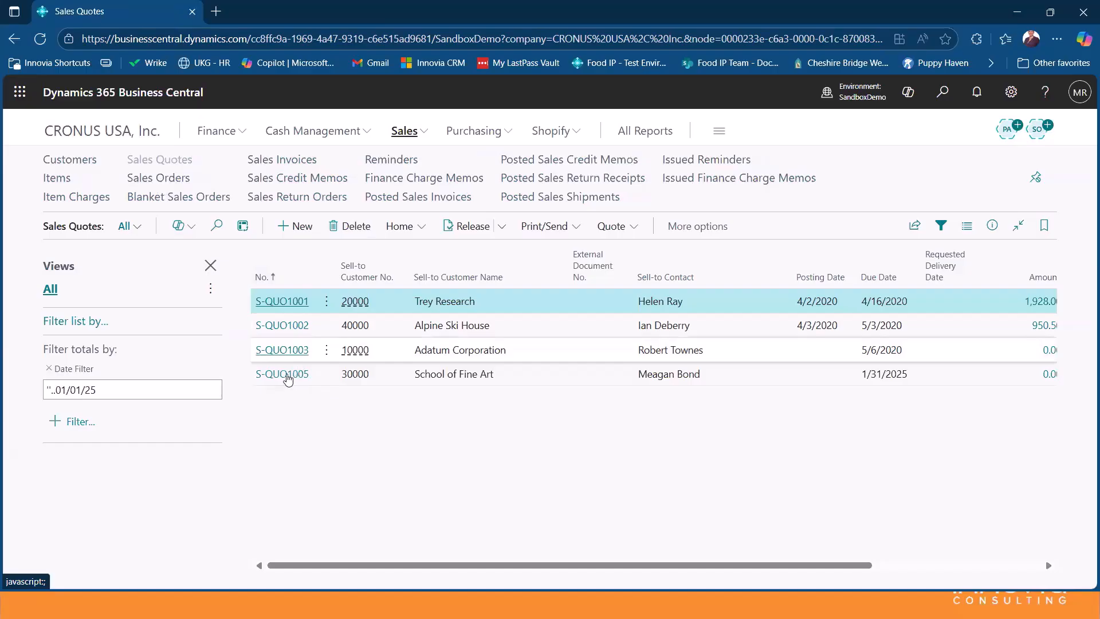
Open the School of Fine Art sales quote and look at the date choices for Quote Valid To Date.
click(289, 379)
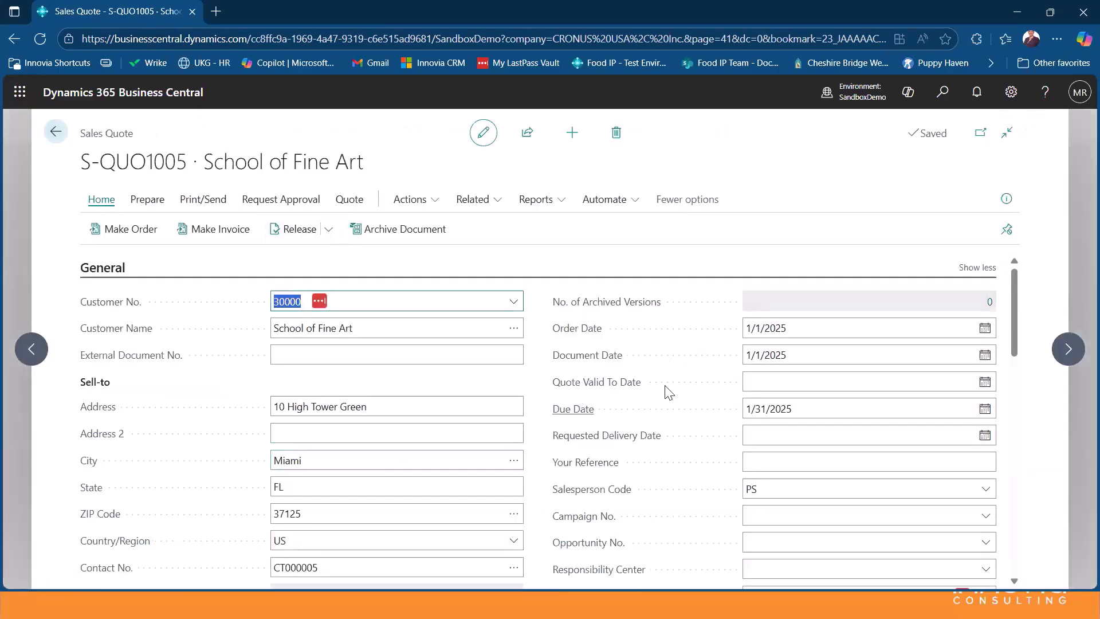
click(811, 379)
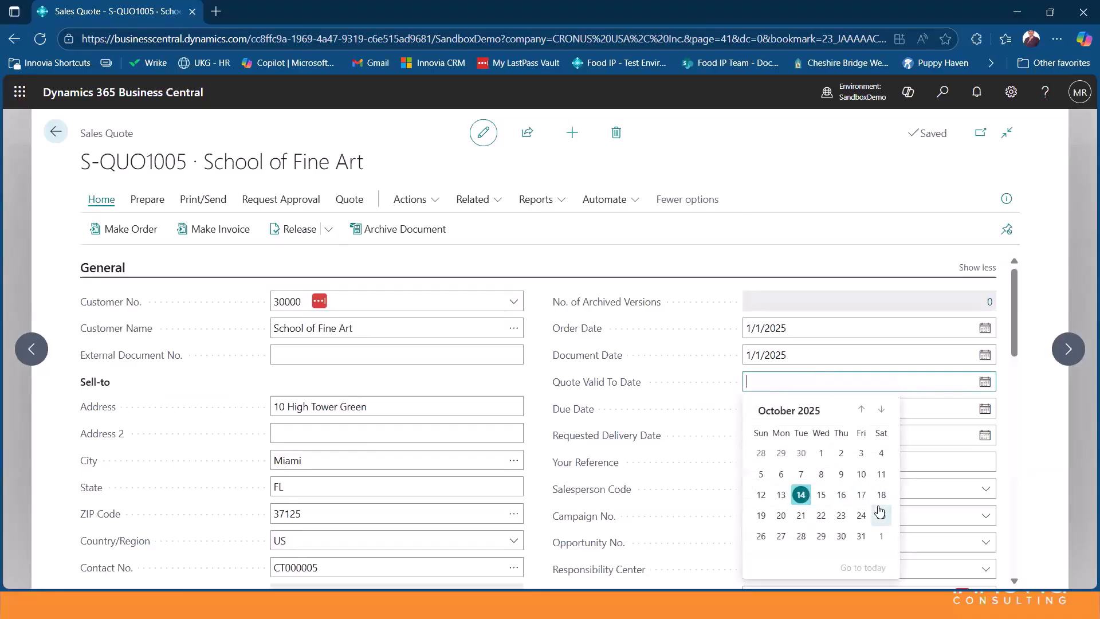
click(666, 266)
Set the ATHENS Desk quote line to location MAIN with a quantity of 100.
scroll(607, 286, down, 5)
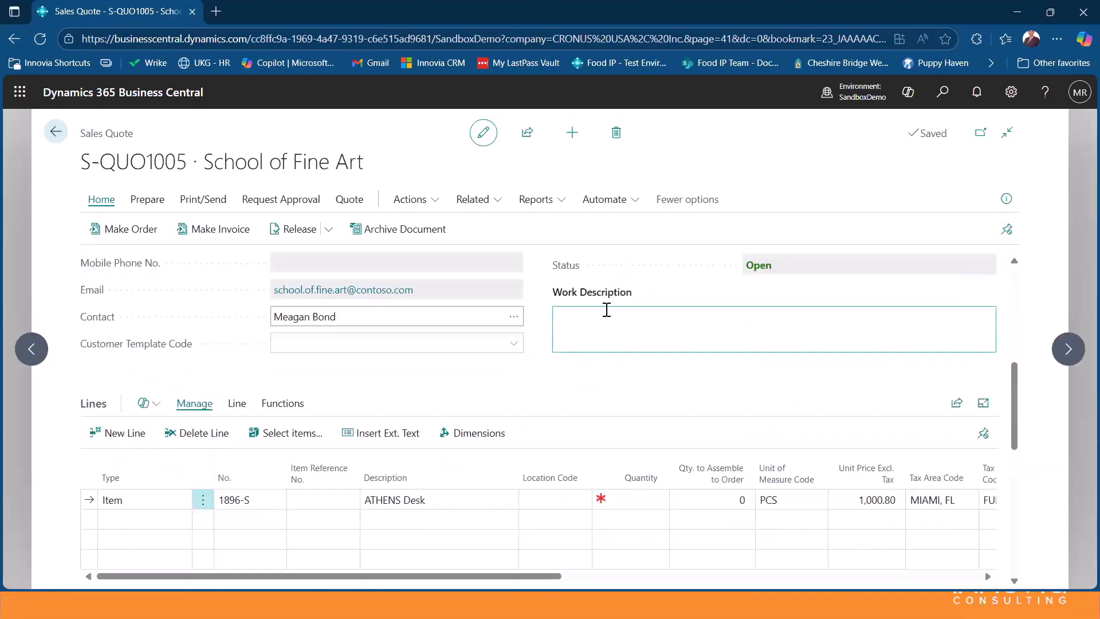
scroll(604, 312, down, 1)
click(554, 427)
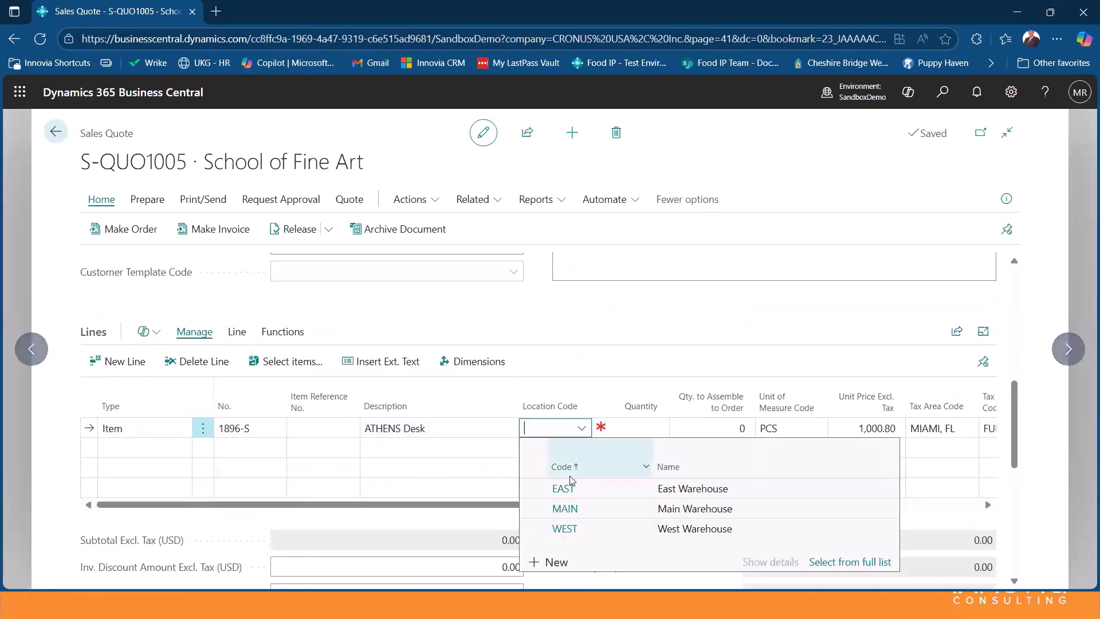
click(567, 508)
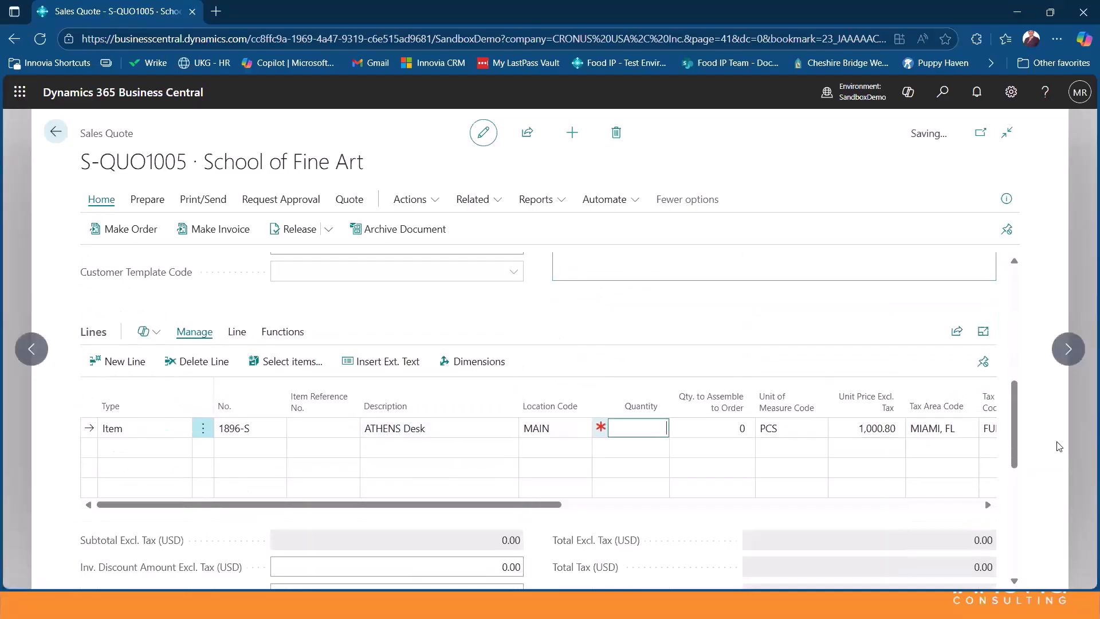
text(100)
key(Tab)
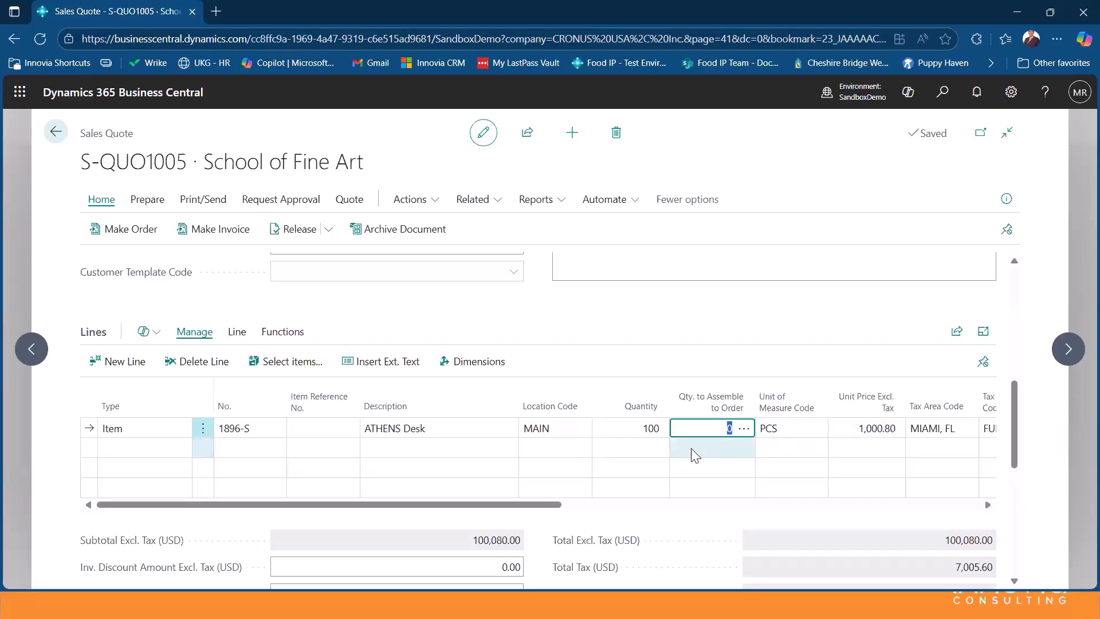
Show the quote's print and send options and its attached documents.
scroll(726, 350, up, 10)
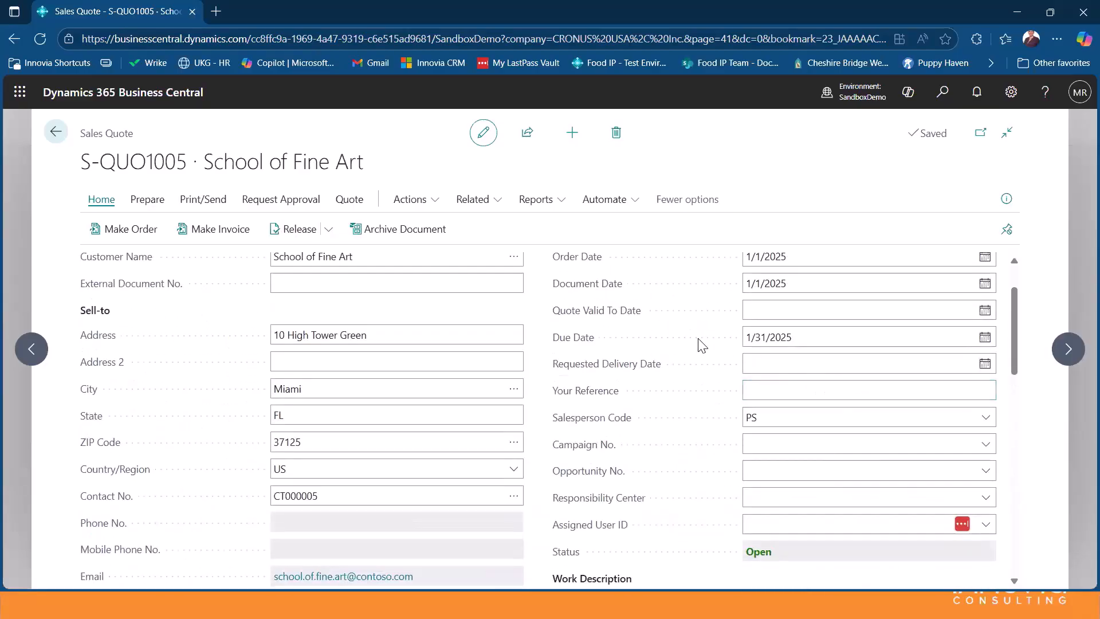
scroll(474, 246, up, 1)
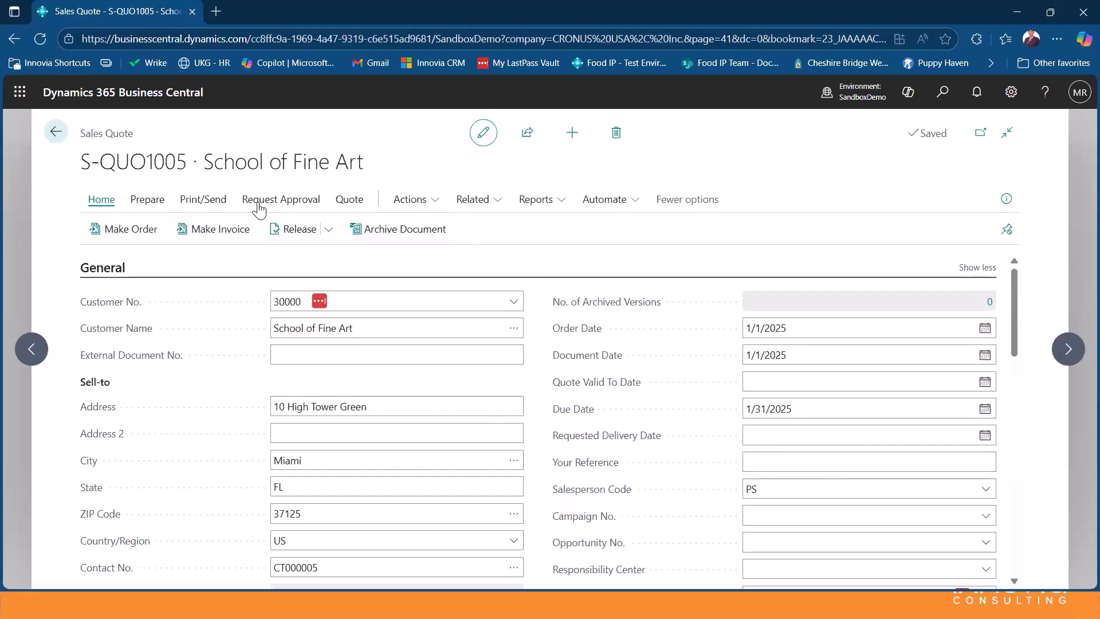
click(204, 202)
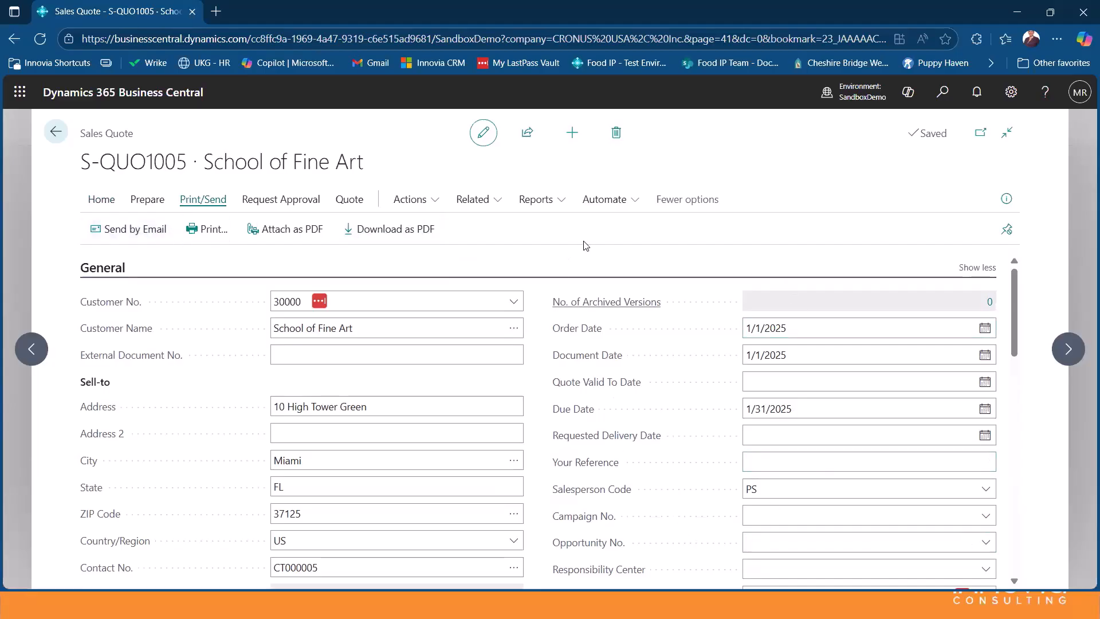
click(1006, 198)
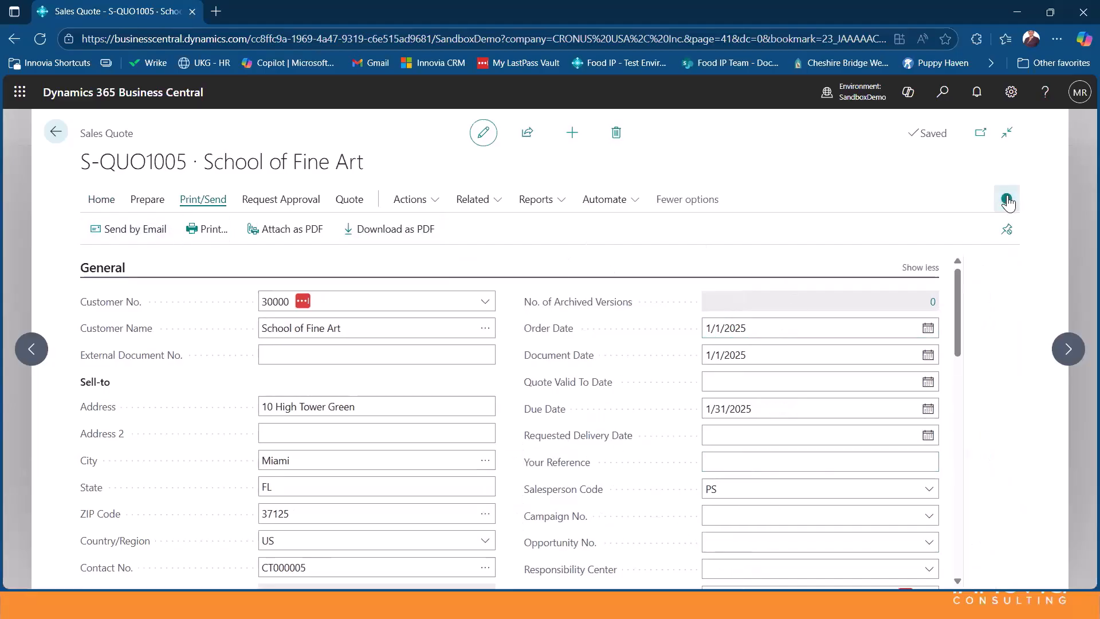
click(919, 314)
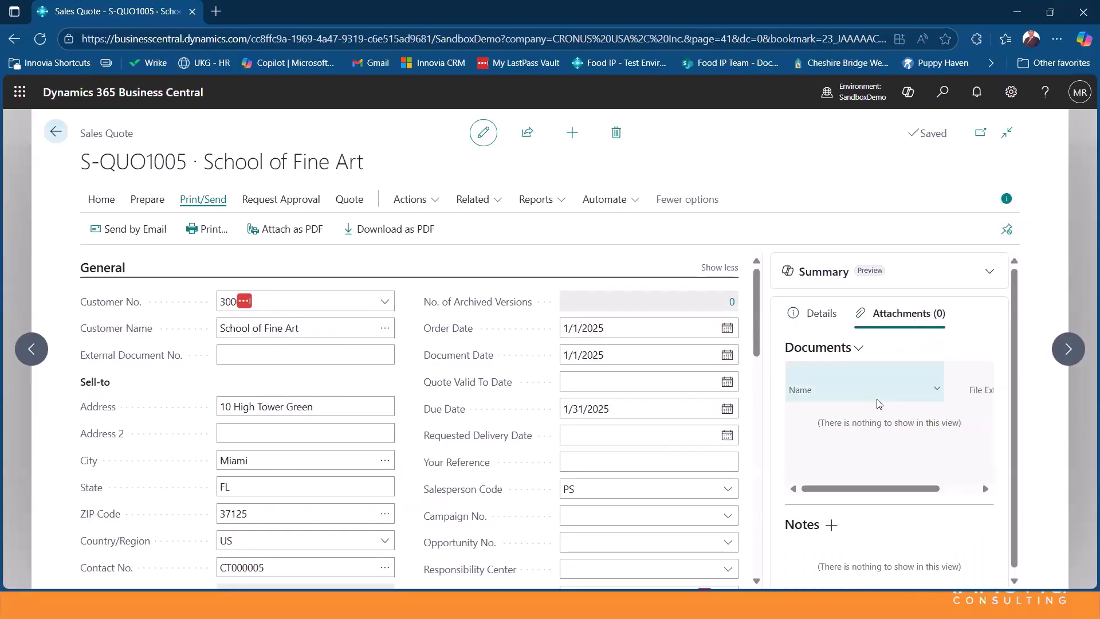
Convert the quote to a sales order, open the new order and review its header and lines.
click(107, 204)
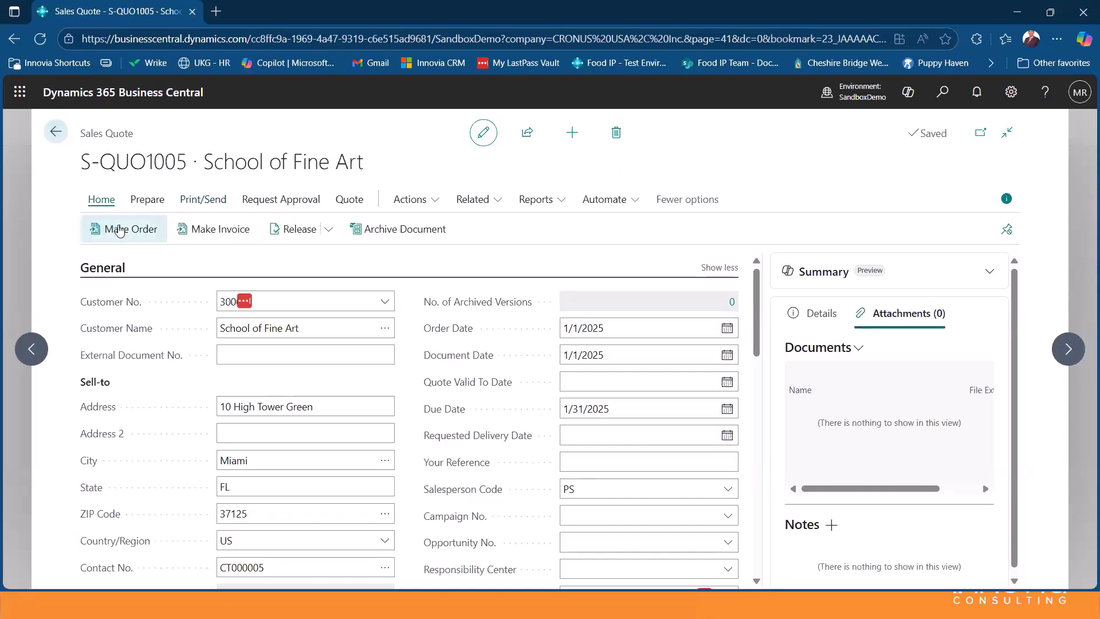
click(120, 230)
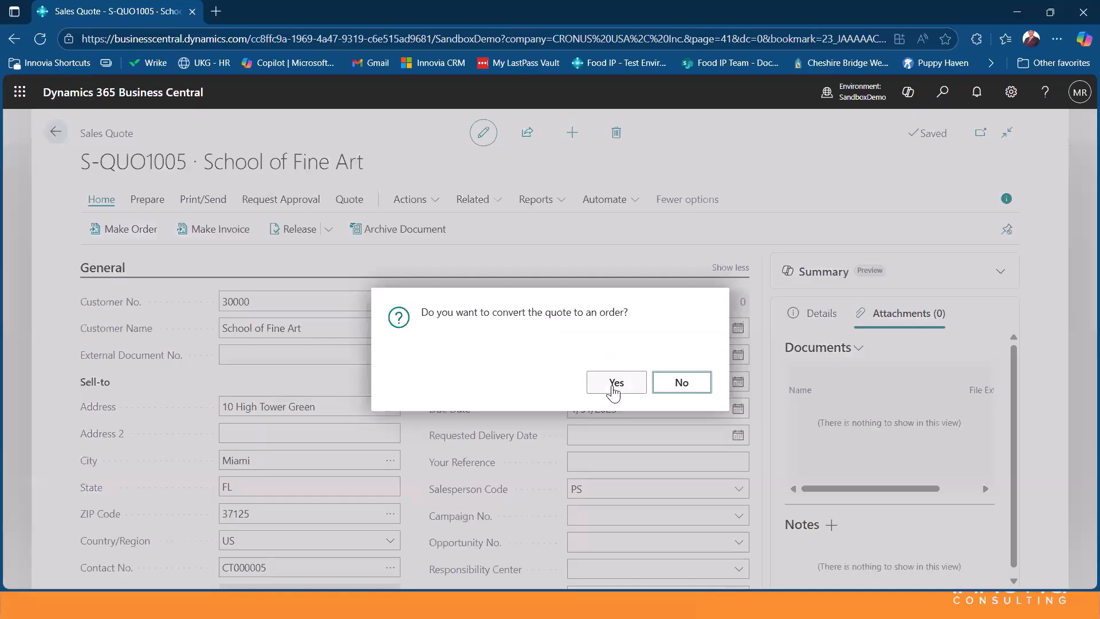
click(613, 392)
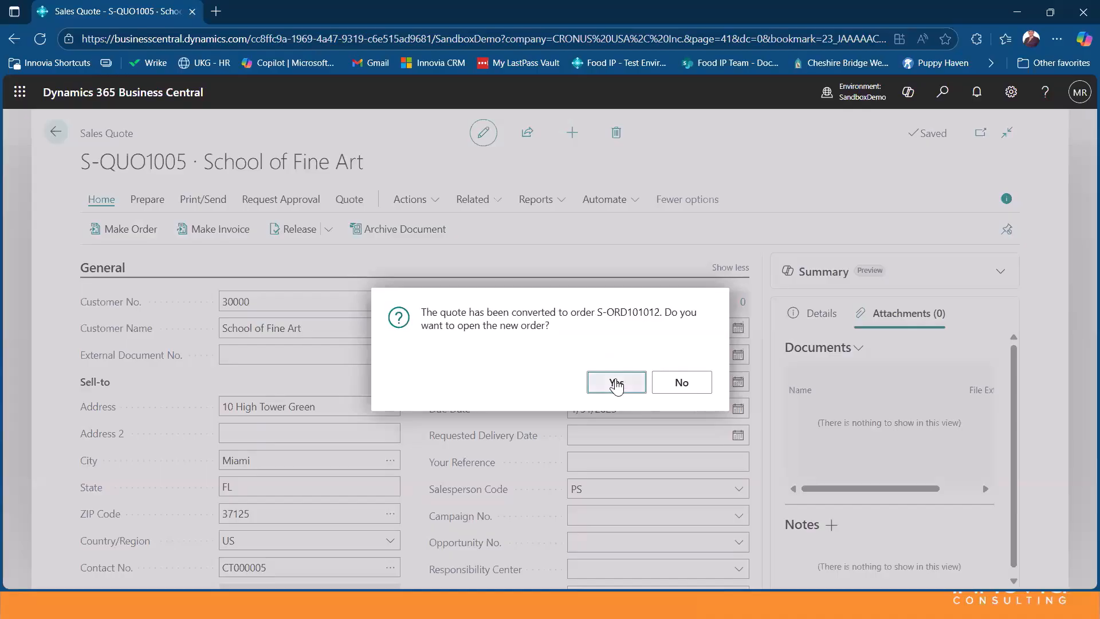
click(615, 380)
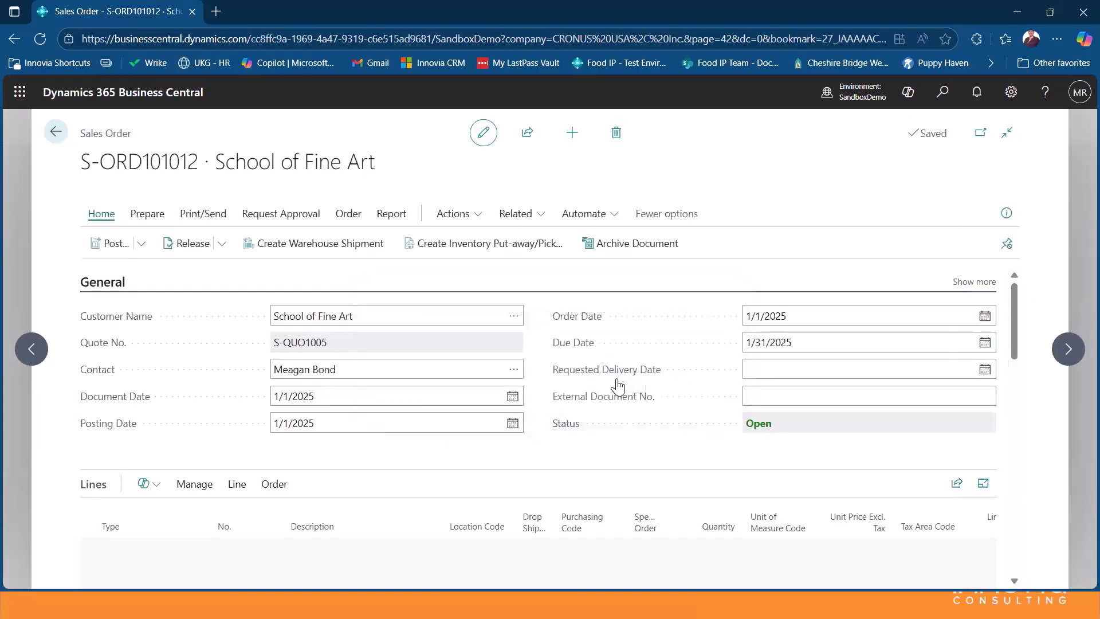
scroll(641, 473, down, 1)
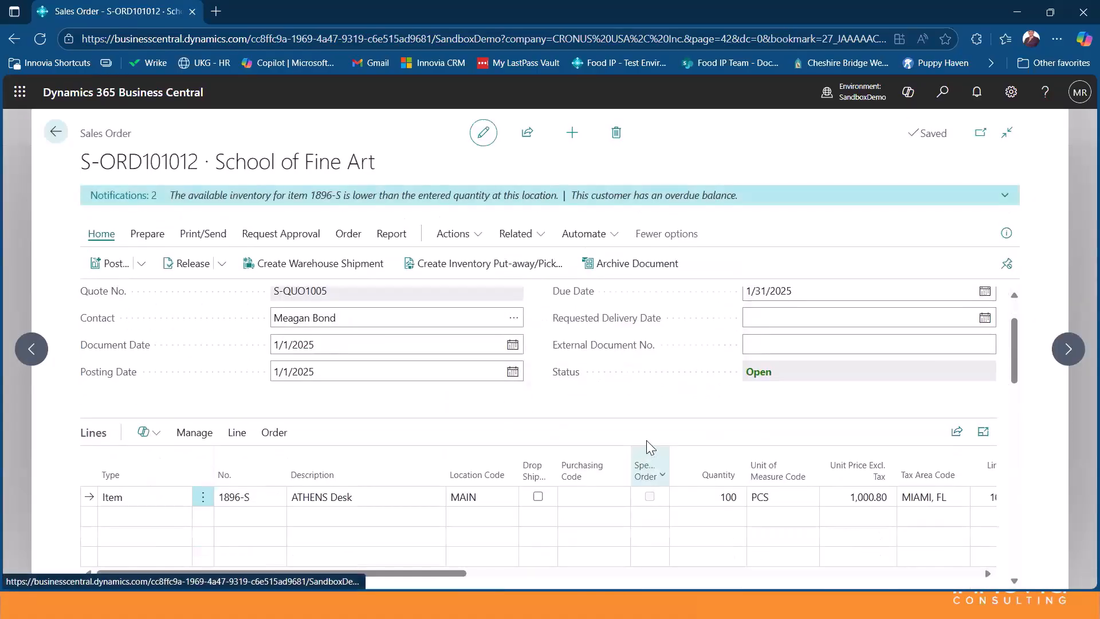
scroll(650, 447, up, 1)
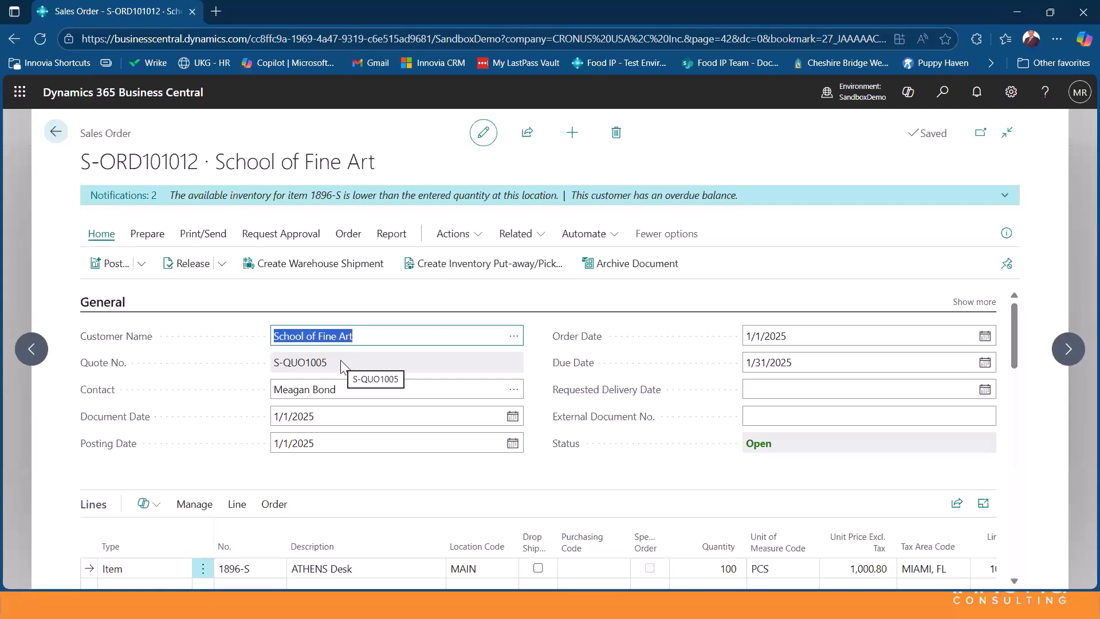
scroll(398, 381, down, 1)
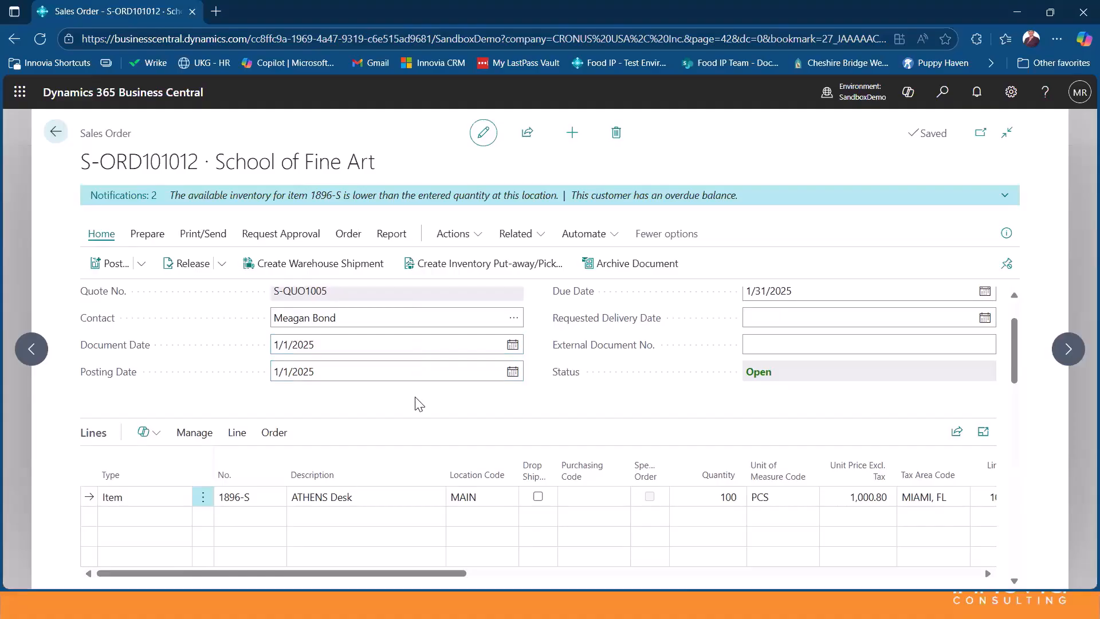
scroll(423, 380, up, 1)
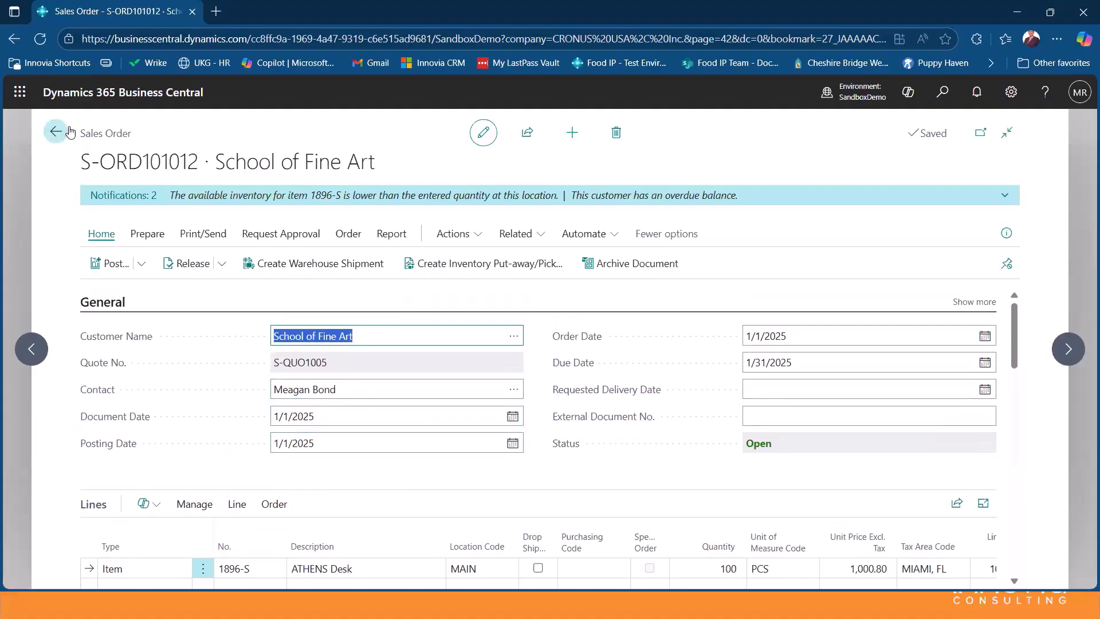
Leave the converted order and the blank quote, and open the Sales Orders list.
click(59, 133)
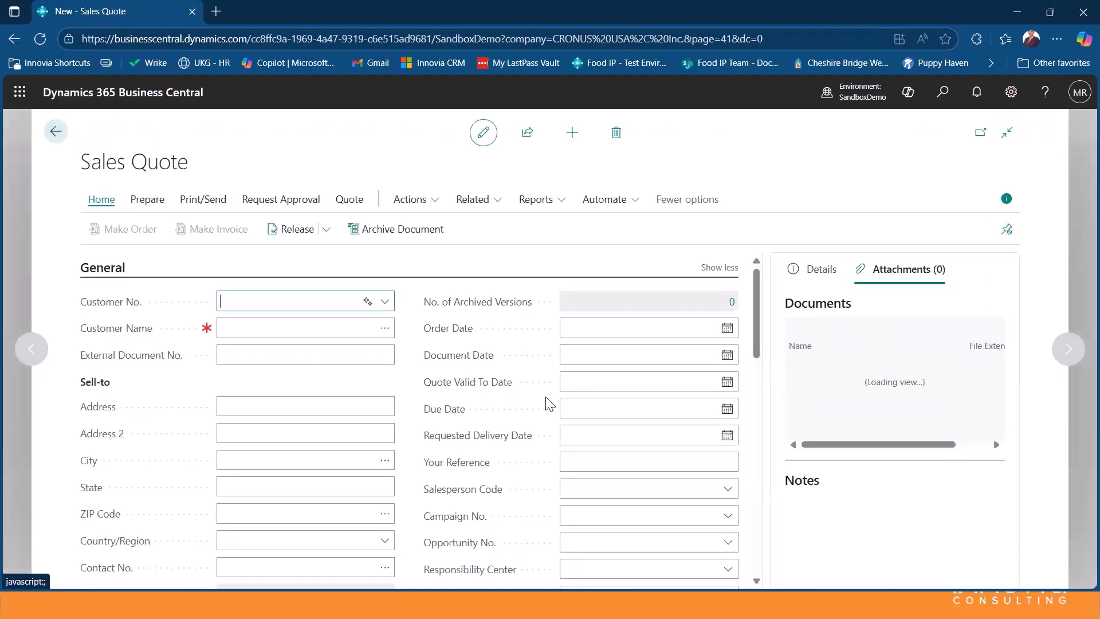
key(Escape)
key(Escape)
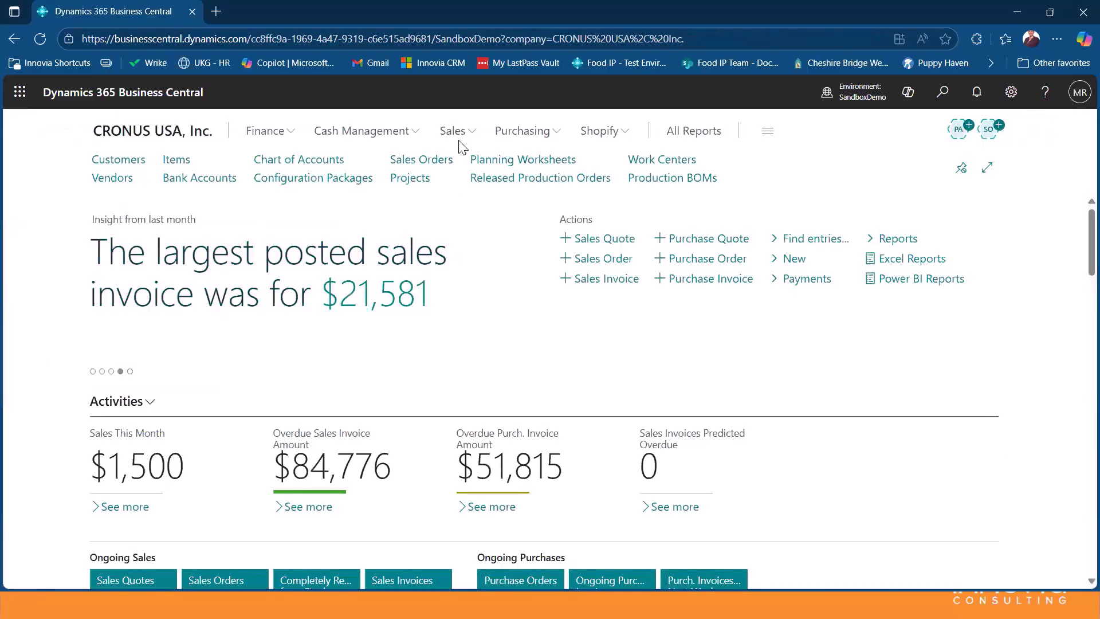
click(457, 134)
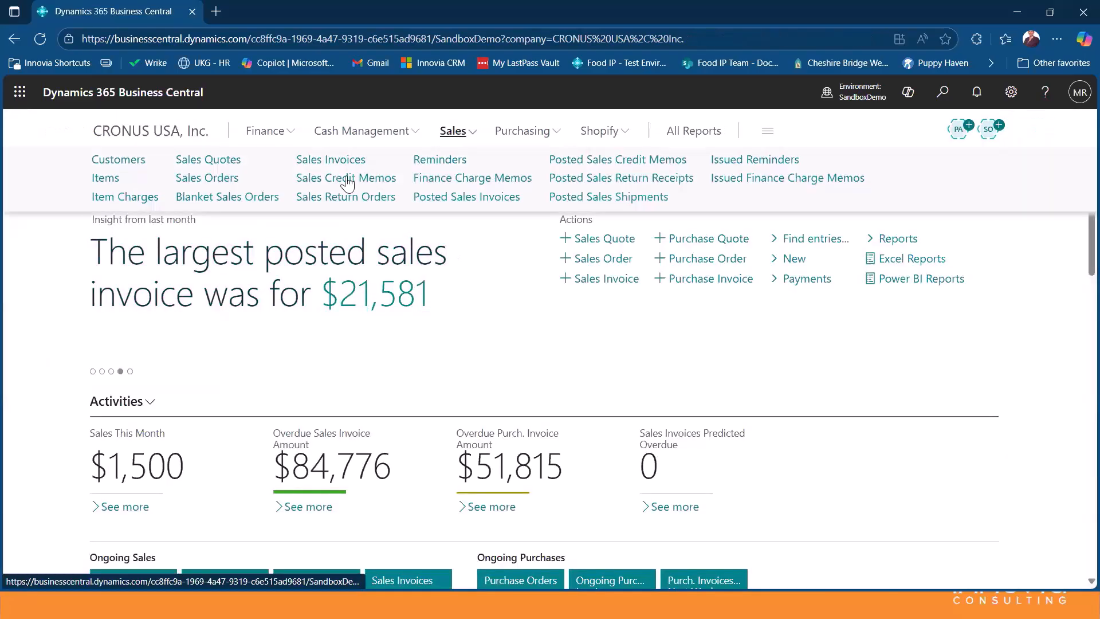
click(221, 179)
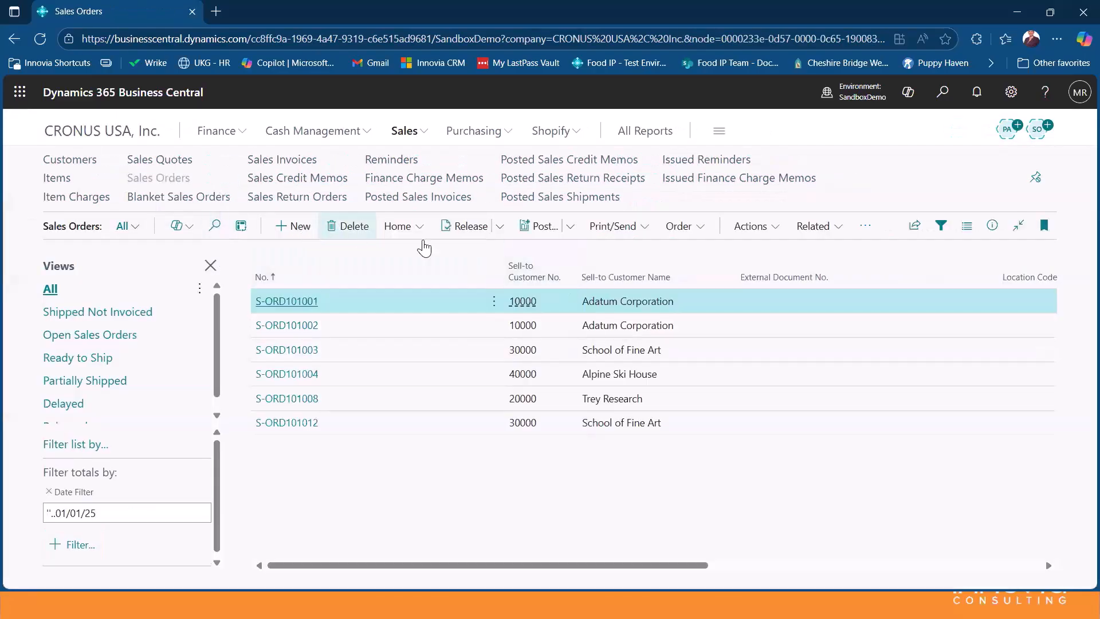
Create a new sales order for the customer School of Fine Art.
key(alt+n)
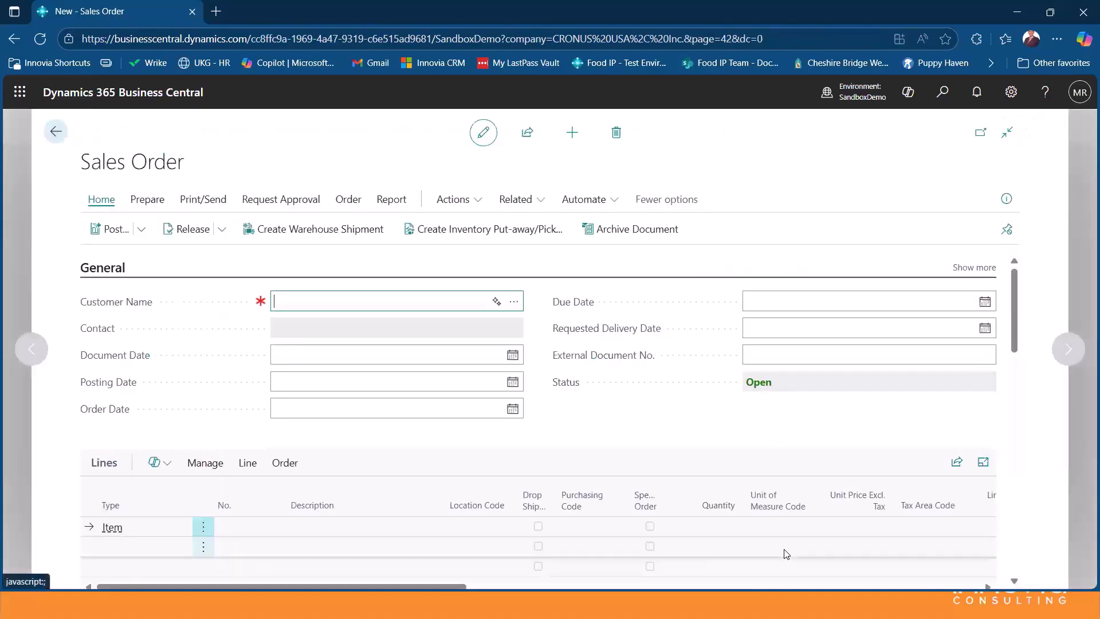
key(Tab)
click(513, 301)
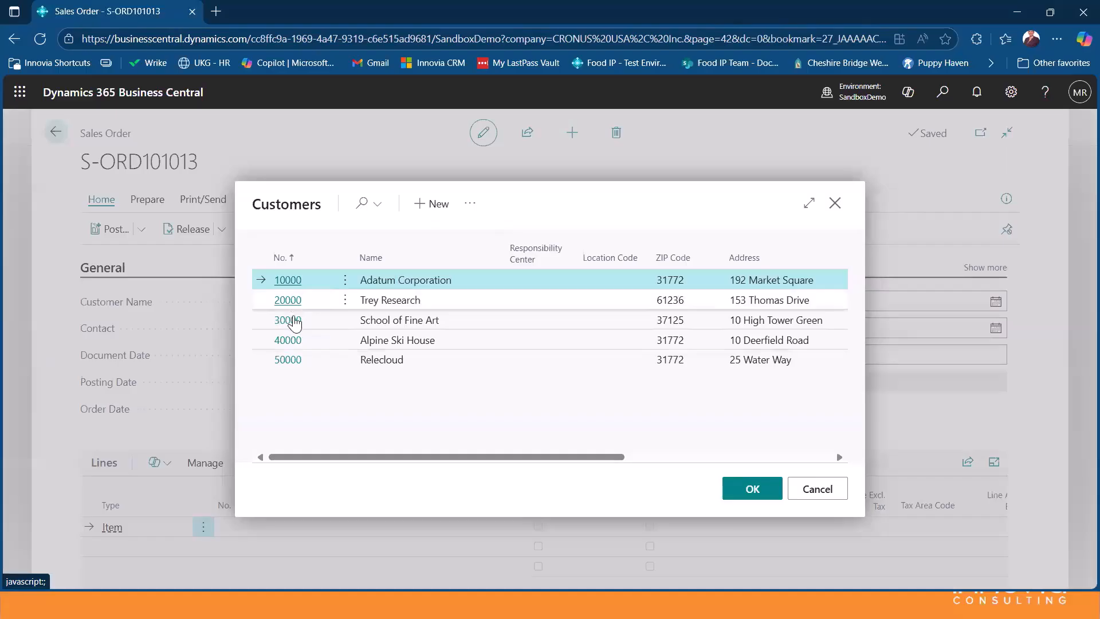
double_click(379, 320)
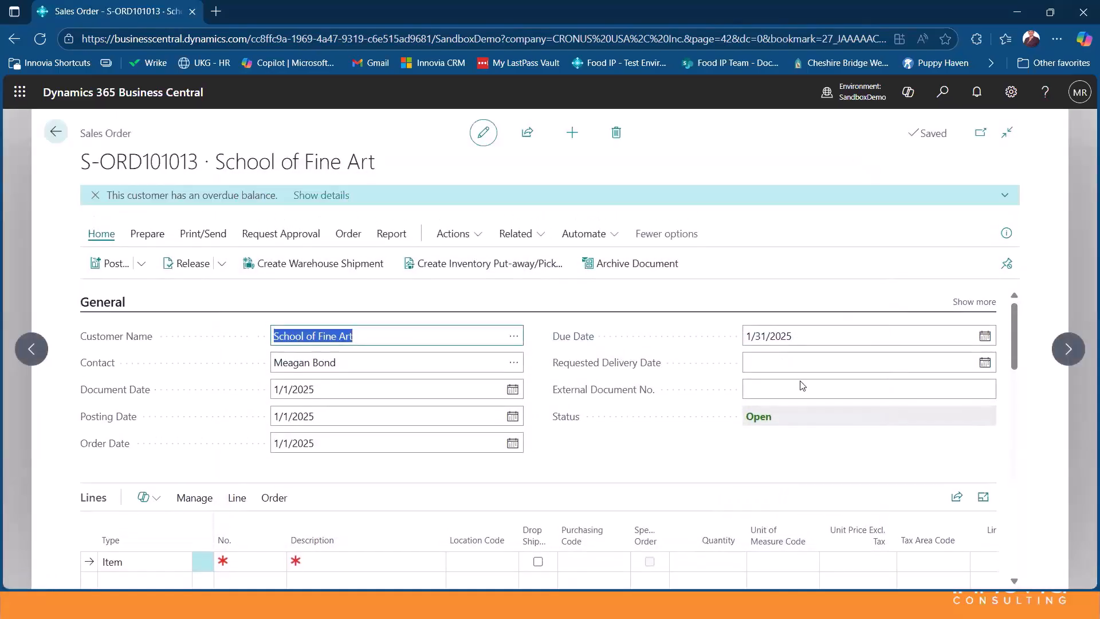
Check the additional General fields of the order and enter the external document number.
scroll(799, 384, down, 4)
scroll(797, 384, up, 4)
scroll(655, 300, up, 1)
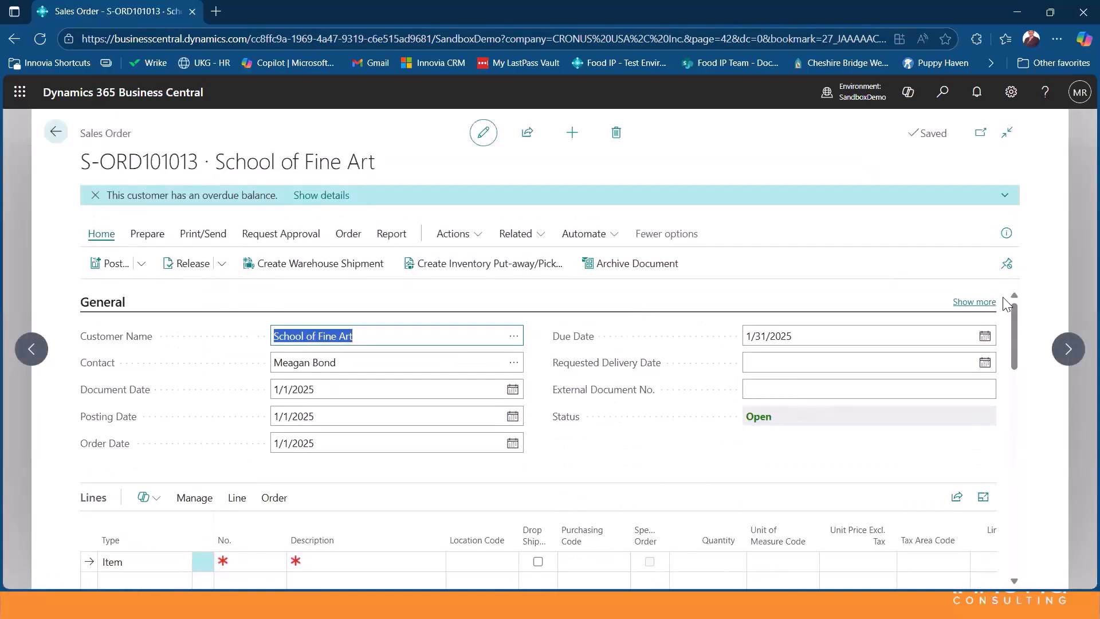
click(975, 302)
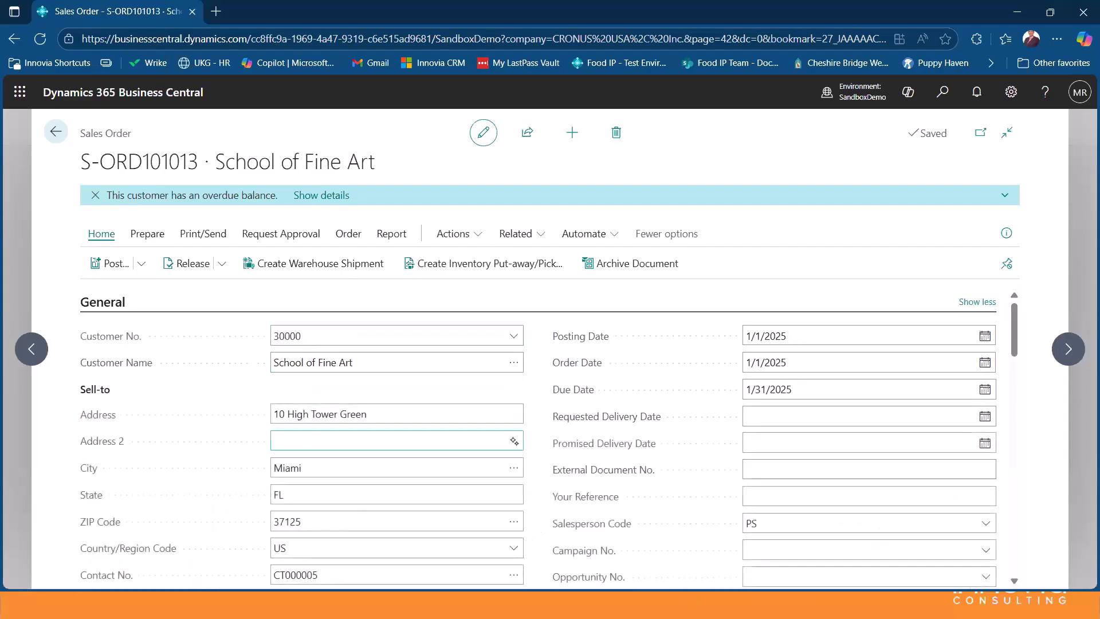
click(816, 469)
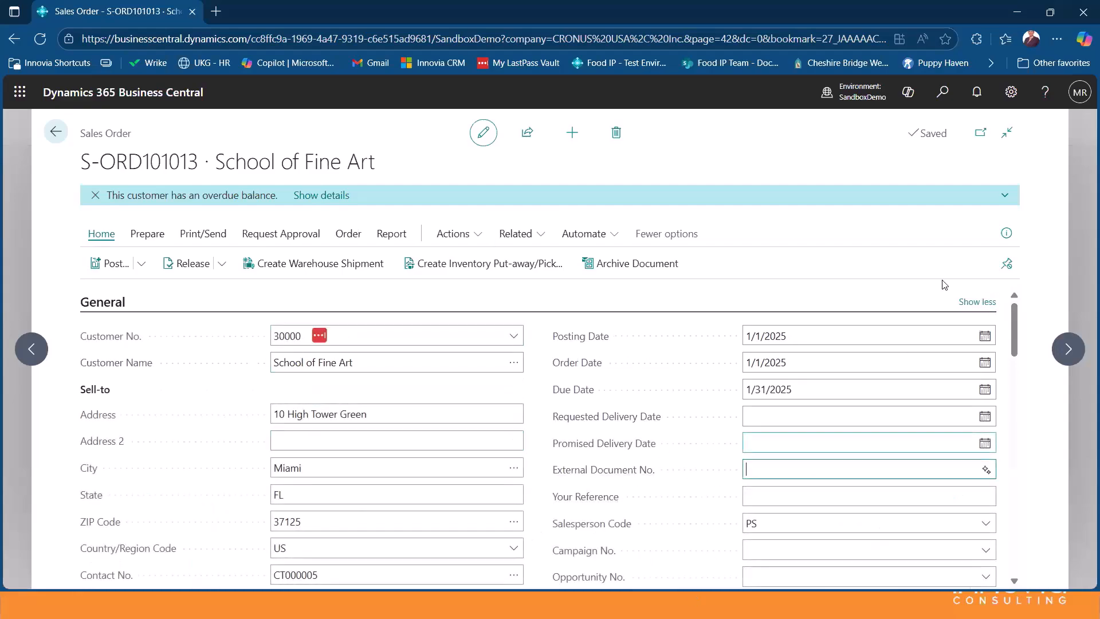
click(974, 302)
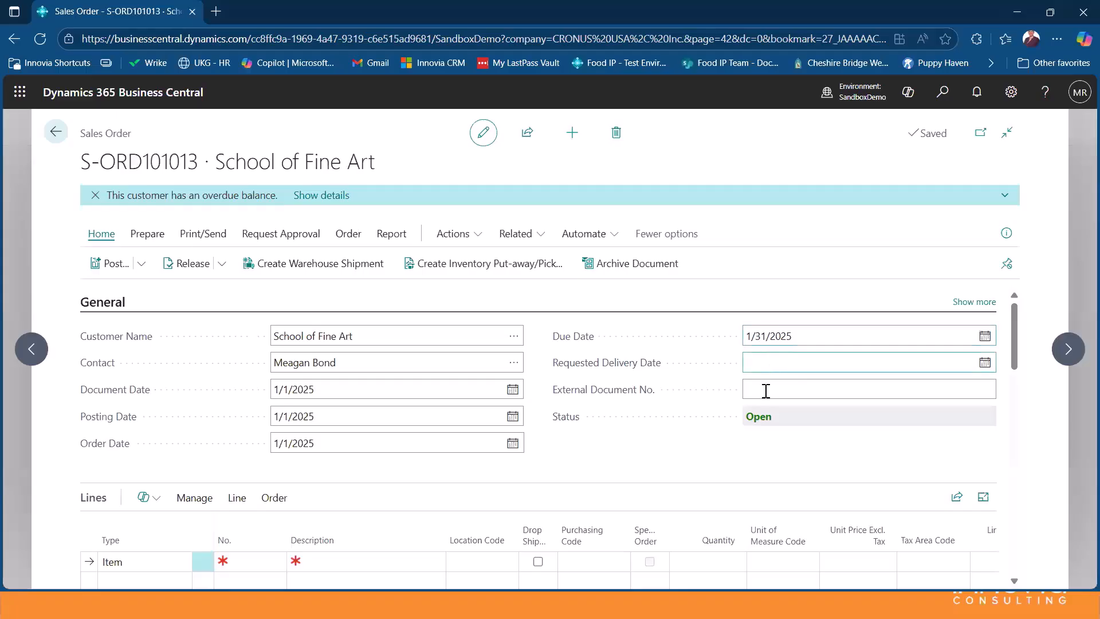
text(101)
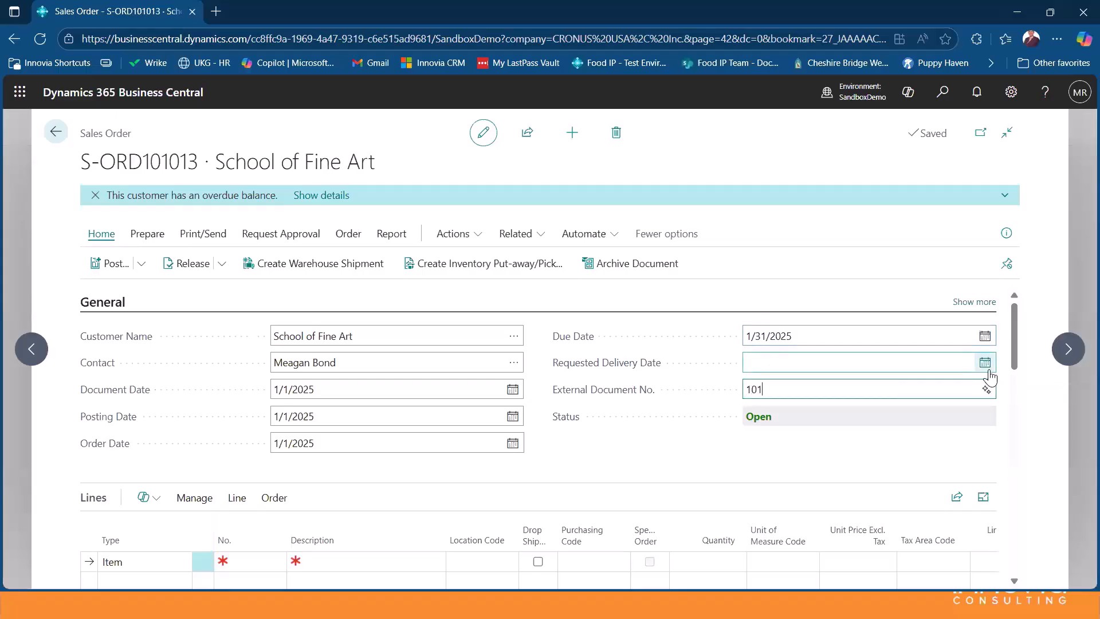
text(013)
key(Tab)
Set the order's Location Code to MAIN in the Shipping and Billing section.
scroll(778, 449, down, 10)
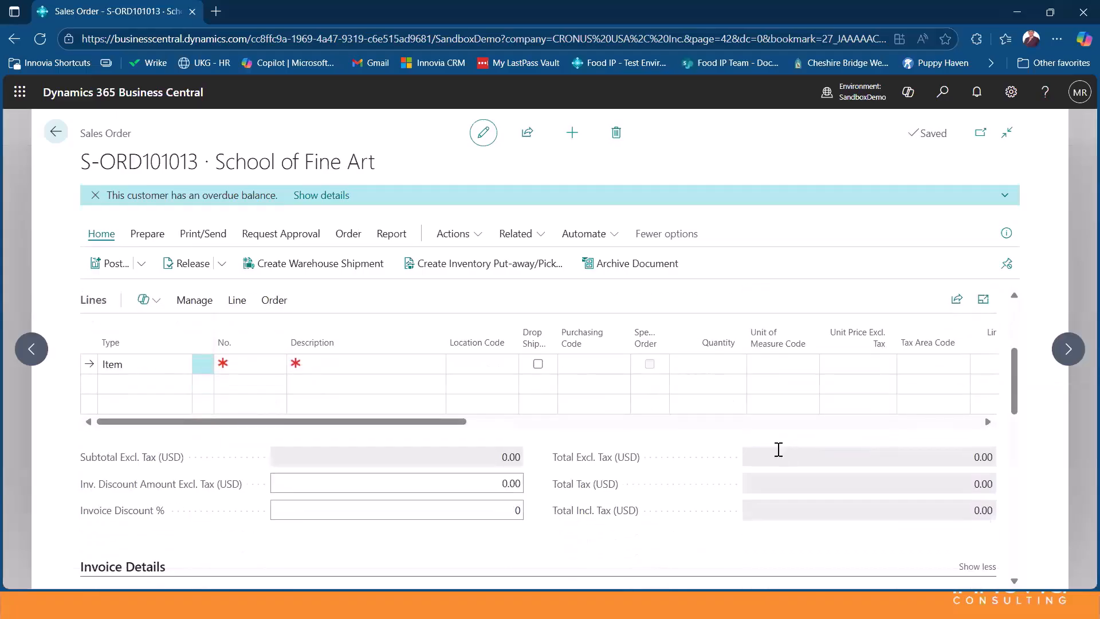
scroll(695, 459, down, 2)
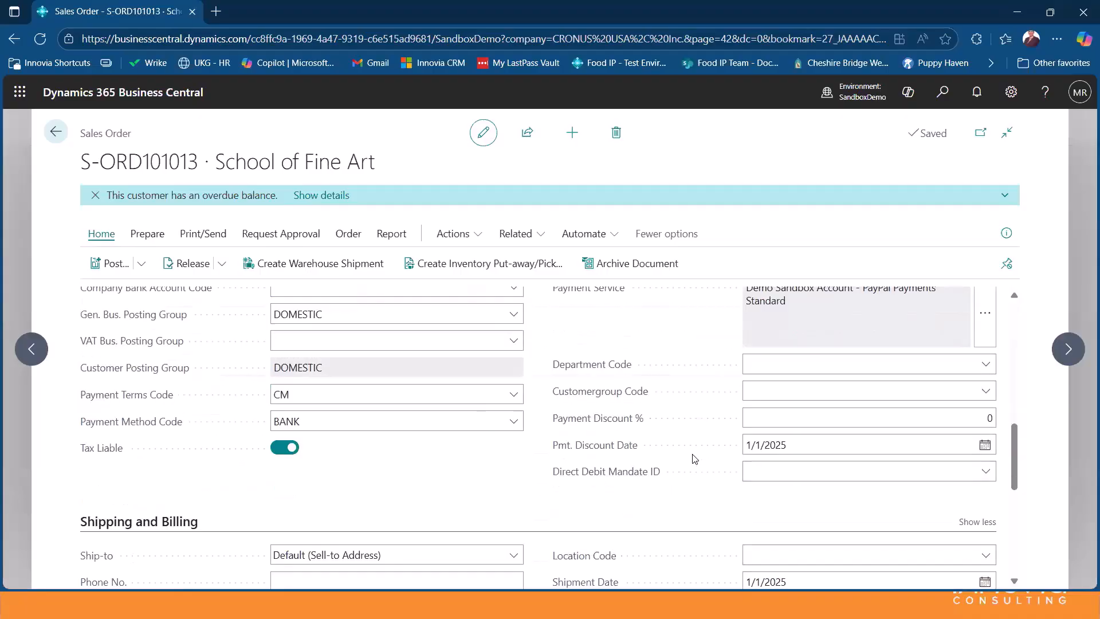
scroll(259, 294, down, 1)
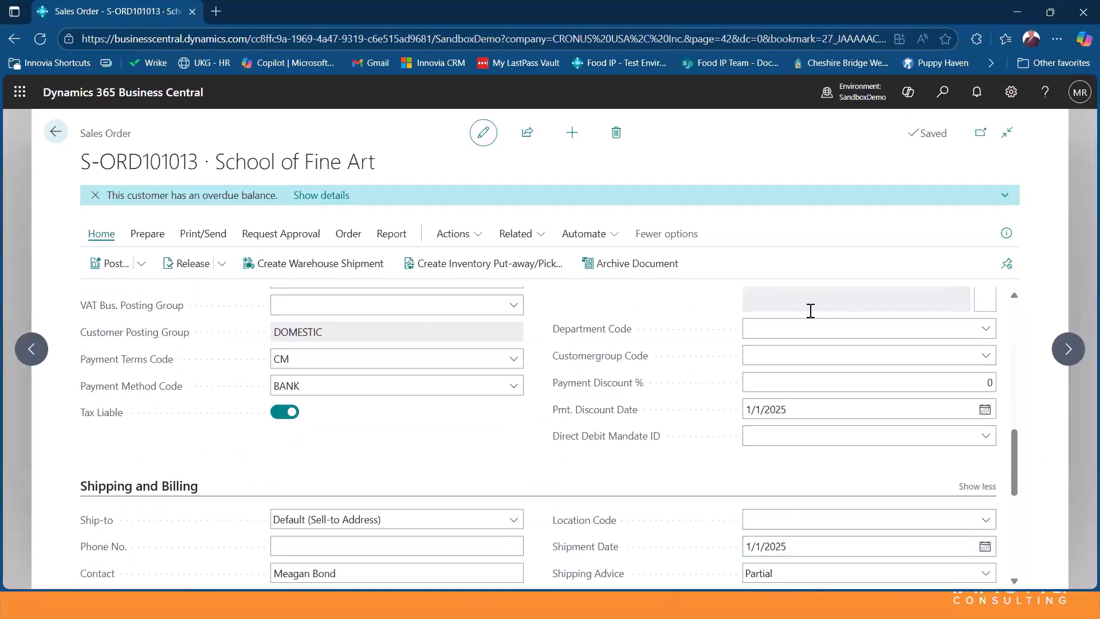
click(868, 519)
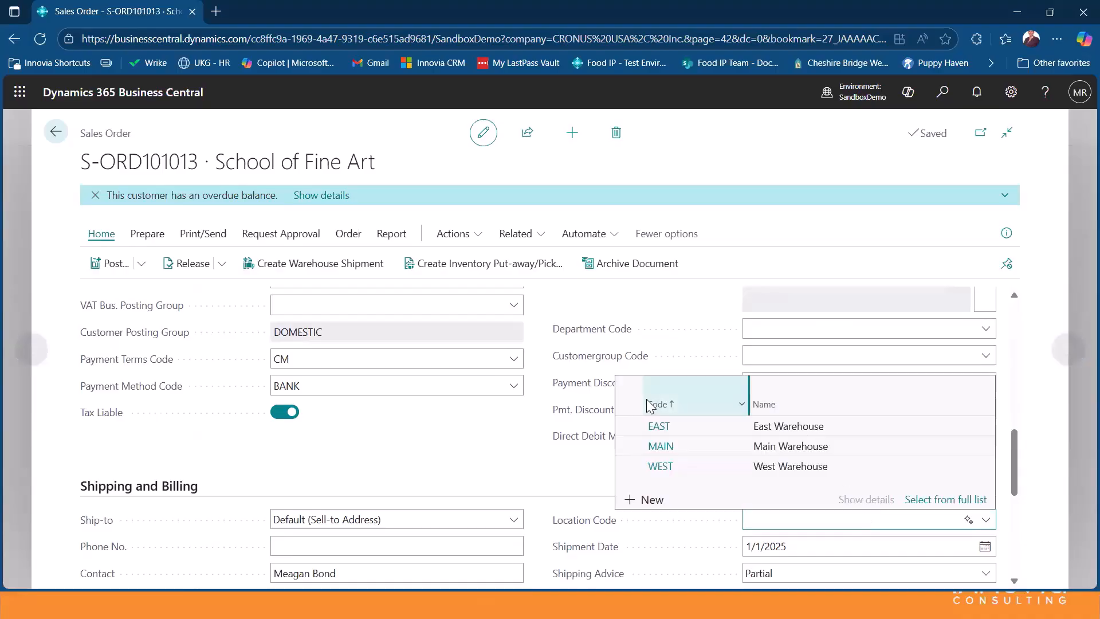
Check the customer's alternate ship-to address list and close it without selecting an address.
scroll(508, 402, down, 3)
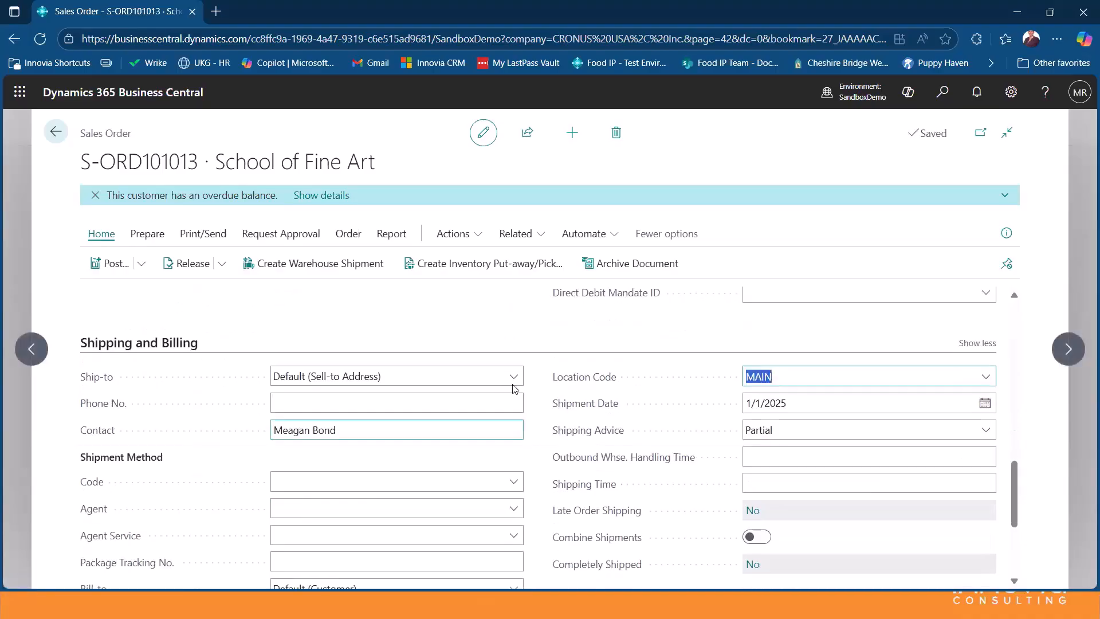
click(458, 376)
click(459, 410)
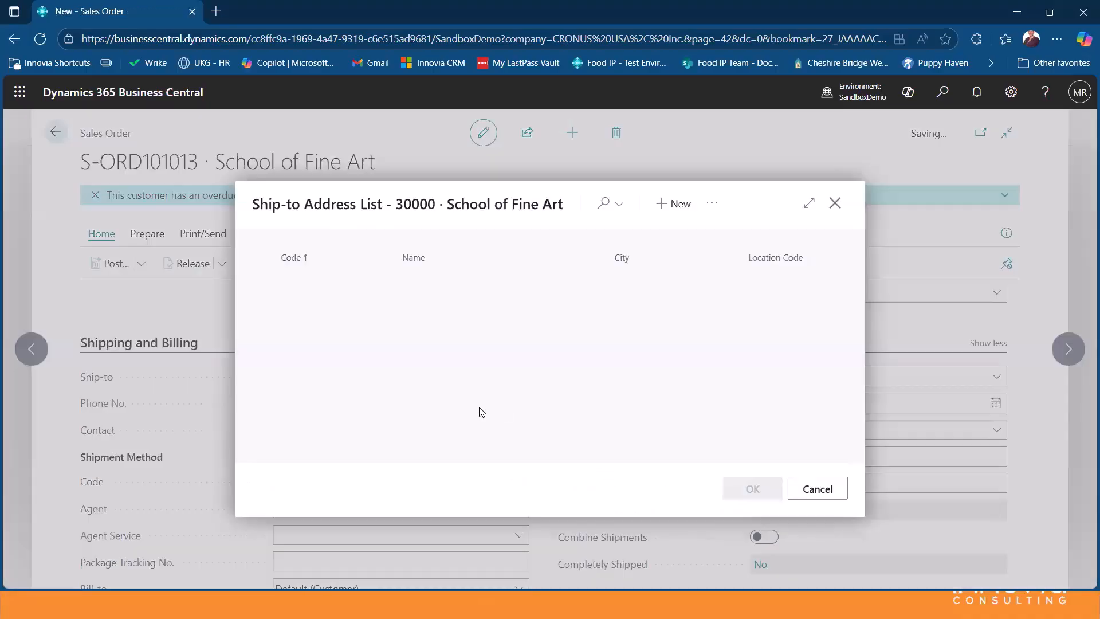
key(Escape)
Add an order line for item 1900-S, PARIS Guest Chair, black, with a quantity of 10.
scroll(540, 381, up, 8)
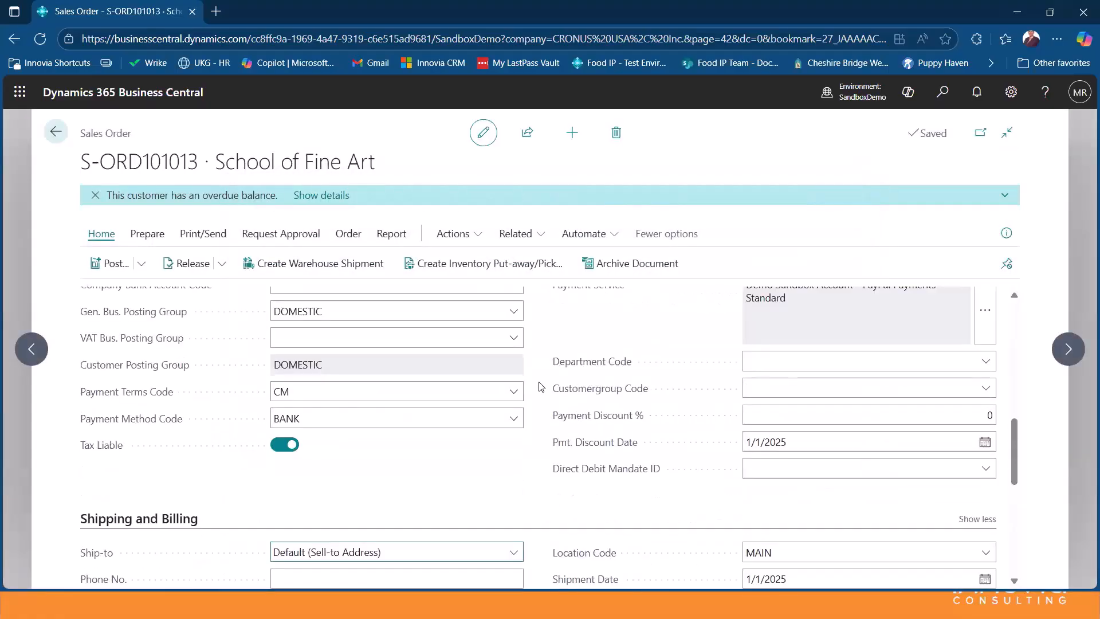
scroll(211, 401, up, 5)
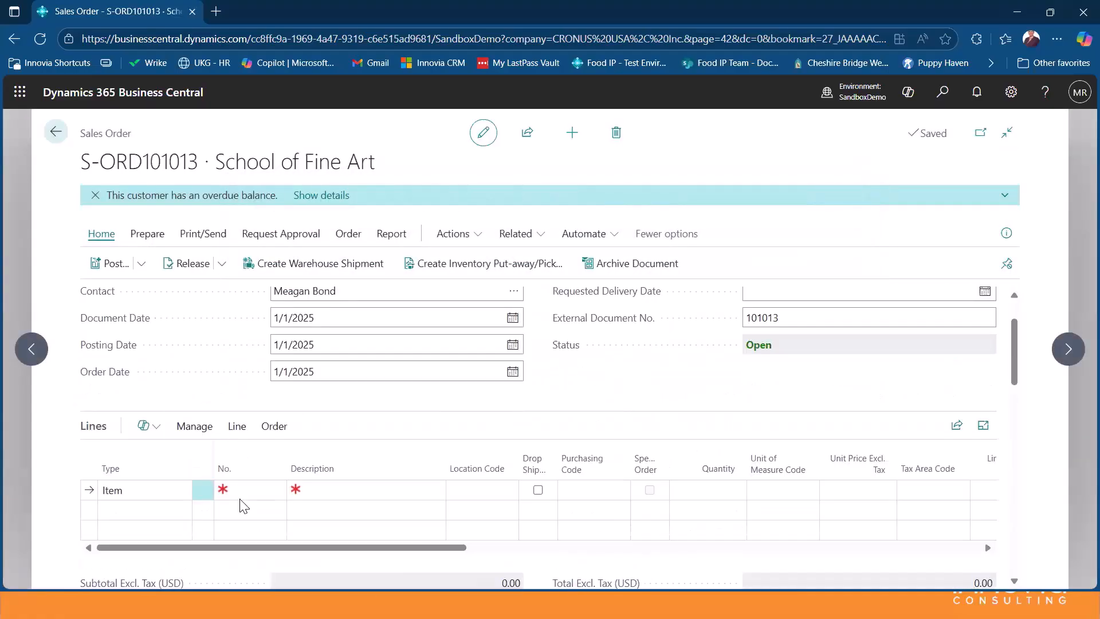
click(253, 491)
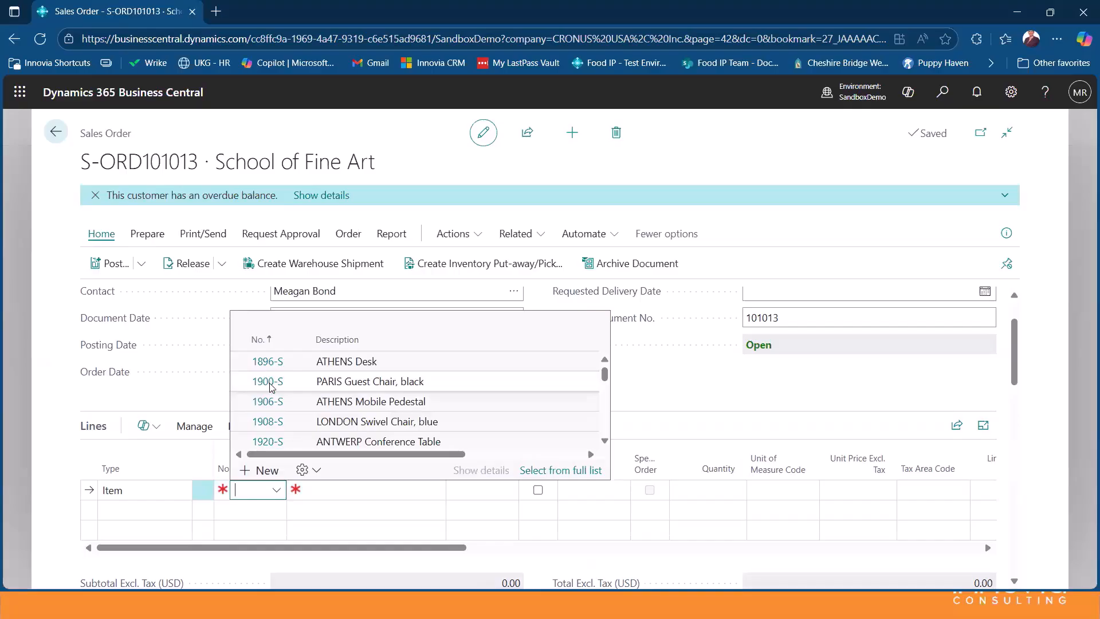
click(270, 384)
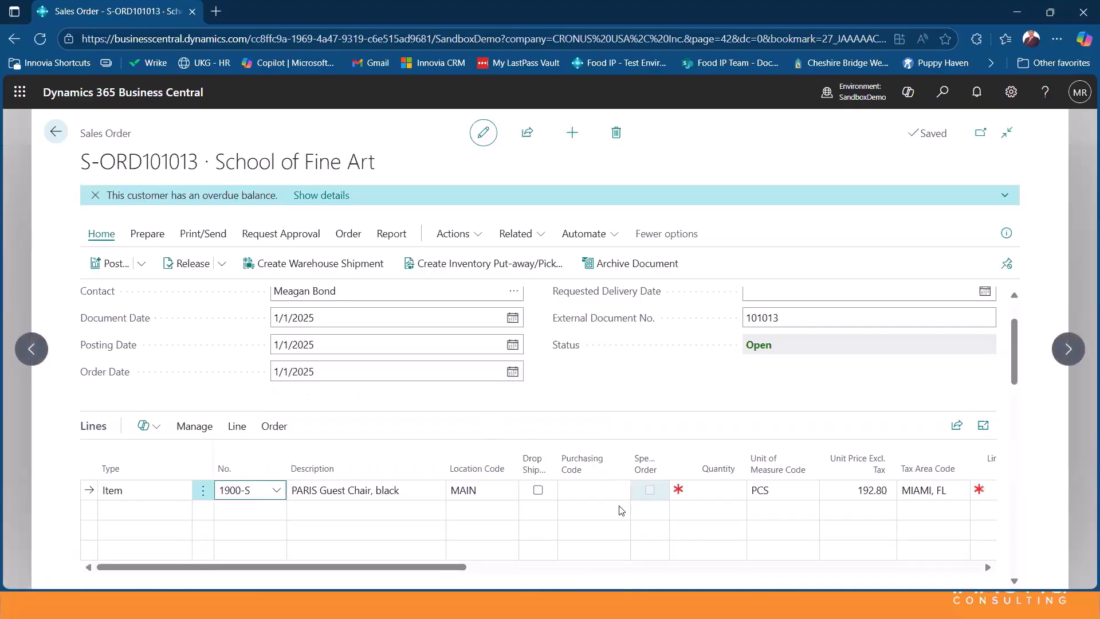
click(717, 490)
text(1)
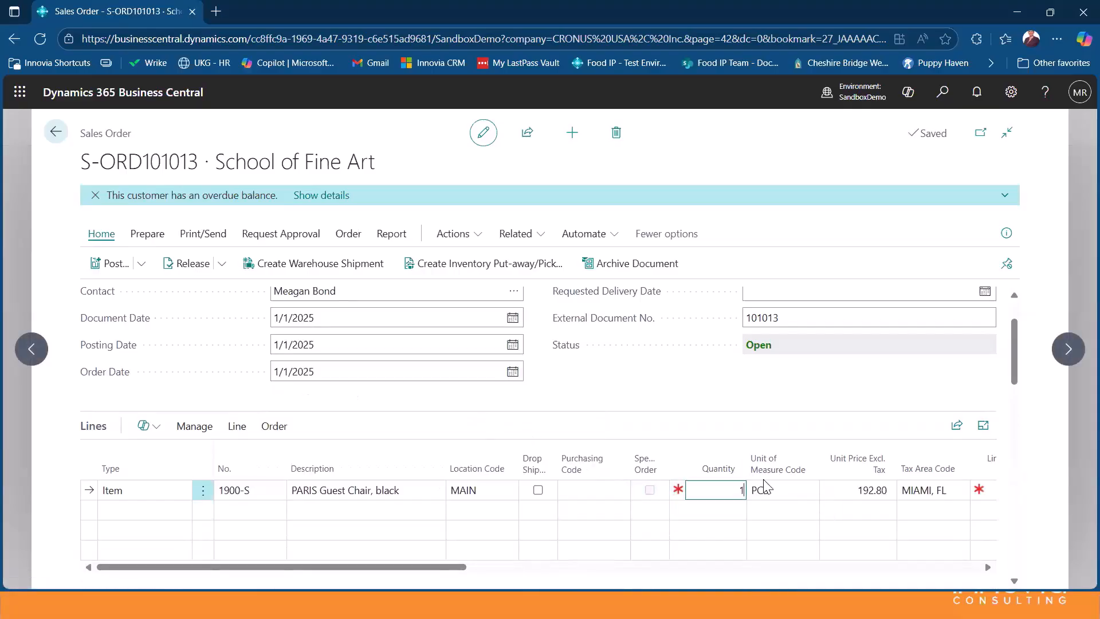
text(0)
key(Tab)
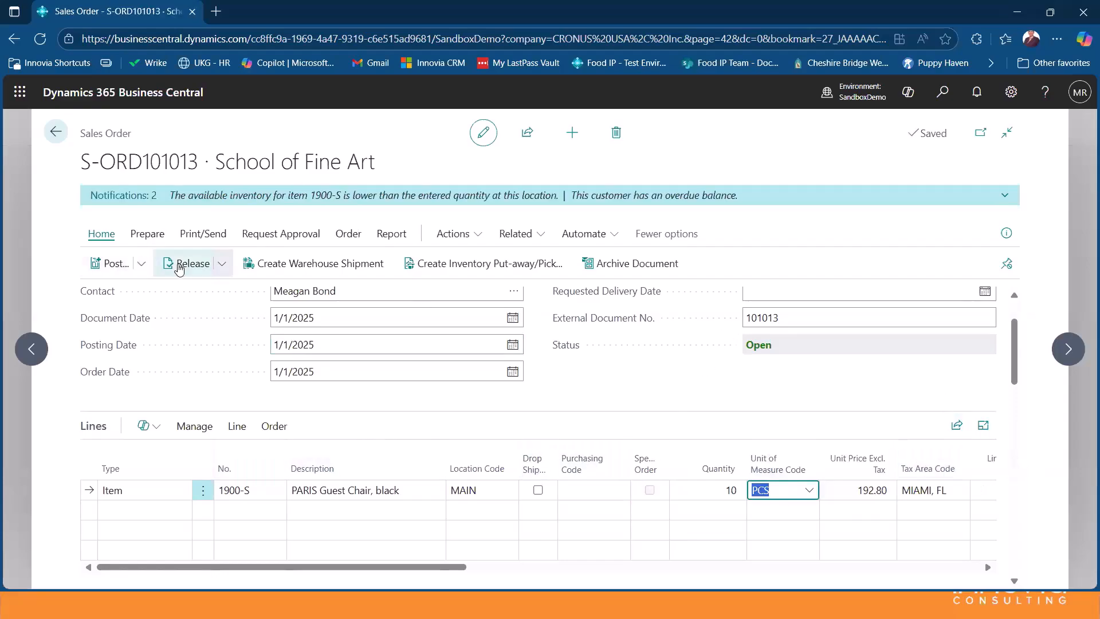
Release the sales order and post it with the Ship and Invoice option.
click(220, 261)
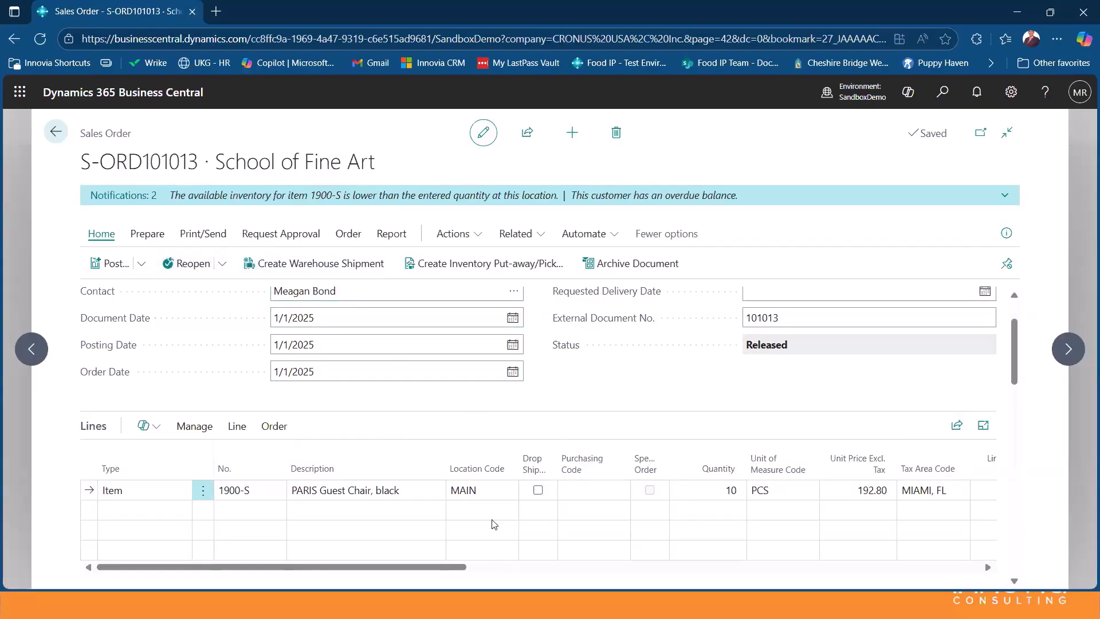
drag(456, 567, 745, 567)
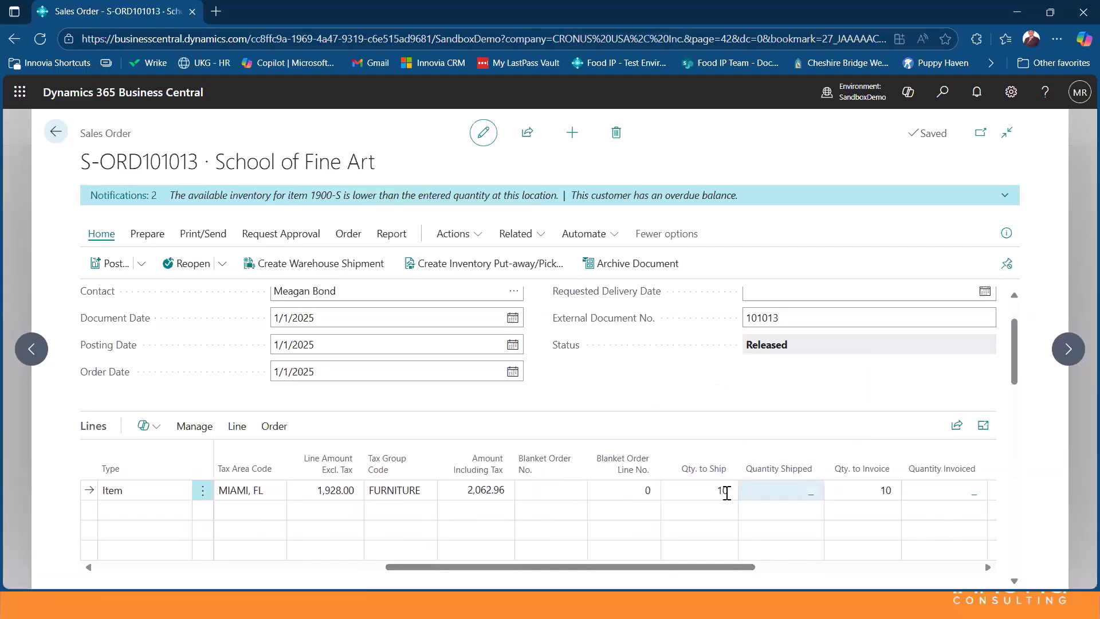
click(141, 265)
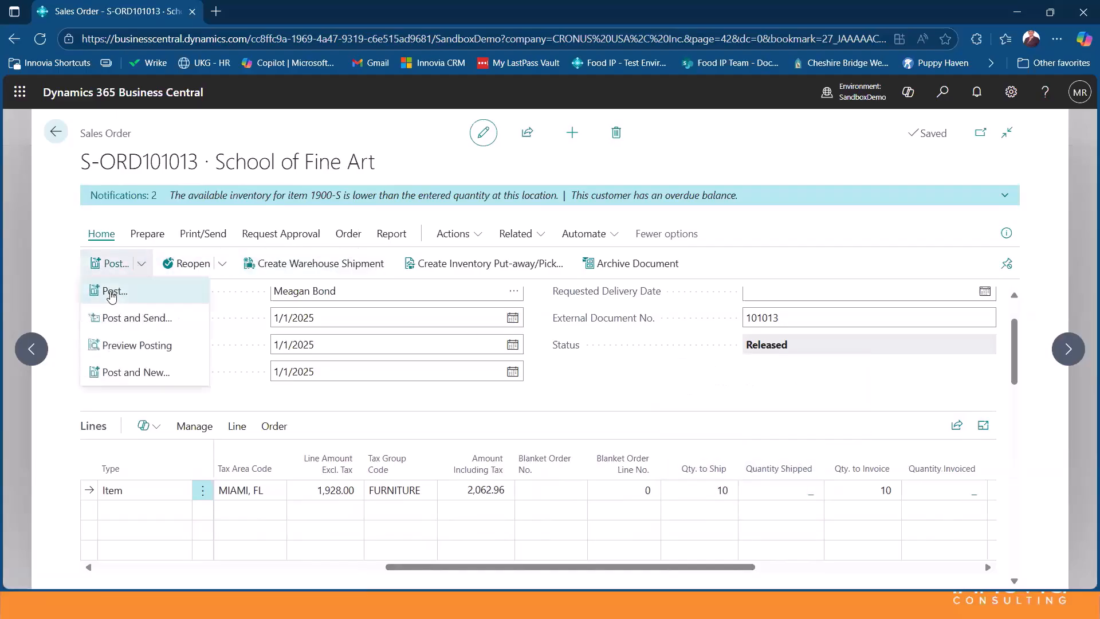
click(113, 293)
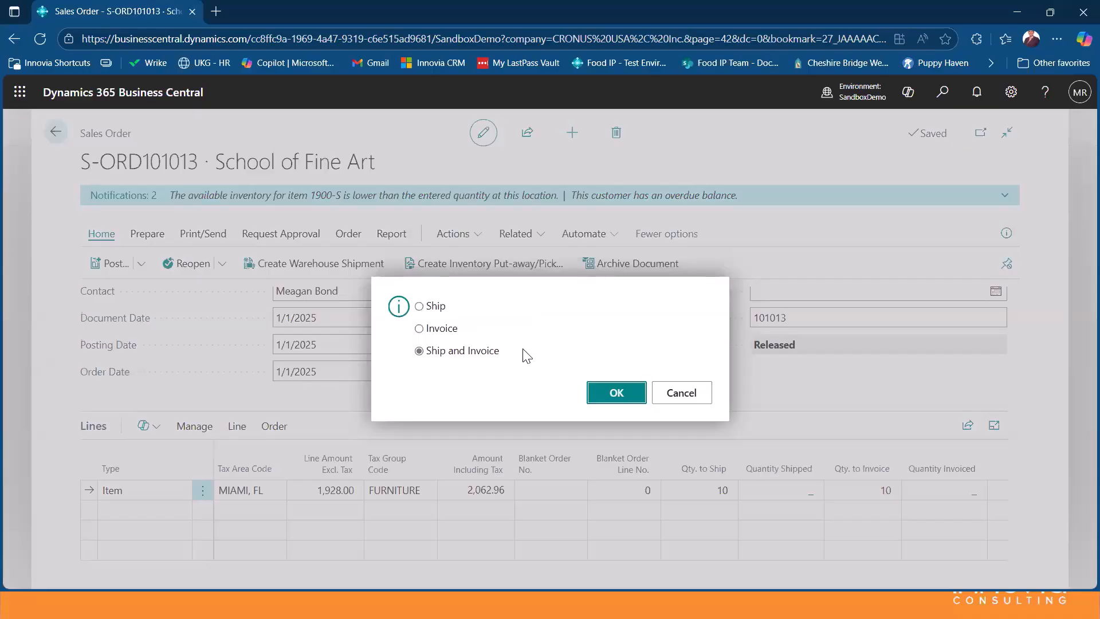
click(613, 395)
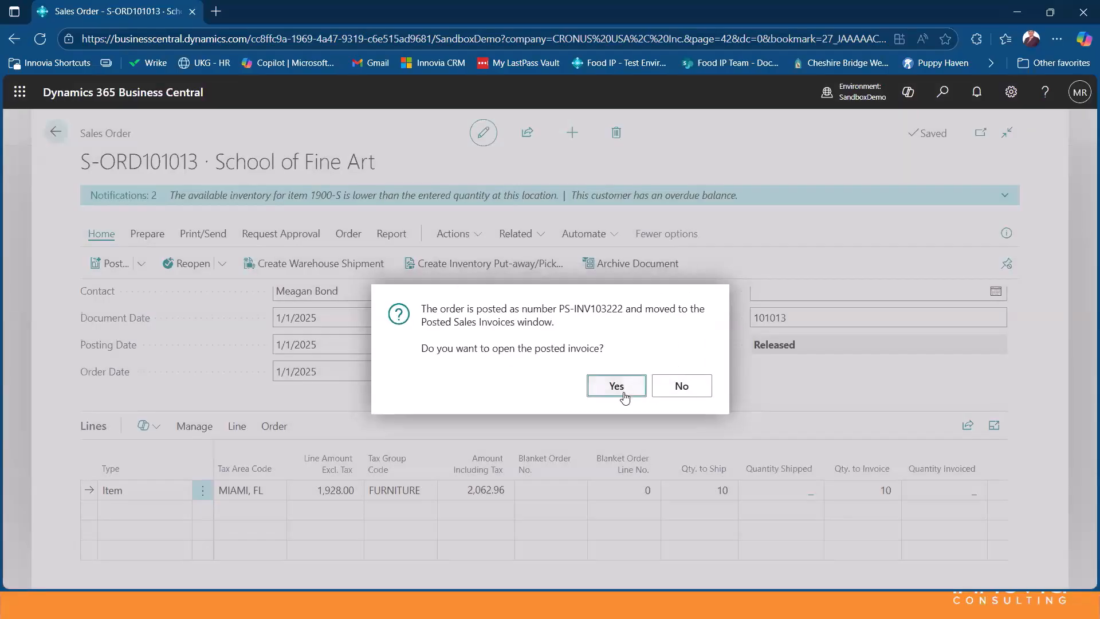
Open the posted sales invoice, review its header and lines, and close it.
click(622, 398)
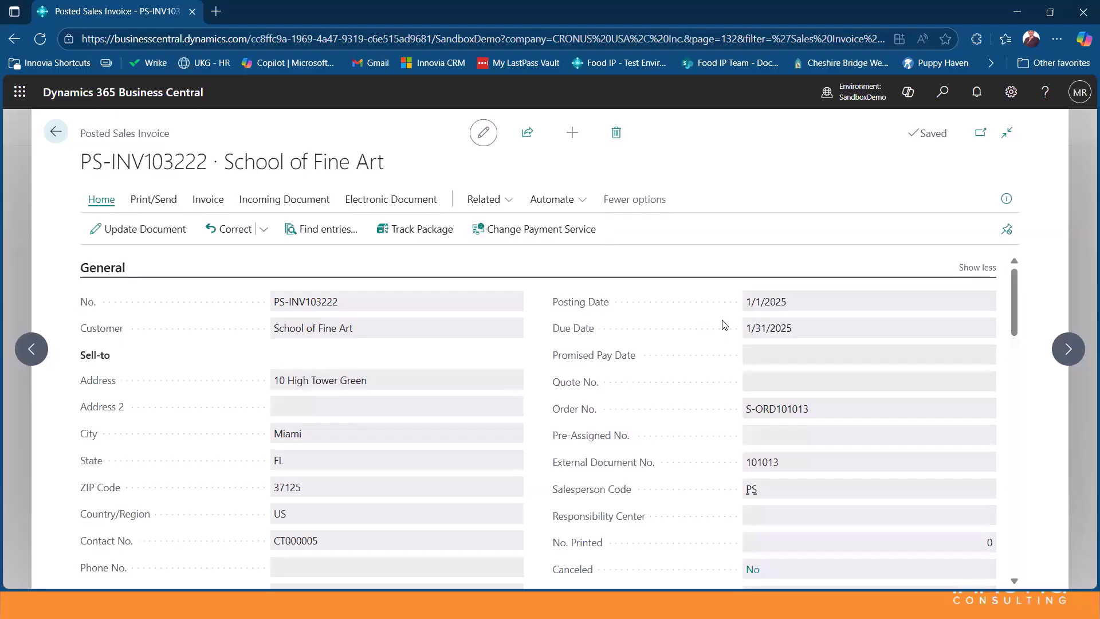
scroll(724, 325, down, 6)
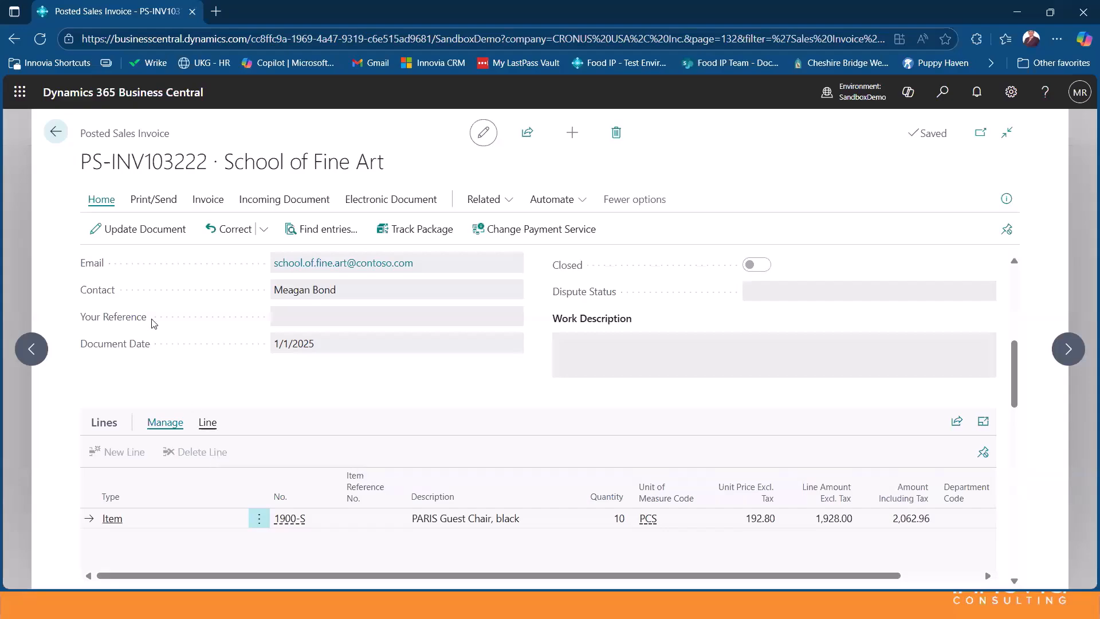
click(60, 142)
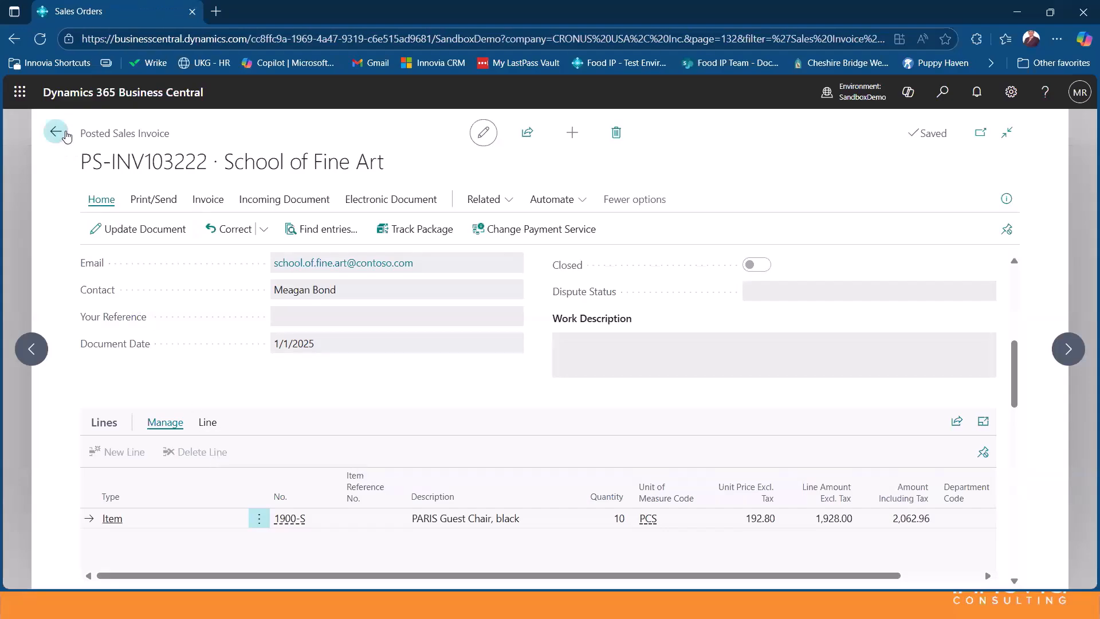
Create a new sales invoice from the Sales Invoices list for the customer Adatum Corporation.
click(462, 136)
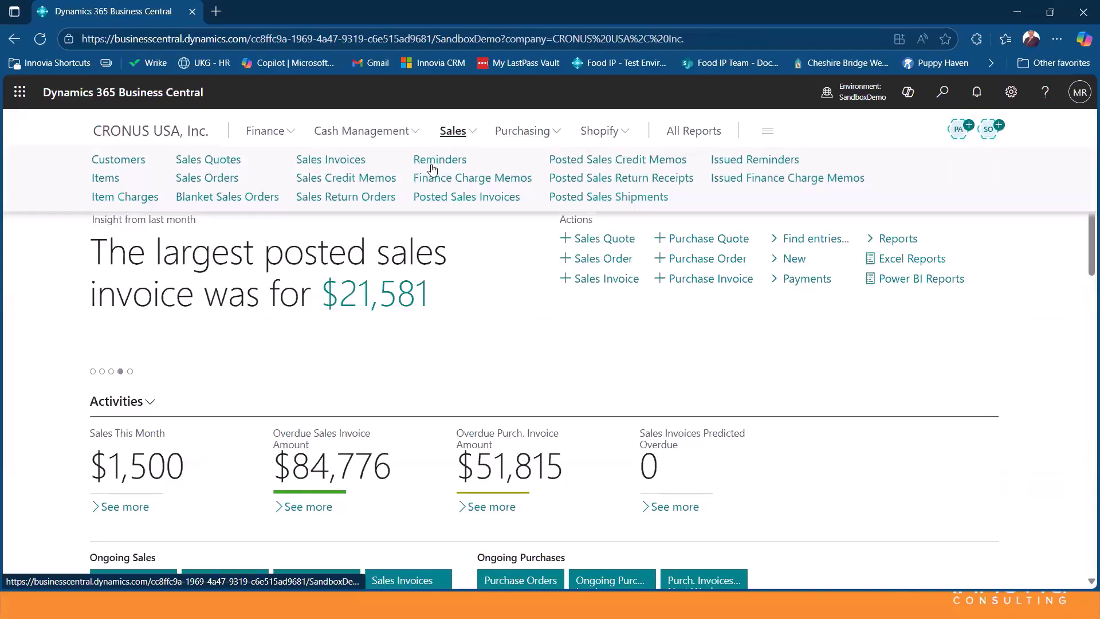
click(337, 163)
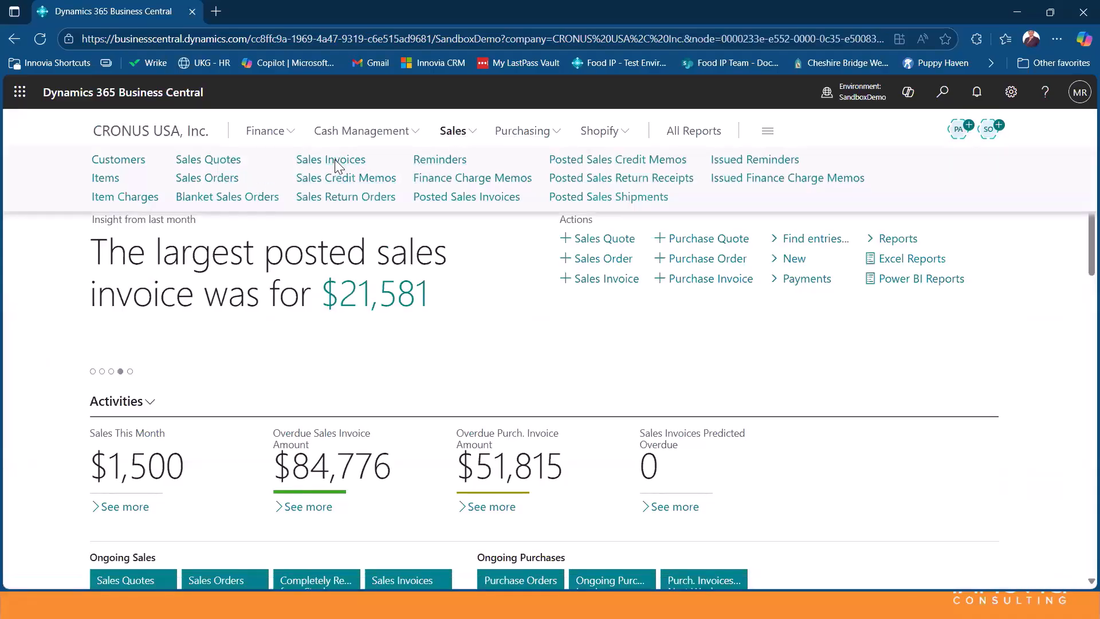
click(296, 229)
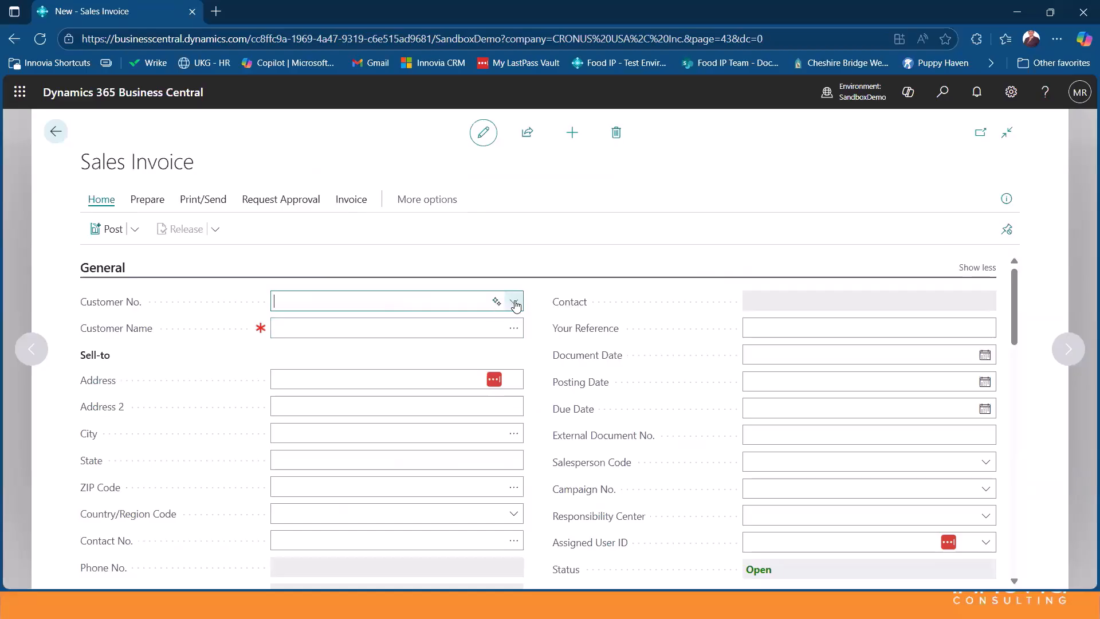
click(513, 301)
click(305, 366)
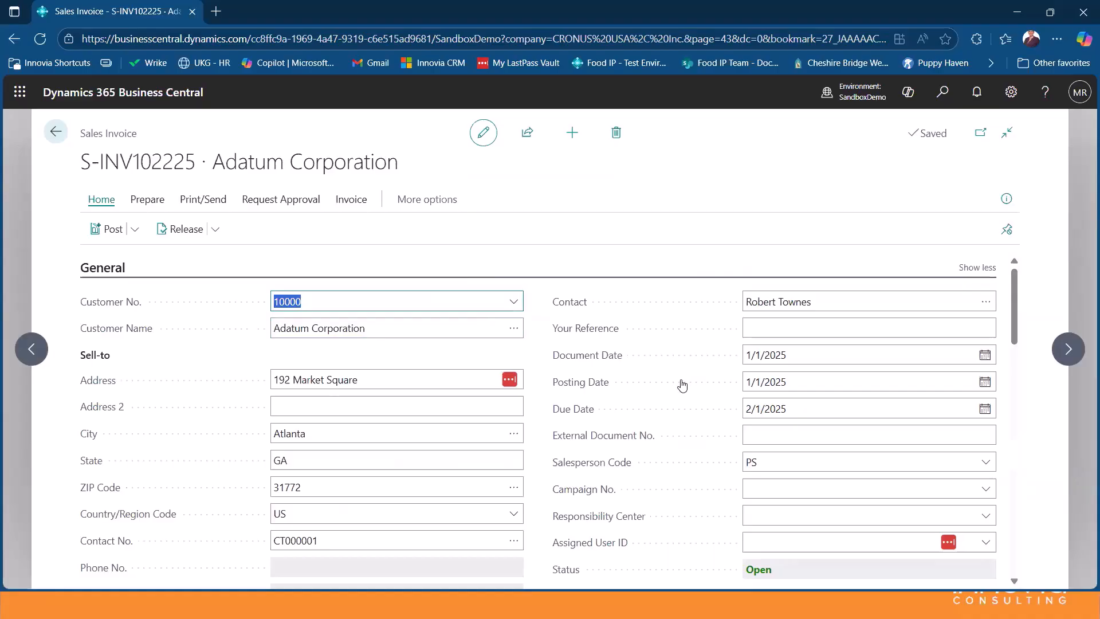
Enter the external document number on the sales invoice.
click(767, 434)
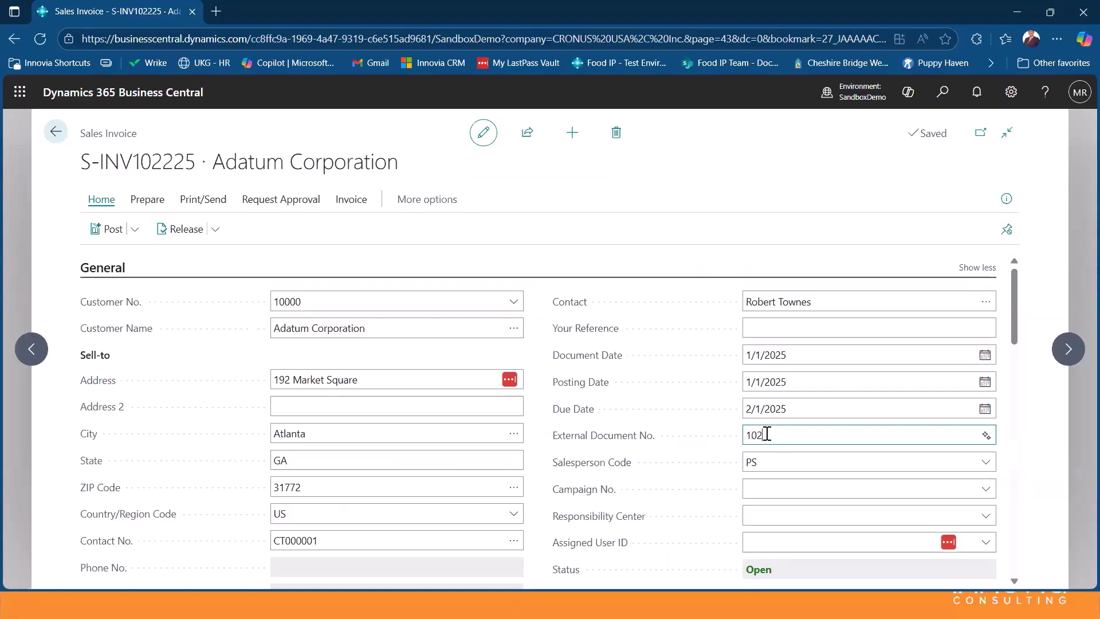
text(102225)
key(Tab)
Review the invoice's Income, Services line, including its G/L account, location choices, price and amount fields.
scroll(466, 454, down, 10)
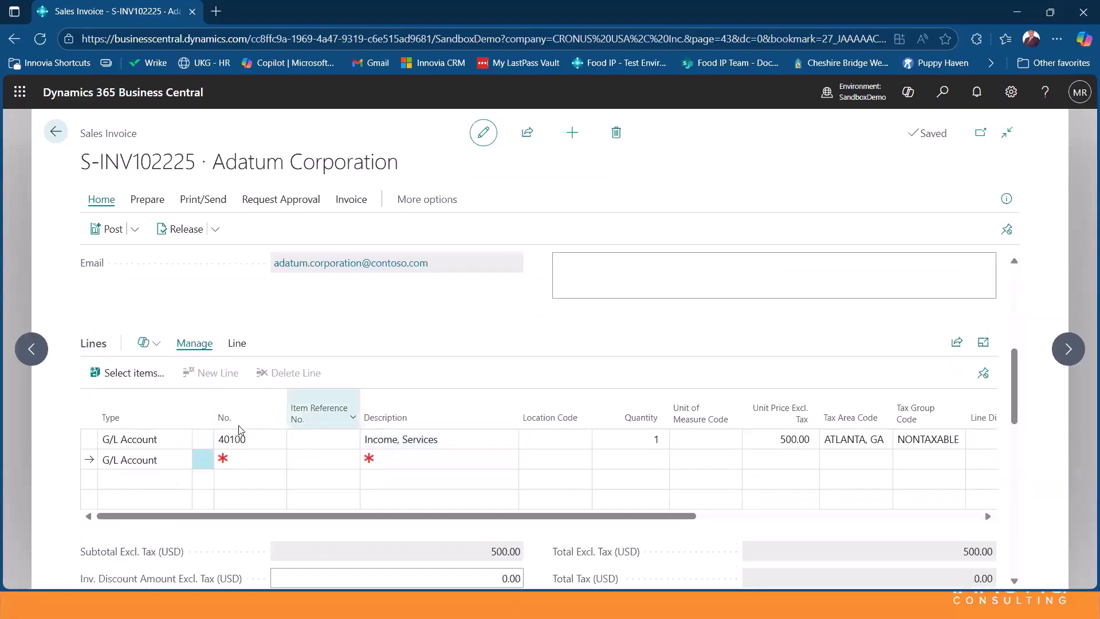
click(247, 439)
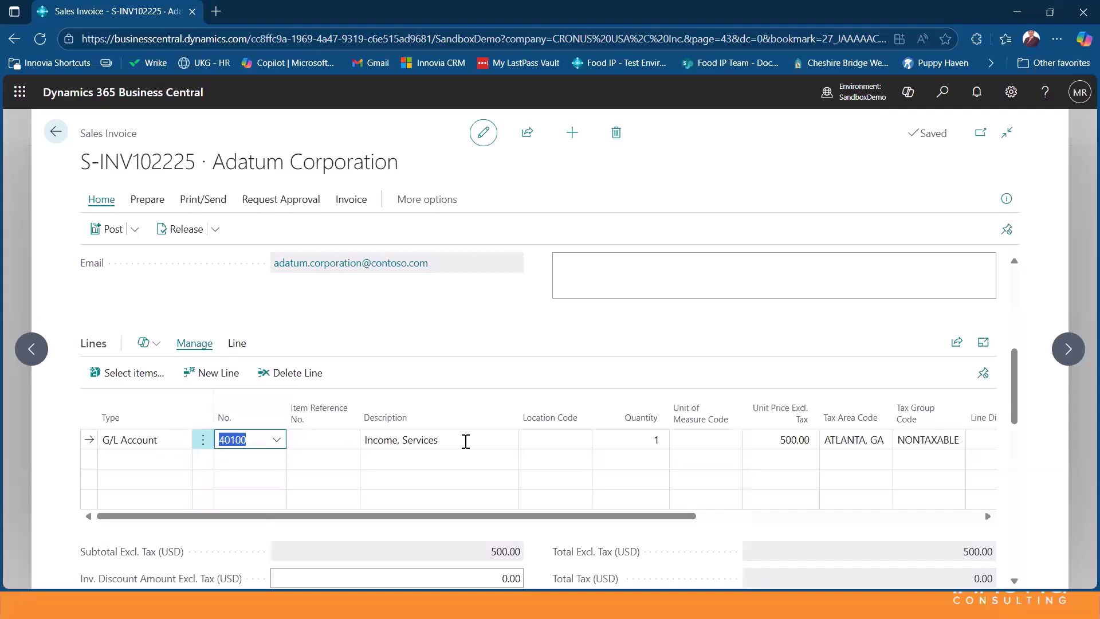
click(581, 439)
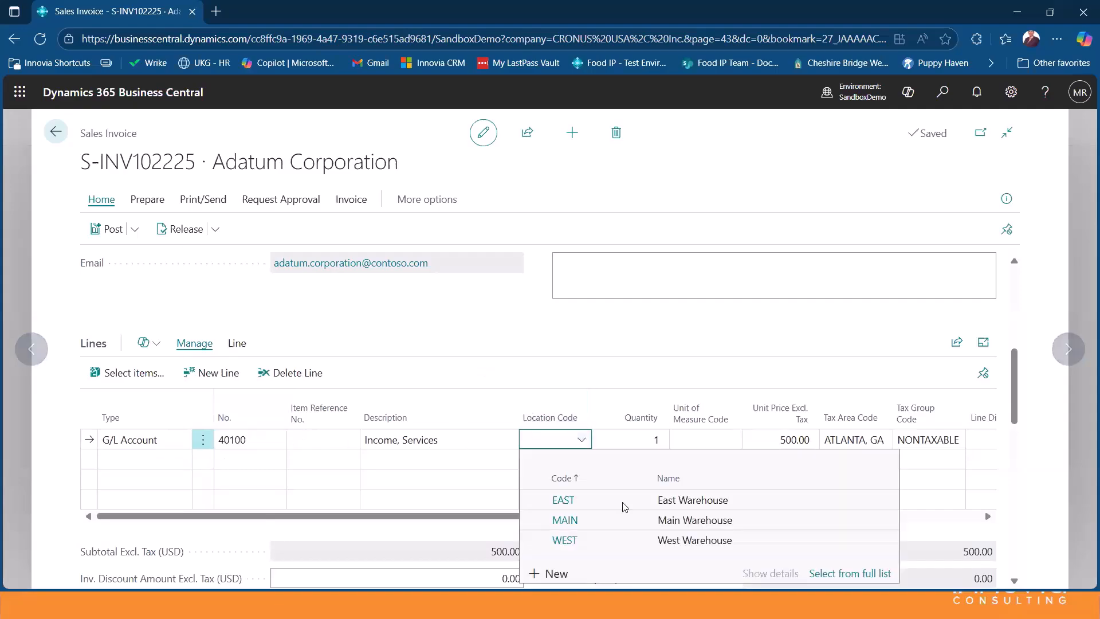
click(848, 417)
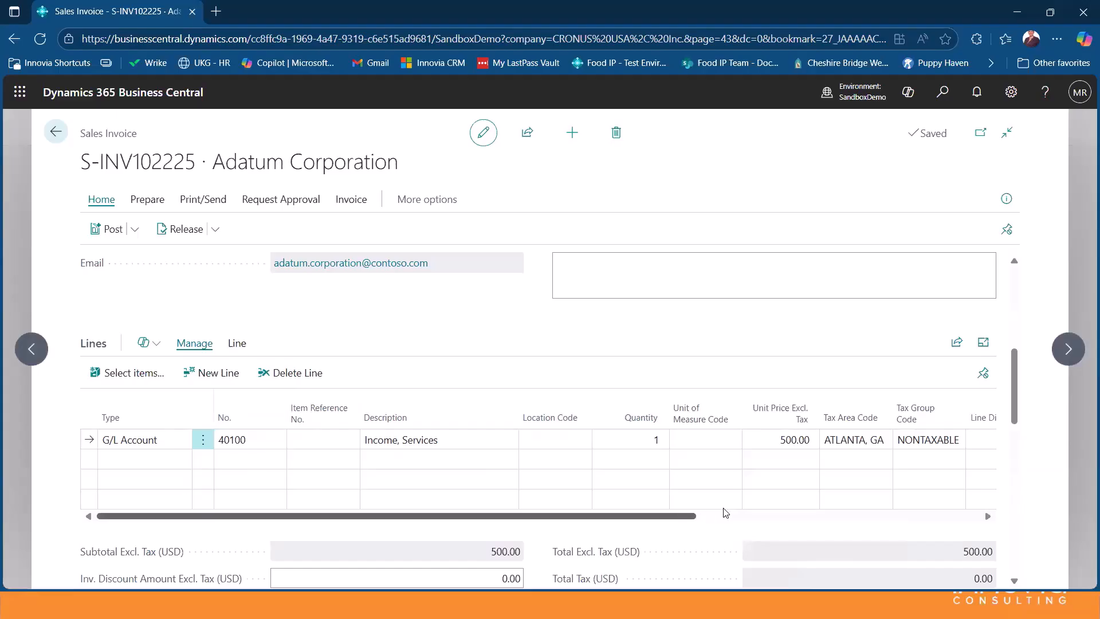
drag(725, 511, 895, 501)
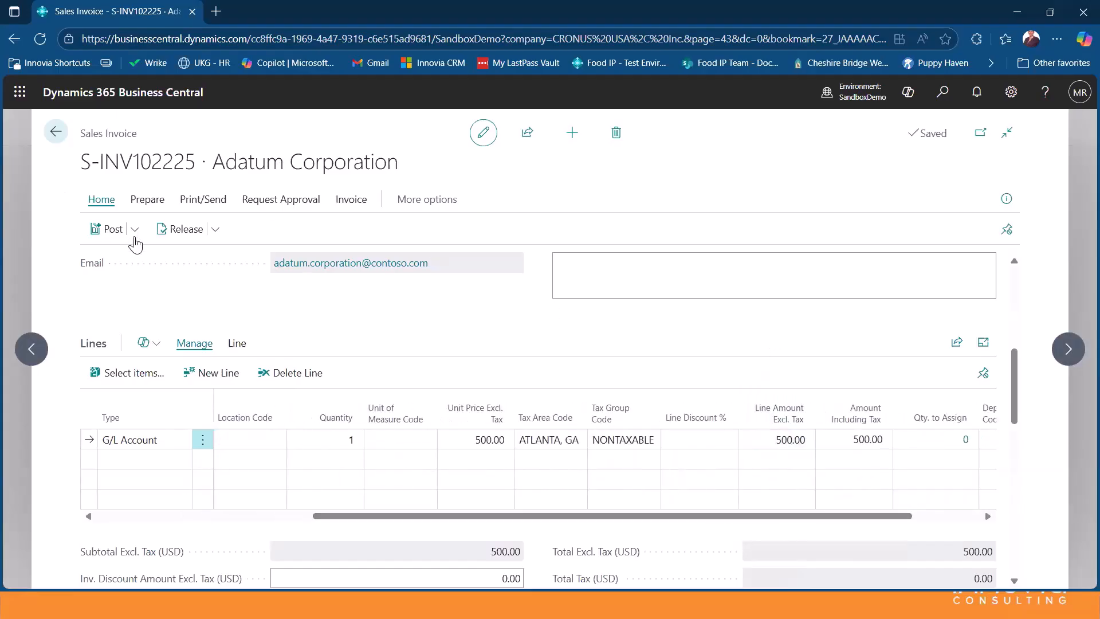
Release the sales invoice and post it, declining to open the posted invoice.
click(168, 233)
scroll(444, 286, up, 4)
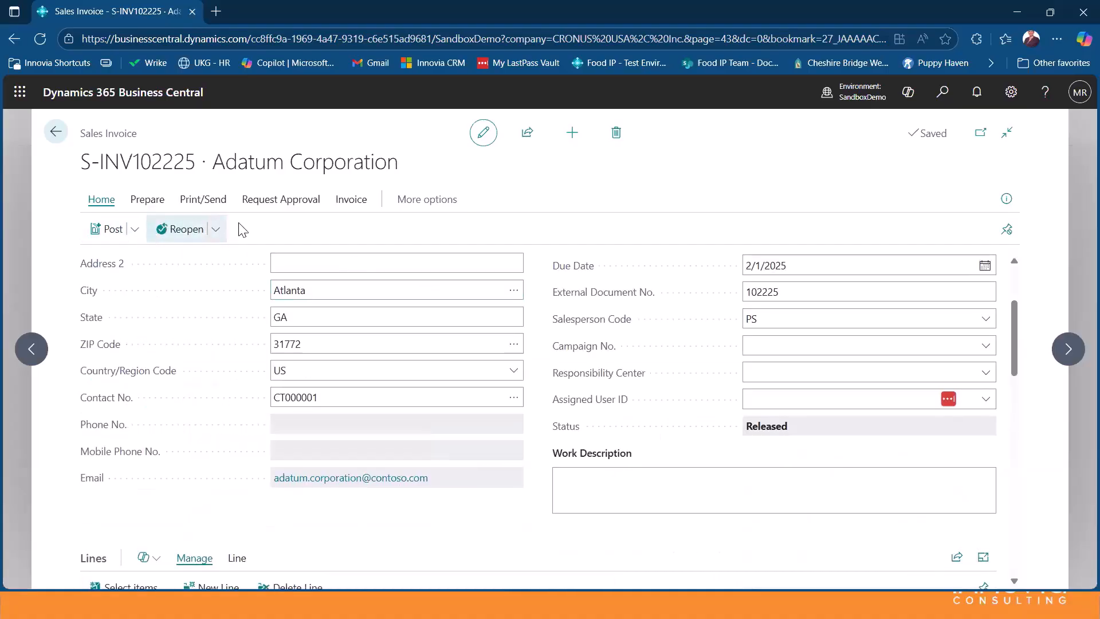
click(134, 231)
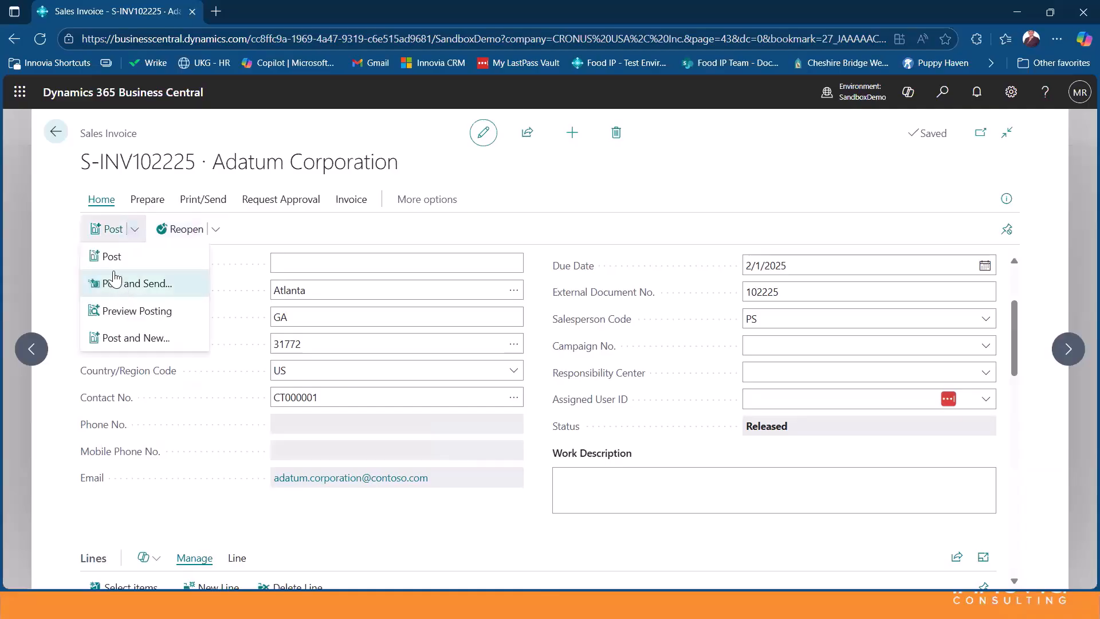
click(106, 257)
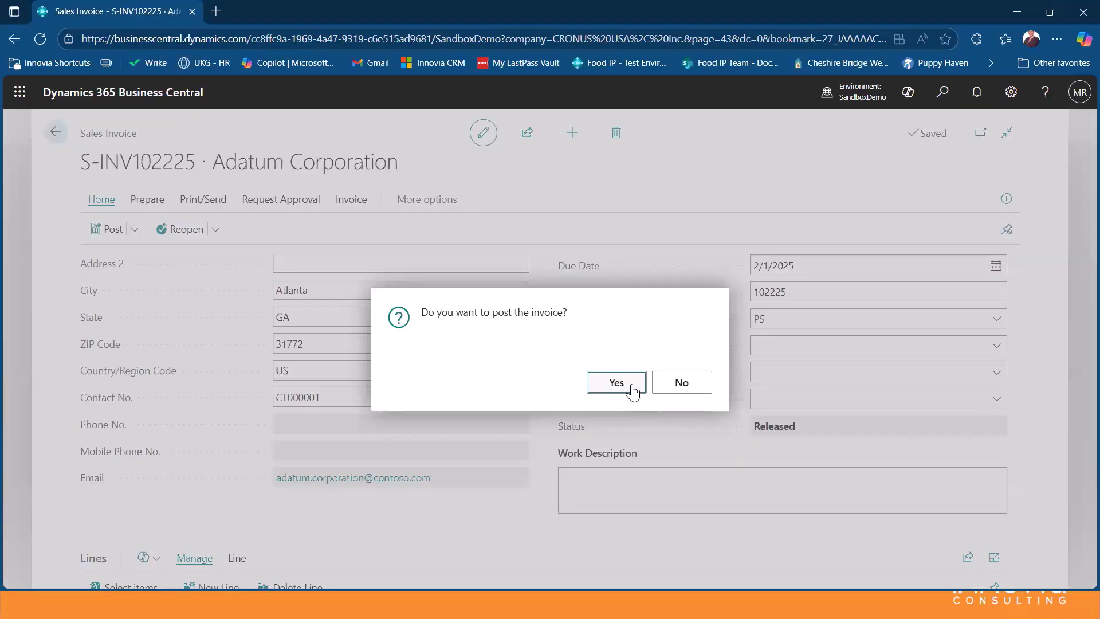
click(617, 382)
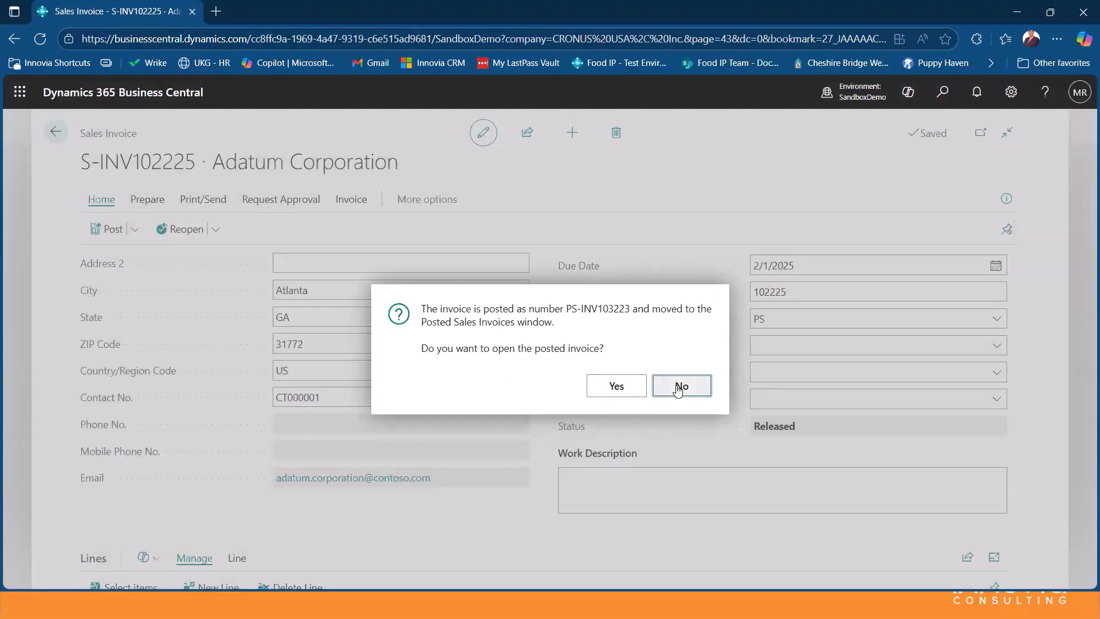
click(680, 386)
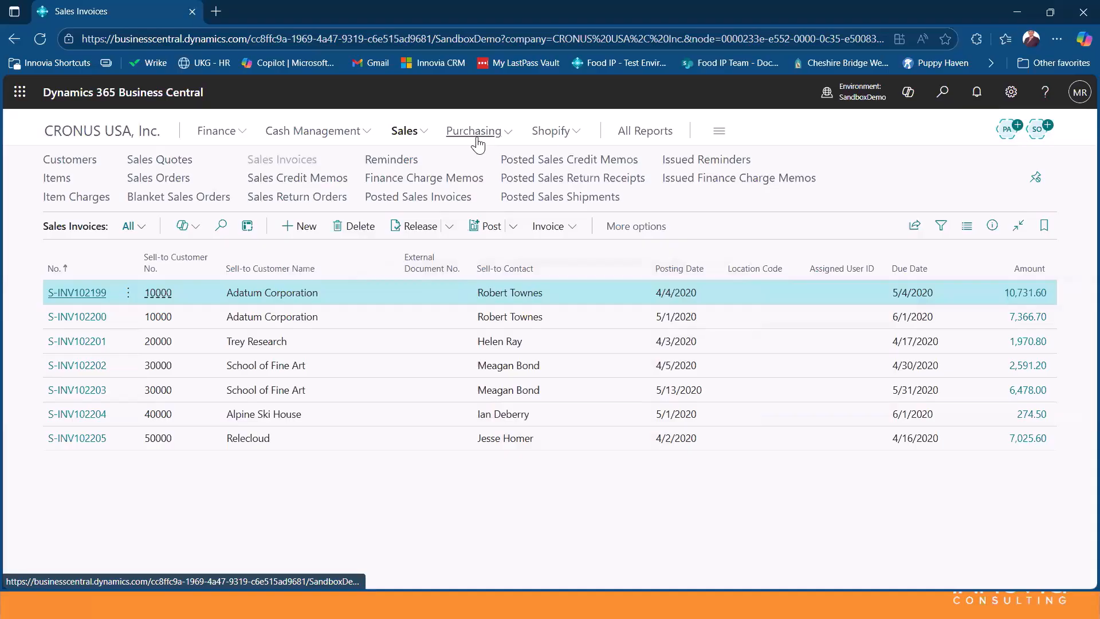
Create a new sales return order from the Sales Return Orders list for the customer Adatum Corporation.
click(129, 135)
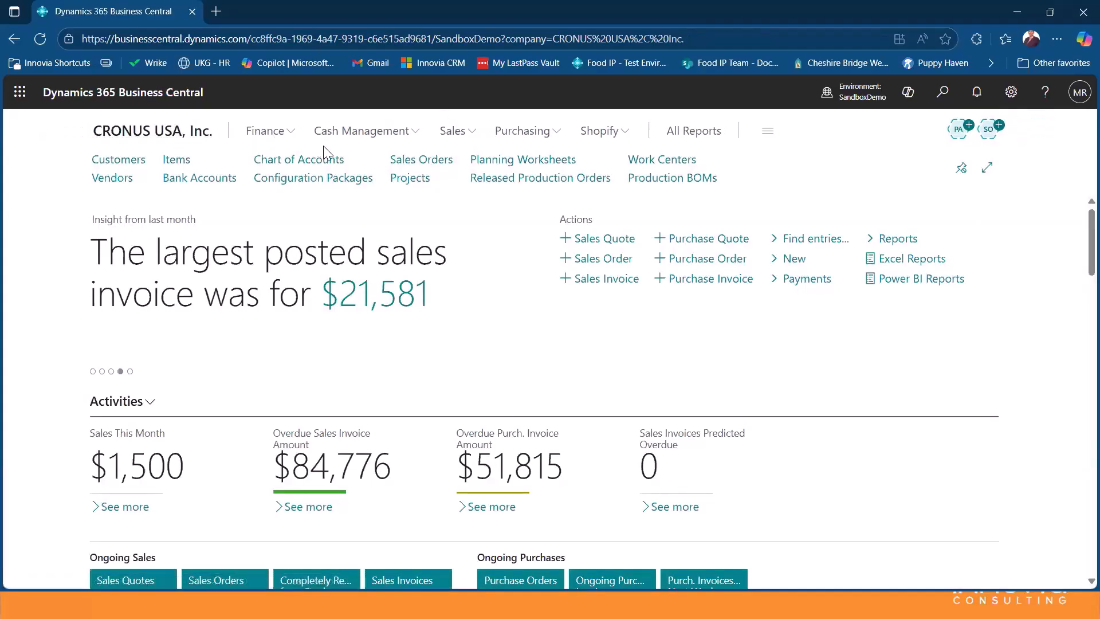
click(459, 133)
mouse_move(276, 198)
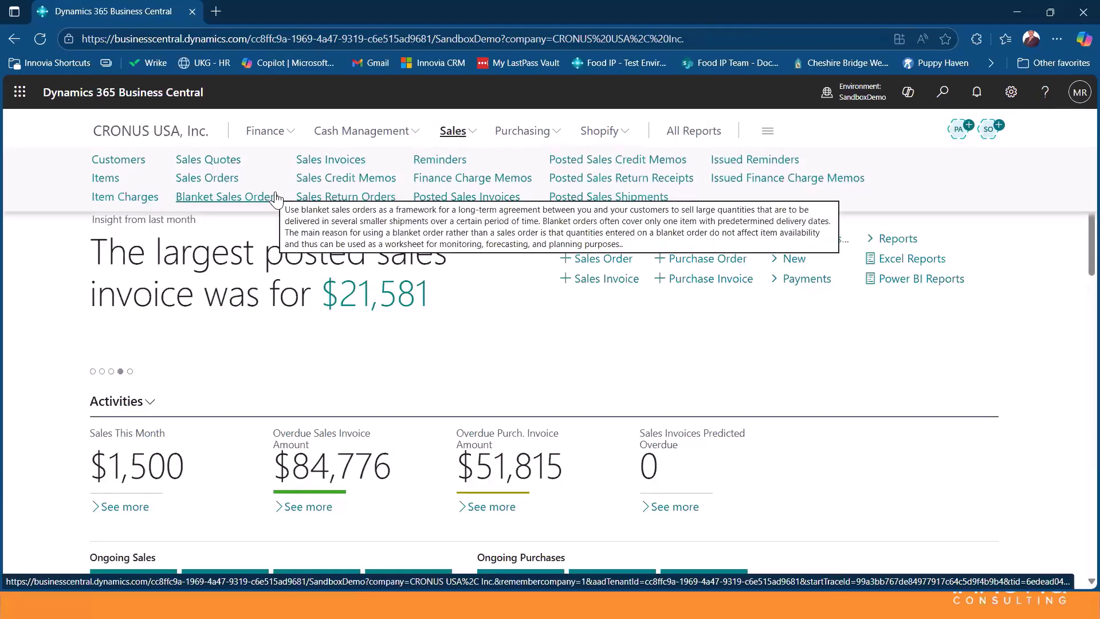
click(356, 198)
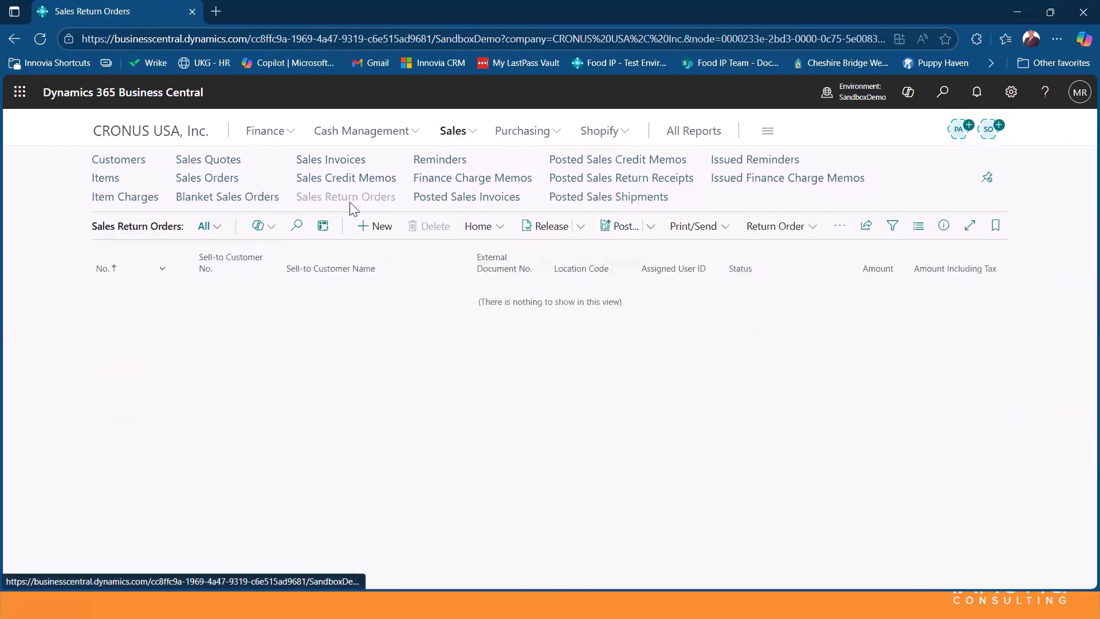
click(367, 229)
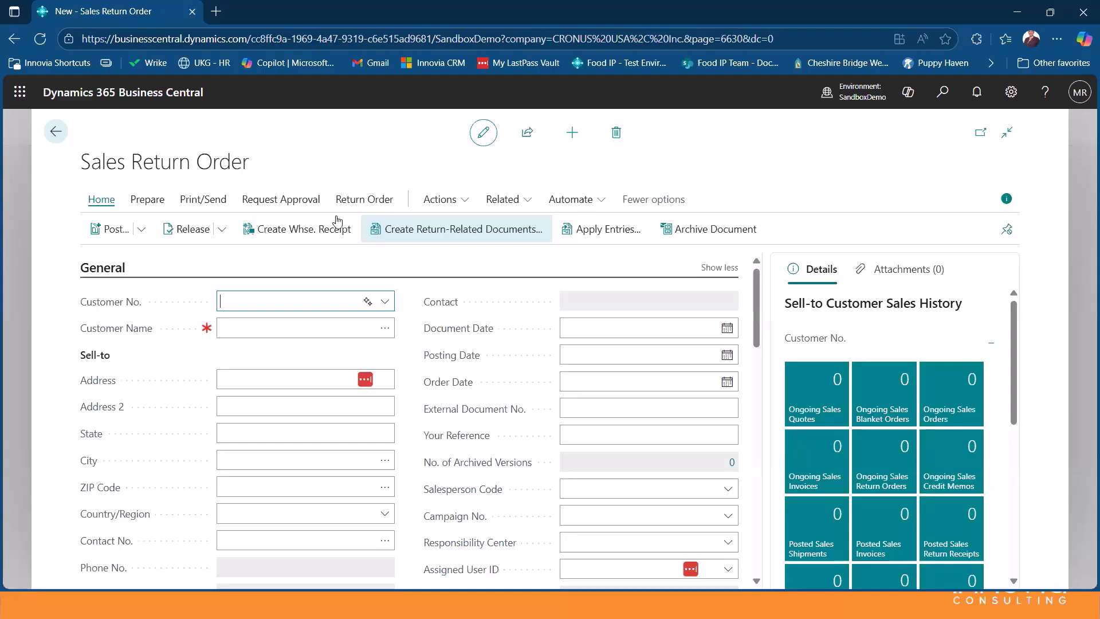
click(387, 302)
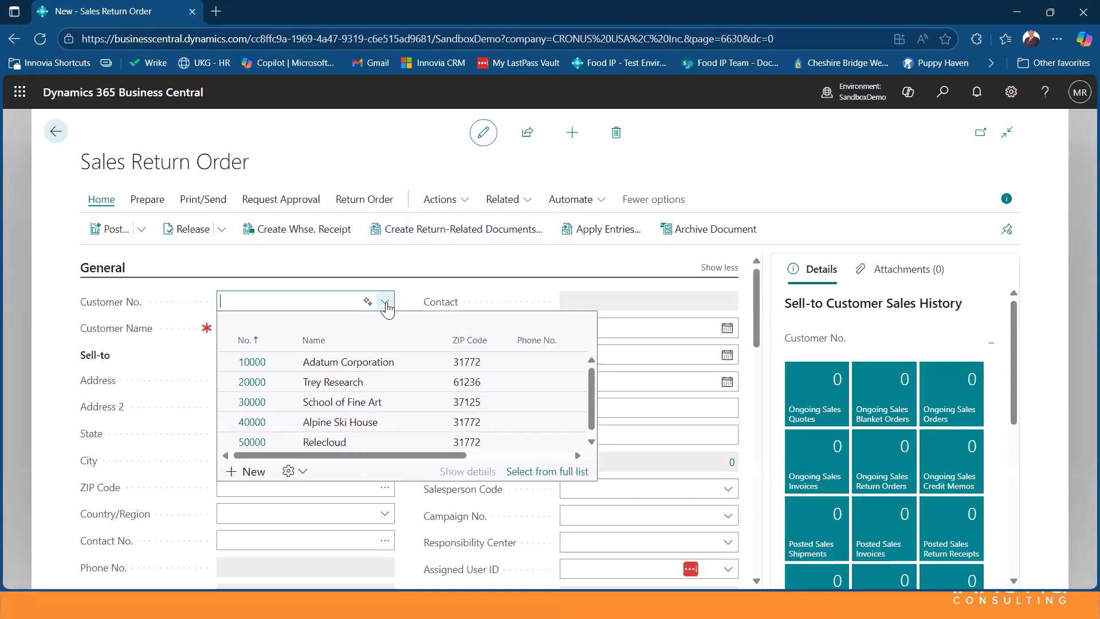
click(253, 363)
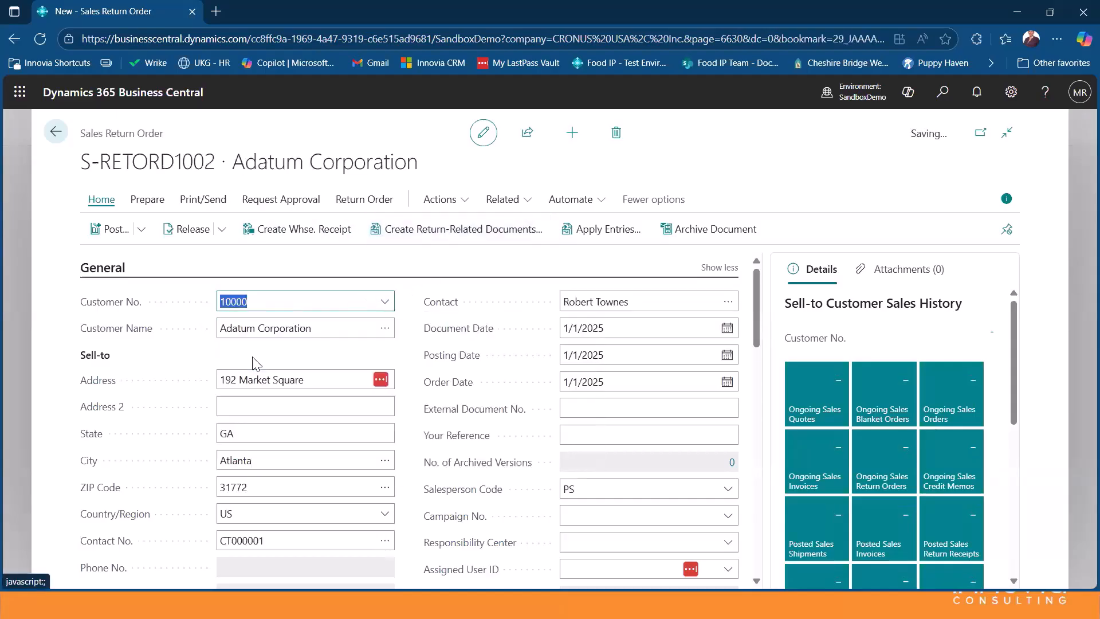
Copy the preset posted invoice into the sales return order, keeping Posted Invoice as the document type and including its header.
scroll(453, 324, down, 5)
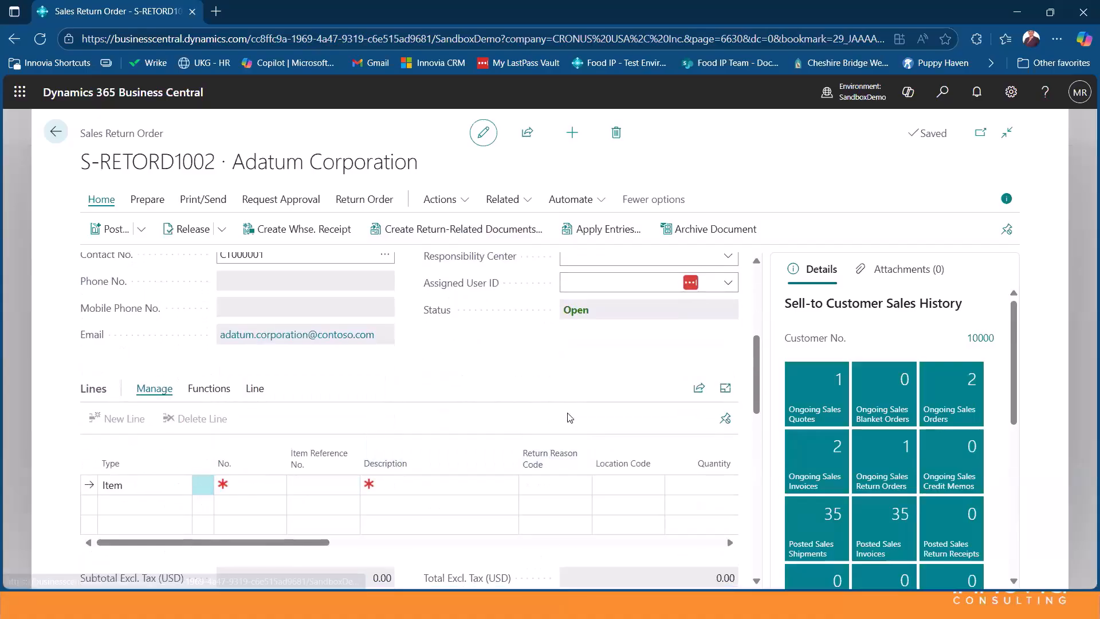
scroll(570, 417, down, 5)
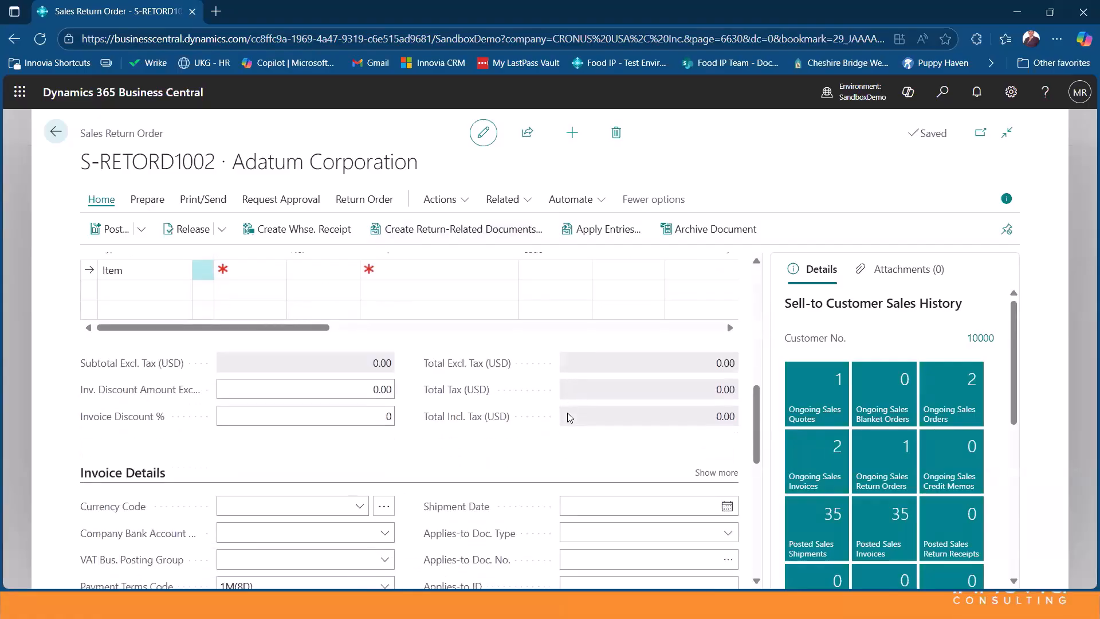
scroll(570, 417, up, 3)
scroll(570, 417, up, 10)
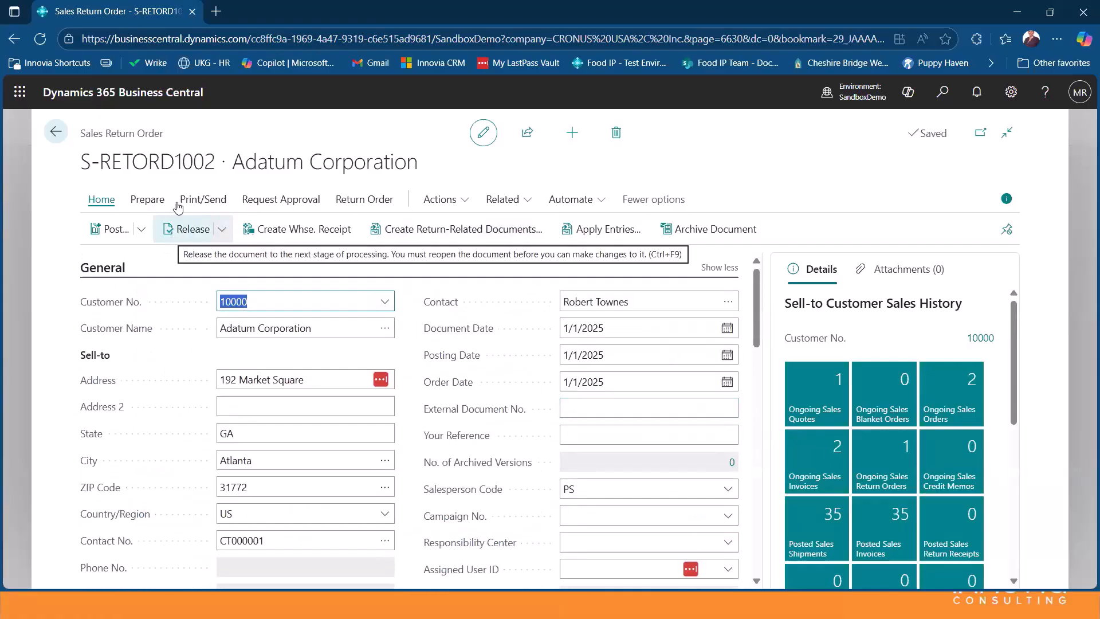
click(148, 201)
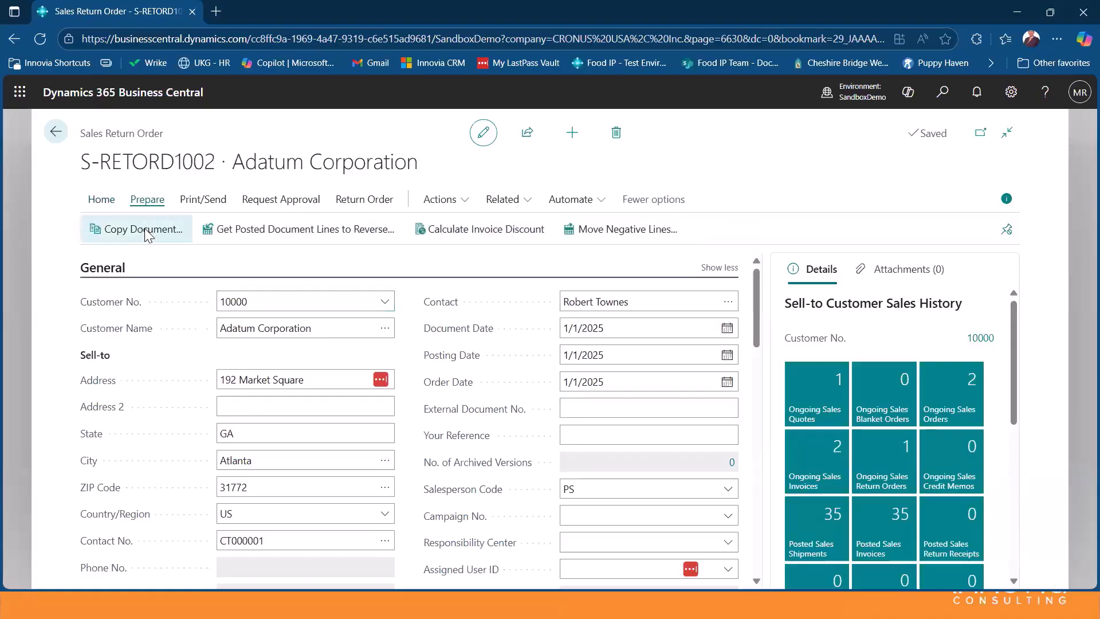
click(145, 230)
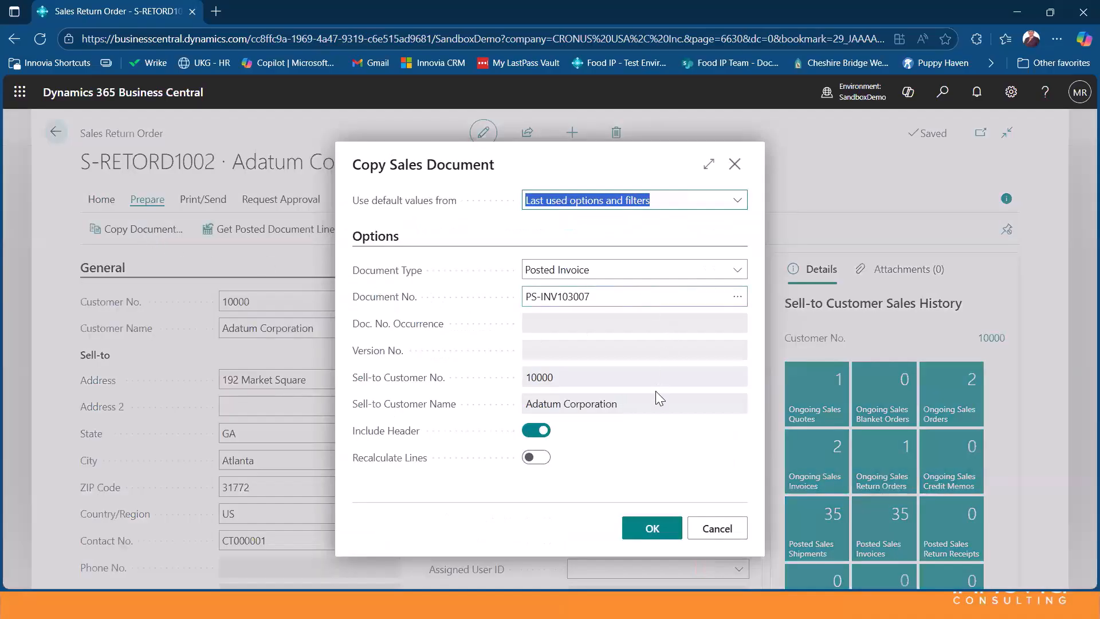
click(738, 270)
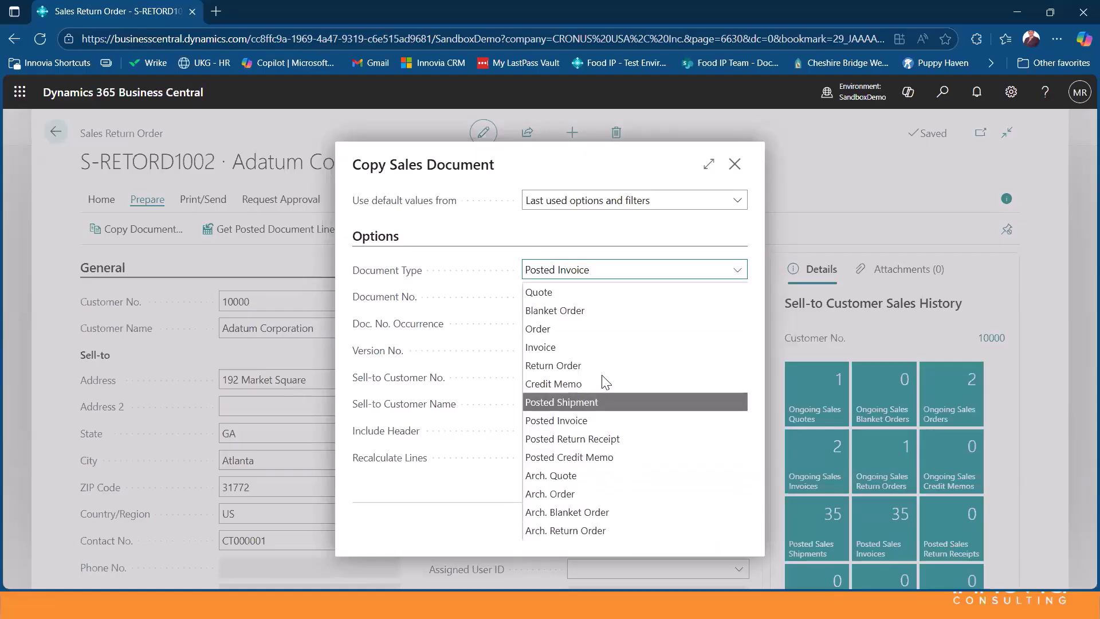
click(598, 420)
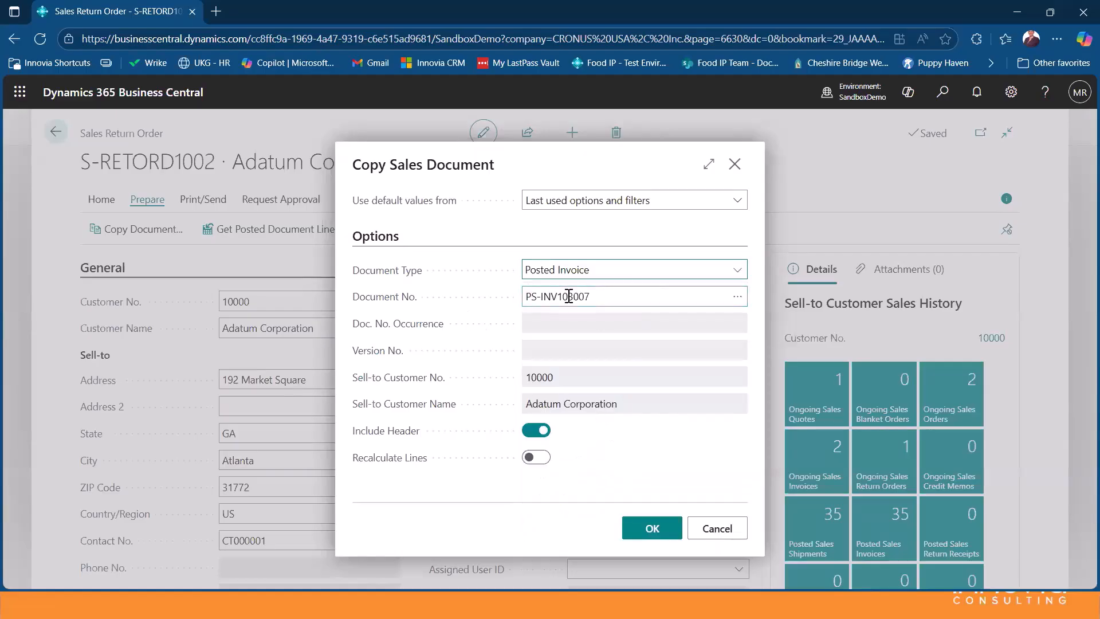
click(653, 527)
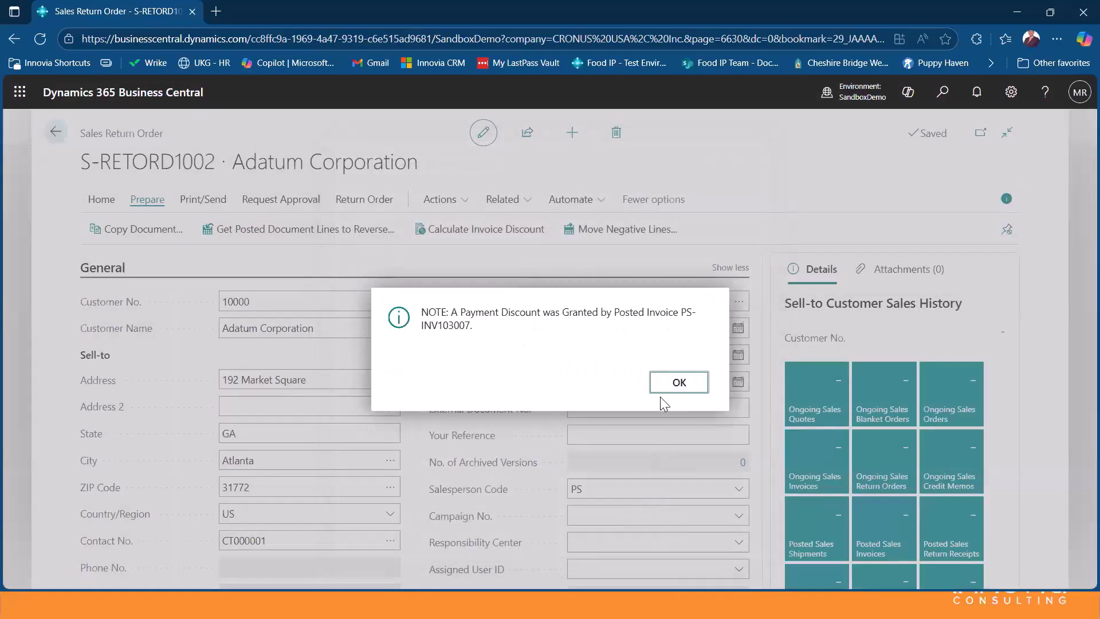
click(672, 383)
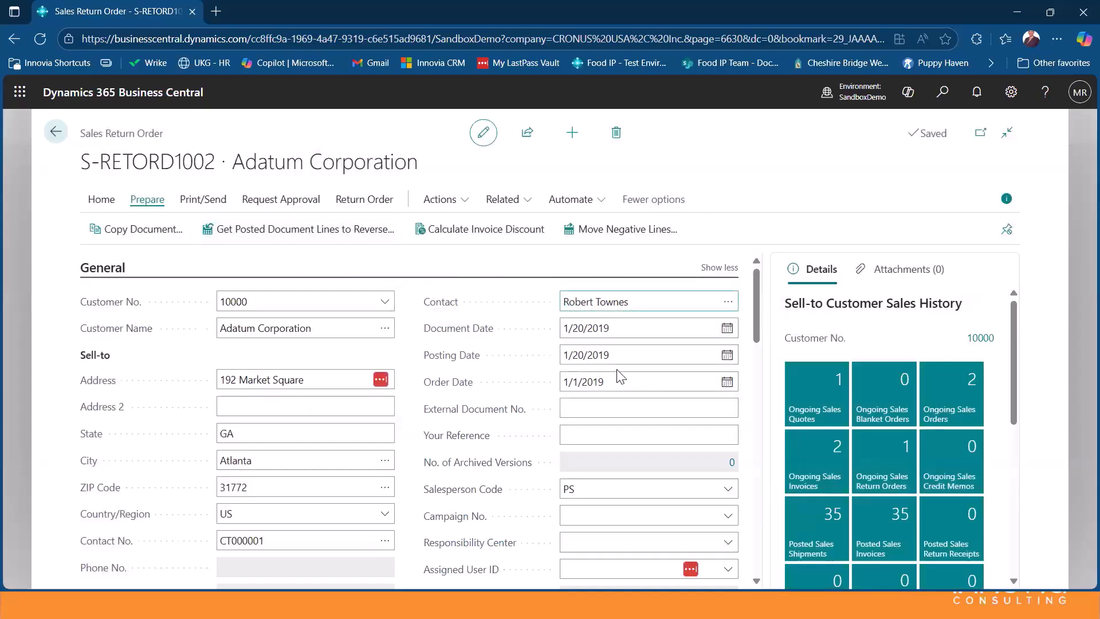
Delete the MUNICH Swivel Chair and ATLANTA Whiteboard lines from the sales return order.
scroll(545, 470, down, 5)
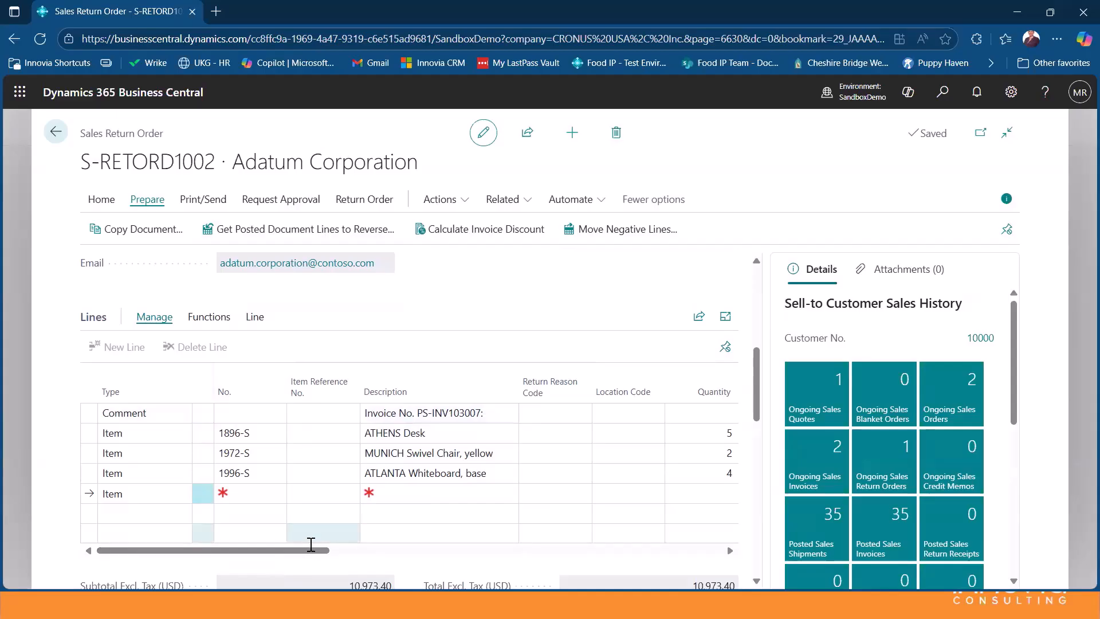
drag(312, 550, 496, 544)
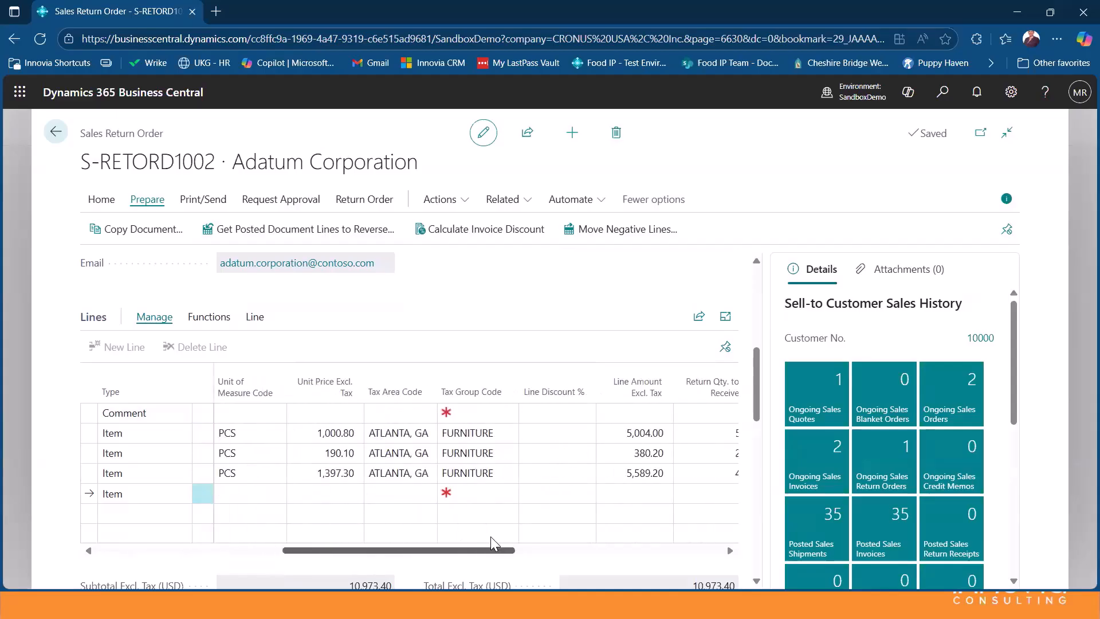
drag(452, 548, 295, 548)
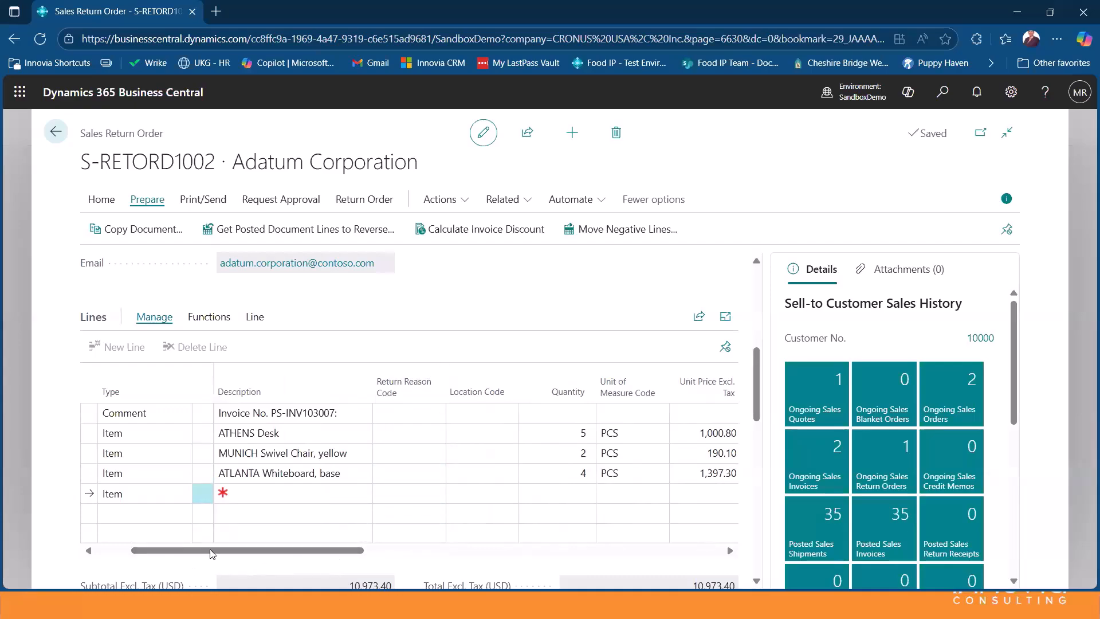
click(102, 550)
click(204, 455)
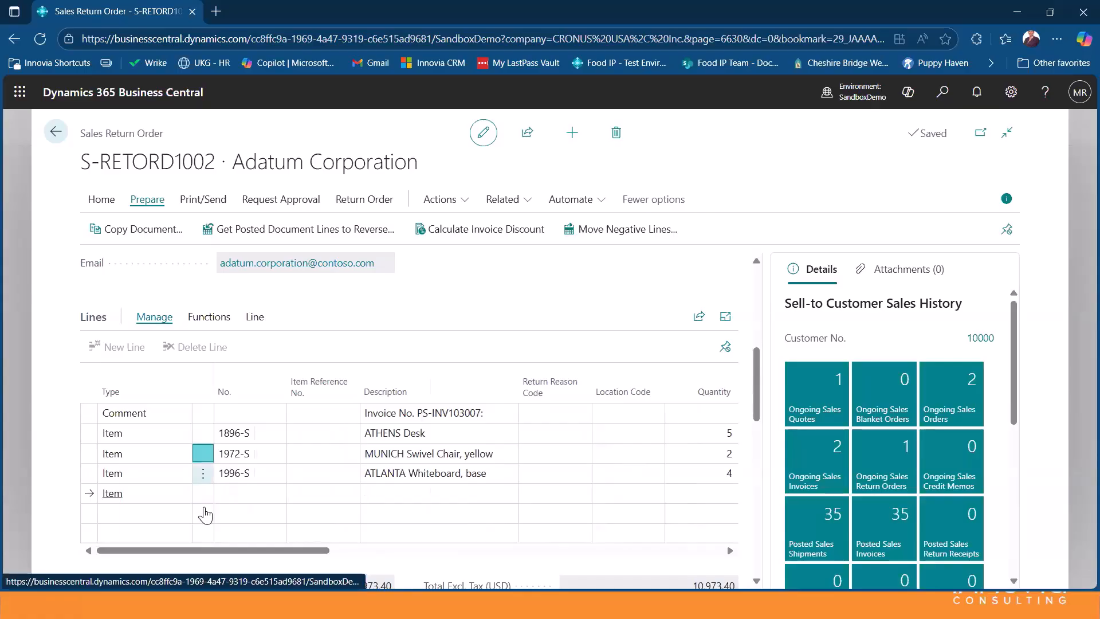
click(191, 534)
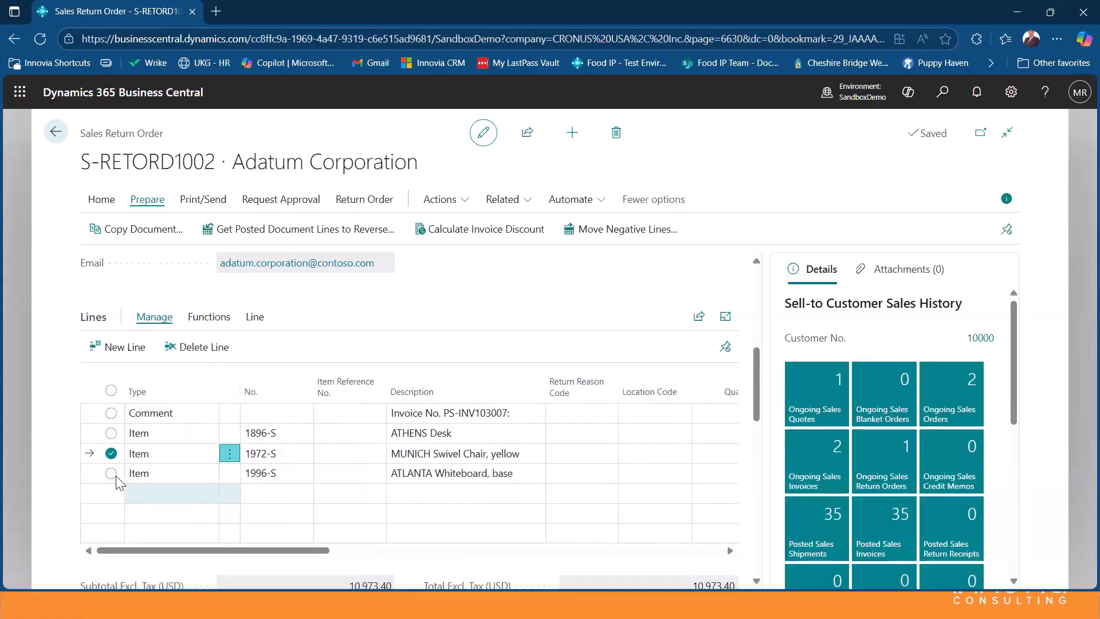
click(112, 475)
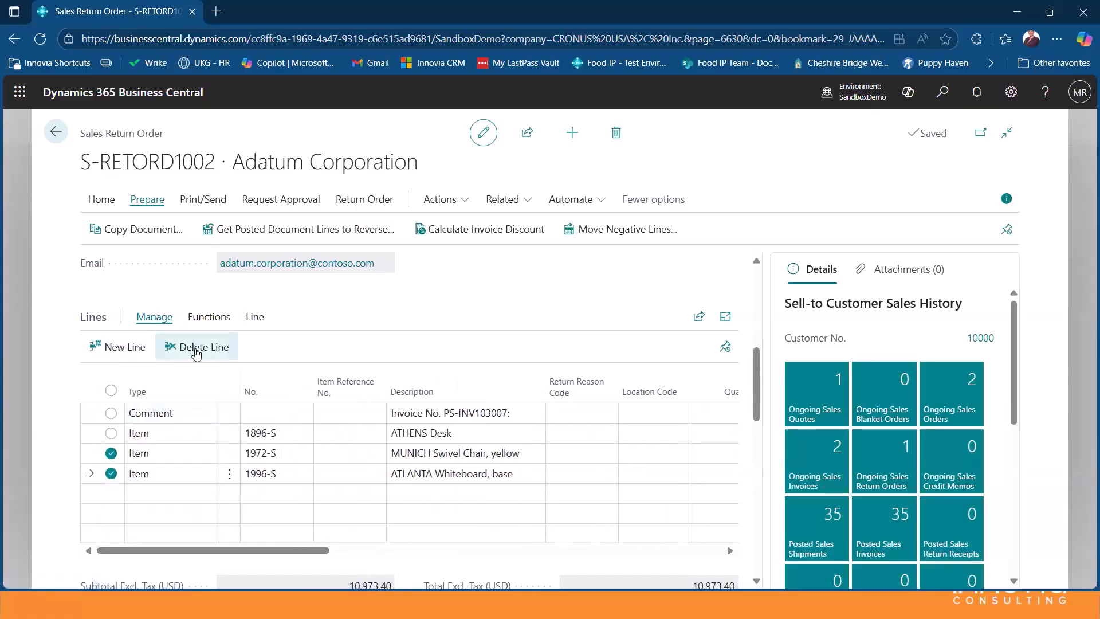
click(200, 357)
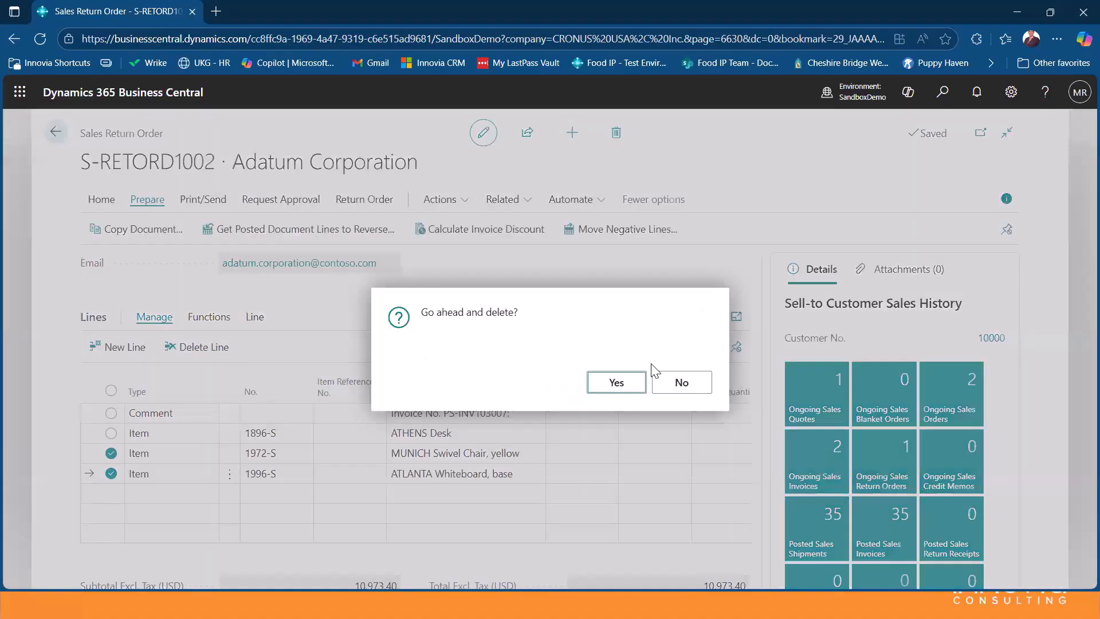
click(616, 383)
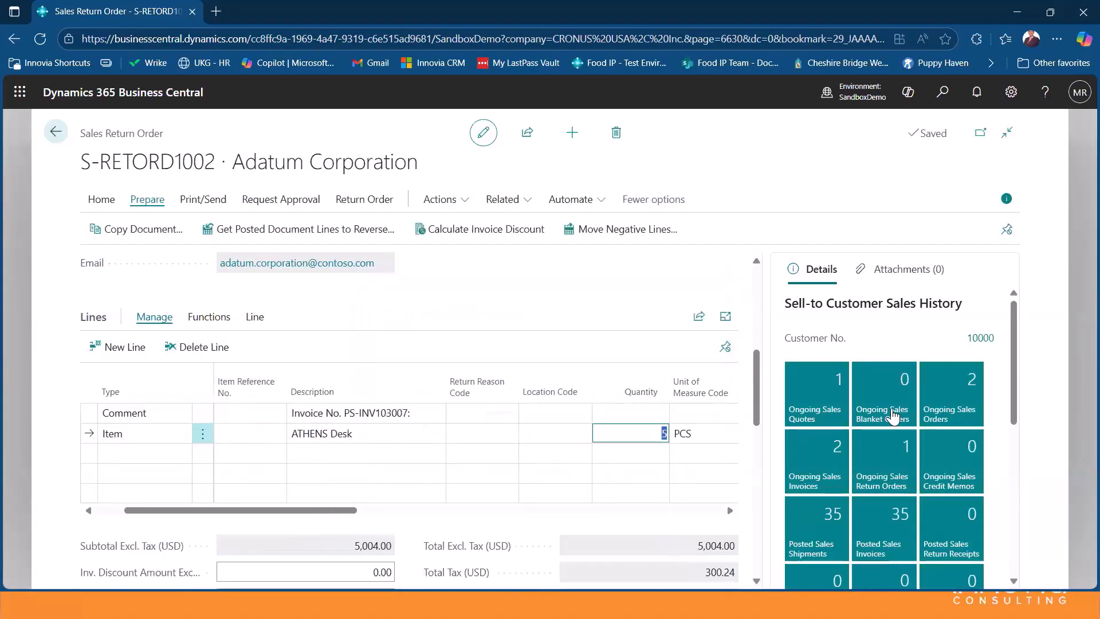
Set the quantity on the ATHENS Desk return line to 1.
text(1)
key(Tab)
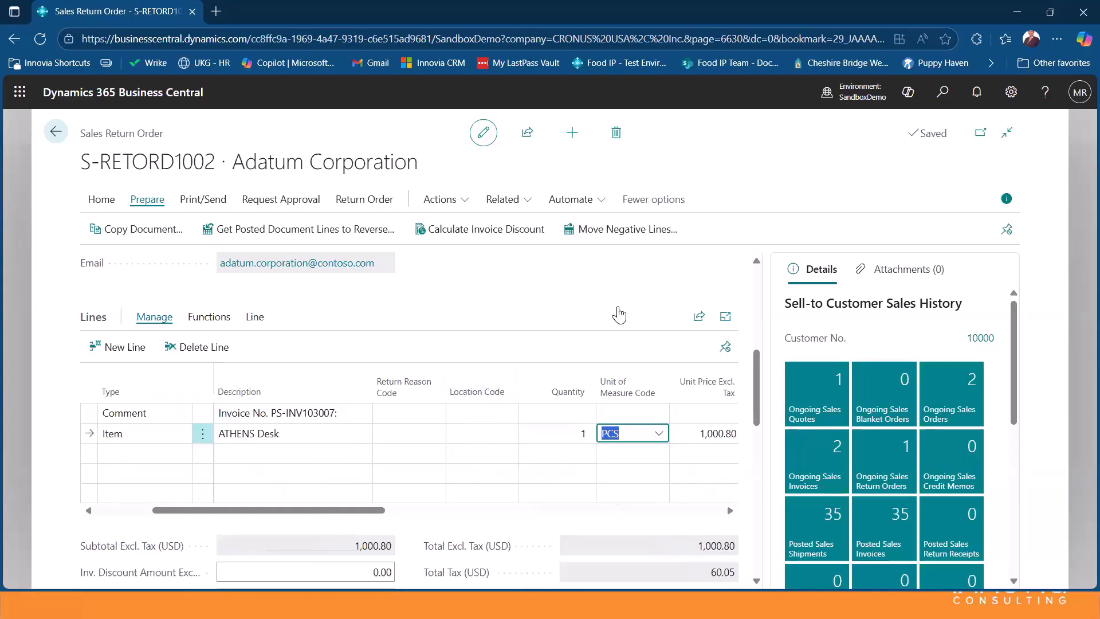
scroll(619, 315, up, 10)
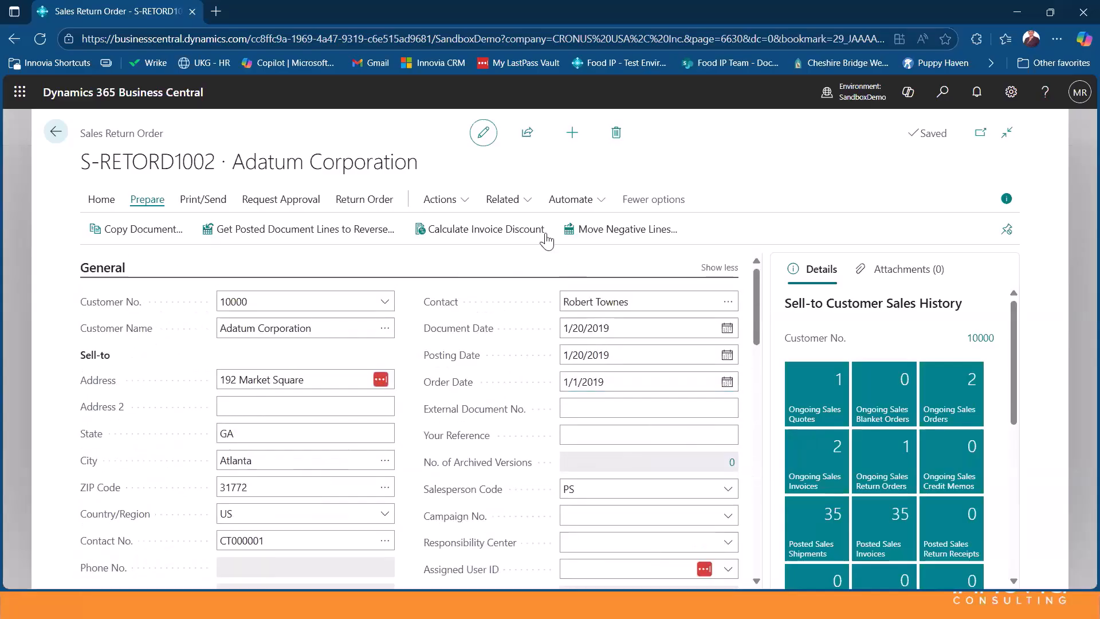
Review the return order's posting choices for receiving and invoicing, cancel without posting, and look over the document.
click(107, 202)
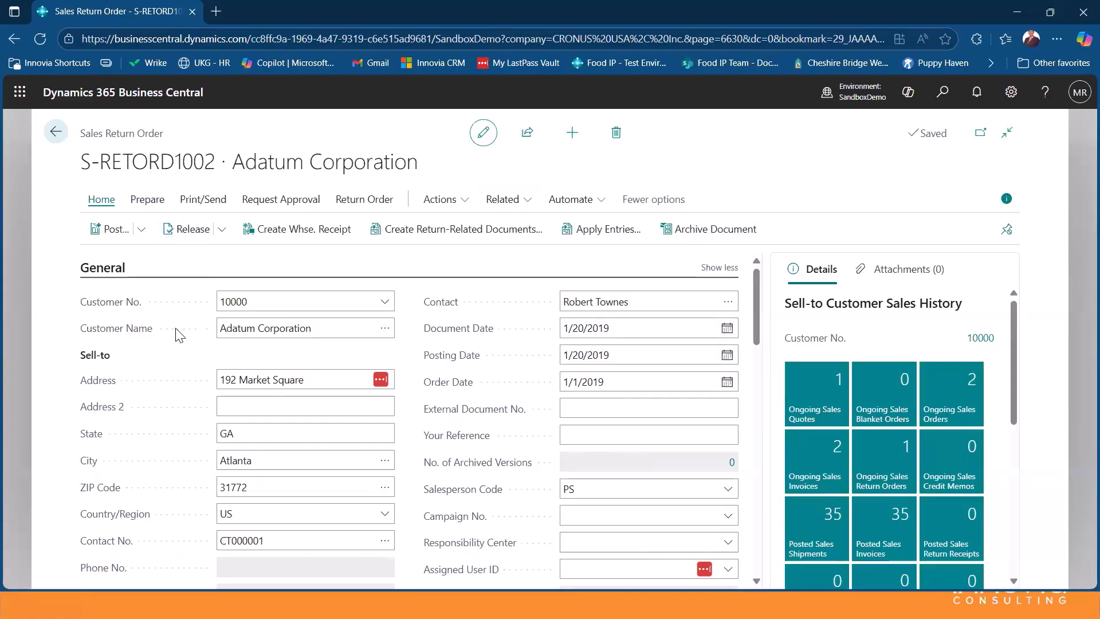
click(140, 232)
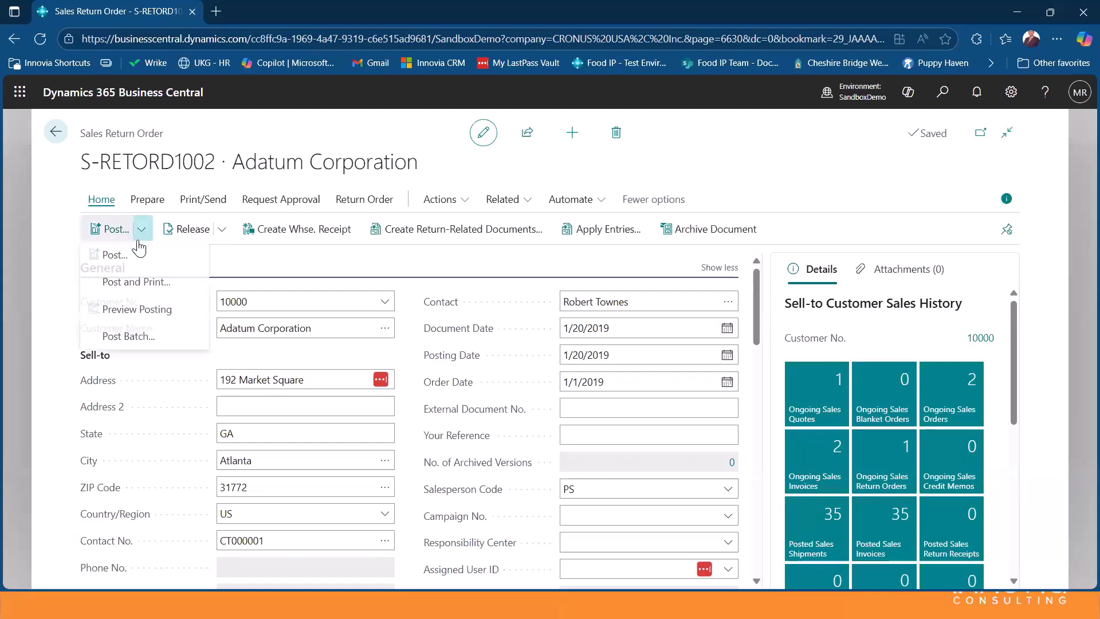
click(115, 257)
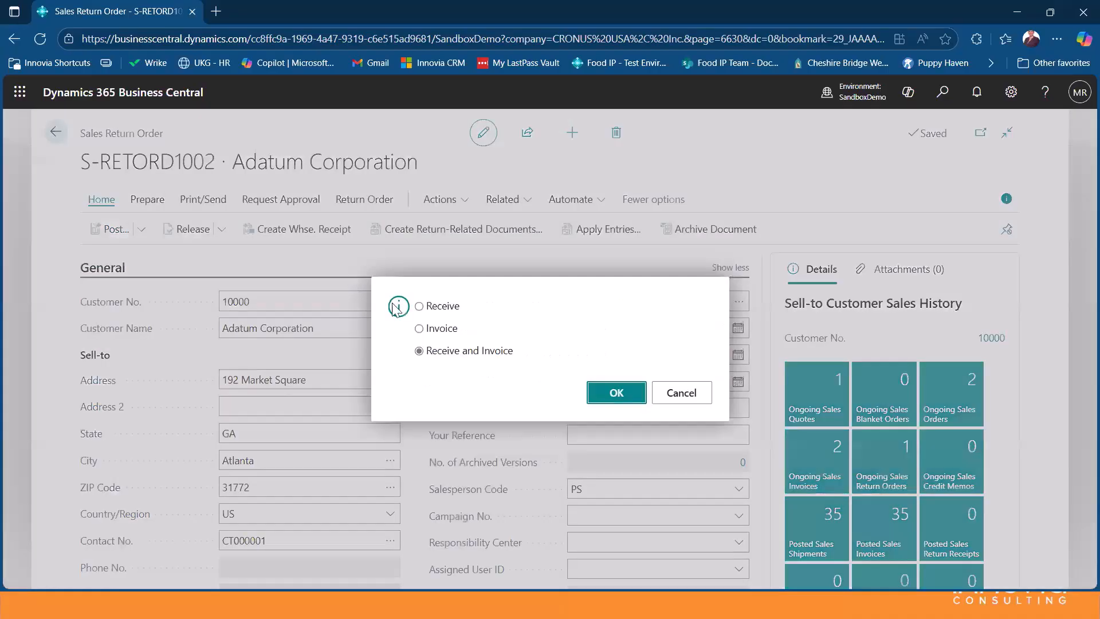
key(Escape)
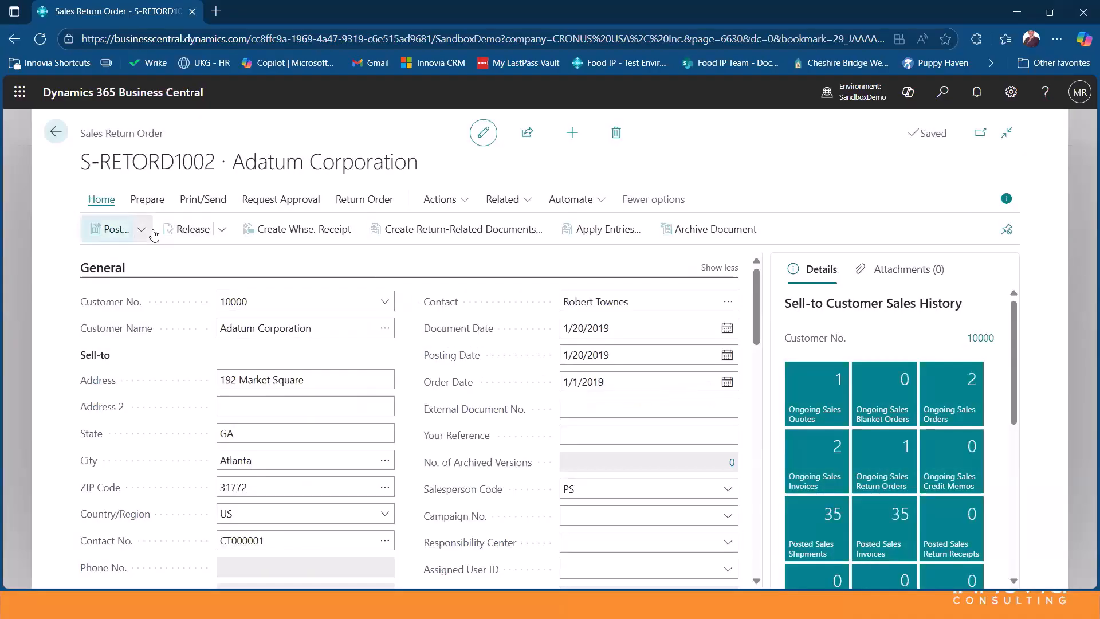
click(141, 230)
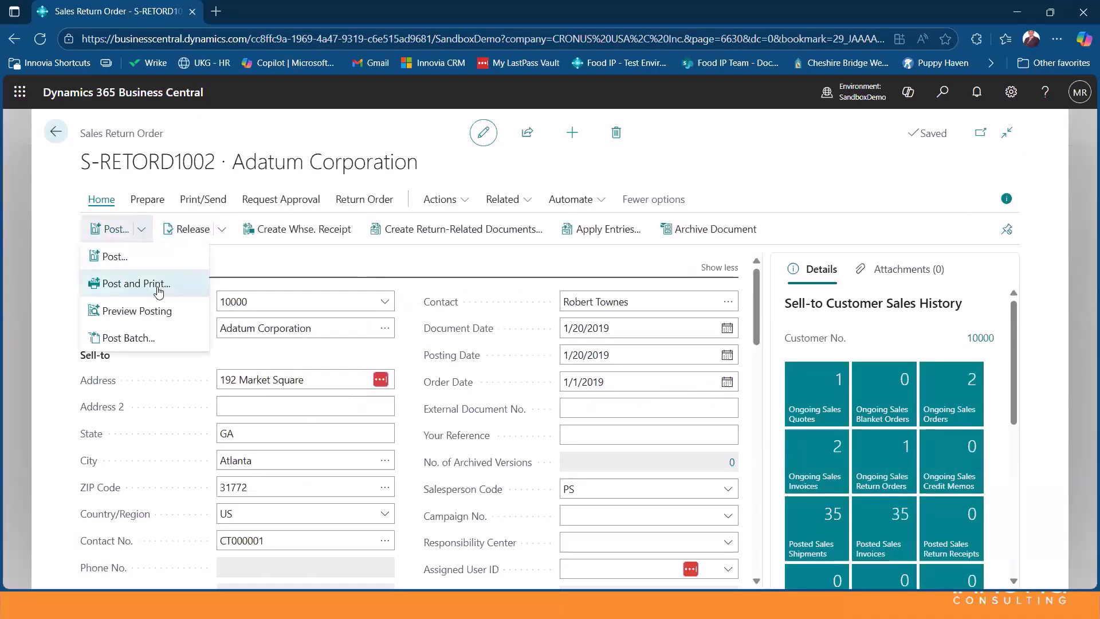
click(144, 263)
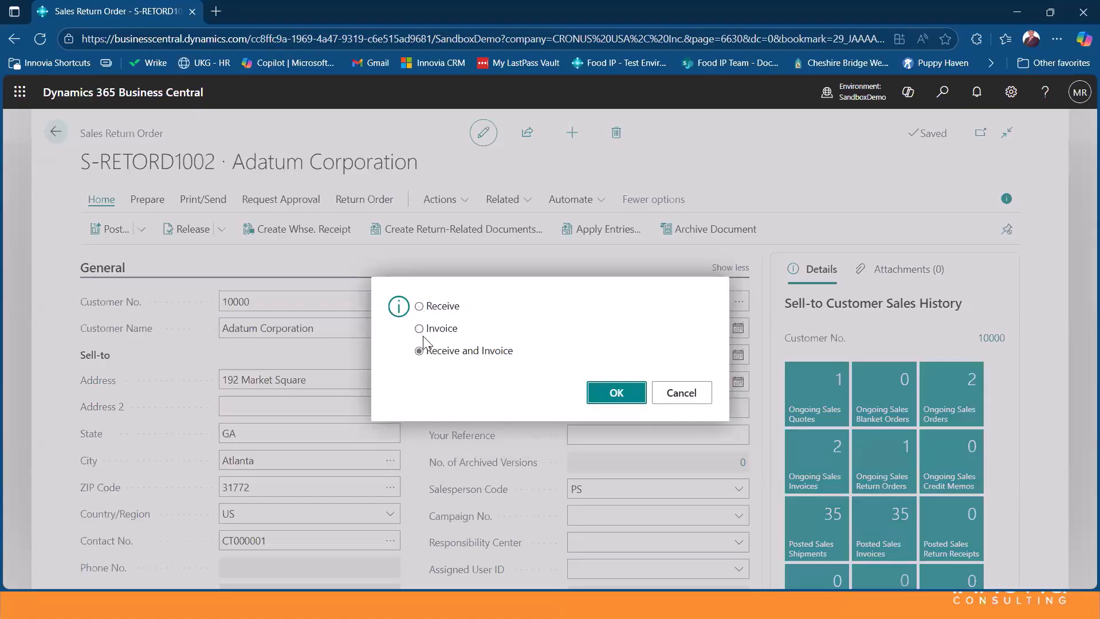
click(663, 394)
scroll(656, 398, down, 1)
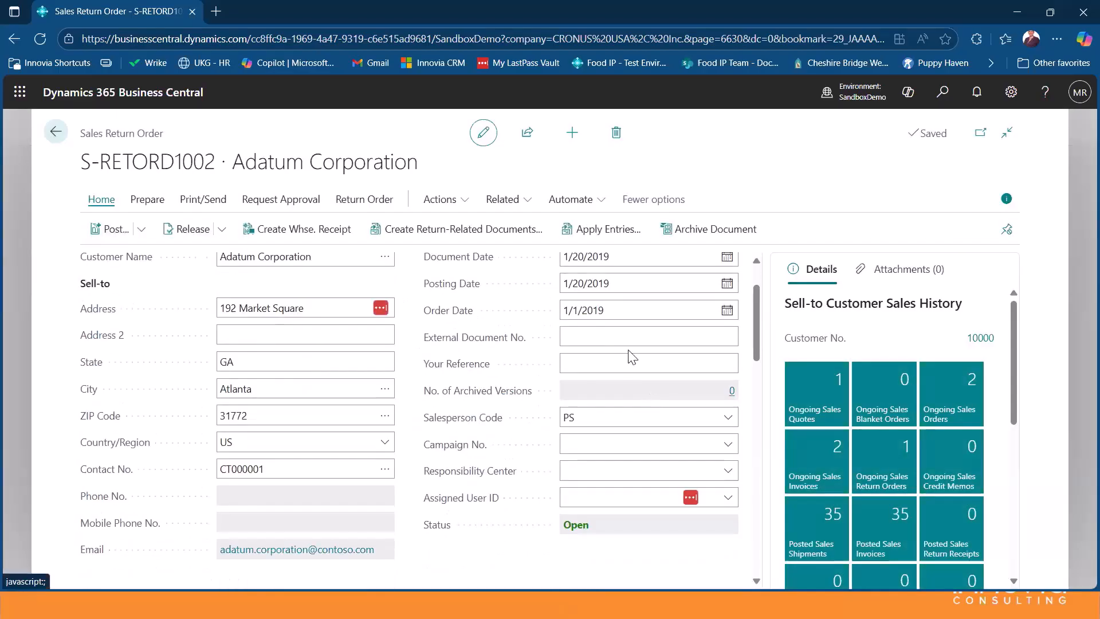
scroll(615, 336, down, 4)
scroll(615, 336, up, 8)
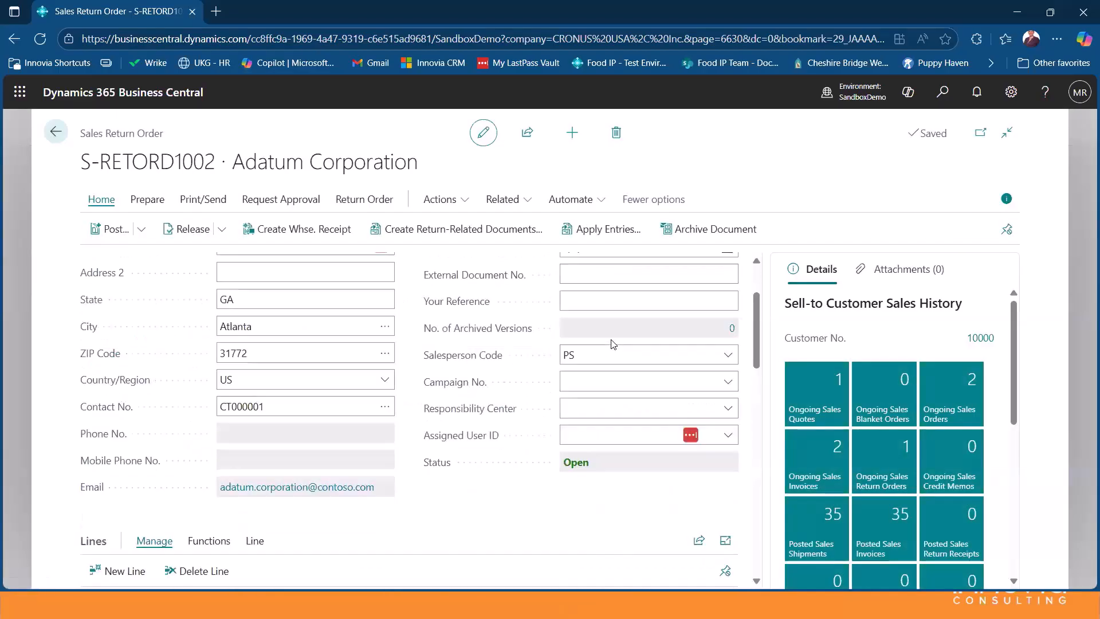
Post and print the sales return order using the Receive and Invoice option.
click(139, 233)
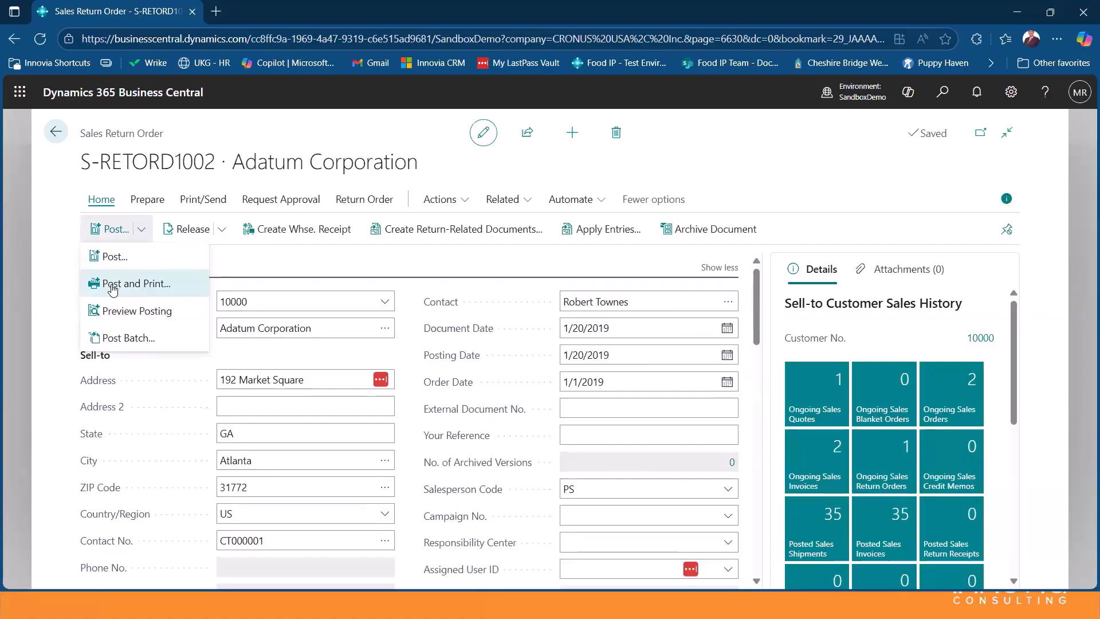
click(114, 287)
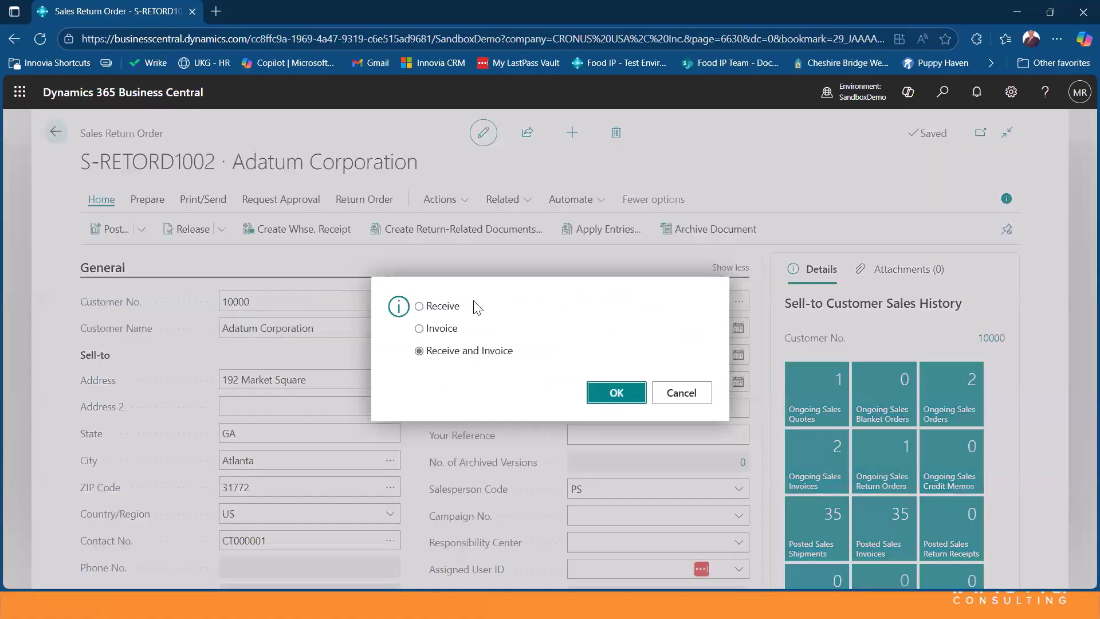
click(620, 393)
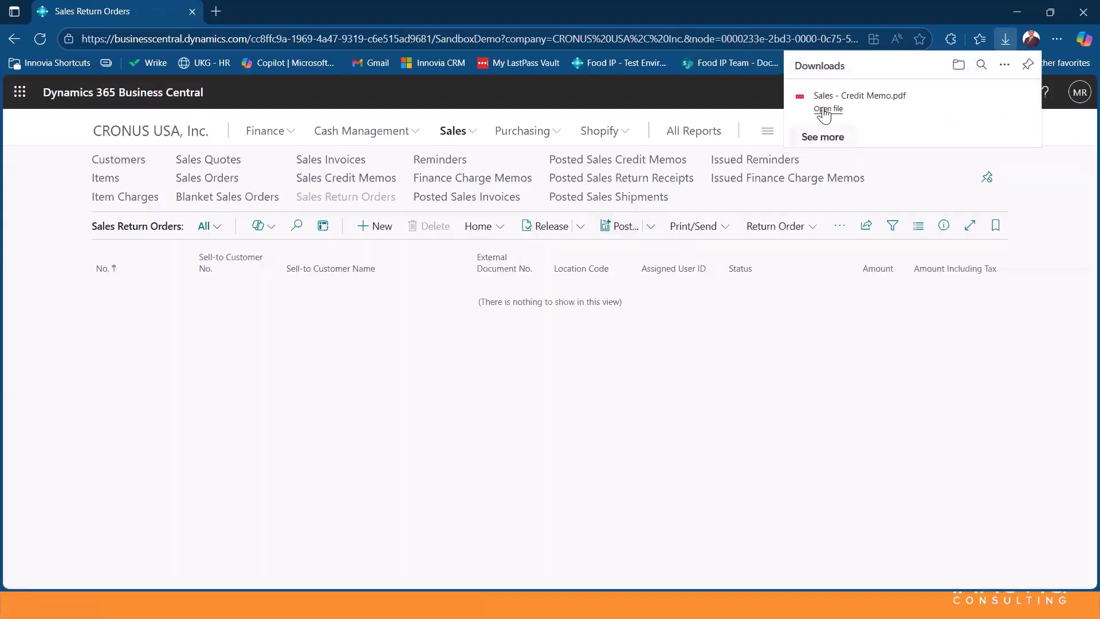
Open the downloaded Sales - Credit Memo PDF, examine its heading and details, and close it.
click(825, 110)
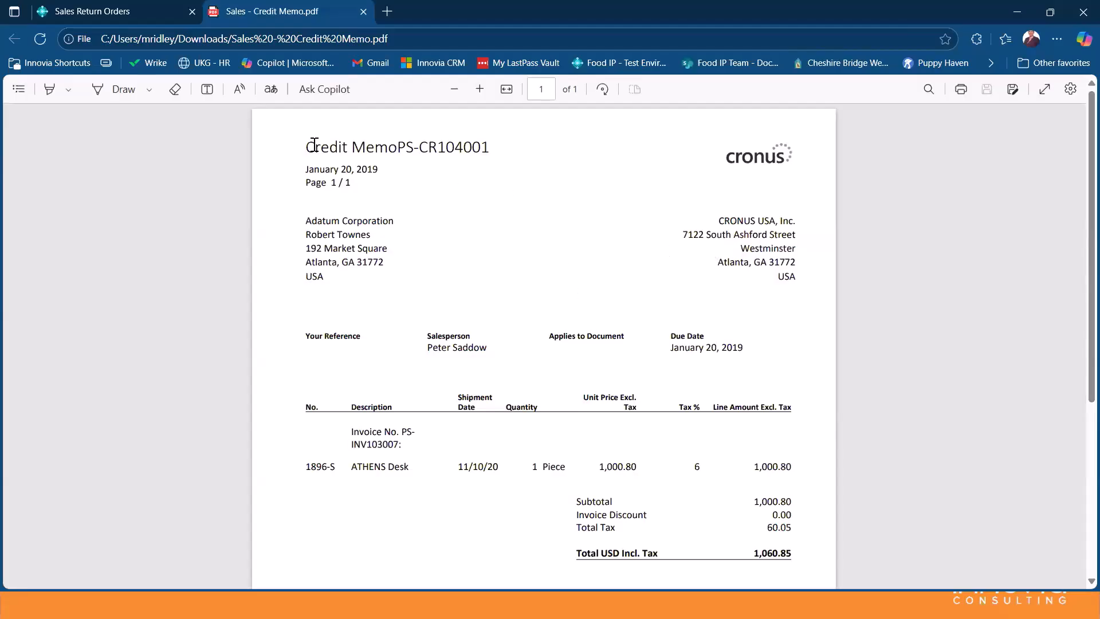
triple_click(491, 146)
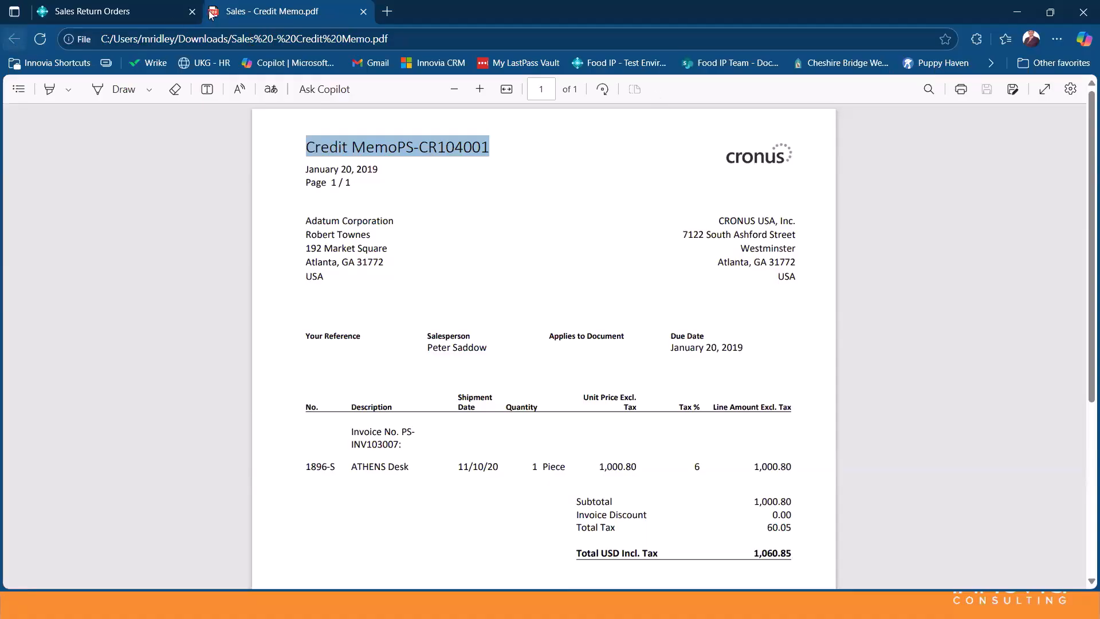
right_click(247, 13)
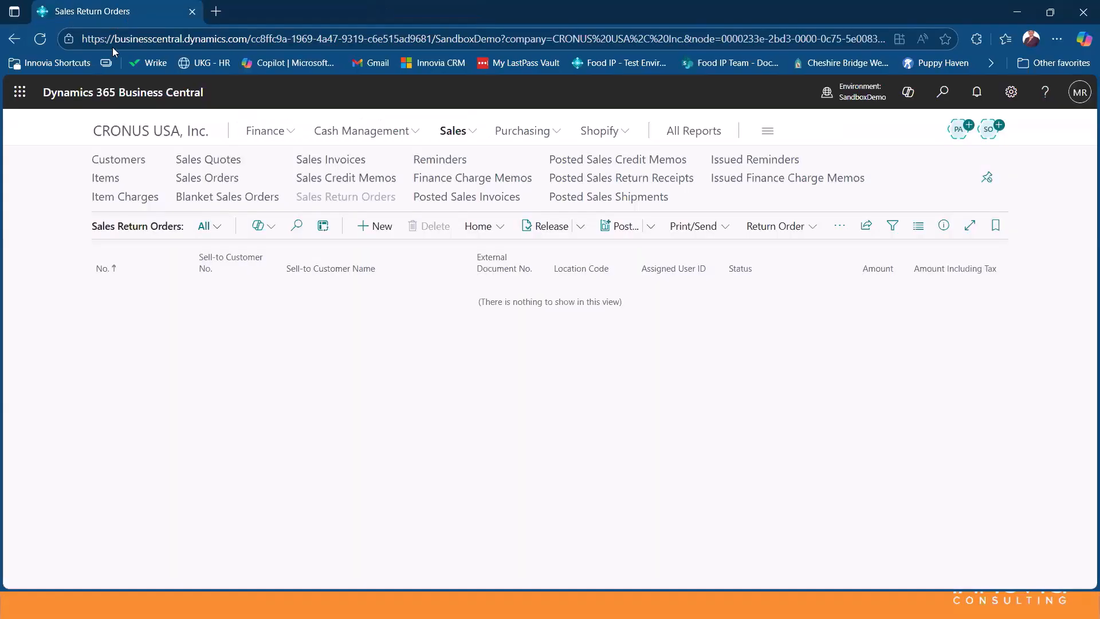
click(136, 133)
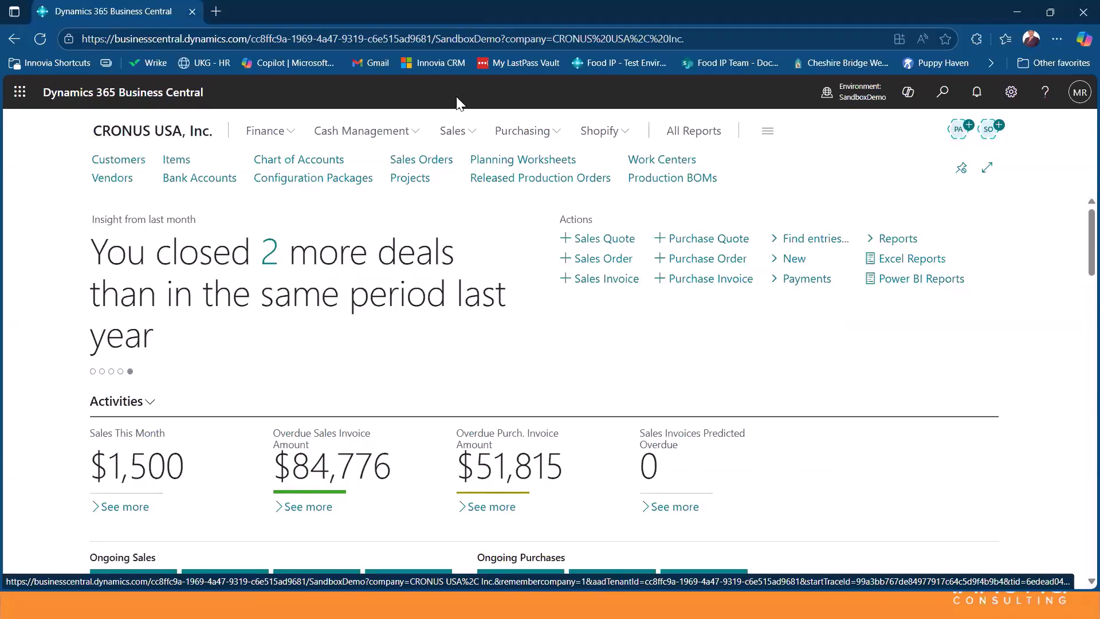
click(467, 135)
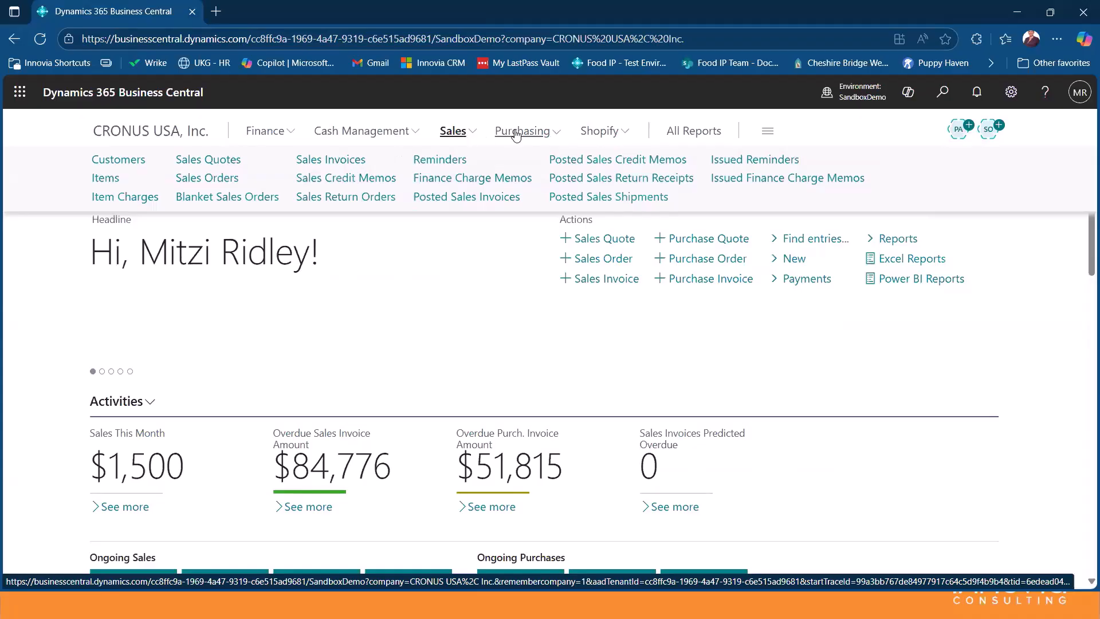
click(516, 134)
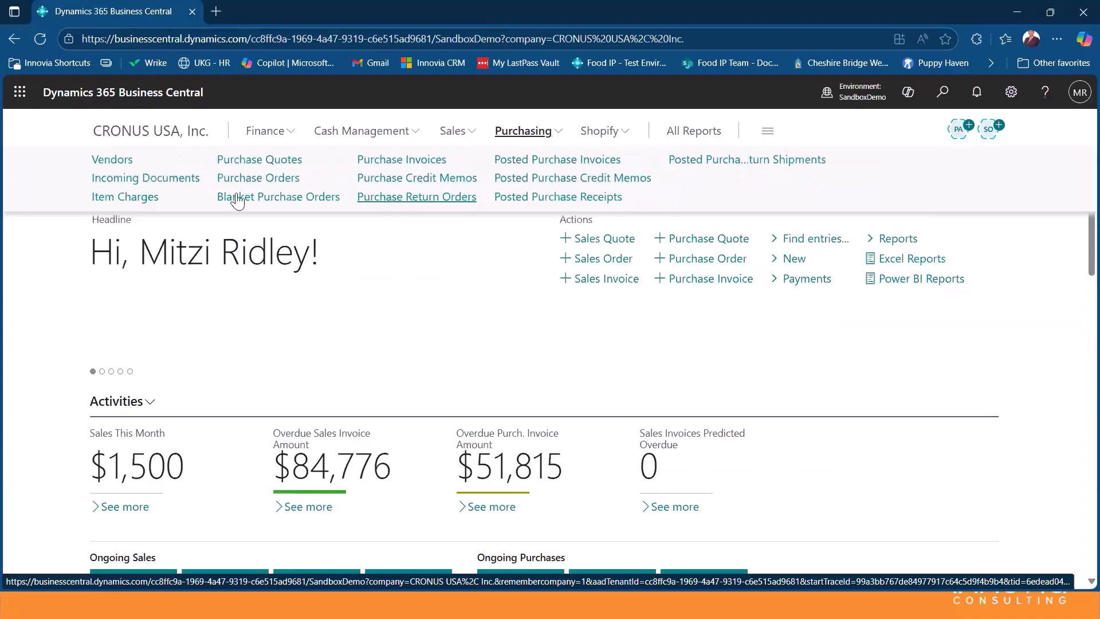
click(463, 186)
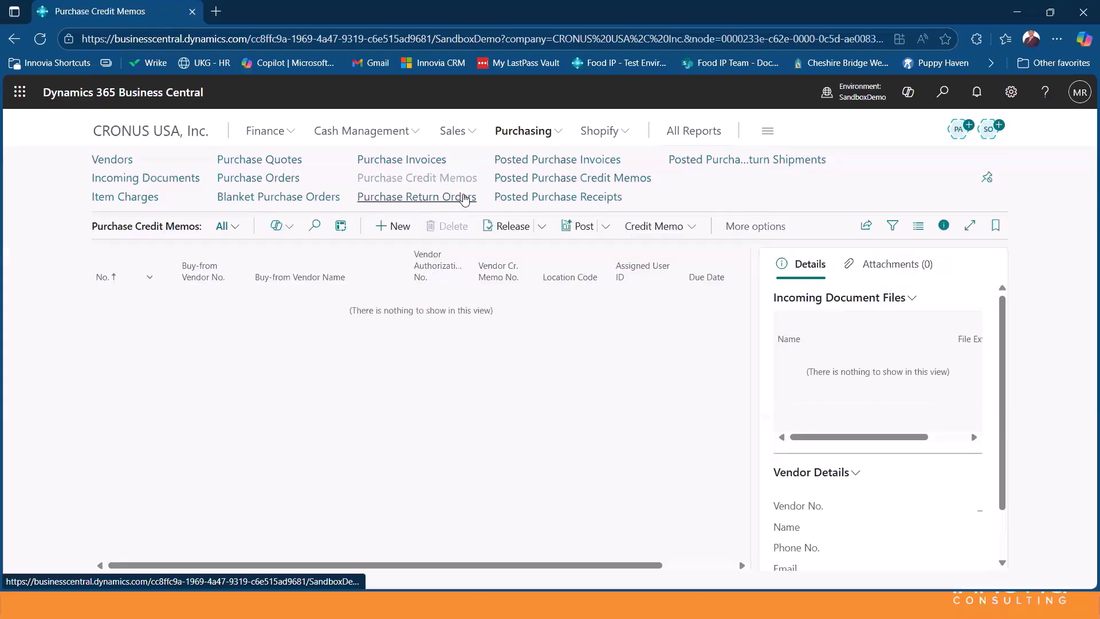
click(131, 133)
click(453, 131)
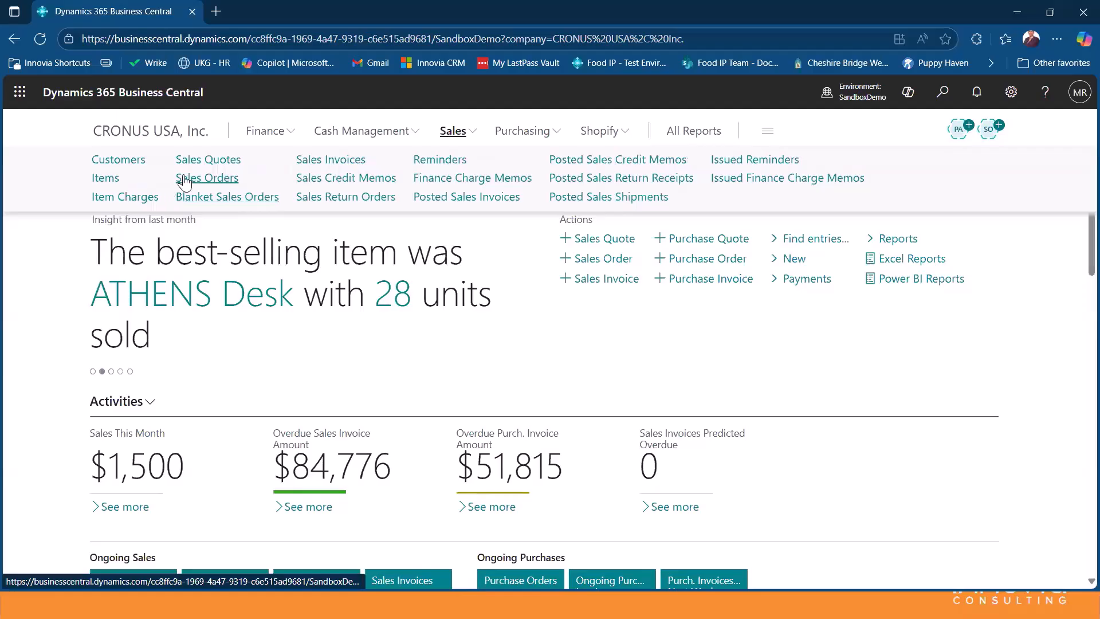
click(189, 178)
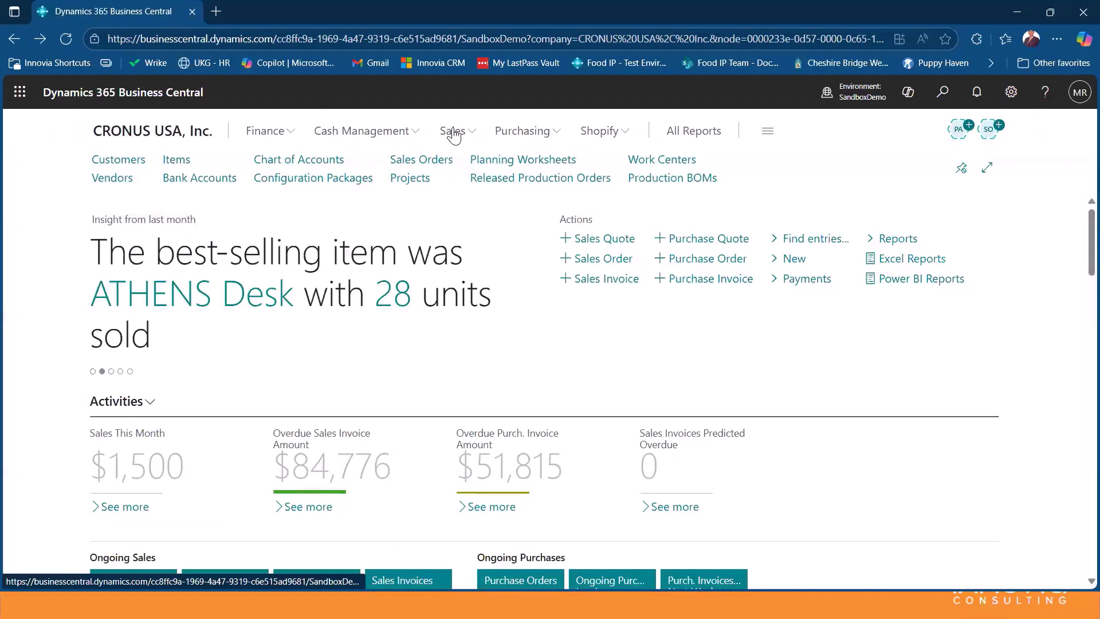
Create a new sales credit memo for the customer Adatum Corporation.
click(453, 132)
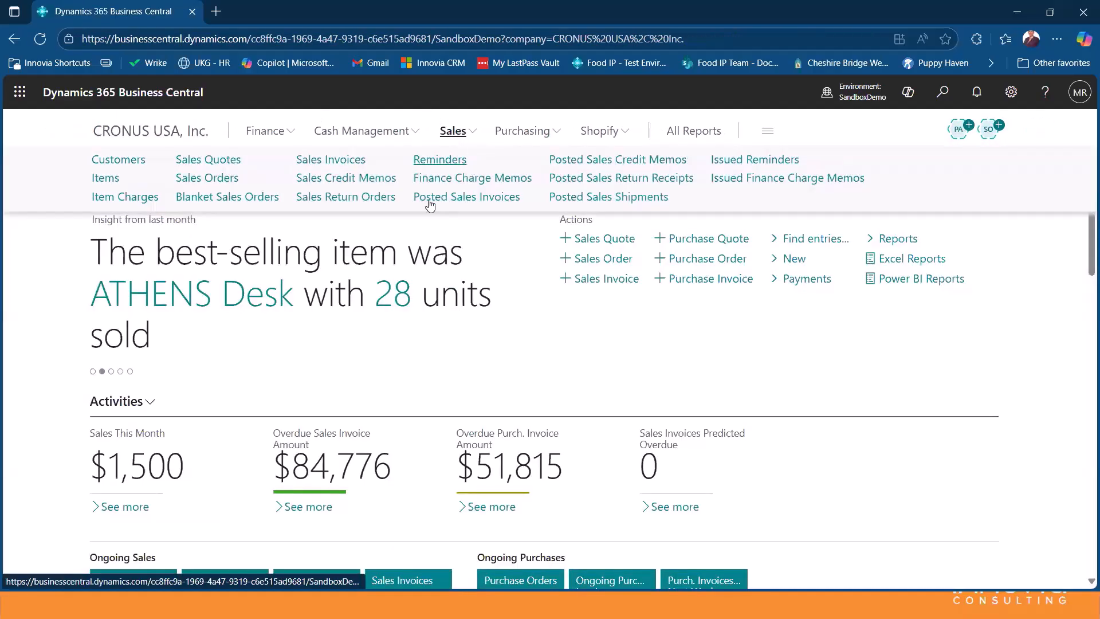
click(365, 179)
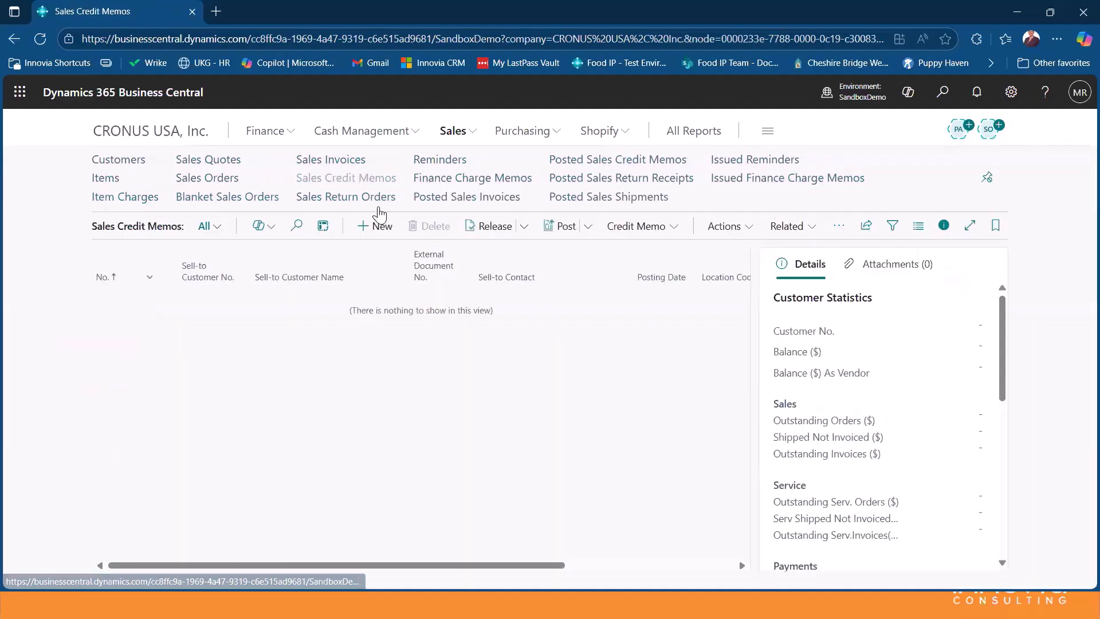
click(372, 224)
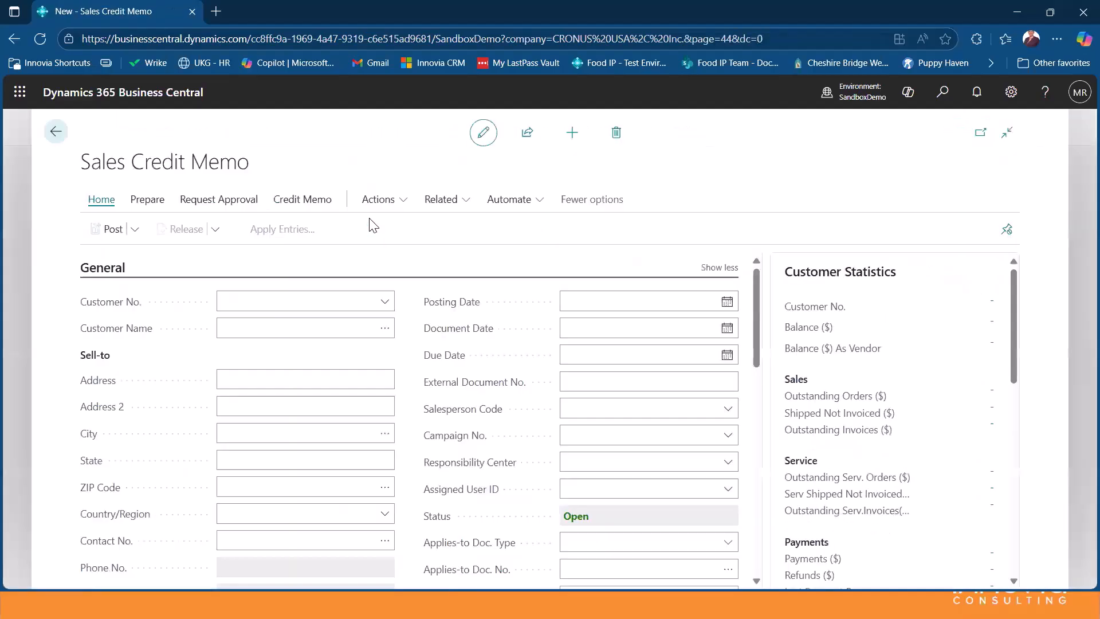
click(384, 302)
click(252, 362)
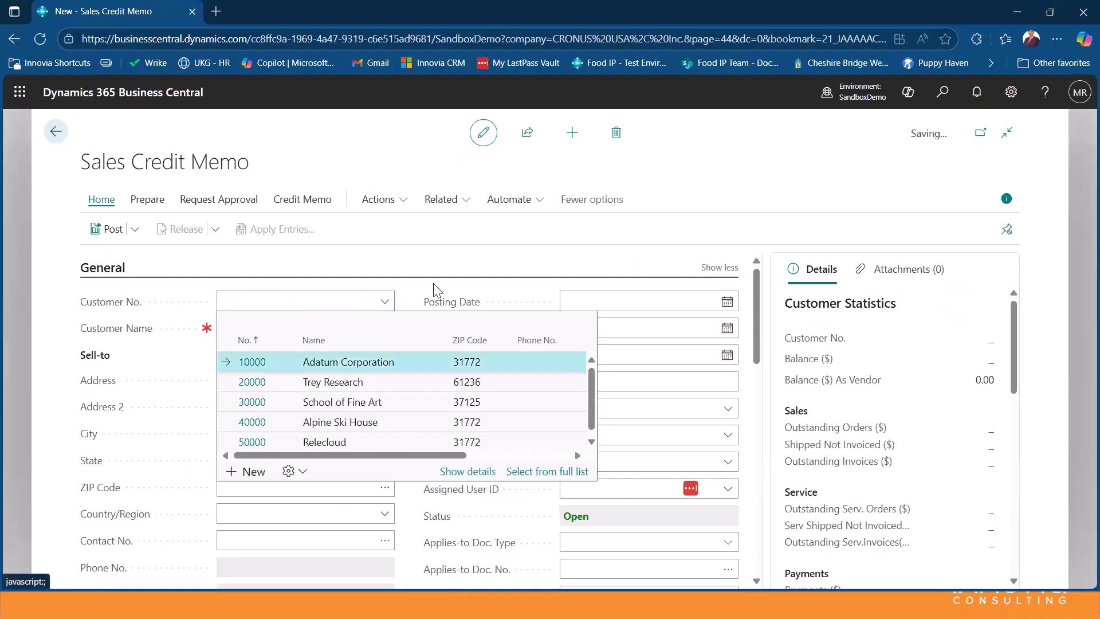
Set the type of the first credit memo line to G/L Account.
scroll(599, 403, down, 10)
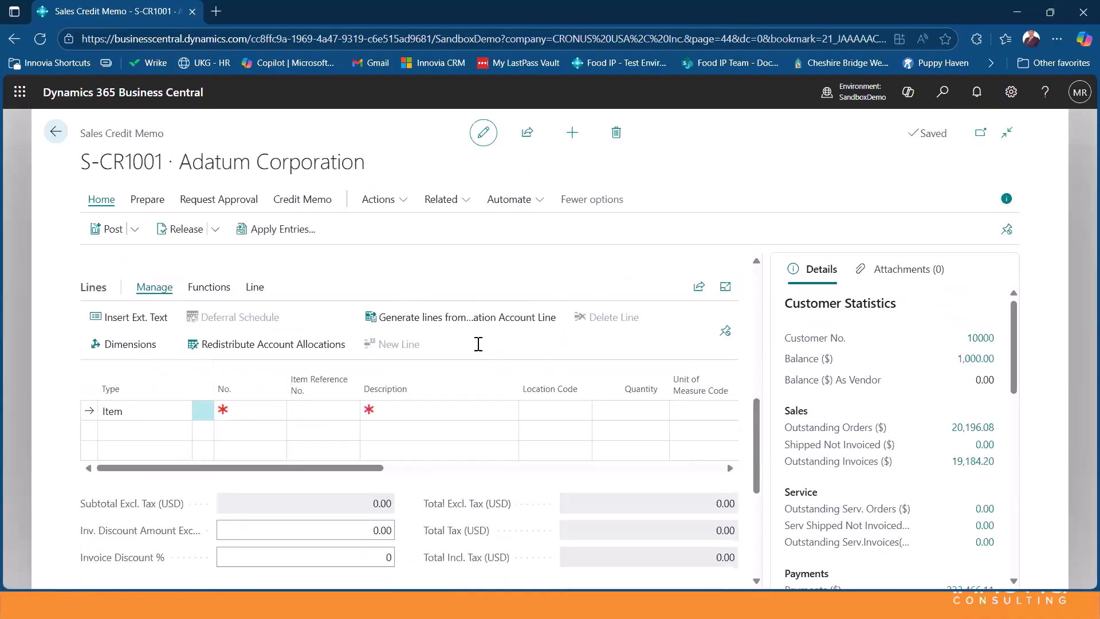
click(175, 361)
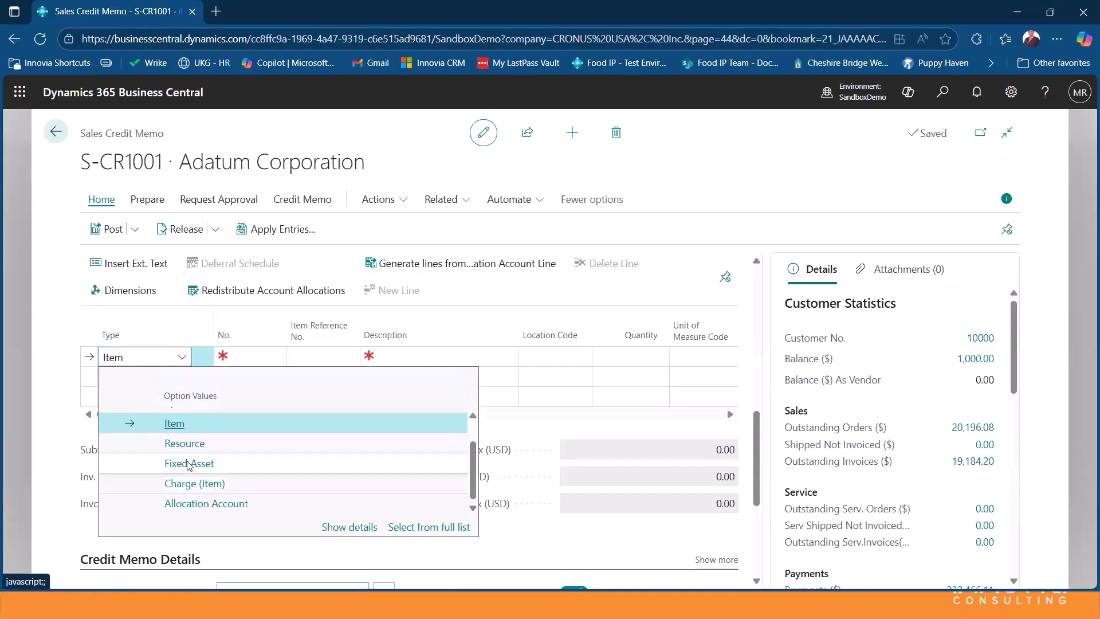
scroll(190, 463, up, 1)
click(195, 440)
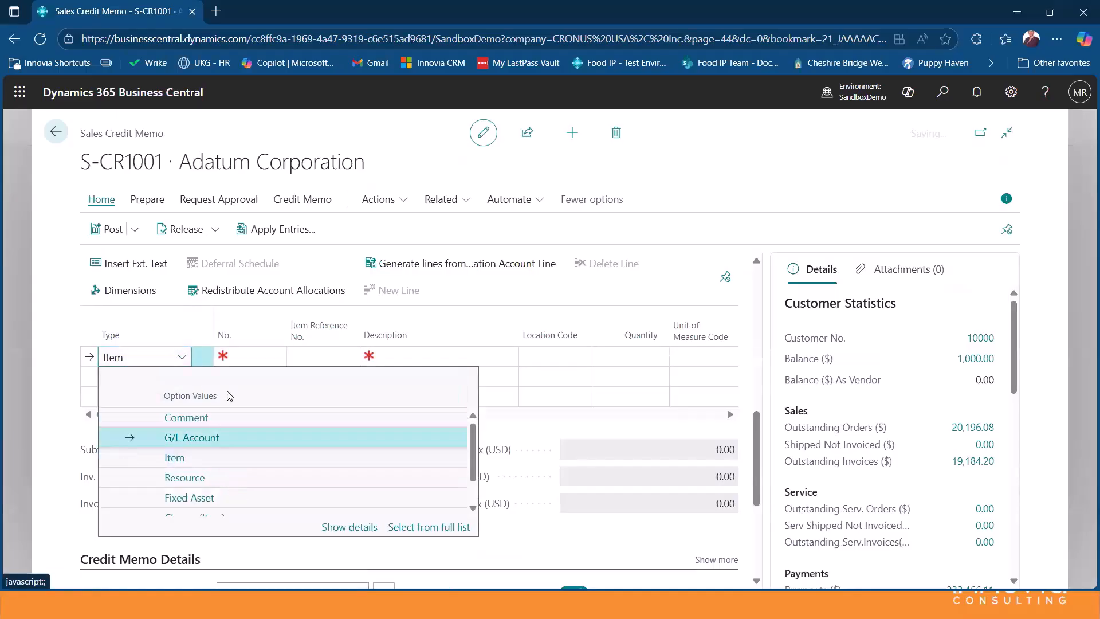
Search the full G/L account list for "SALES" and assign the Income, Product Sales account to the line.
click(282, 361)
click(278, 357)
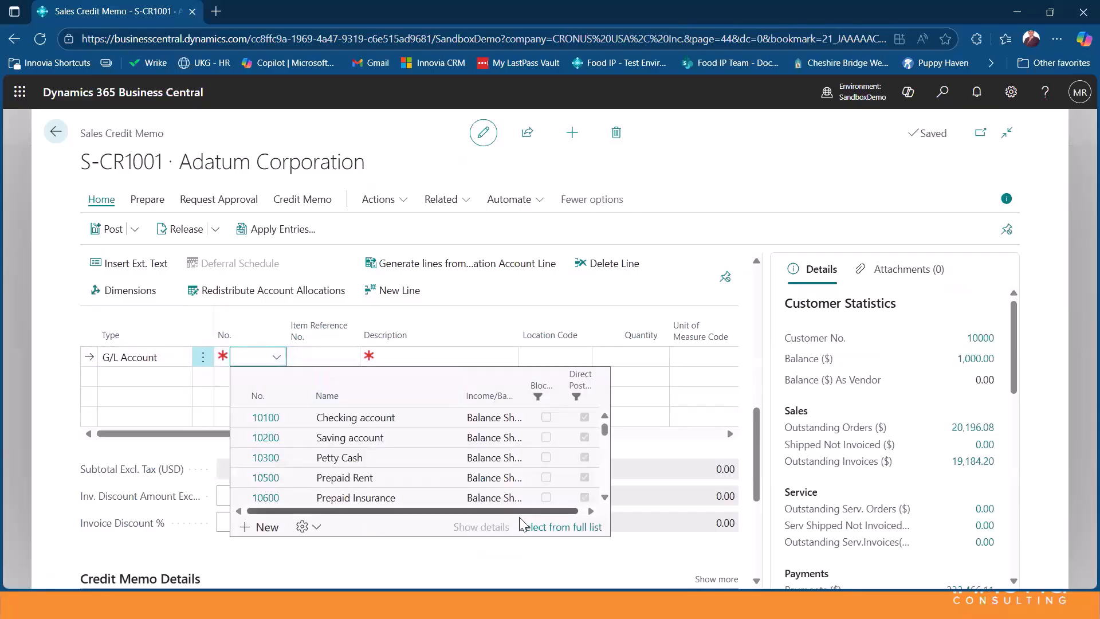
click(552, 527)
click(448, 204)
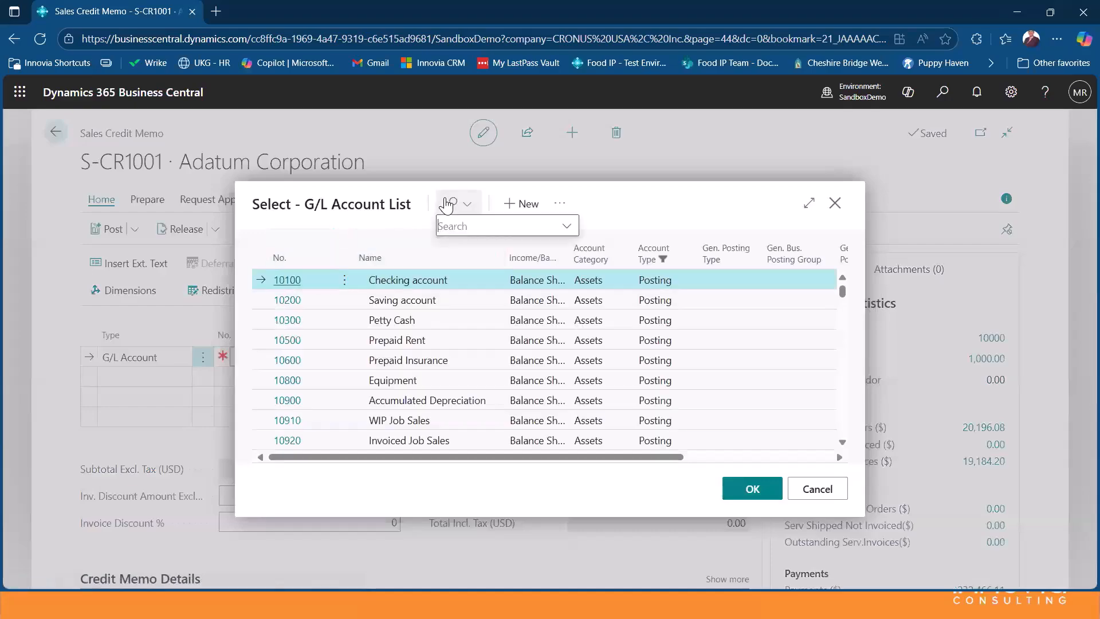
text(SALES)
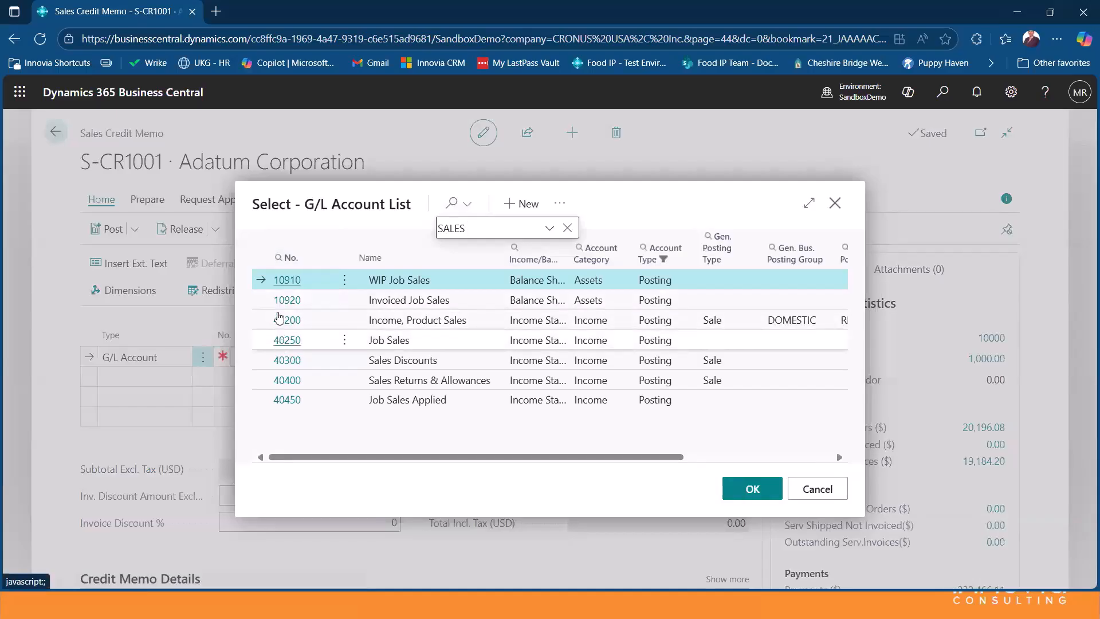
double_click(312, 321)
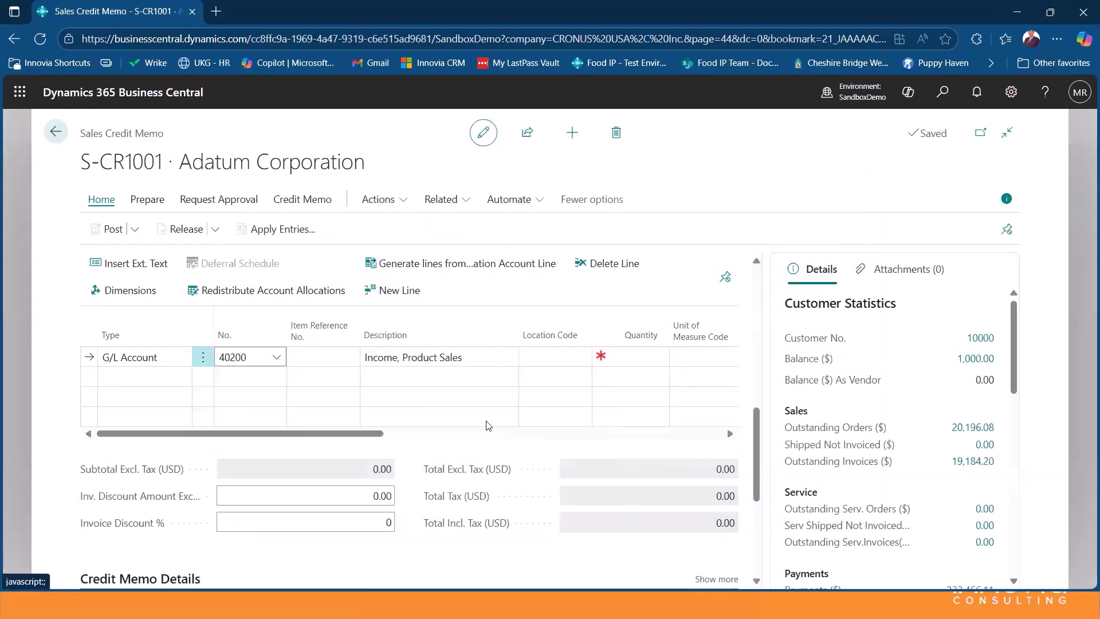
Set the Income, Product Sales line's quantity to 1 and its unit price excluding tax to 100.
click(645, 357)
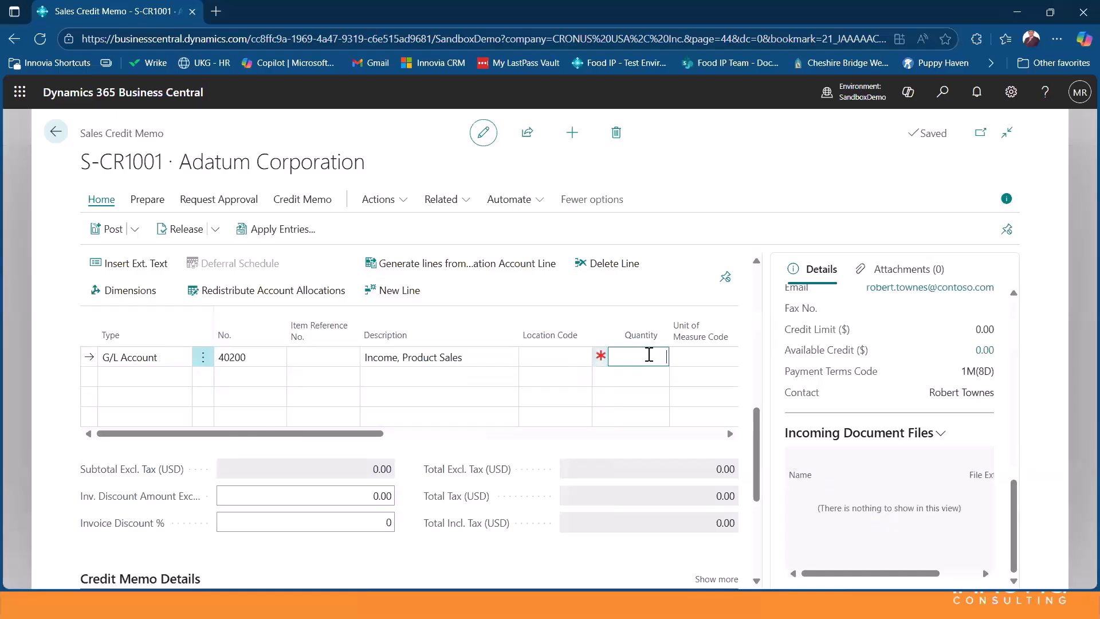
text(1)
key(Tab)
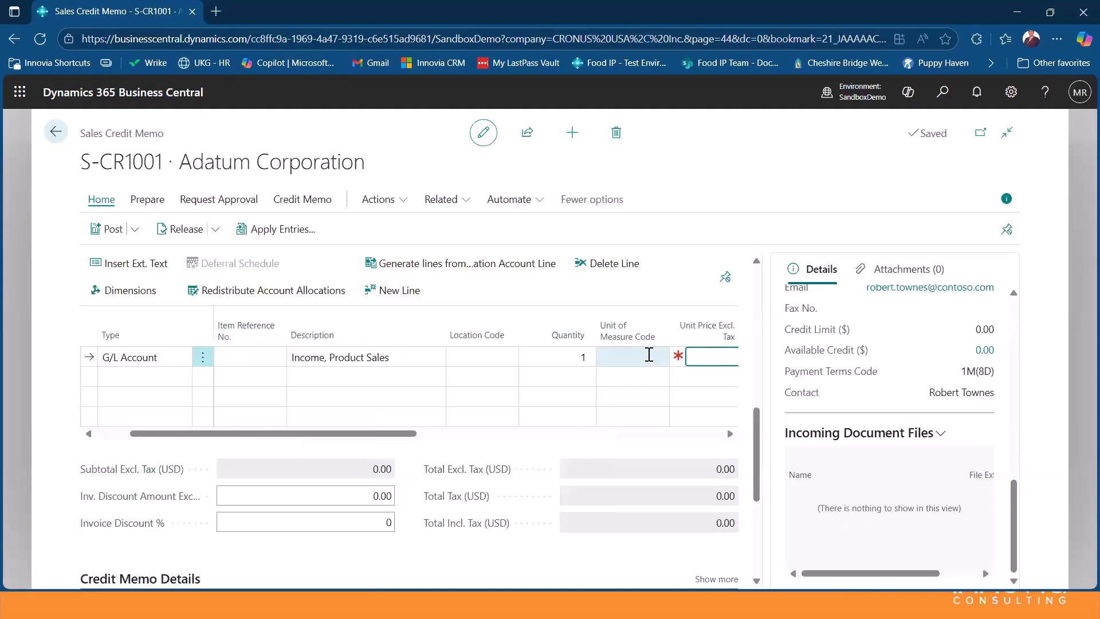
text(100)
key(Tab)
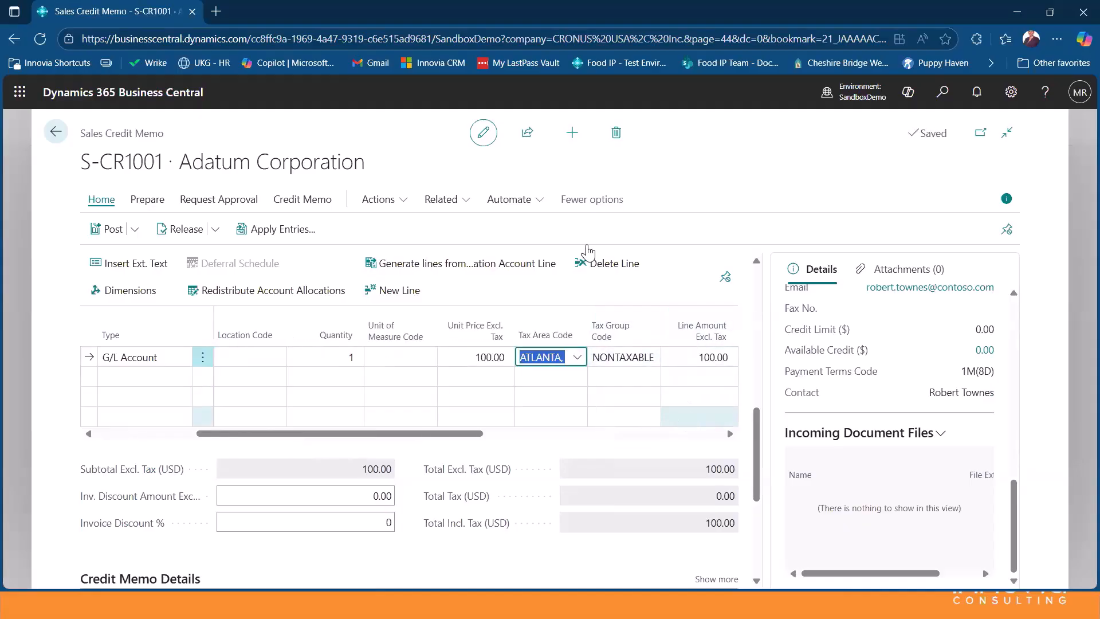
Check the credit memo's header and customer statistics, and post the credit memo.
scroll(325, 404, up, 5)
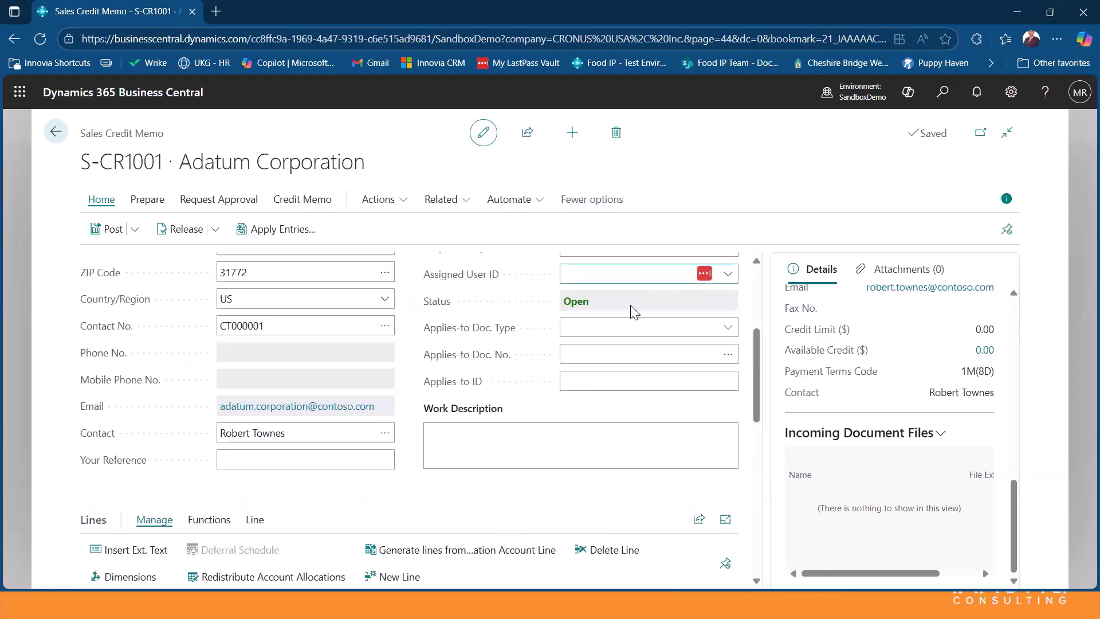
scroll(633, 312, up, 3)
scroll(283, 259, up, 2)
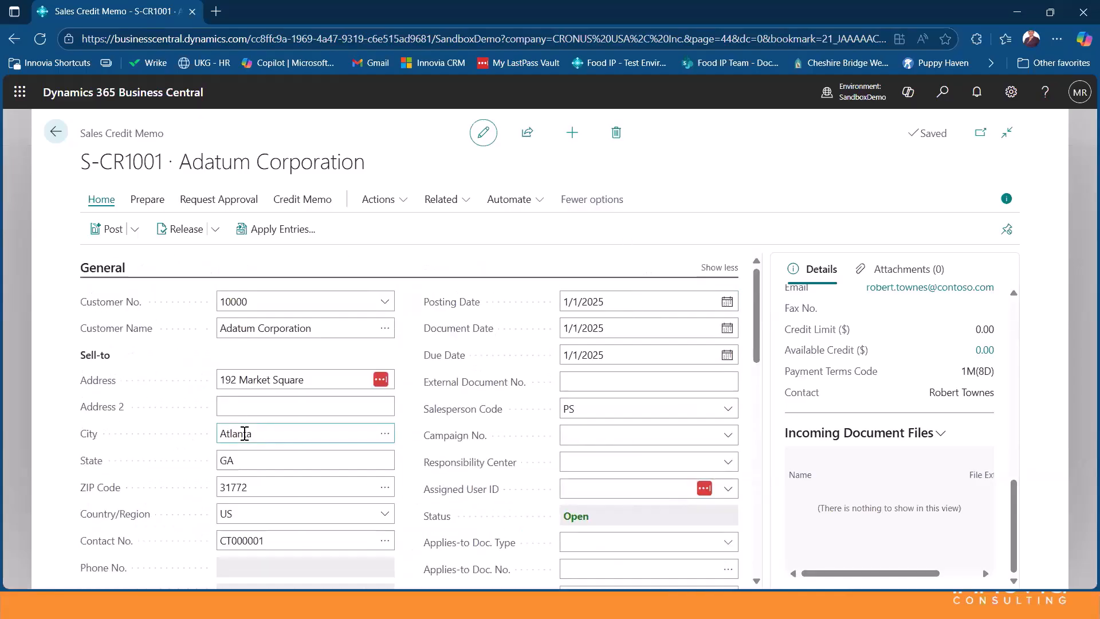
scroll(893, 333, up, 7)
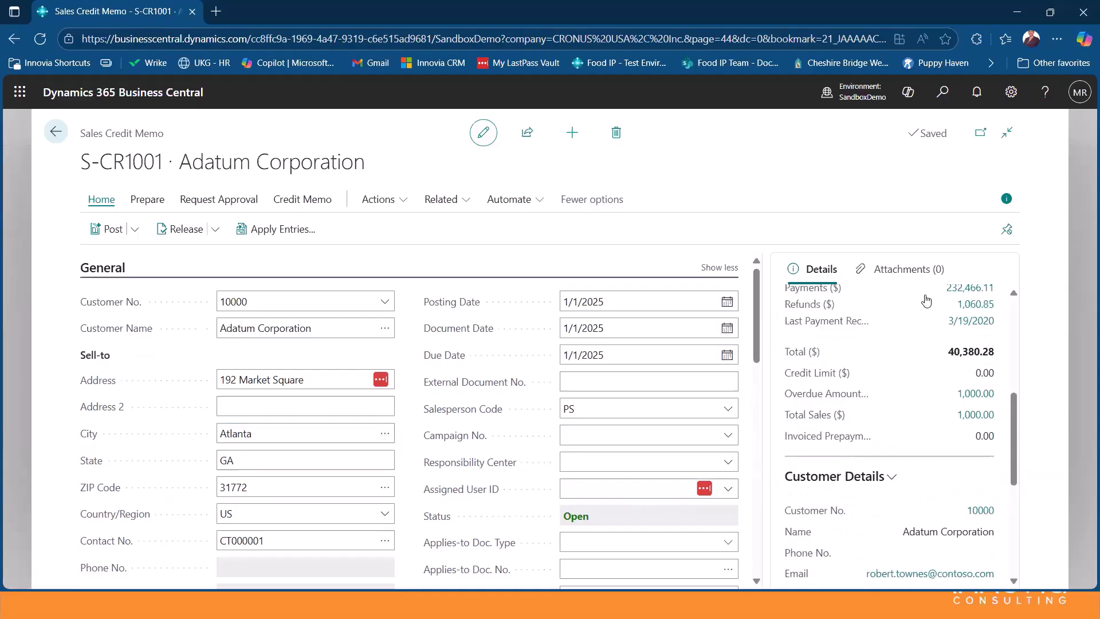
scroll(893, 333, up, 3)
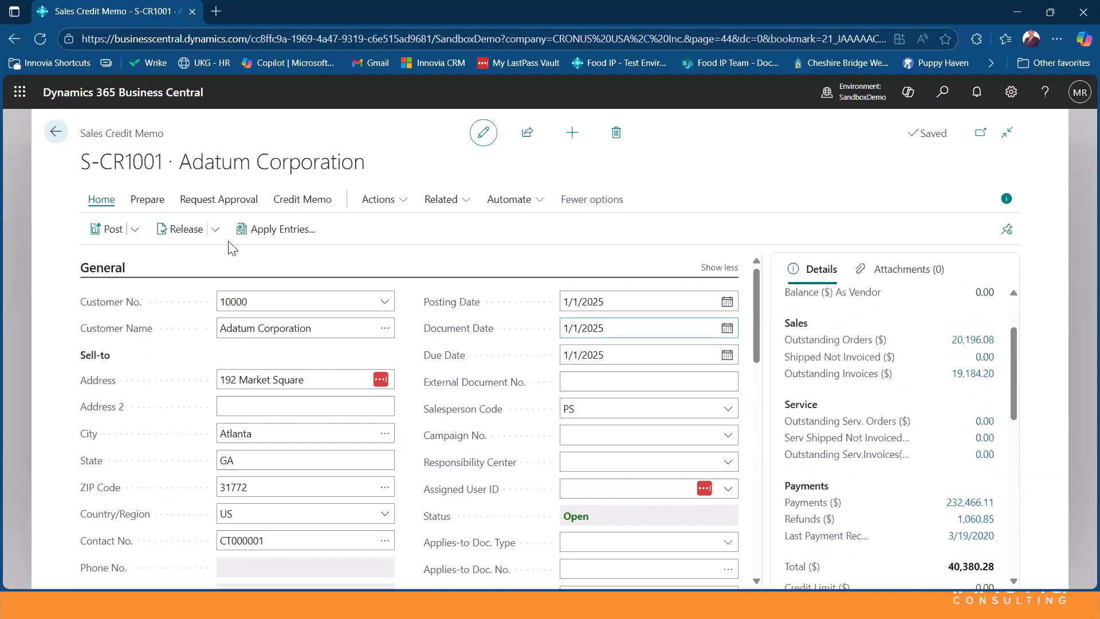
click(113, 231)
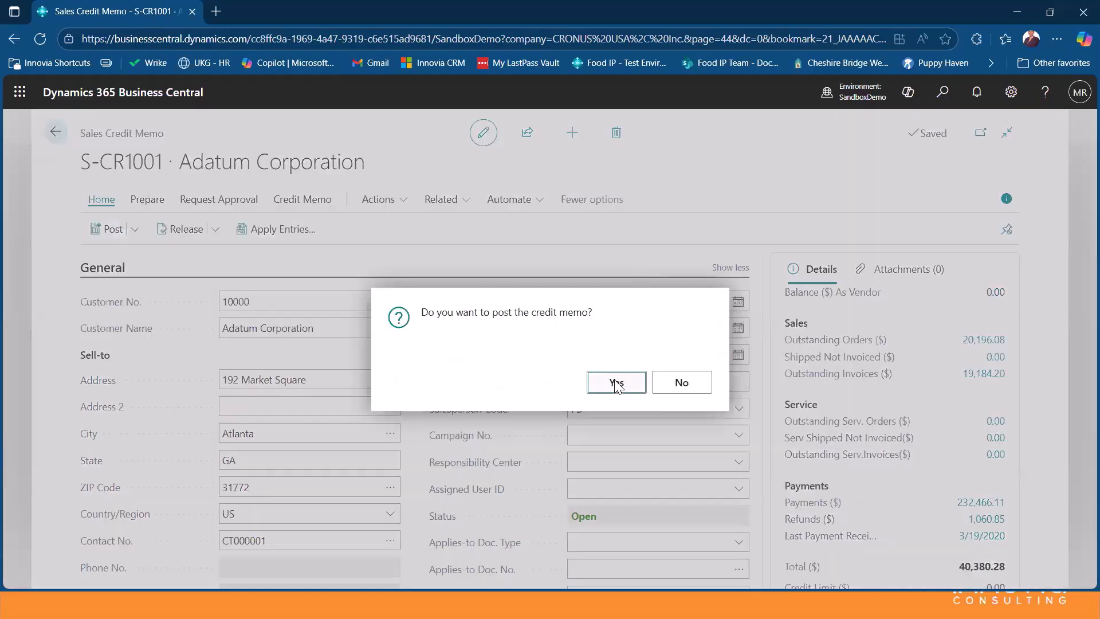
click(618, 384)
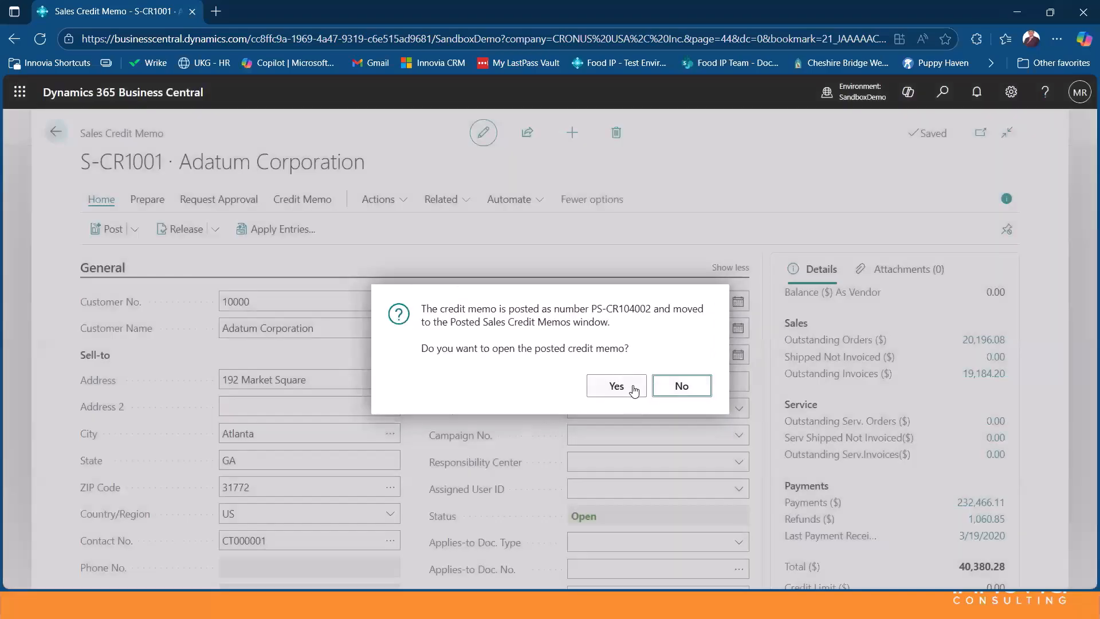
Open the posted sales credit memo, review its lines and totals, and try to advance to the following record.
click(629, 383)
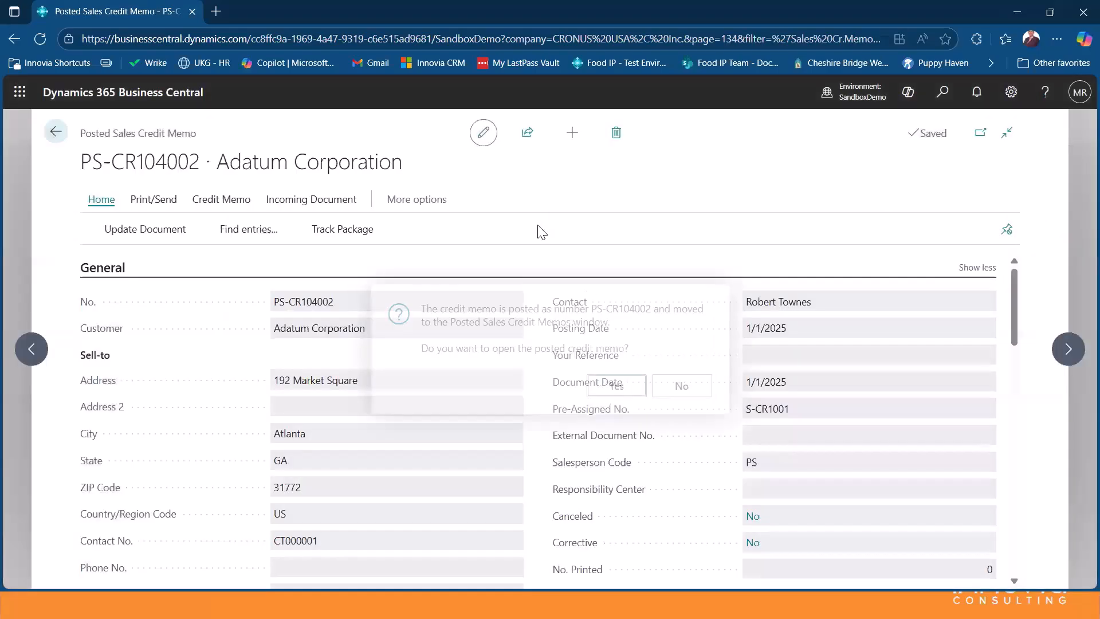
scroll(479, 312, down, 5)
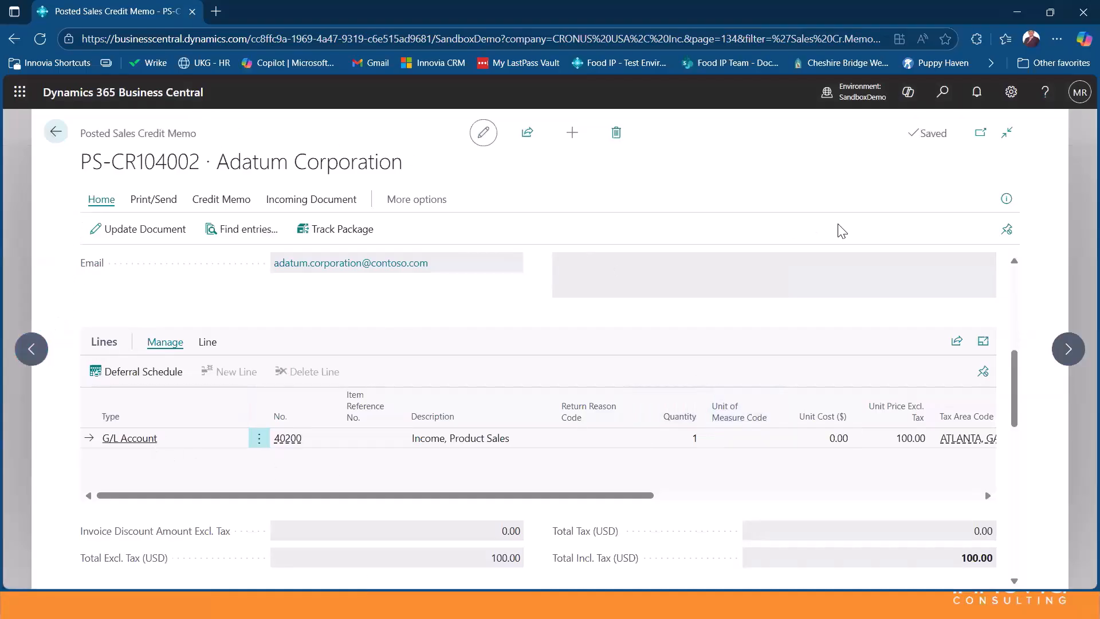
click(1066, 354)
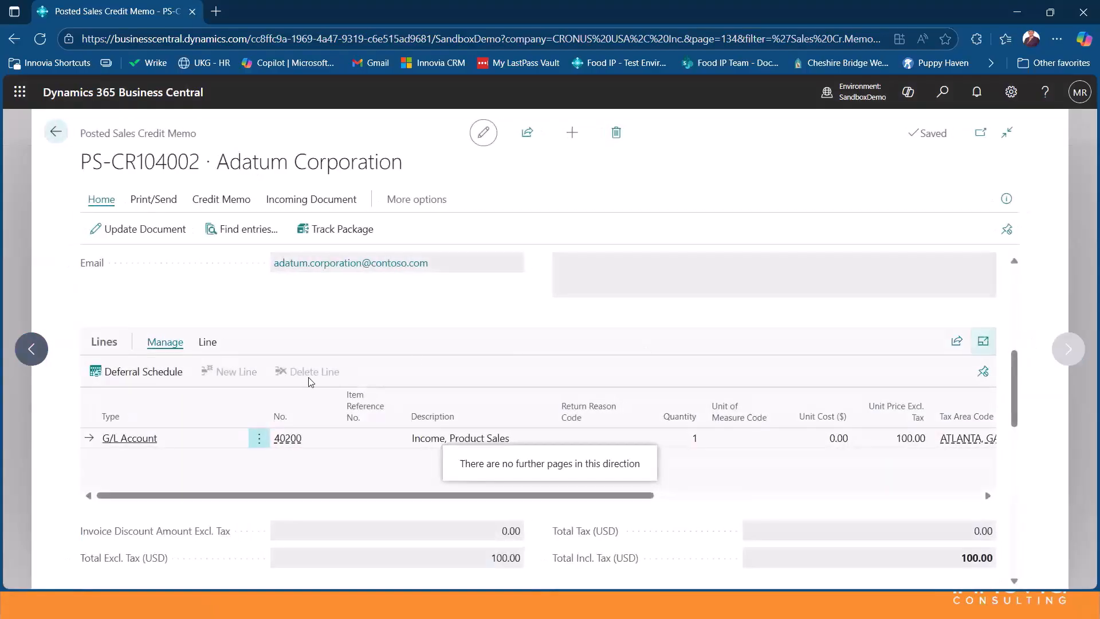
Browse the adjacent posted sales credit memos, return to the list, and reopen Adatum Corporation's 100.00 credit memo to review its lines.
click(32, 352)
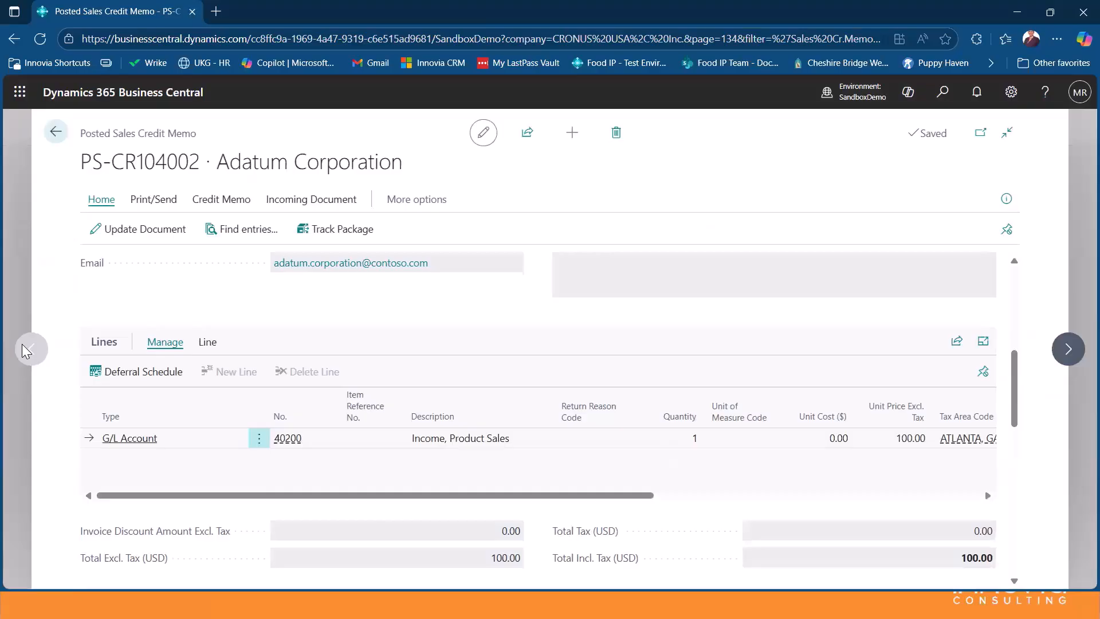
click(55, 132)
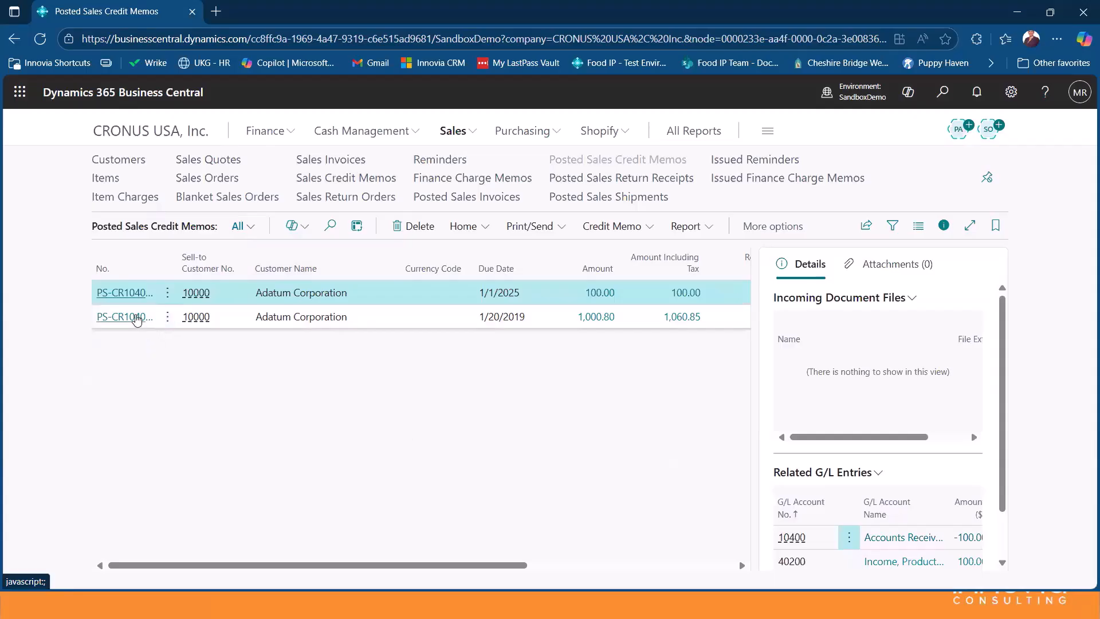
click(125, 293)
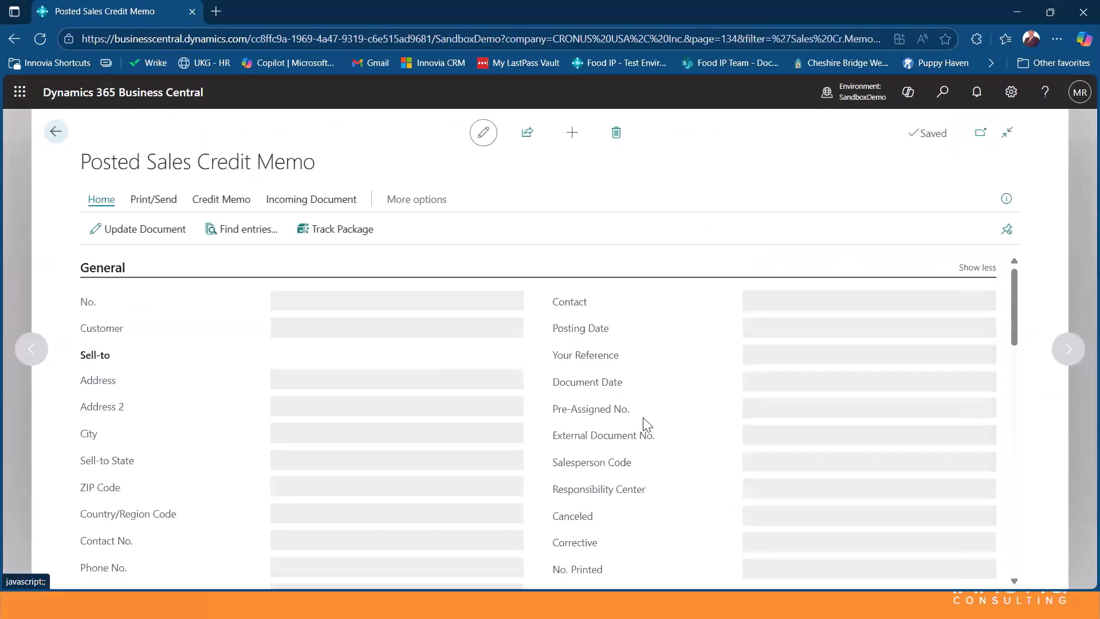
scroll(656, 422, down, 5)
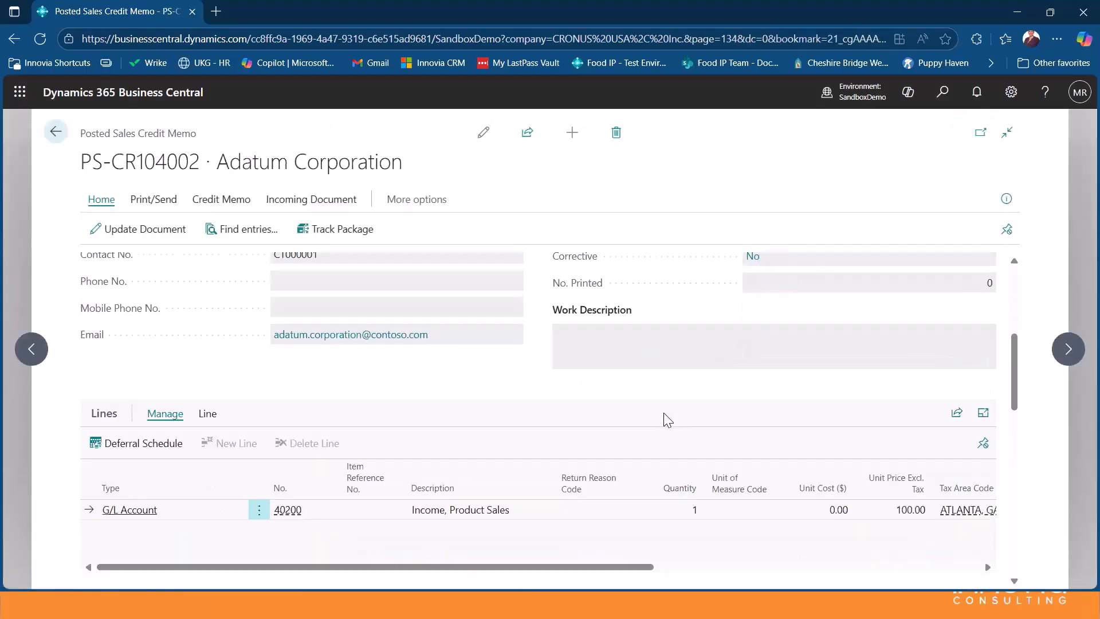
click(1067, 351)
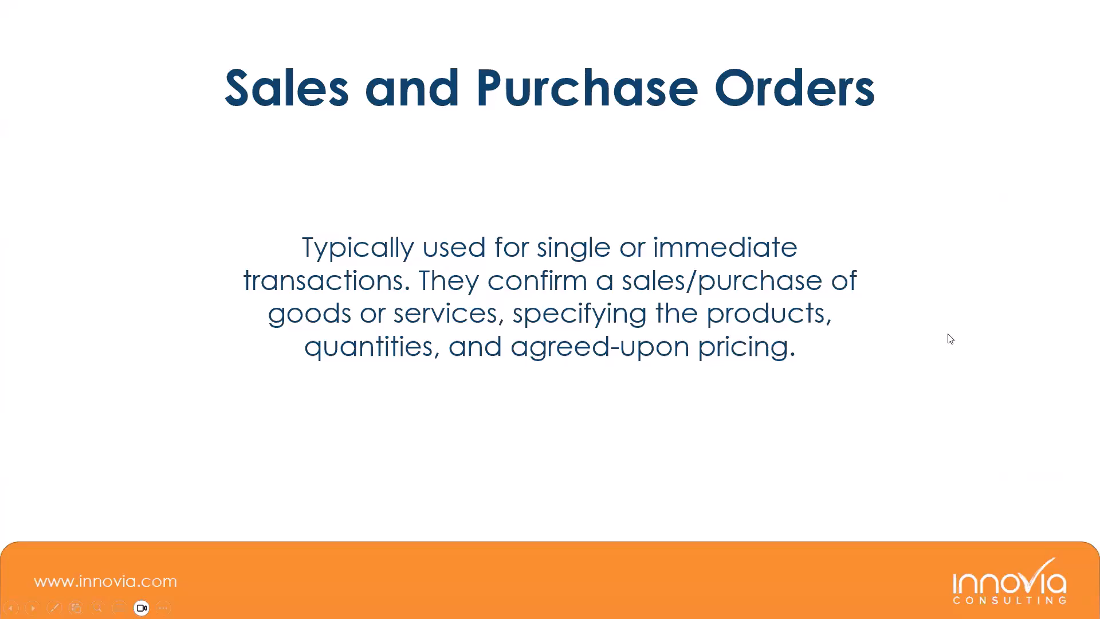
click(1069, 295)
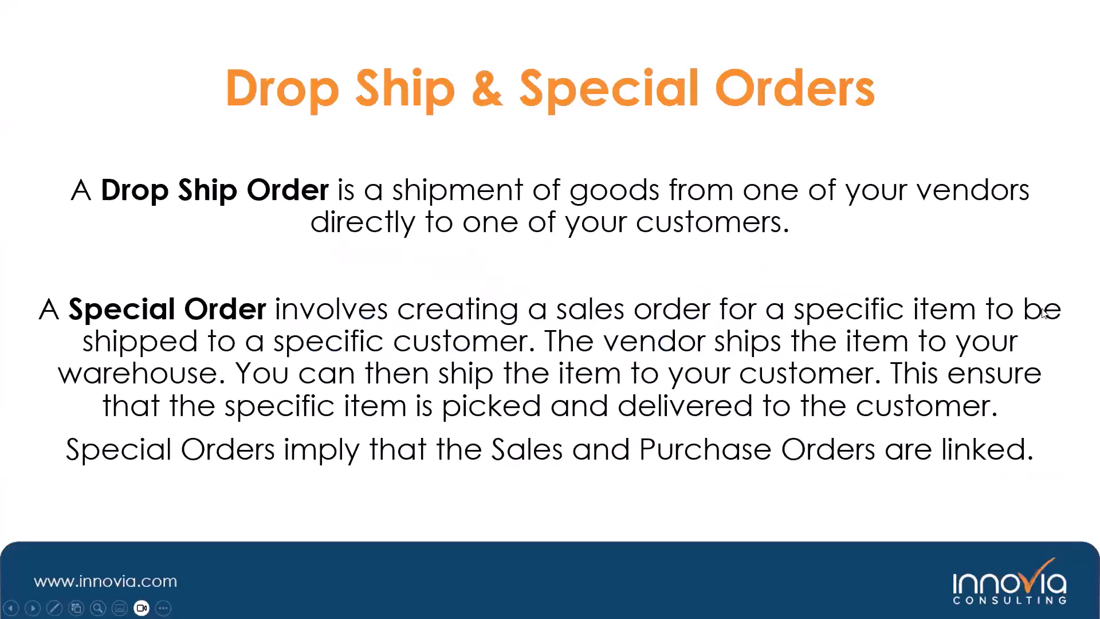
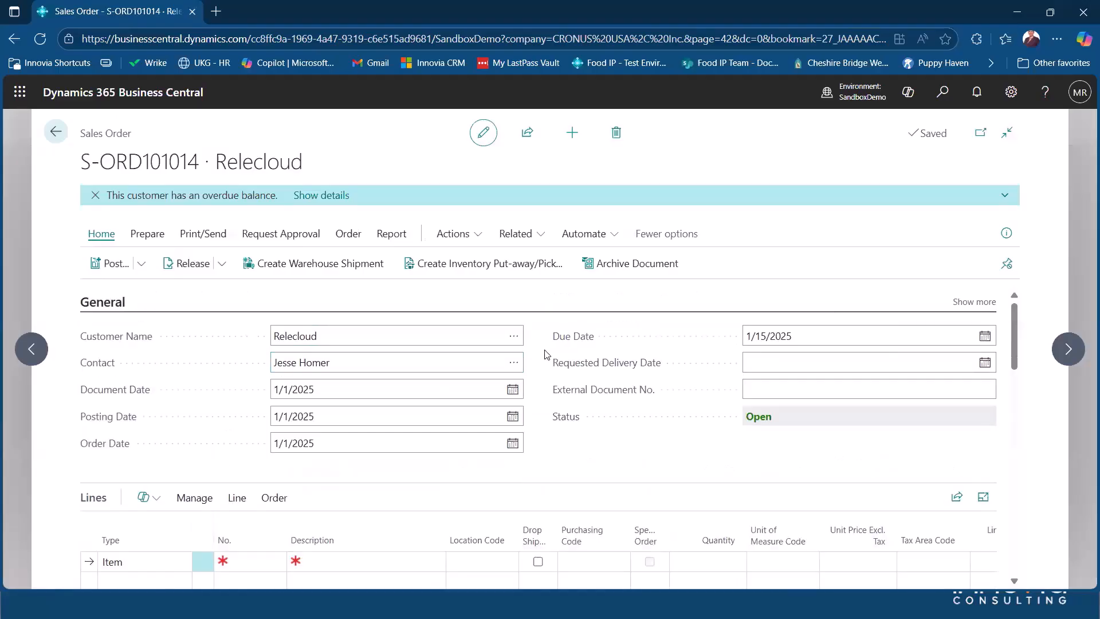
Assign item 1906-S, ATHENS Mobile Pedestal, to the first line of the Relecloud sales order.
click(264, 562)
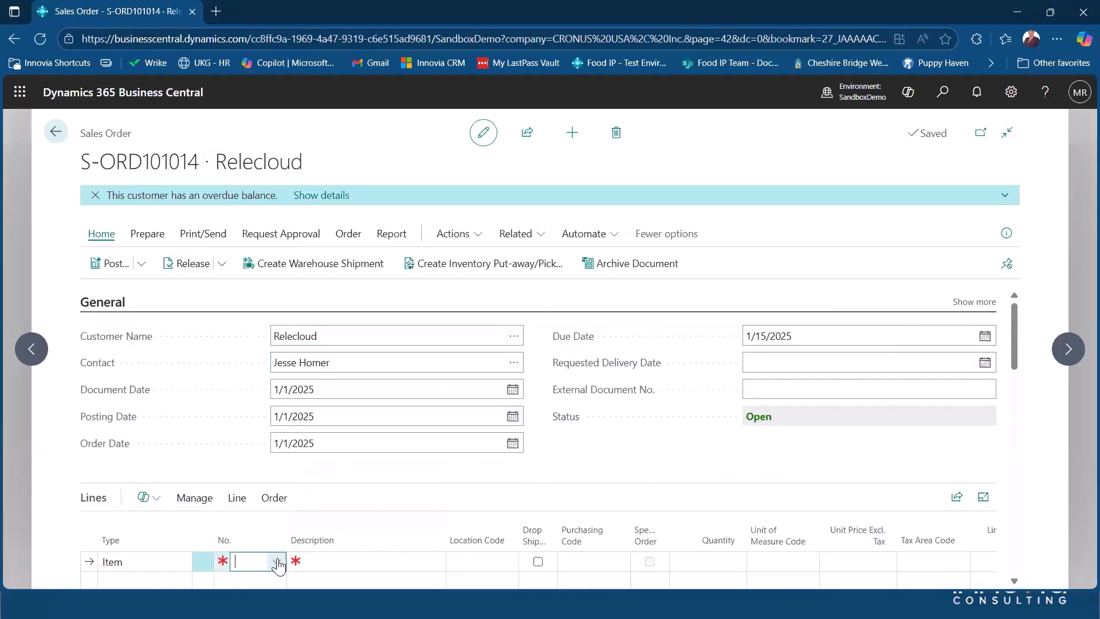
click(276, 562)
scroll(269, 470, down, 3)
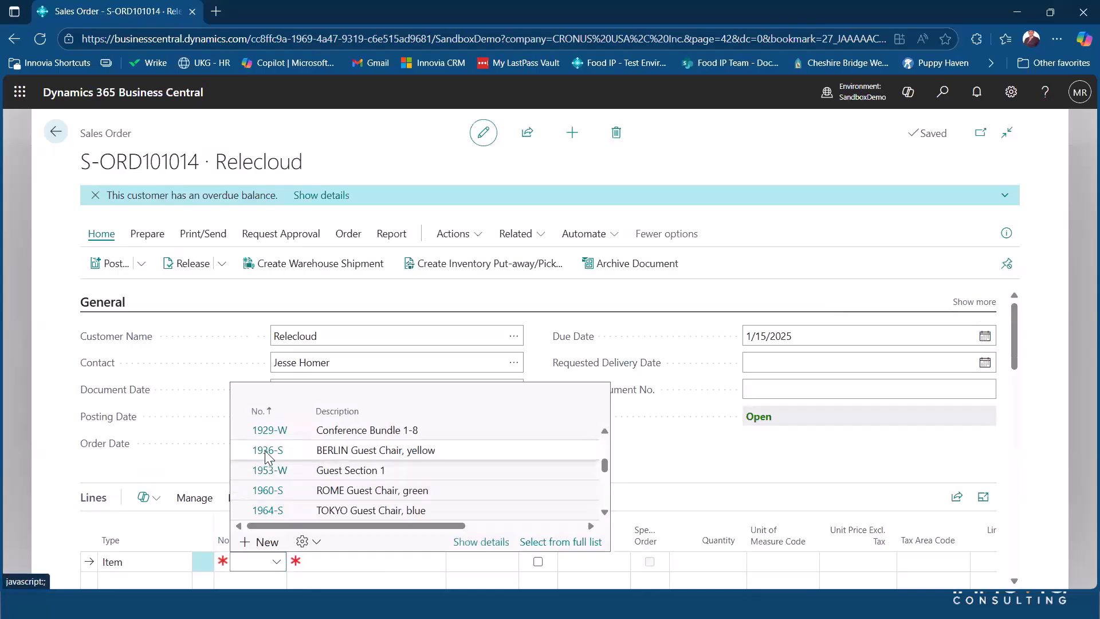
scroll(265, 457, up, 3)
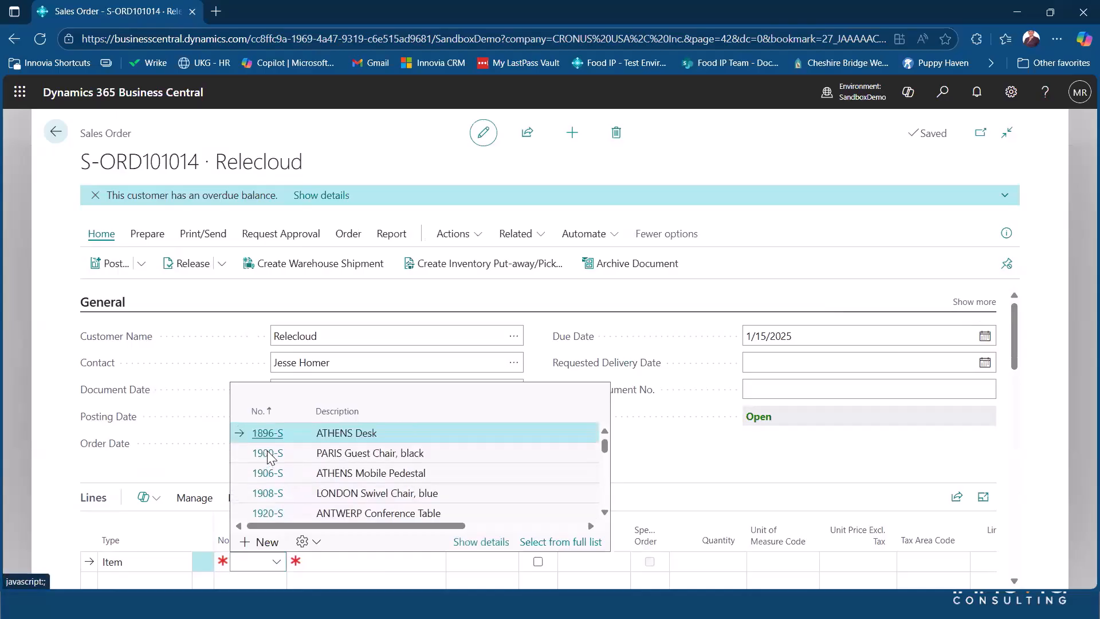
click(261, 483)
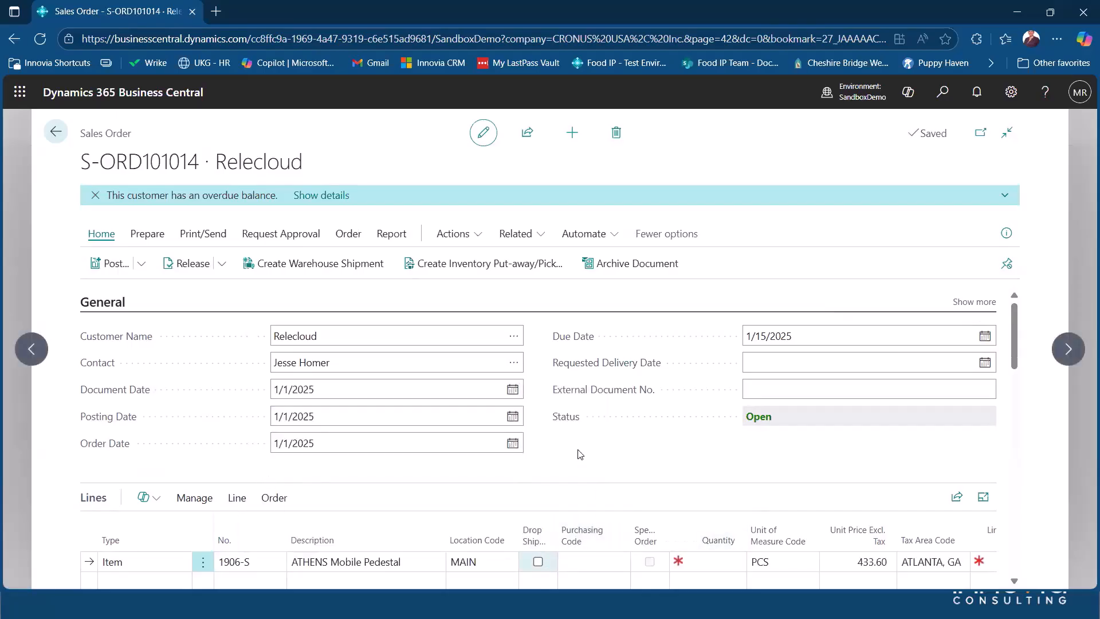
Mark the ATHENS Mobile Pedestal line as a drop shipment and set its purchasing code to DROP SHIP.
scroll(580, 457, down, 2)
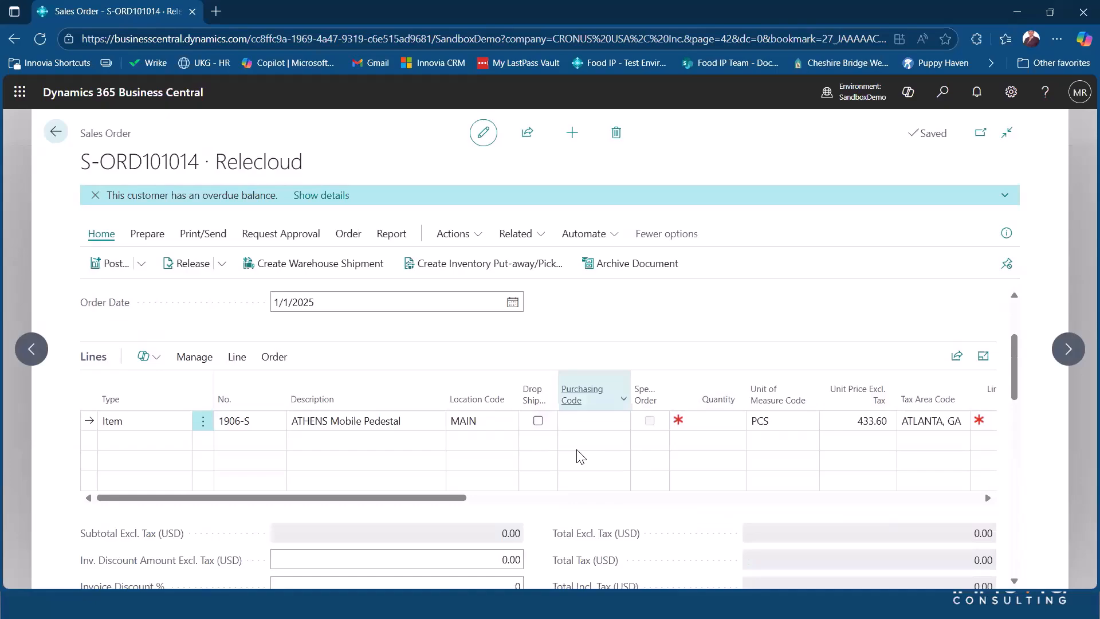
click(538, 418)
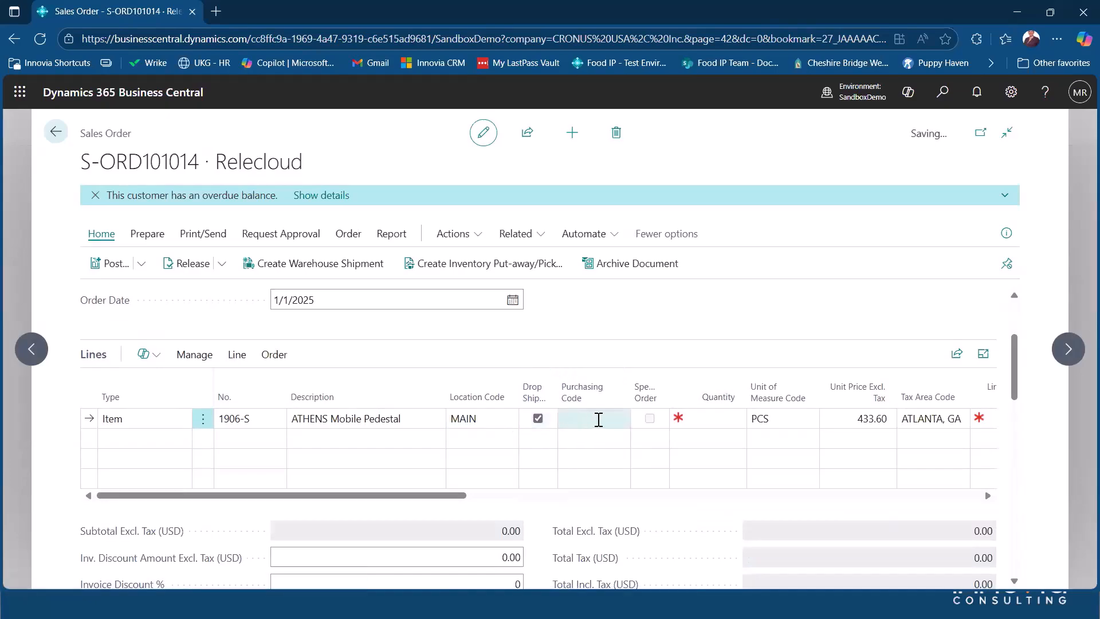
click(613, 418)
click(612, 501)
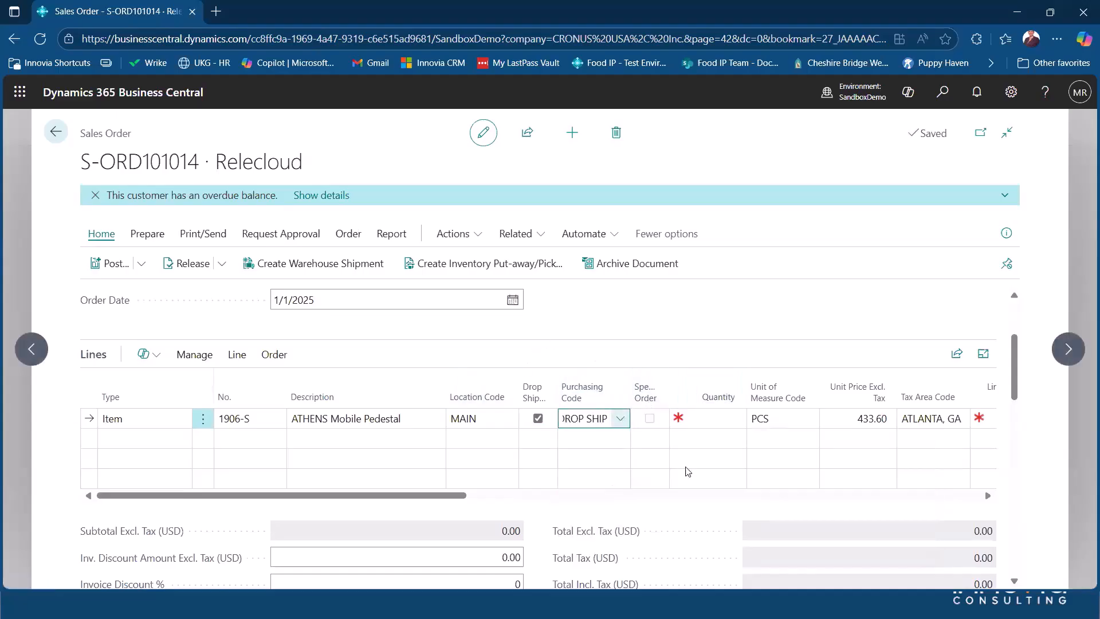
Review the drop shipment and special order settings in the full purchasing code list, keeping DROP SHIP for the line.
click(906, 554)
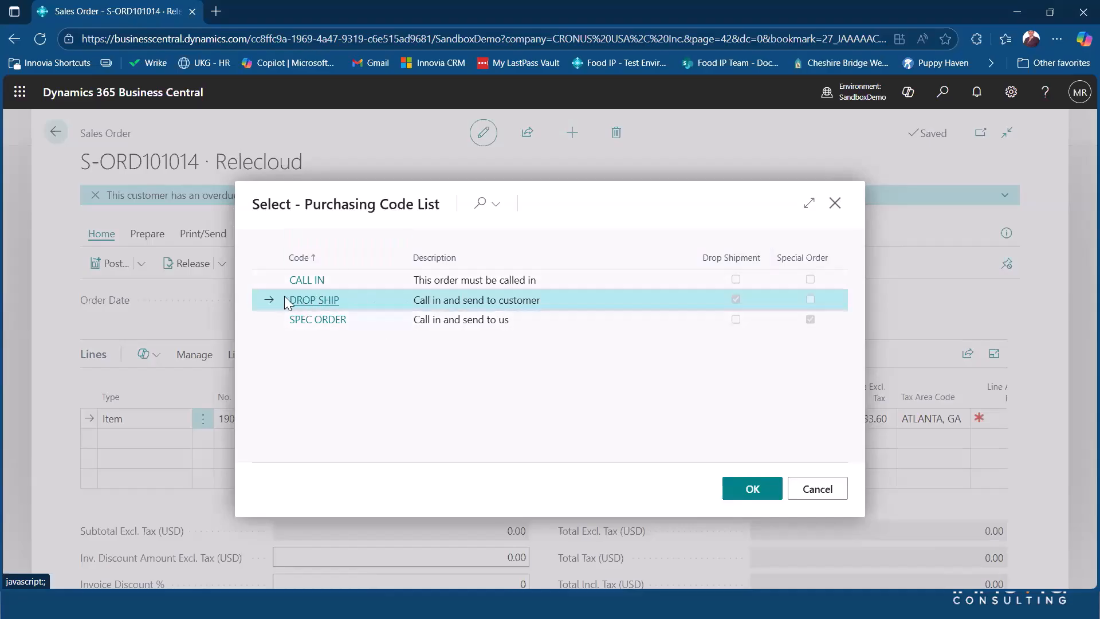
mouse_move(738, 268)
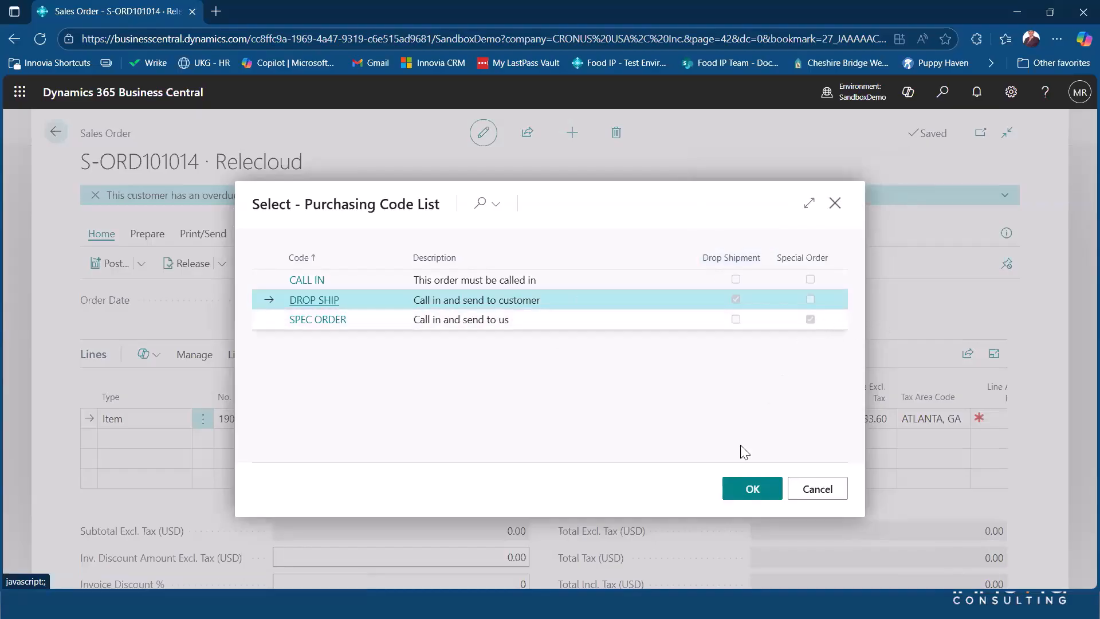
click(753, 489)
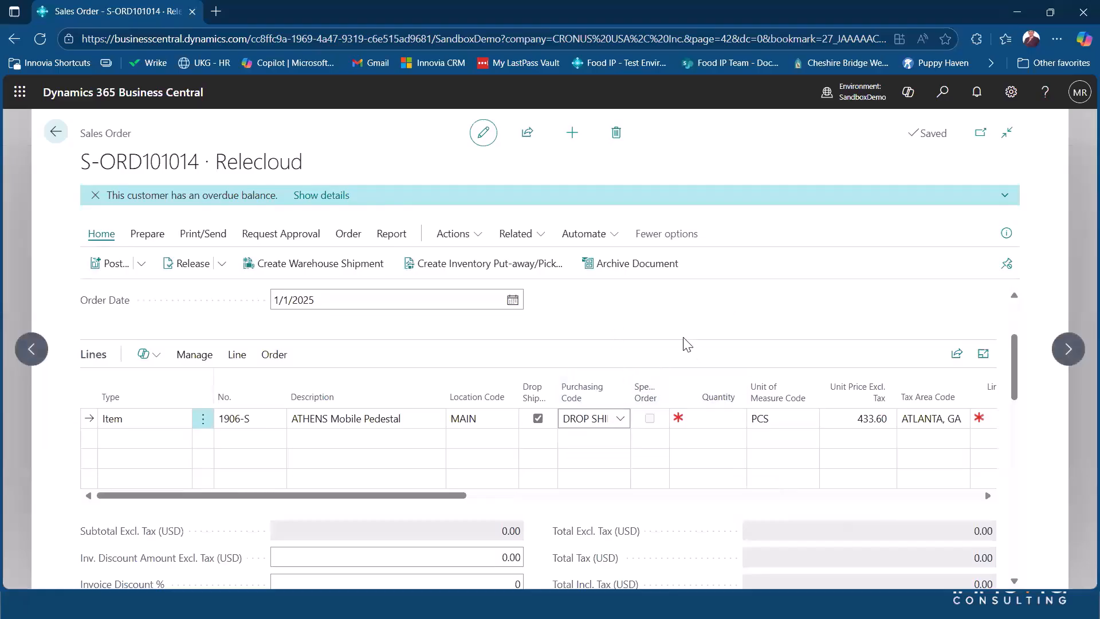
click(633, 369)
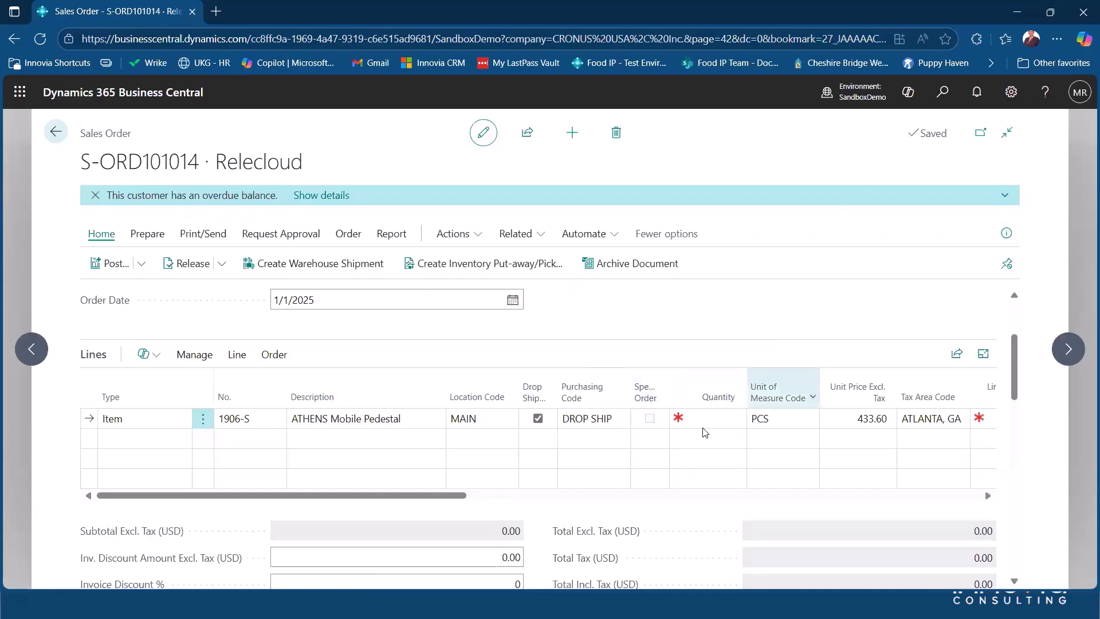
Set the ATHENS Mobile Pedestal line's quantity to 10 and check the sales order's totals.
click(714, 413)
text(10)
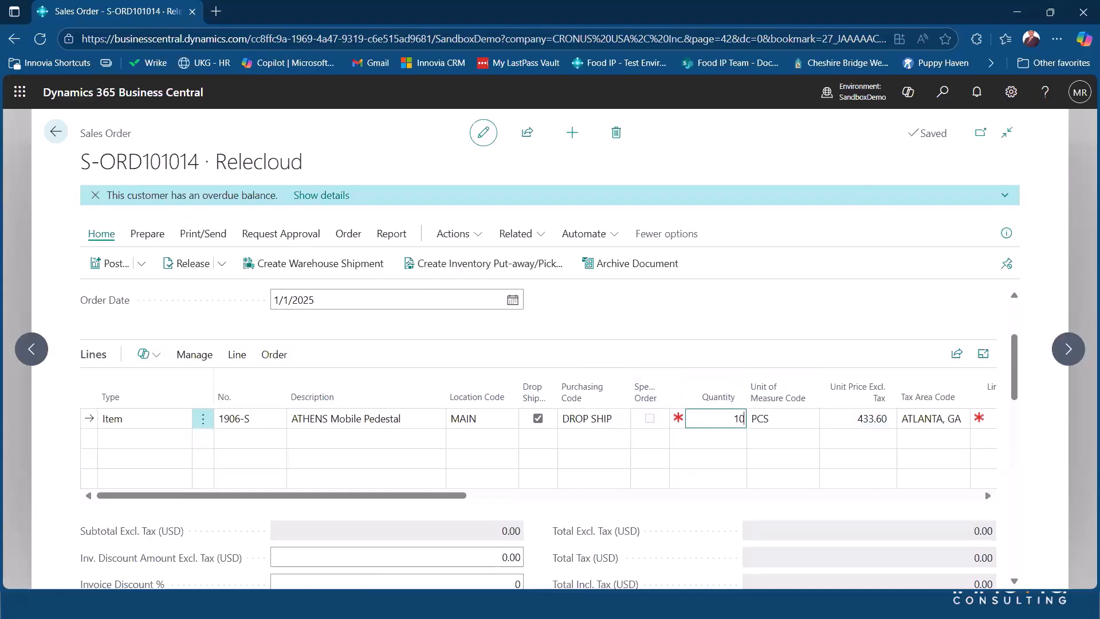
key(Tab)
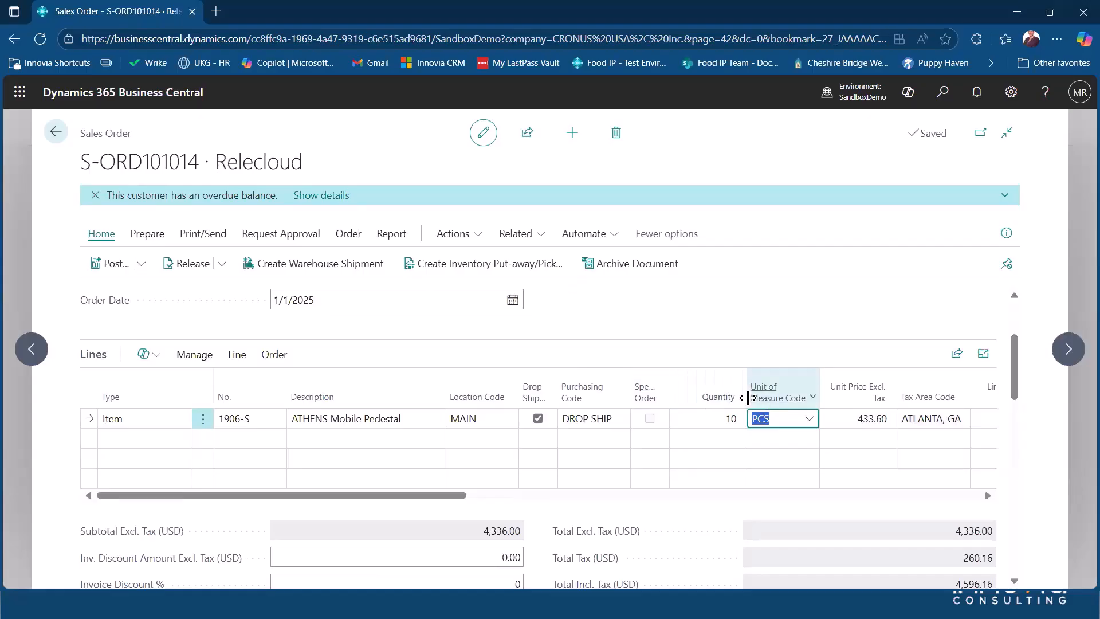
scroll(749, 400, down, 1)
scroll(750, 403, down, 4)
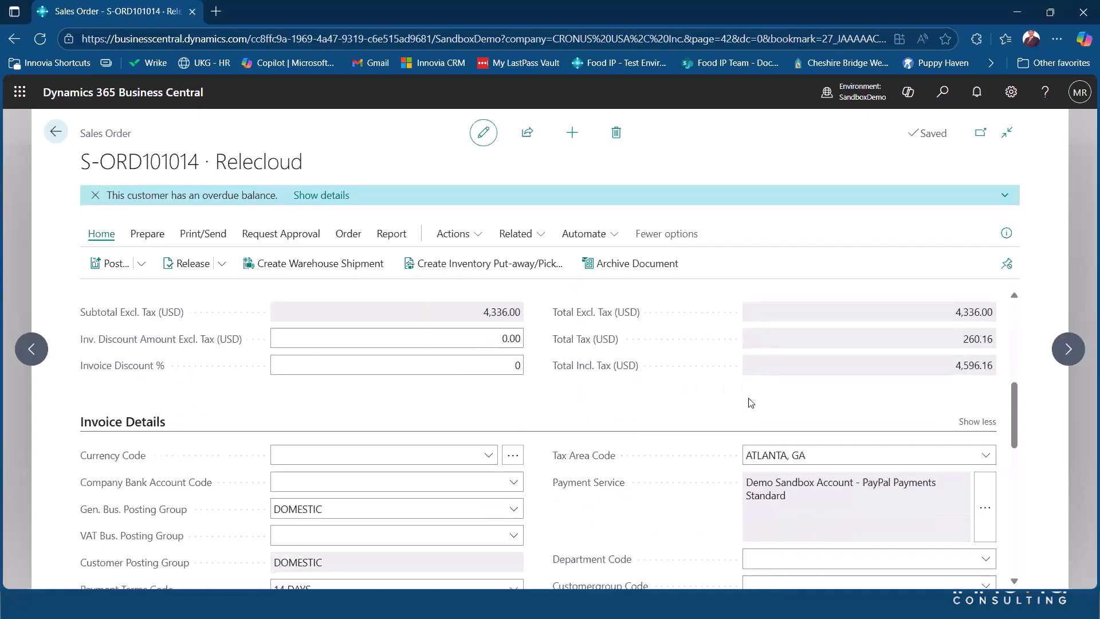
scroll(603, 481, up, 2)
scroll(603, 482, up, 5)
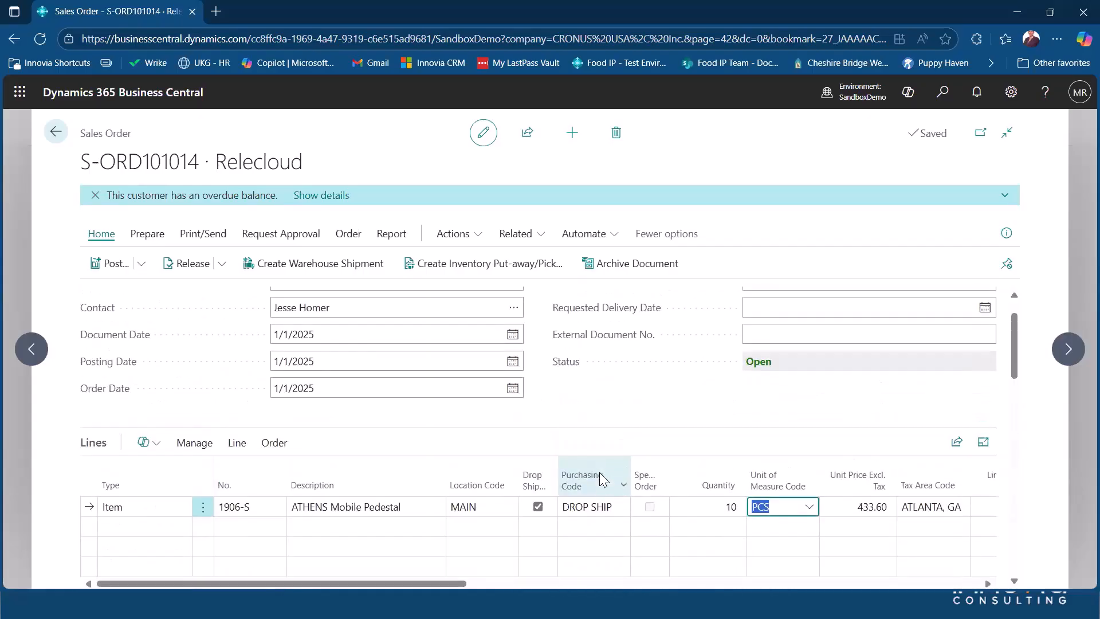
Check the Relecloud sales order's customer and number, leave the order, and start a new purchase order.
click(358, 331)
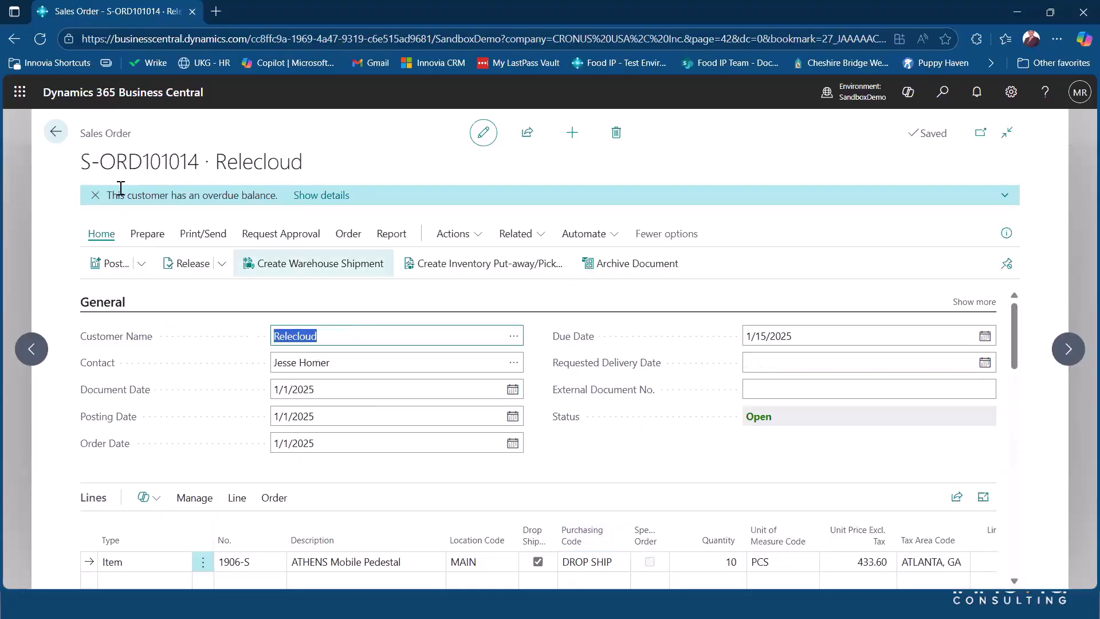
drag(161, 161, 81, 166)
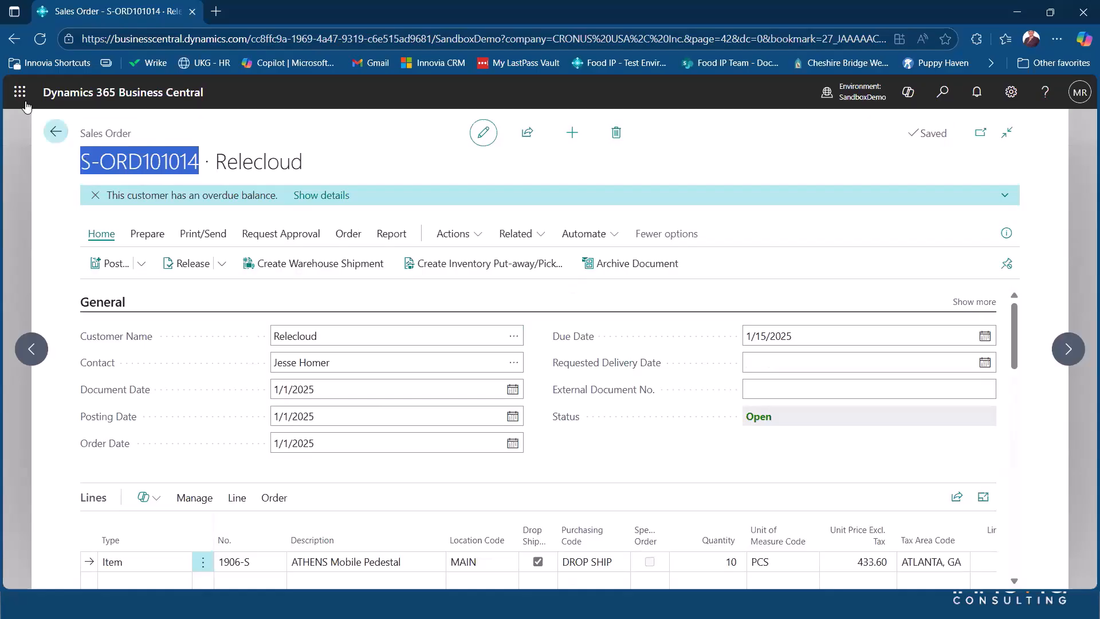
click(55, 133)
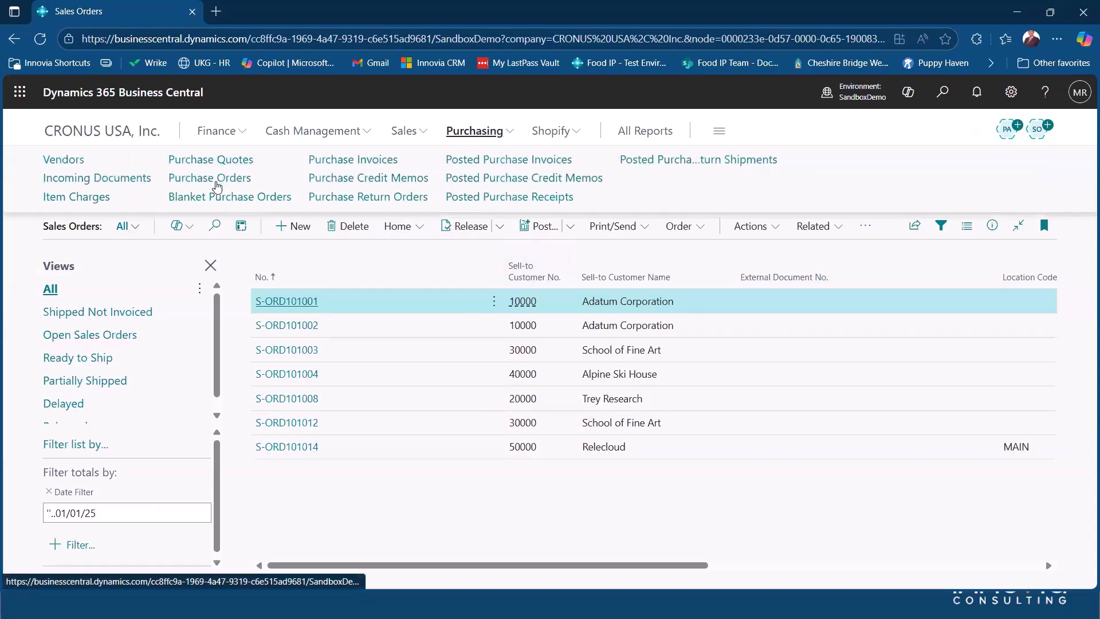
click(216, 186)
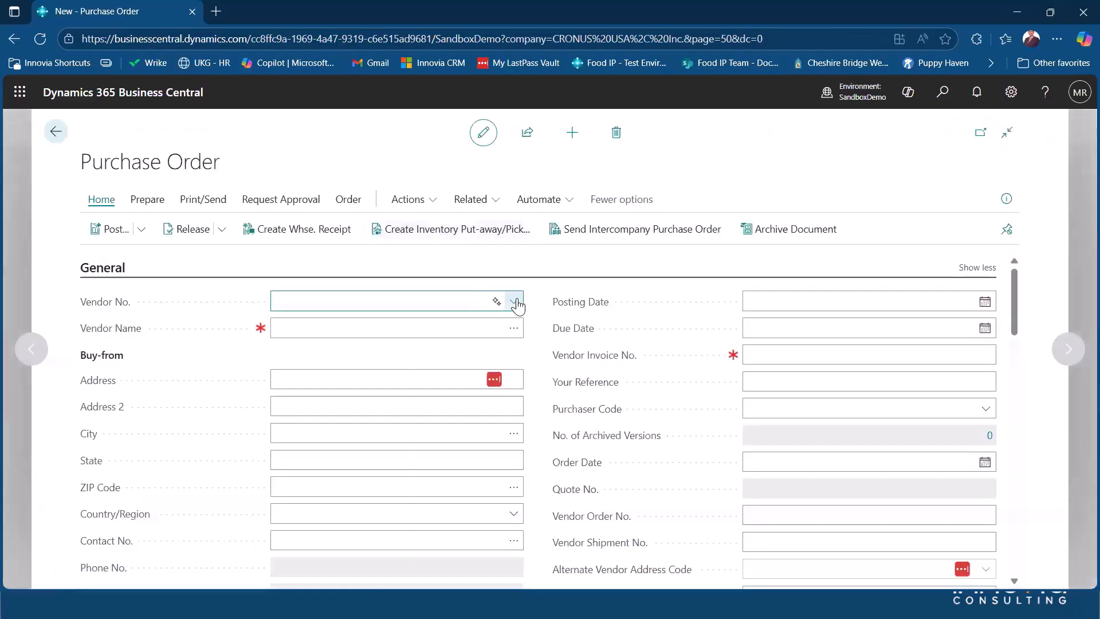
Assign Wide World Importers as the purchase order's vendor and enter the purchase order's own number as the vendor invoice number.
click(514, 302)
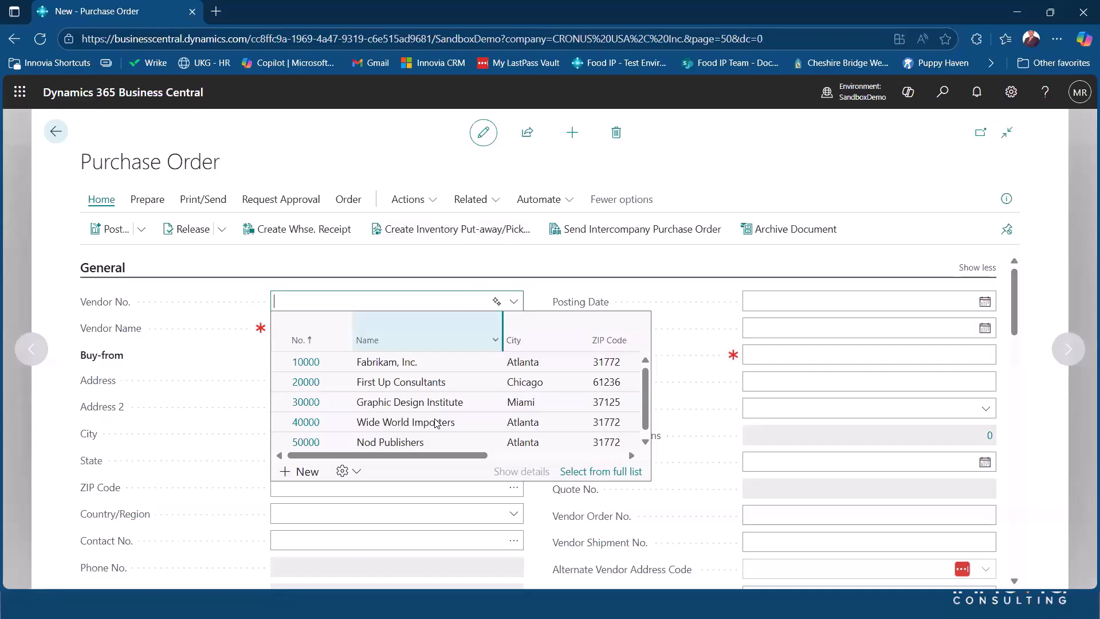
click(305, 425)
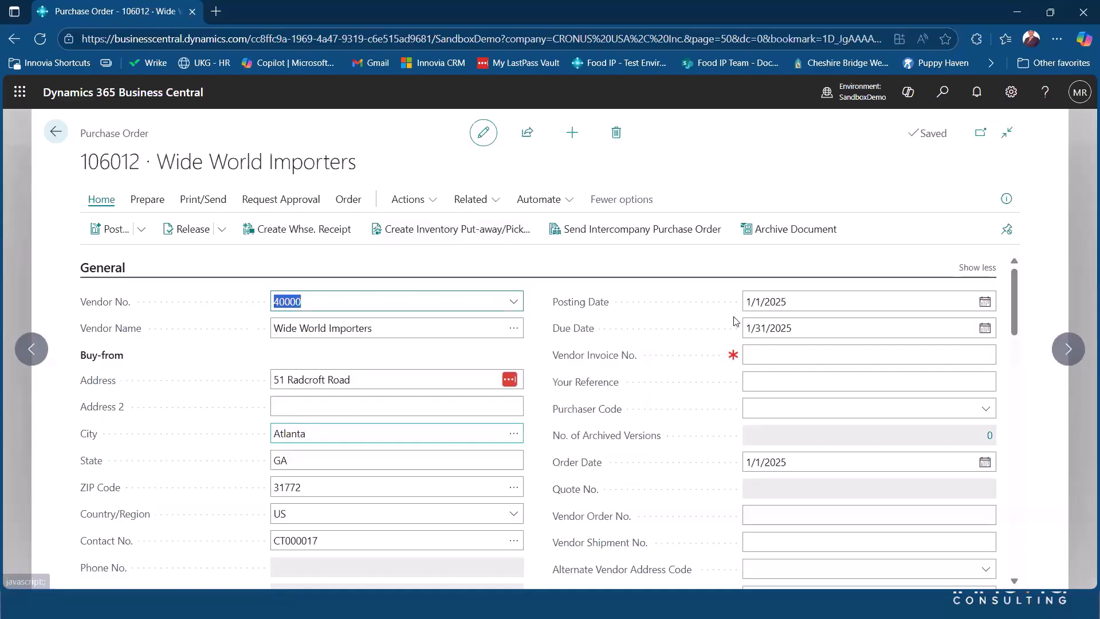
click(794, 353)
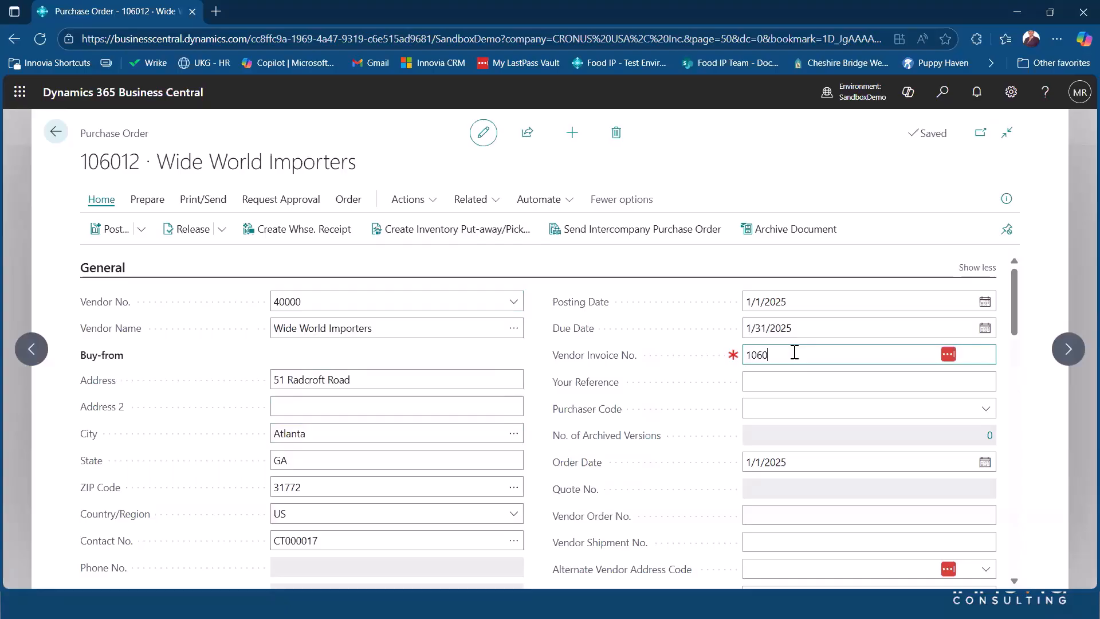
text(106012)
key(Tab)
Set the purchase order's ship-to option to Customer Address and choose Relecloud as the ship-to customer.
scroll(680, 407, down, 15)
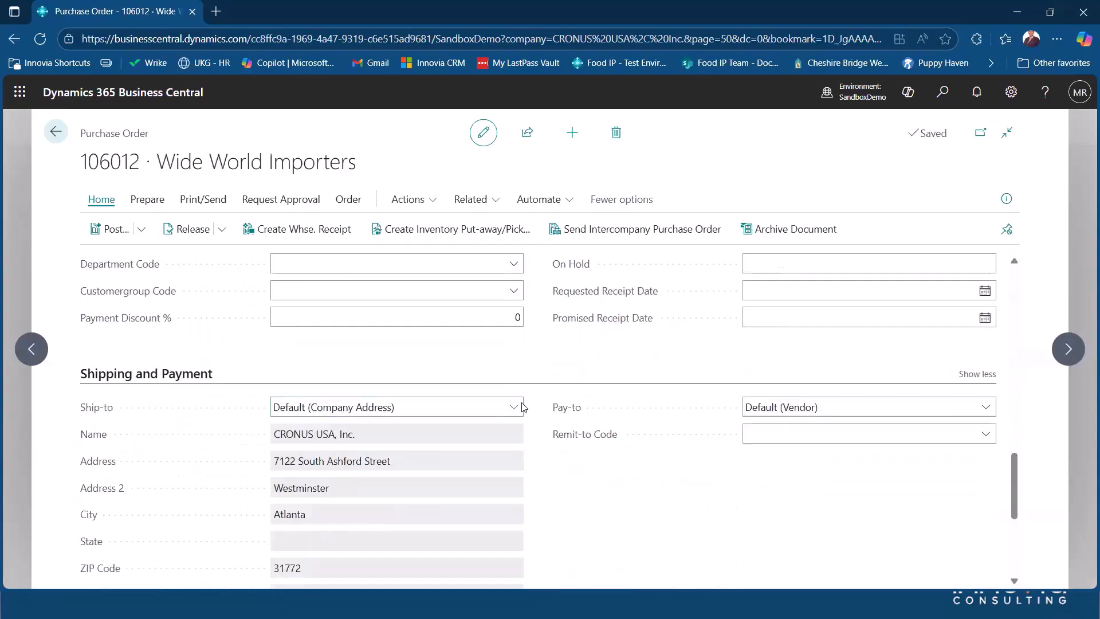
click(520, 407)
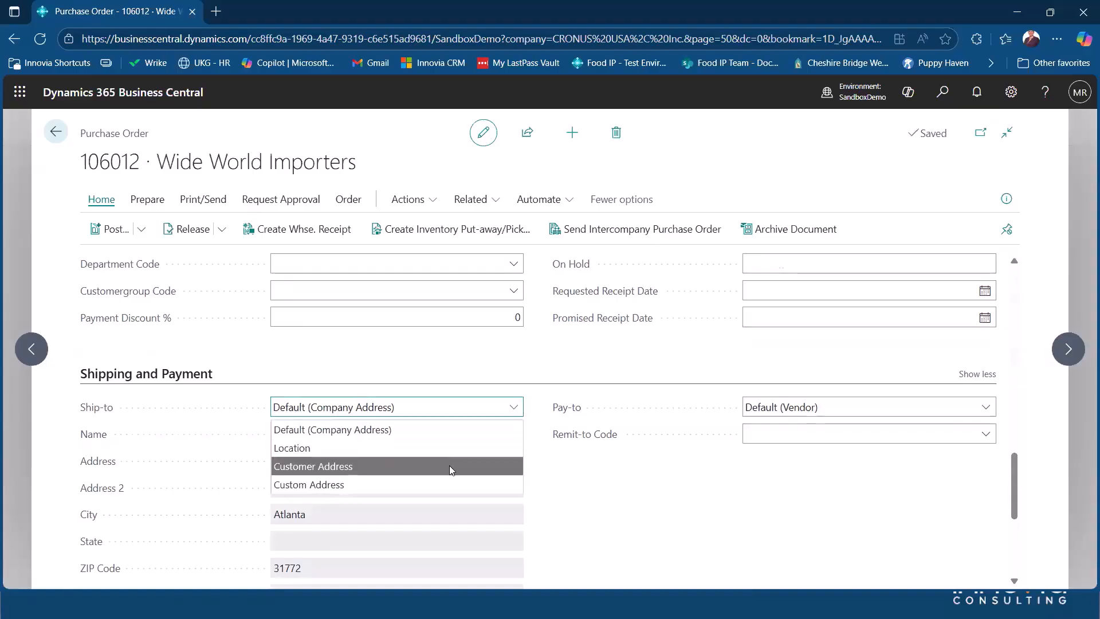
click(450, 465)
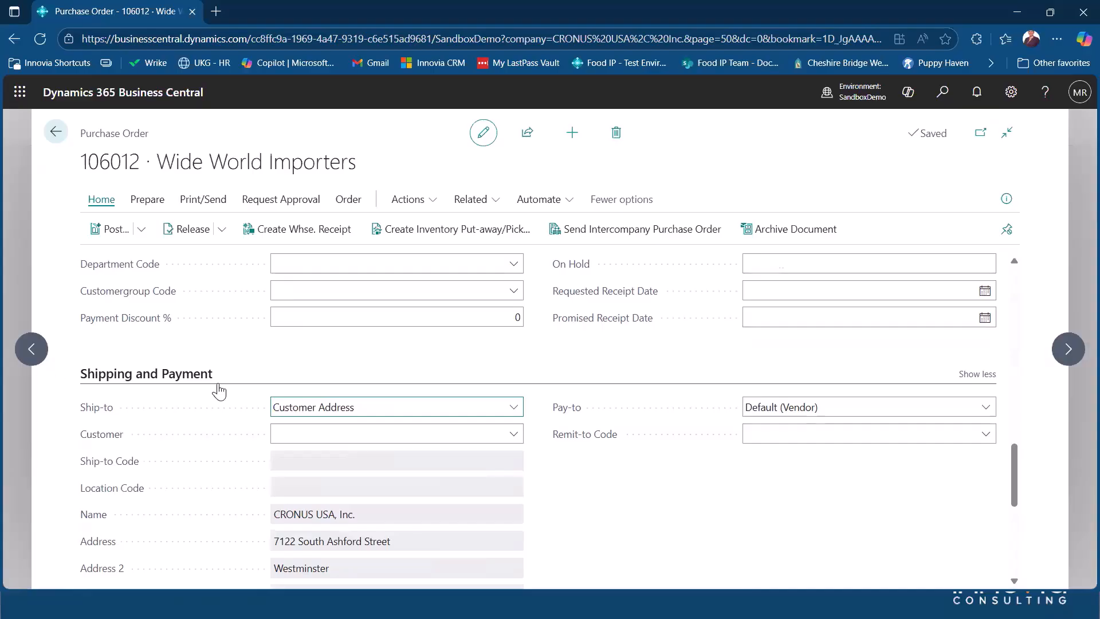
click(514, 434)
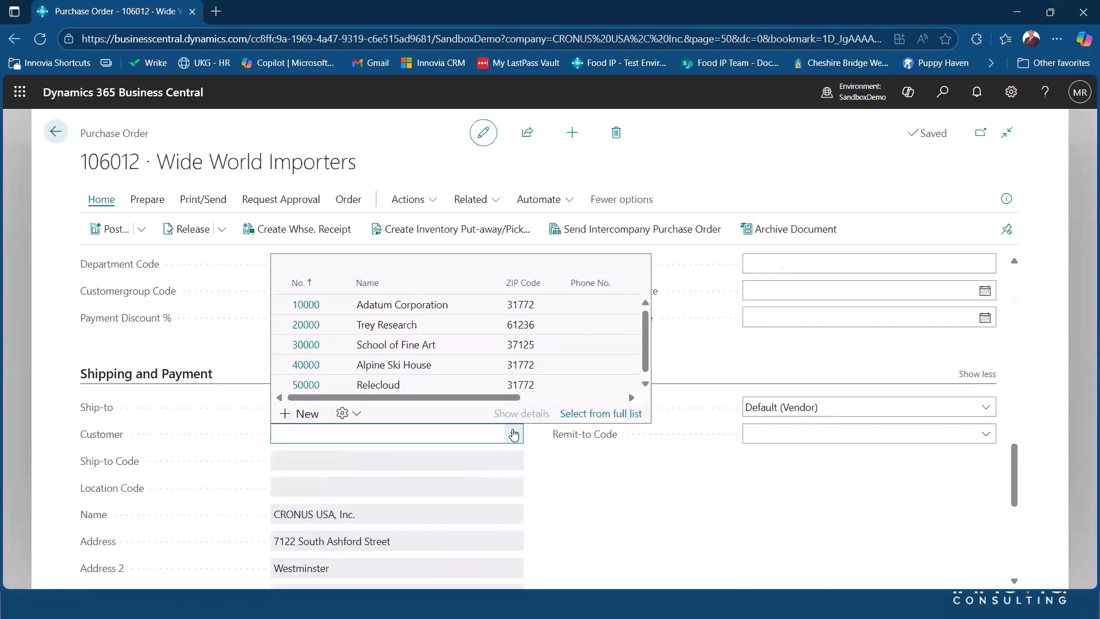
click(297, 385)
click(298, 385)
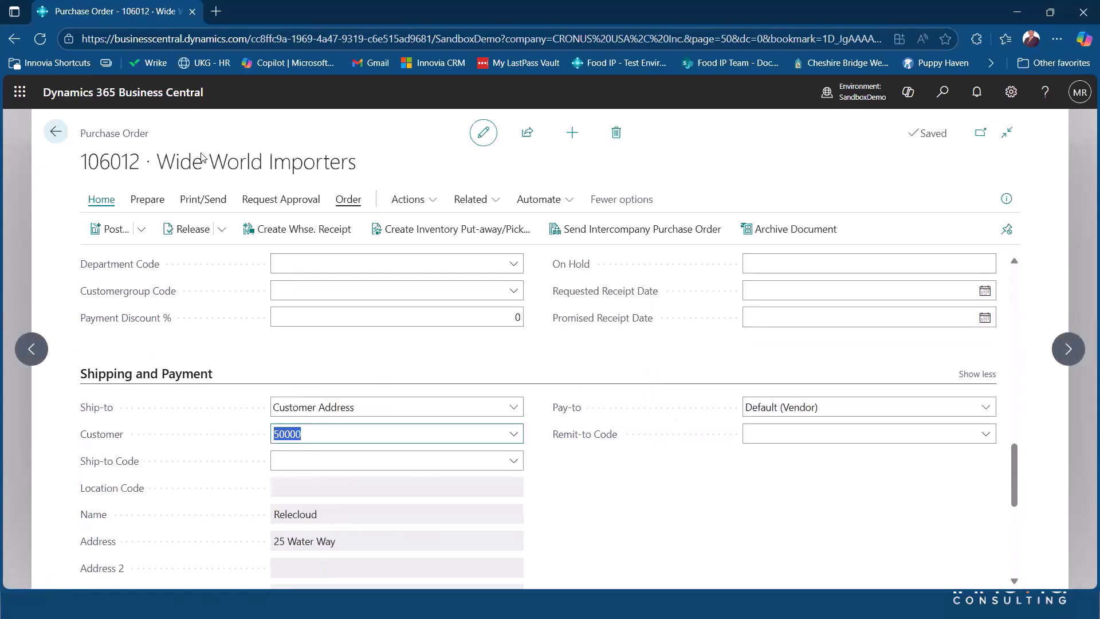
Link the Relecloud sales order to the Wide World Importers purchase order as a drop shipment using Get Sales Order.
click(468, 200)
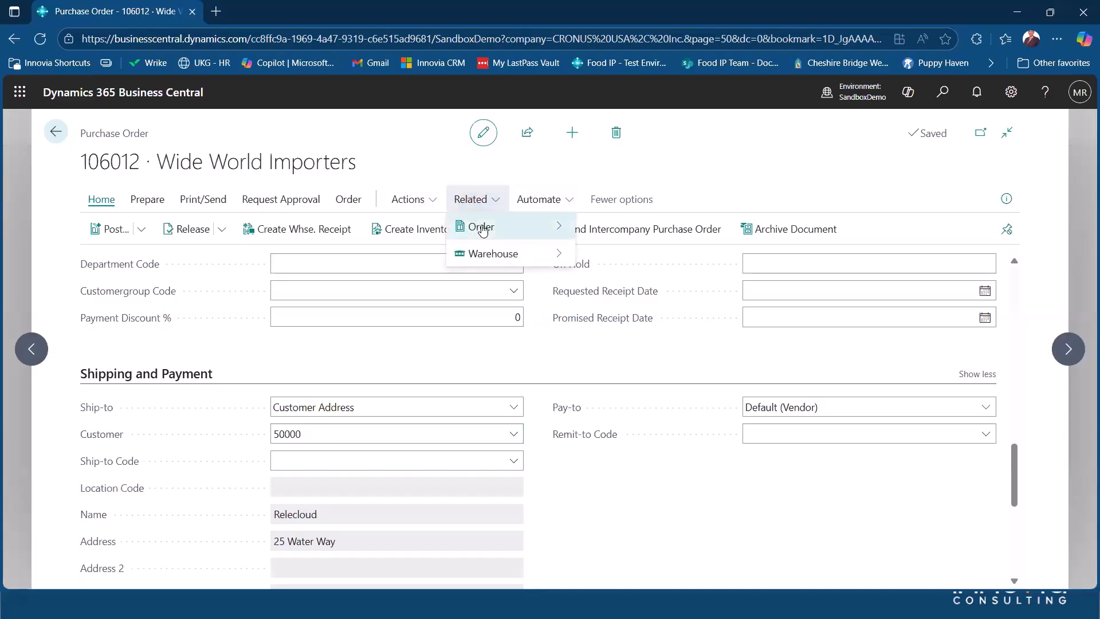
mouse_move(478, 226)
mouse_move(636, 258)
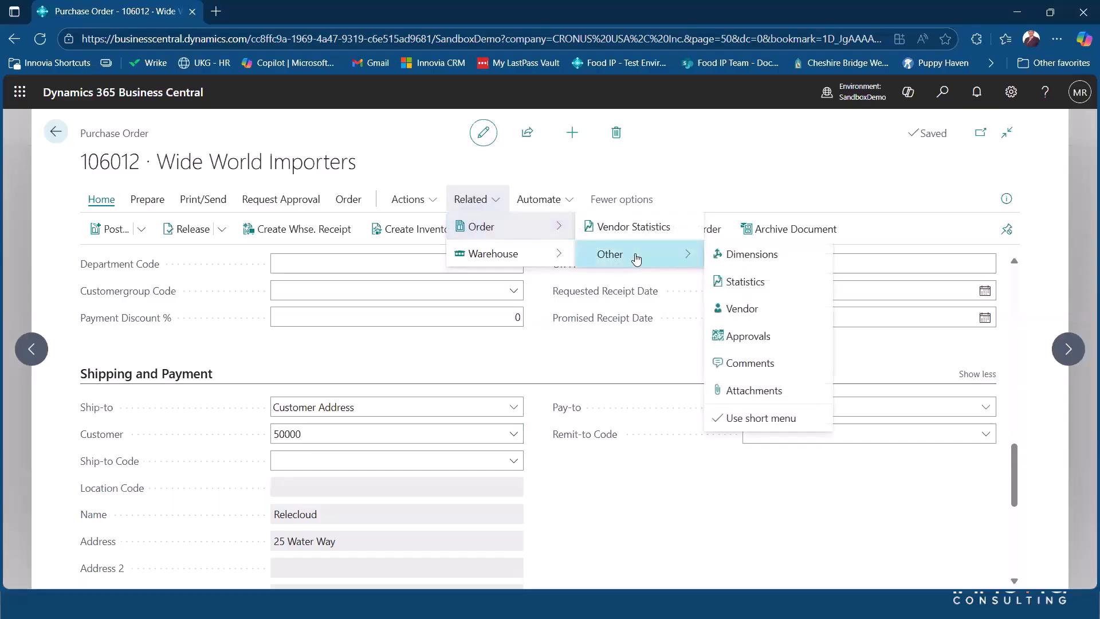
click(420, 201)
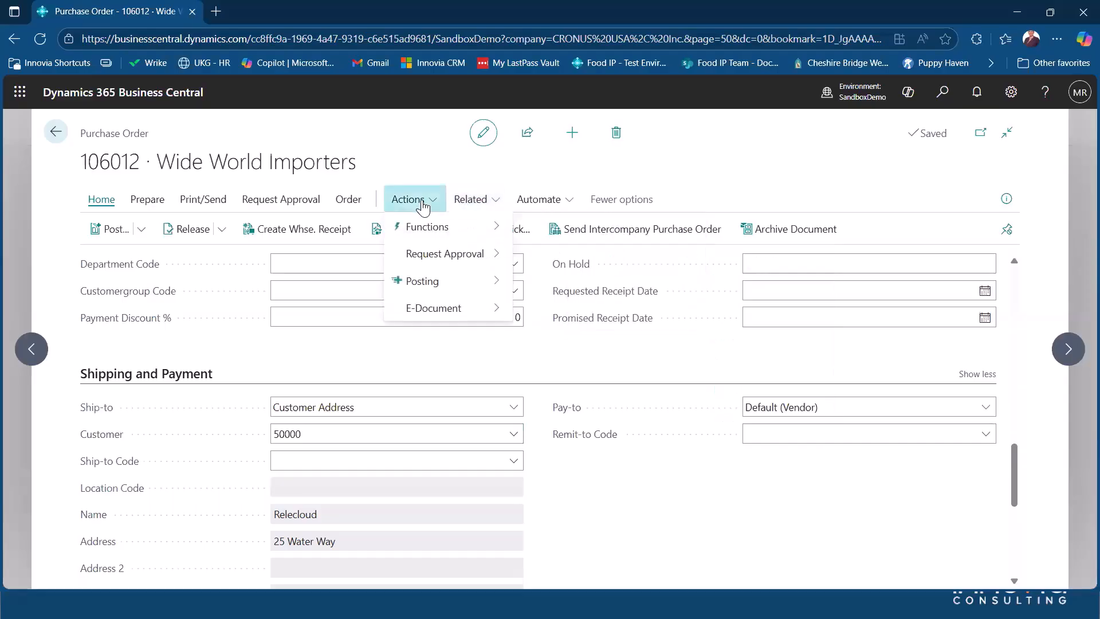
mouse_move(432, 225)
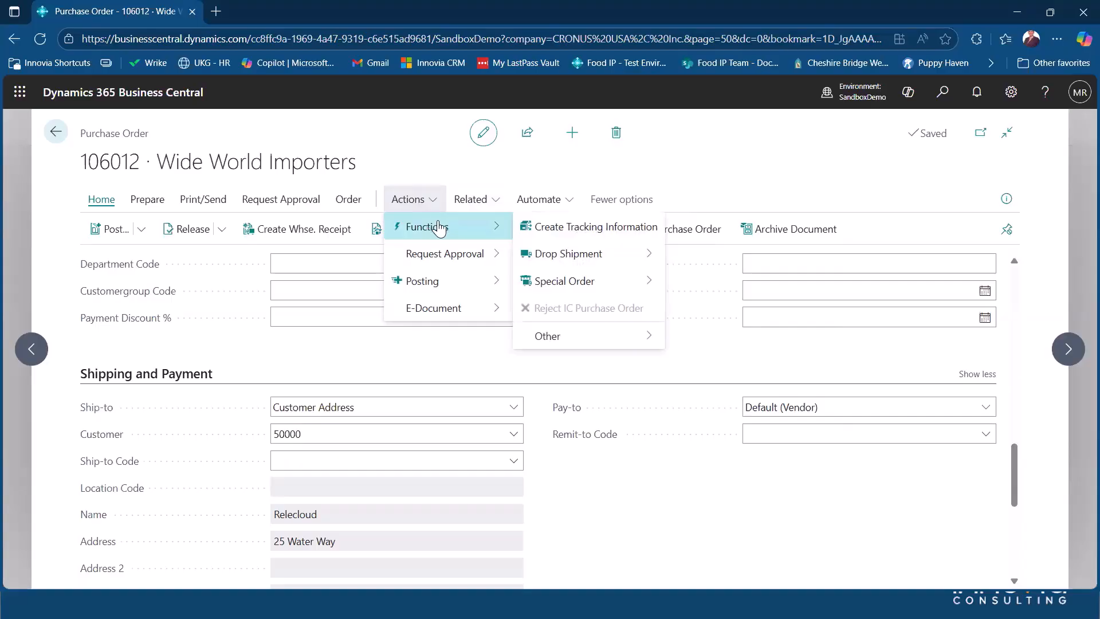
mouse_move(564, 253)
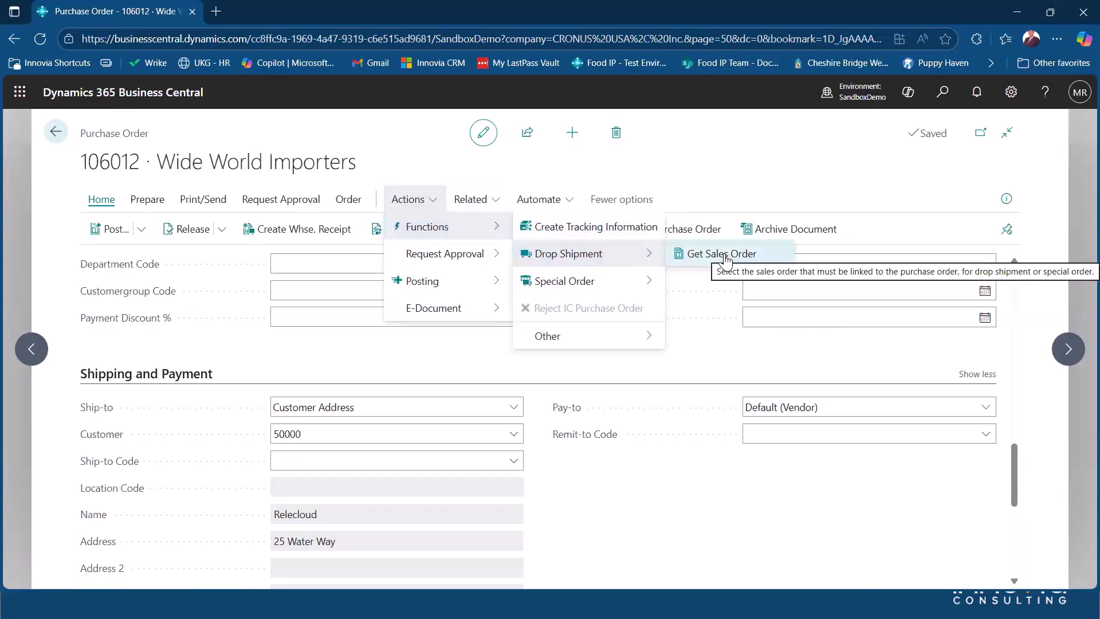
click(728, 257)
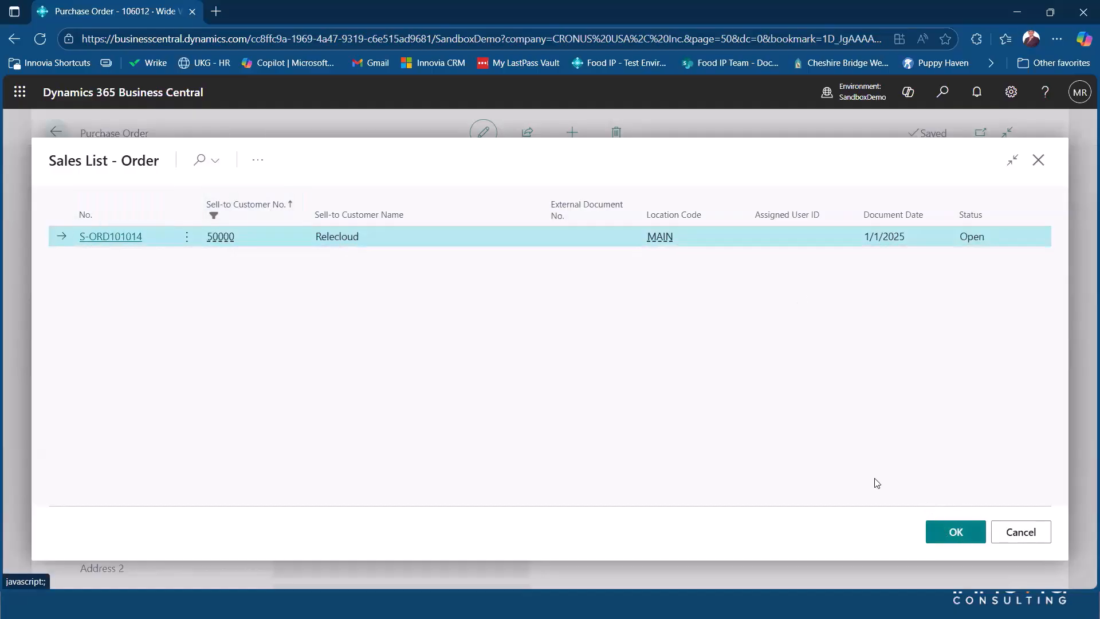
click(957, 533)
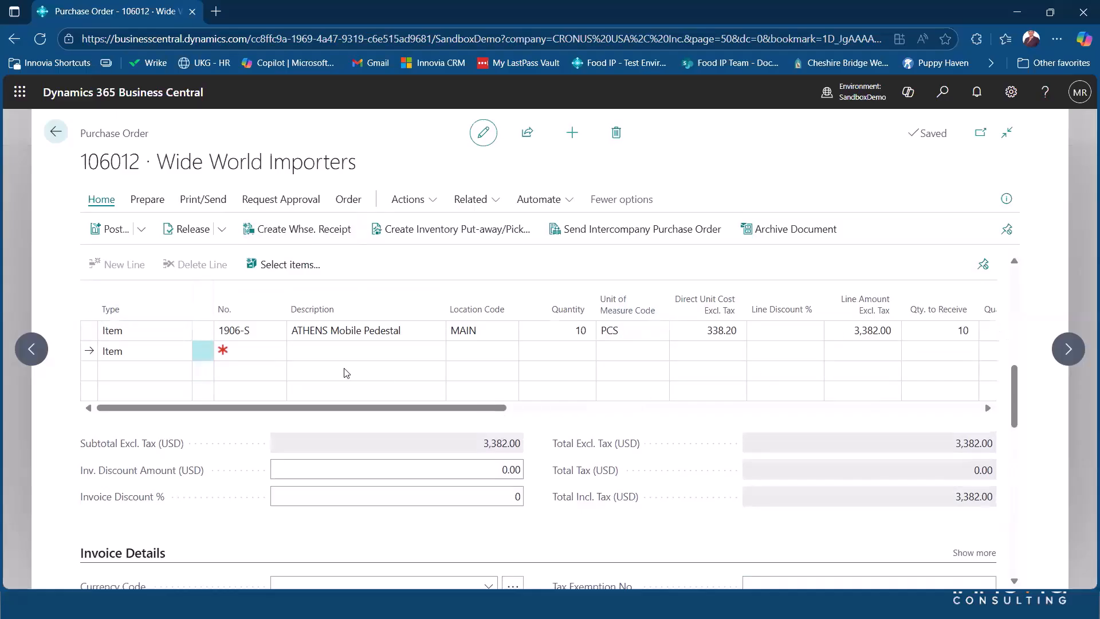
Check the ATHENS Mobile Pedestal line's receiving and invoicing quantities, release the purchase order, and leave it.
click(367, 331)
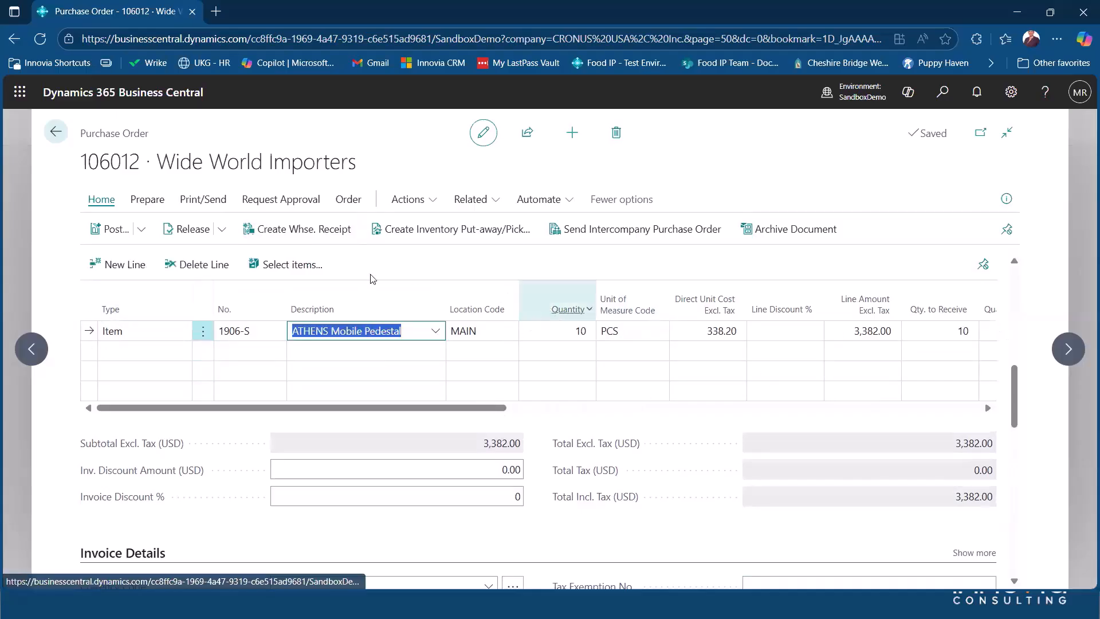
drag(479, 410, 547, 410)
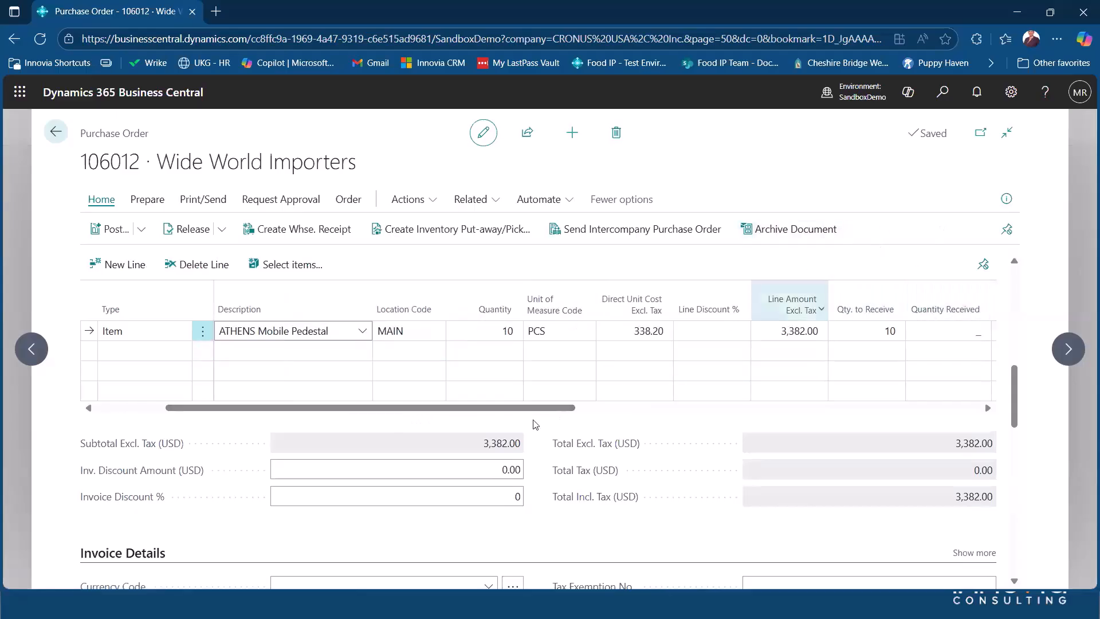
drag(510, 408, 803, 411)
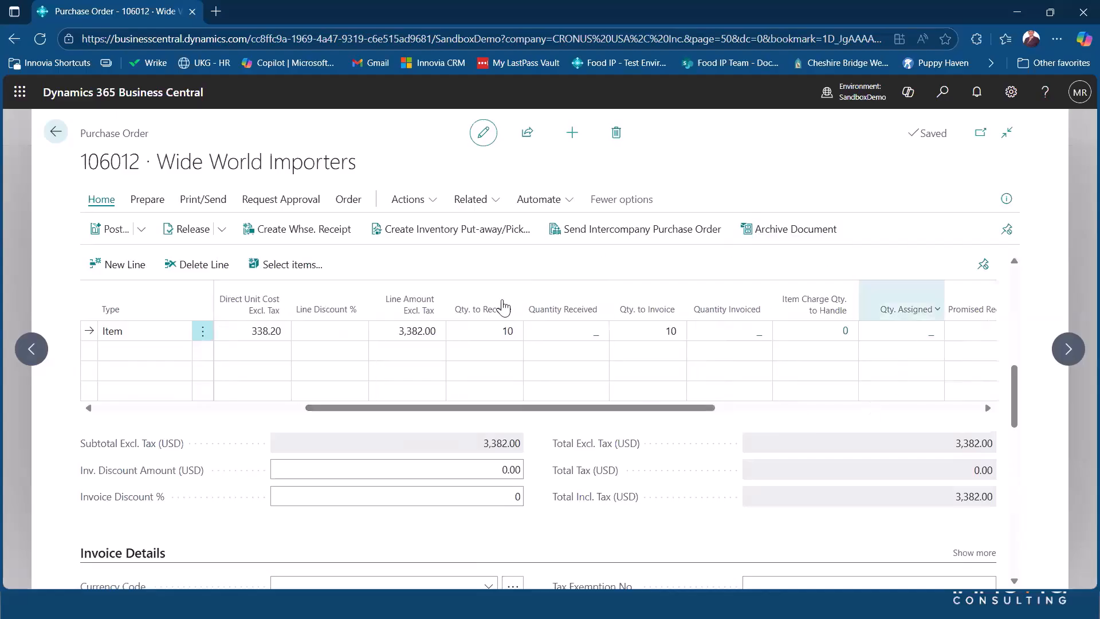
click(183, 230)
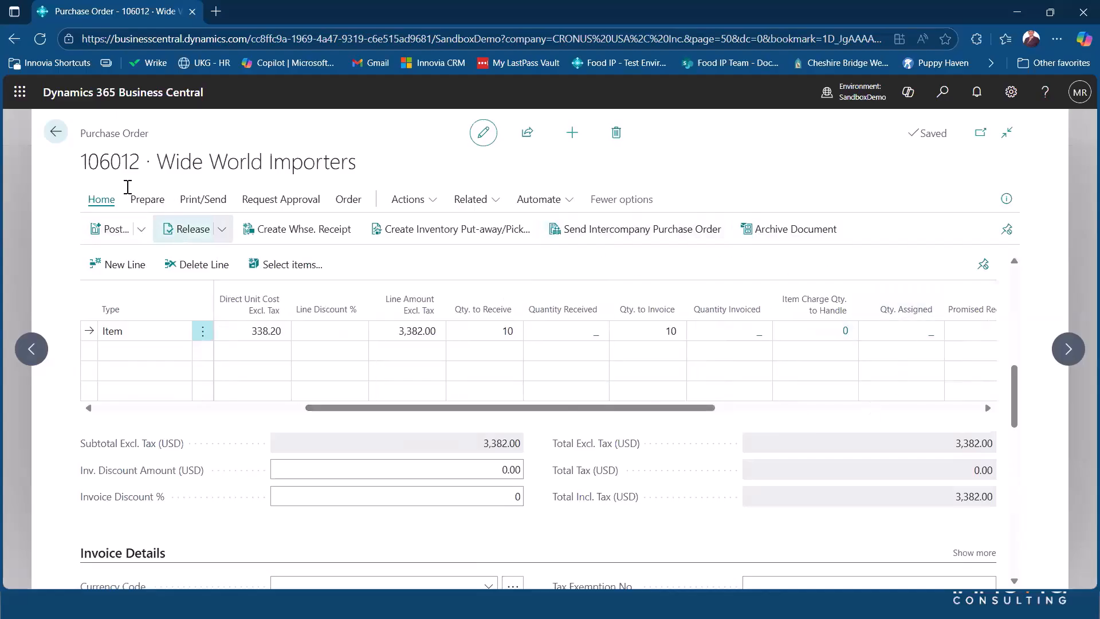
click(57, 131)
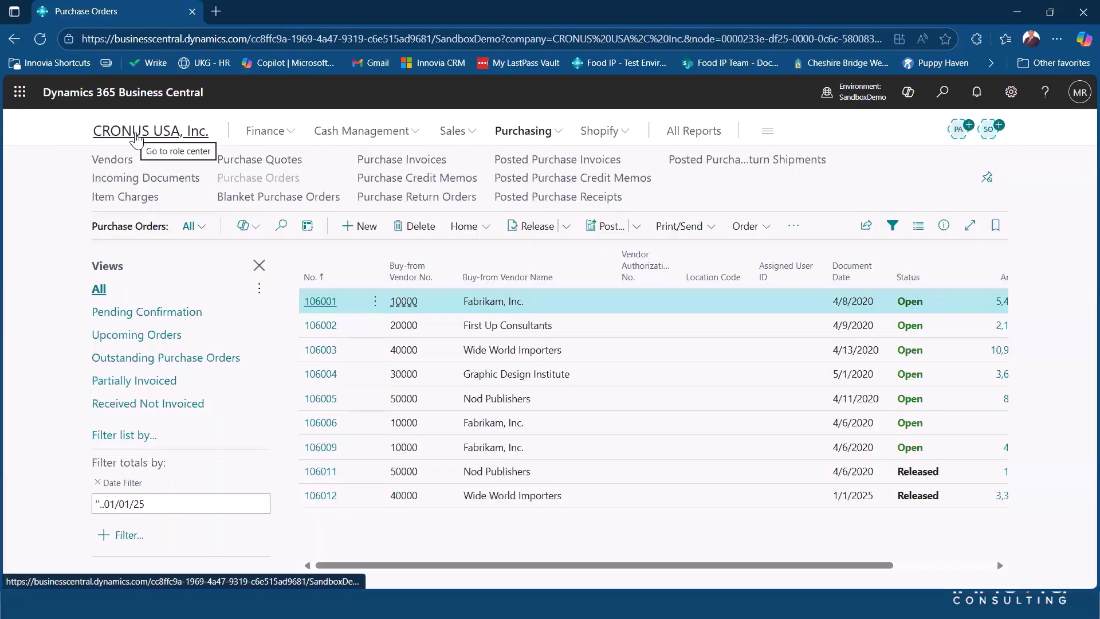
Open the Relecloud sales order and enter the digits of its own order number as the external document number.
click(137, 136)
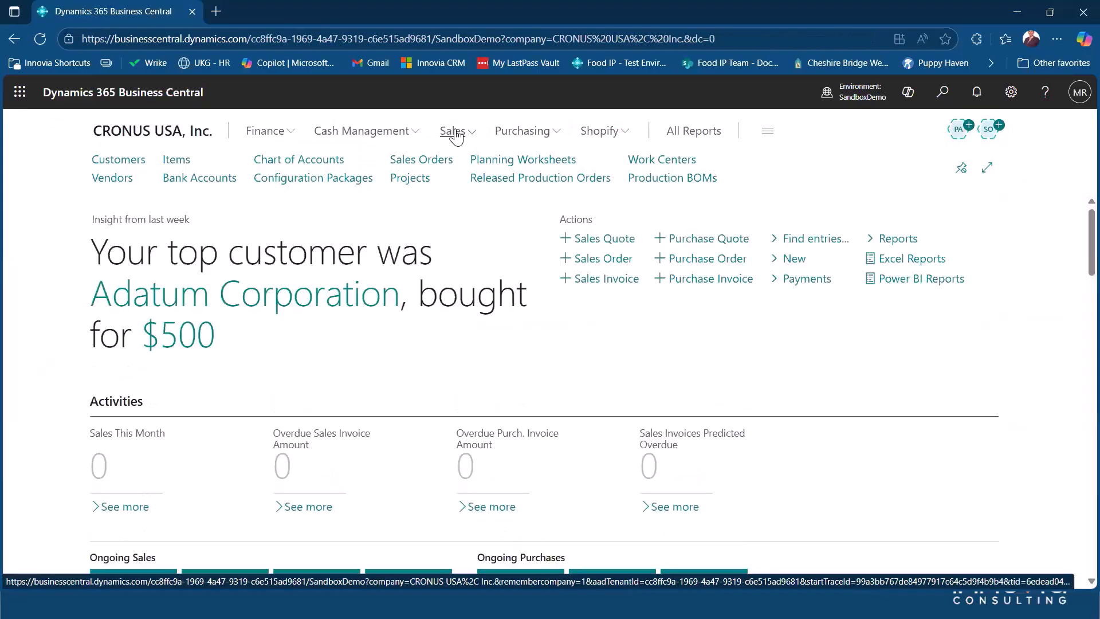
click(454, 133)
click(189, 179)
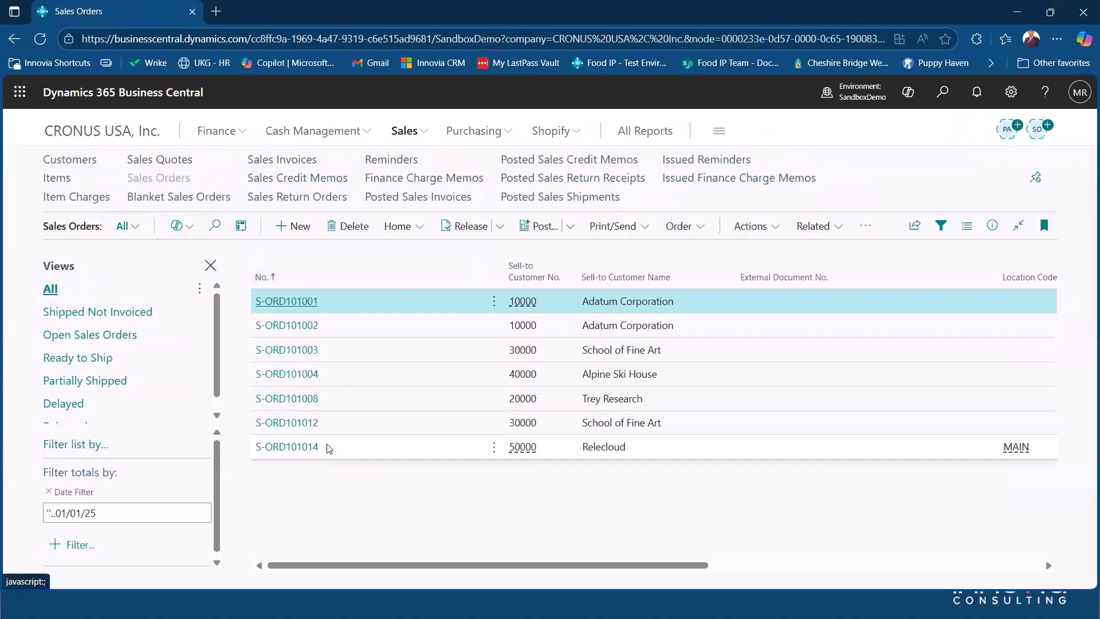
click(310, 448)
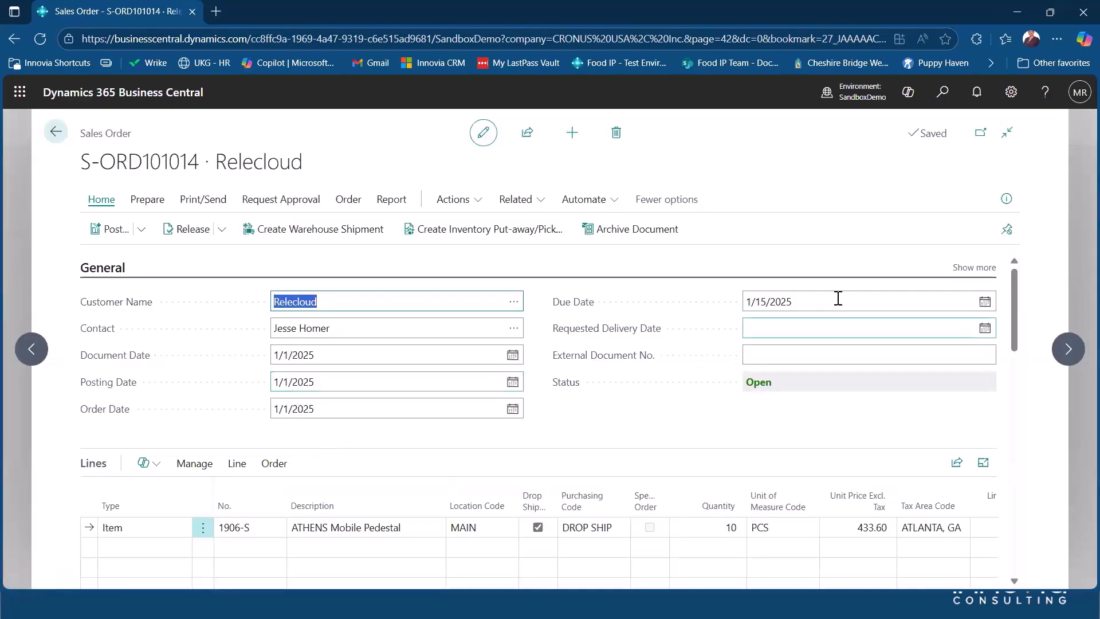
click(771, 351)
text(101)
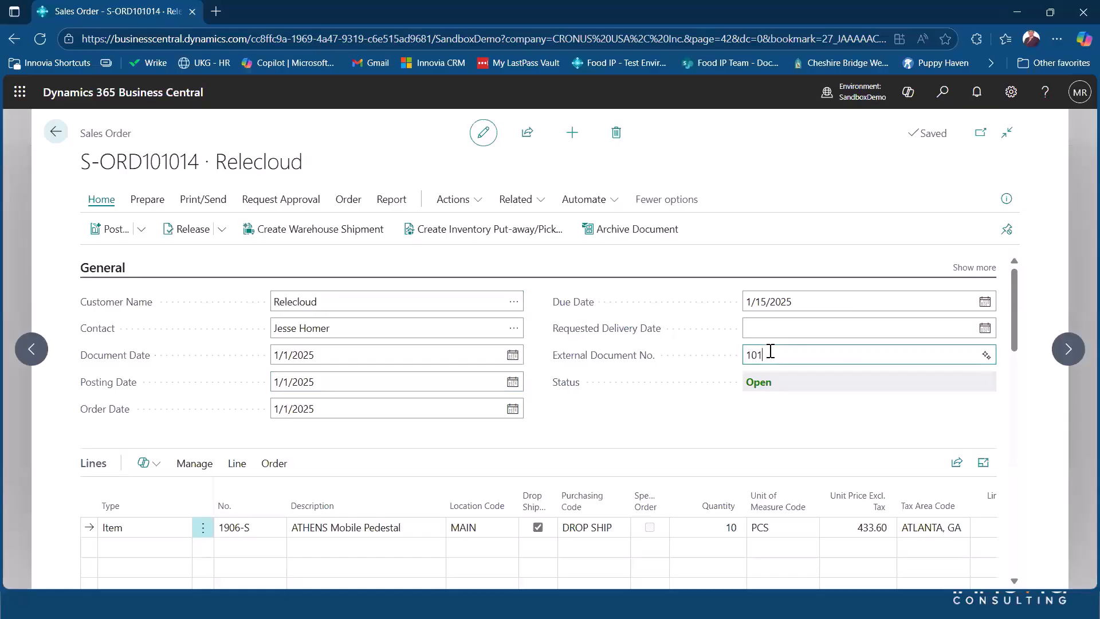
text(014)
key(Tab)
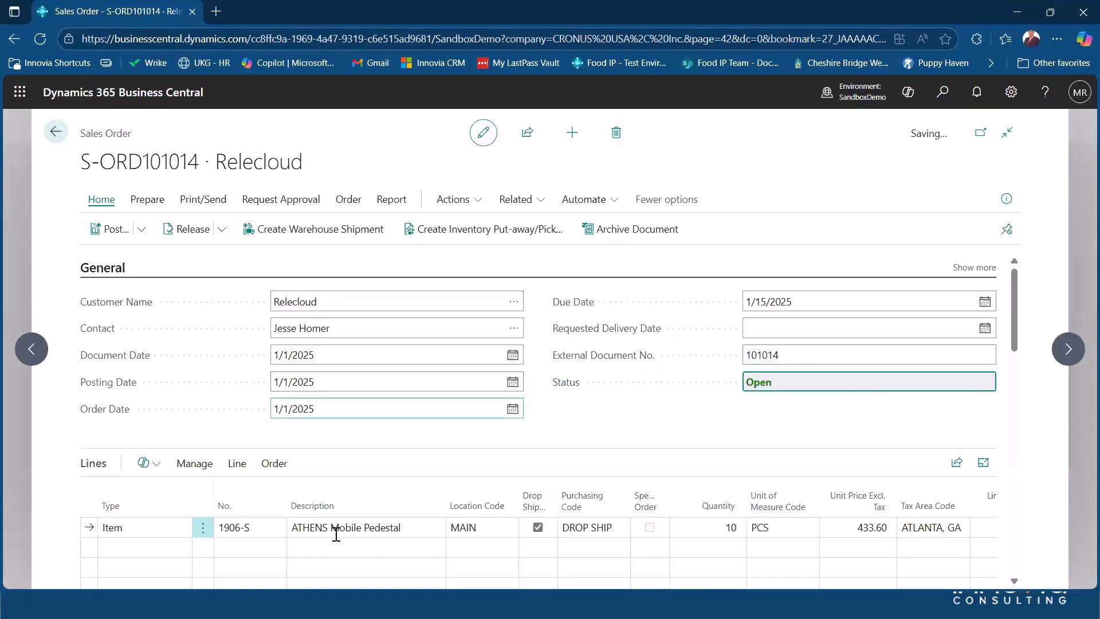
Check the line's quantities to ship and invoice, post the Relecloud order as Ship and Invoice, and decline opening the posted invoice.
scroll(458, 536, down, 1)
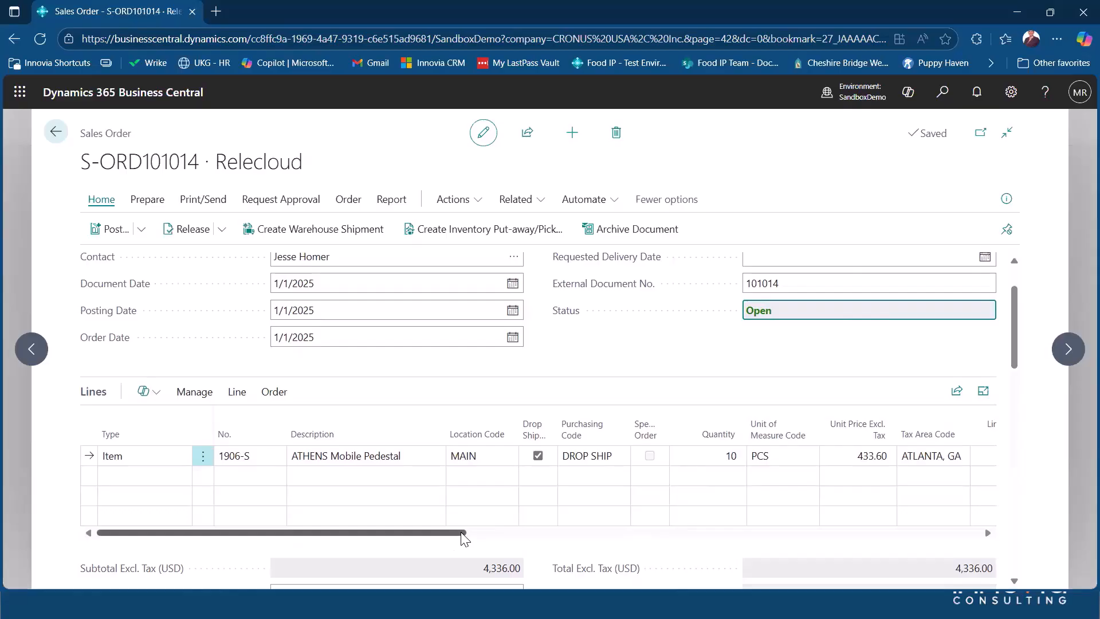
drag(490, 533, 756, 519)
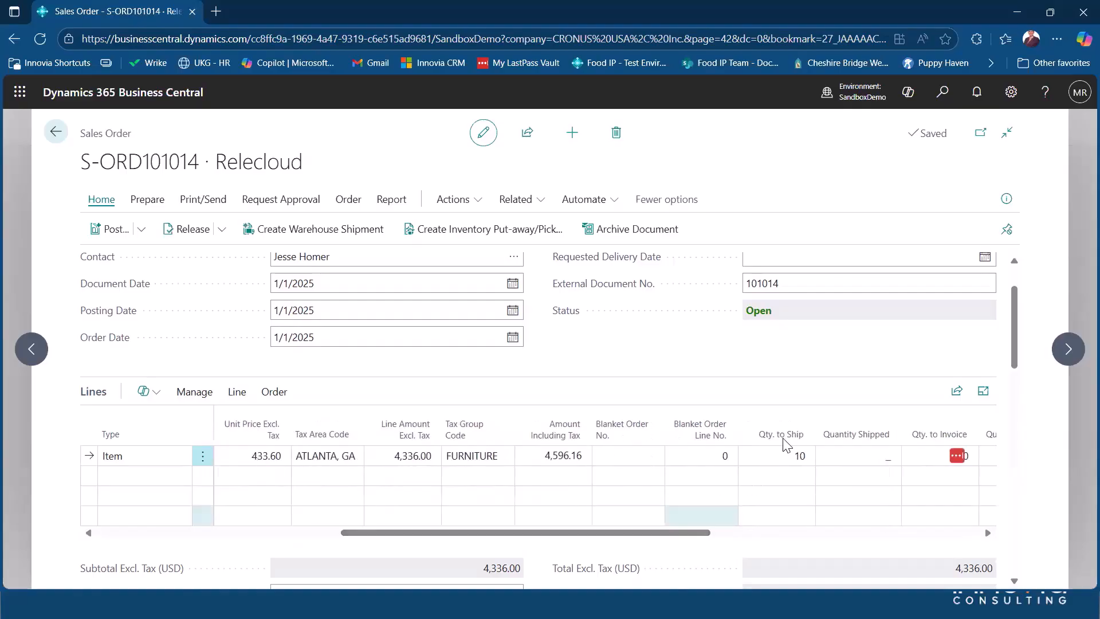
click(757, 459)
click(917, 451)
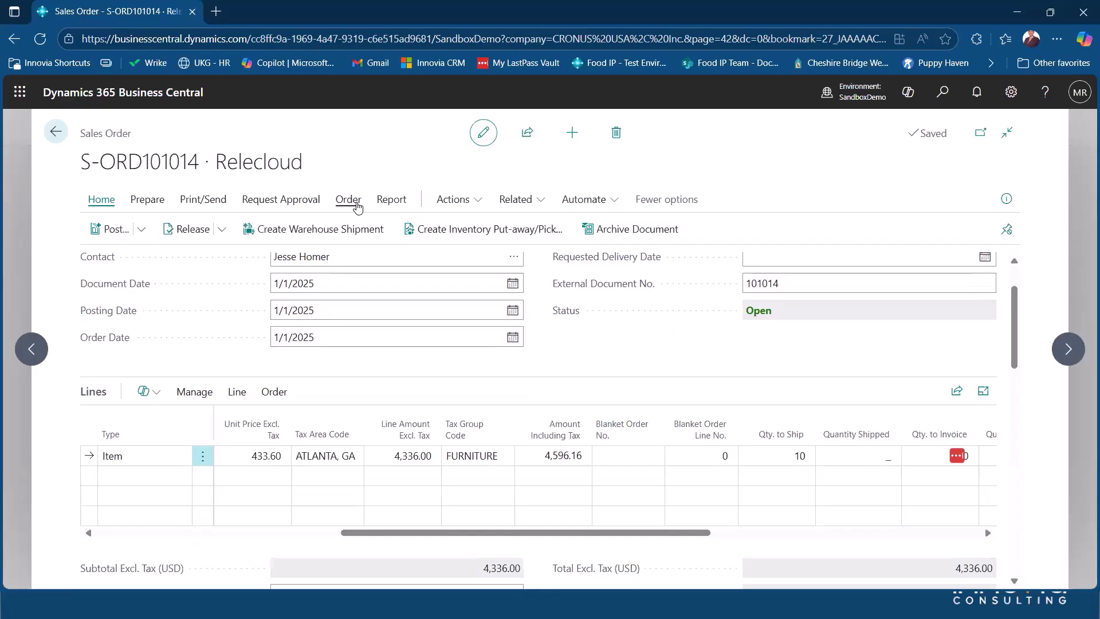
click(141, 229)
click(109, 257)
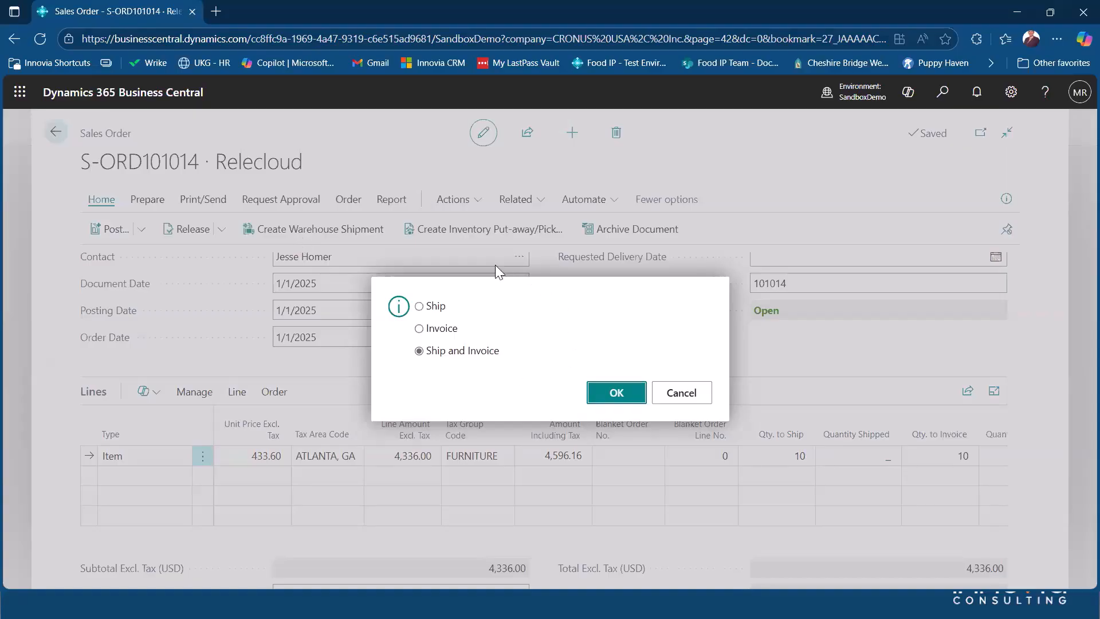
click(615, 394)
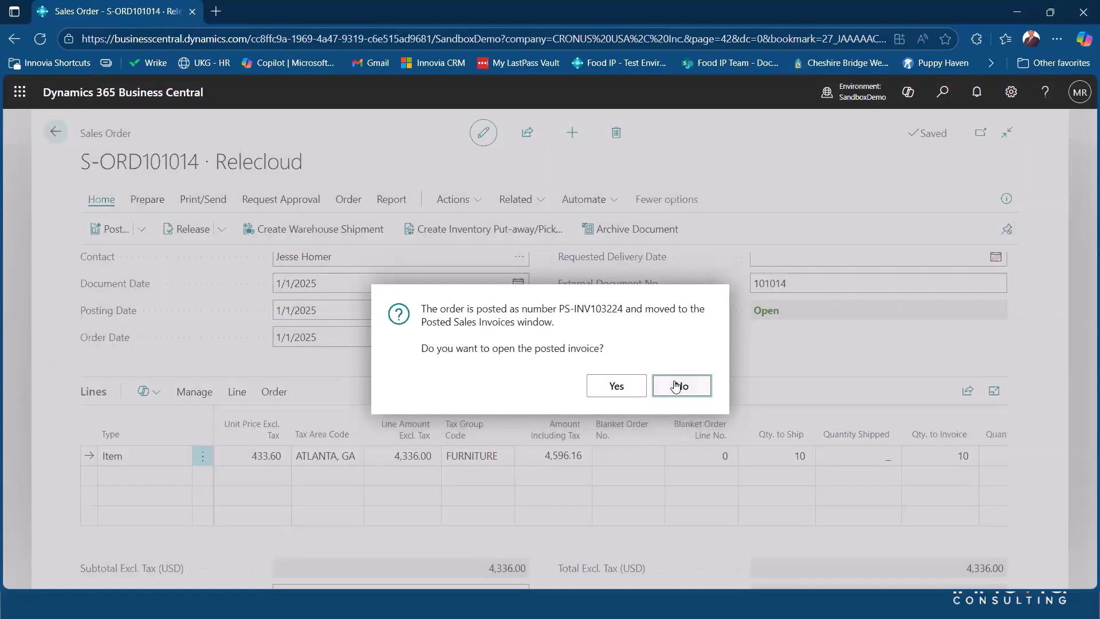
click(679, 386)
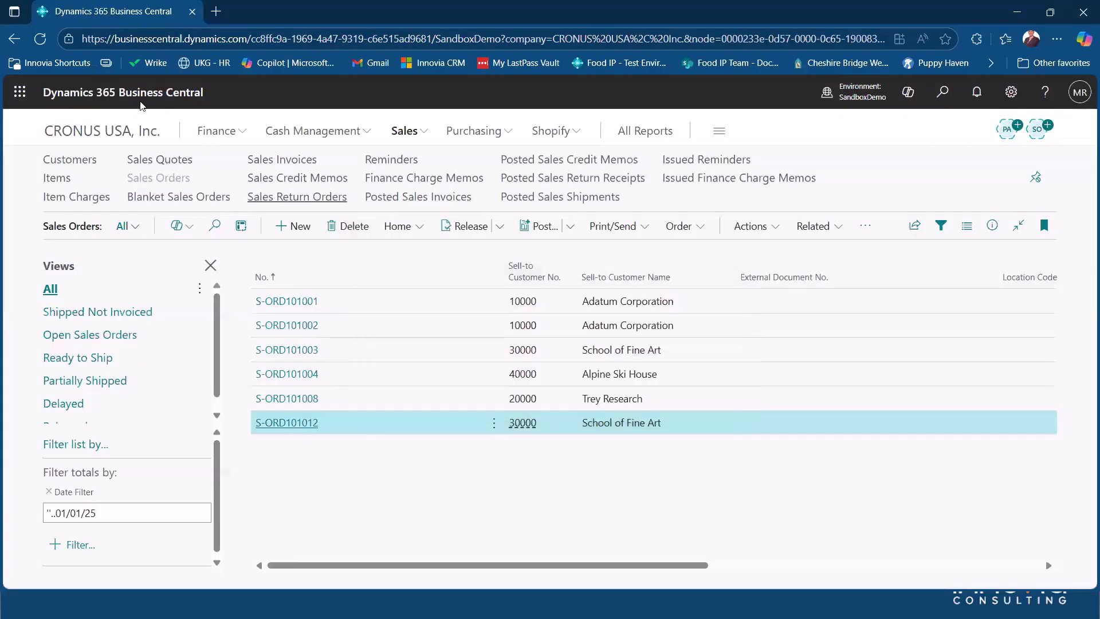
Open the released Wide World Importers drop-ship purchase order and examine its line's received and to-invoice quantities.
click(466, 132)
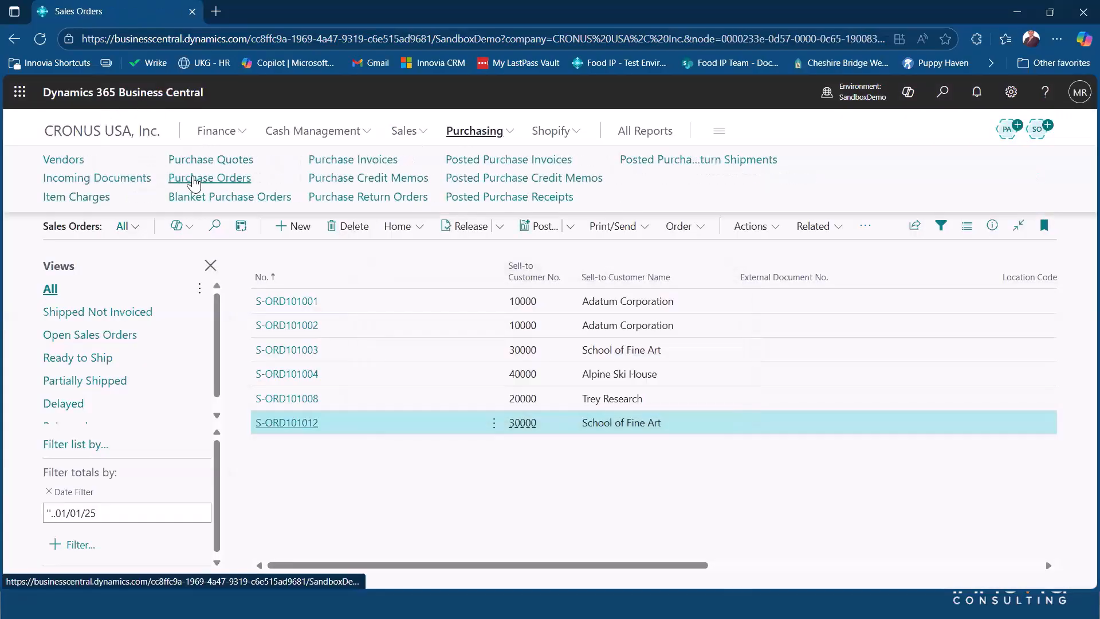
click(194, 179)
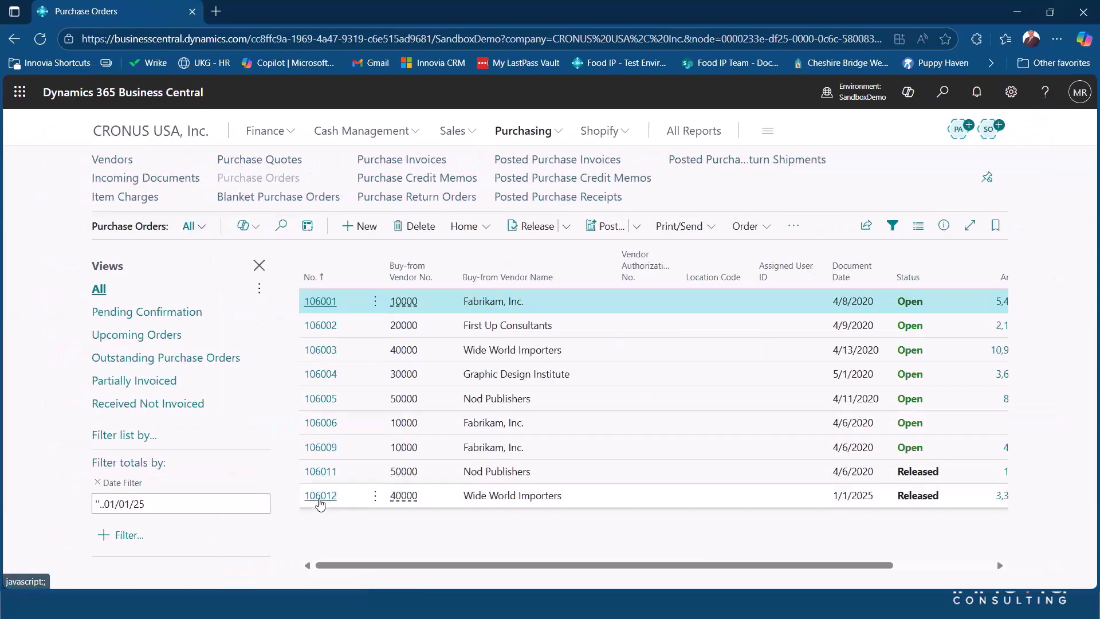
click(320, 496)
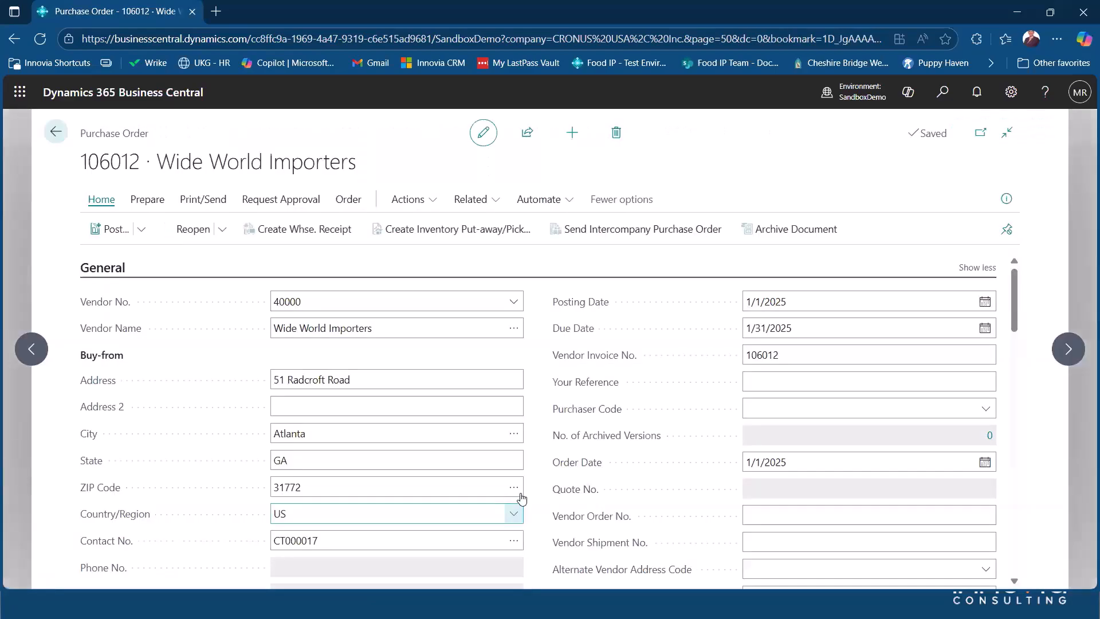
scroll(580, 503, down, 10)
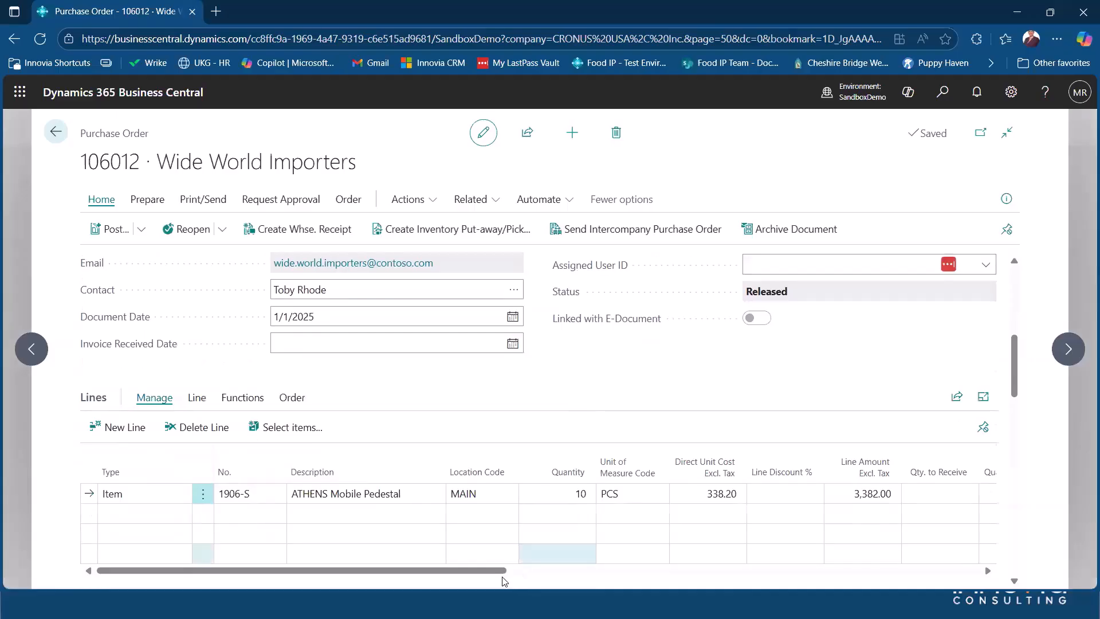
scroll(570, 576, right, 6)
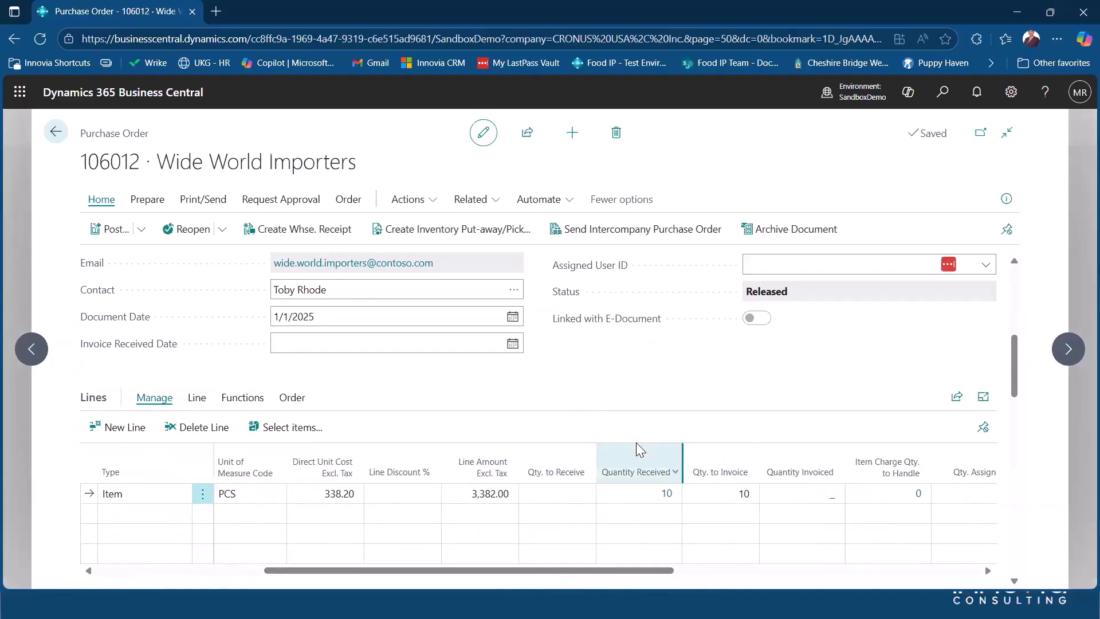
mouse_move(634, 443)
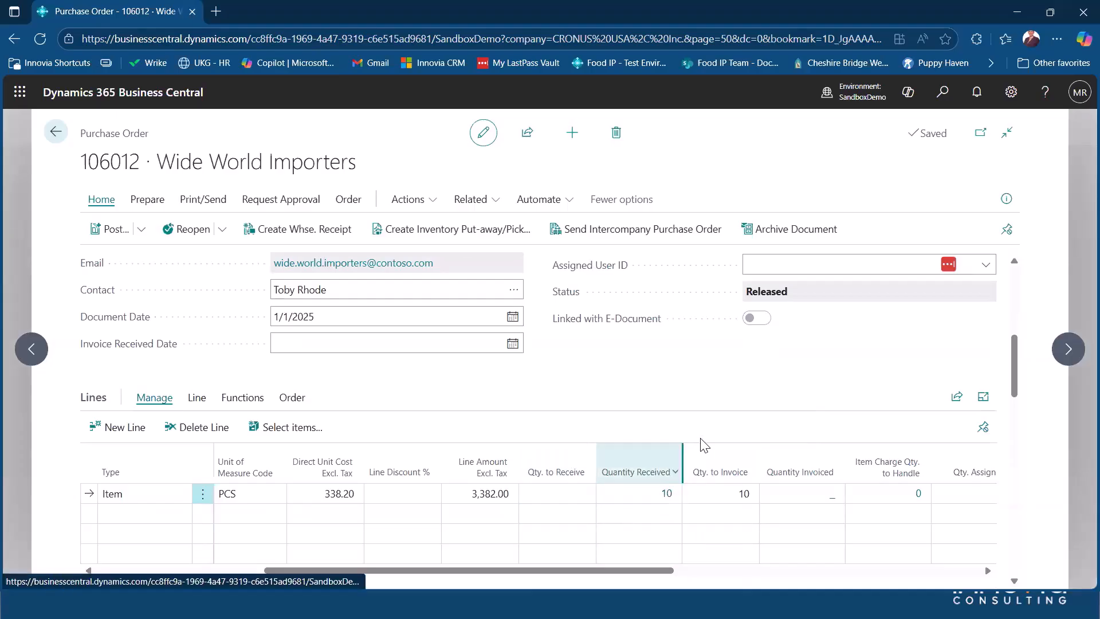
scroll(693, 452, up, 3)
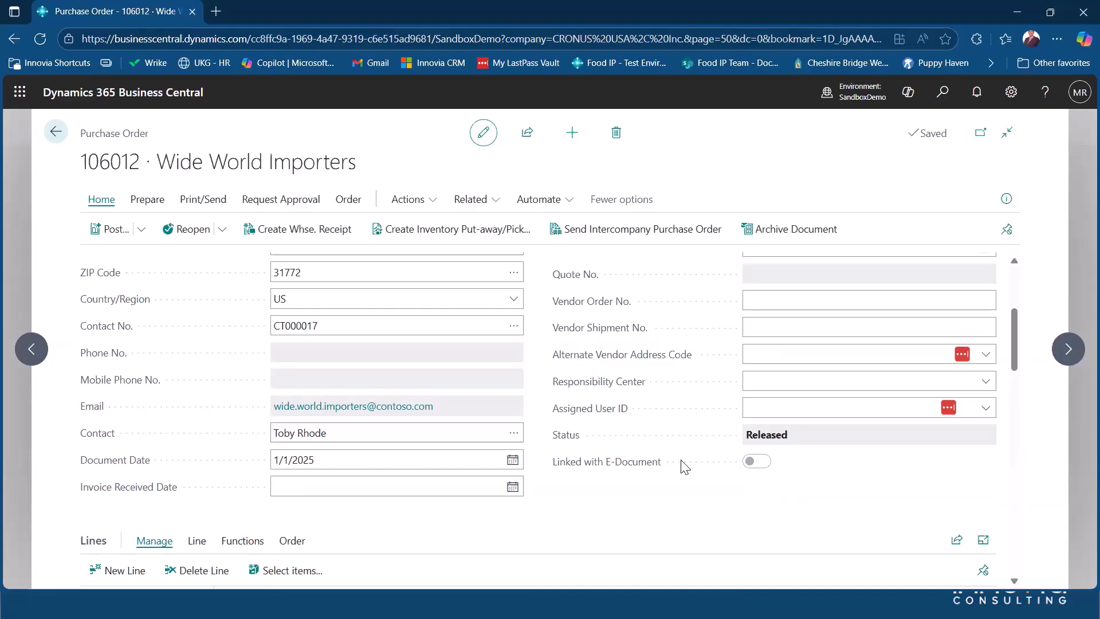
scroll(686, 467, up, 4)
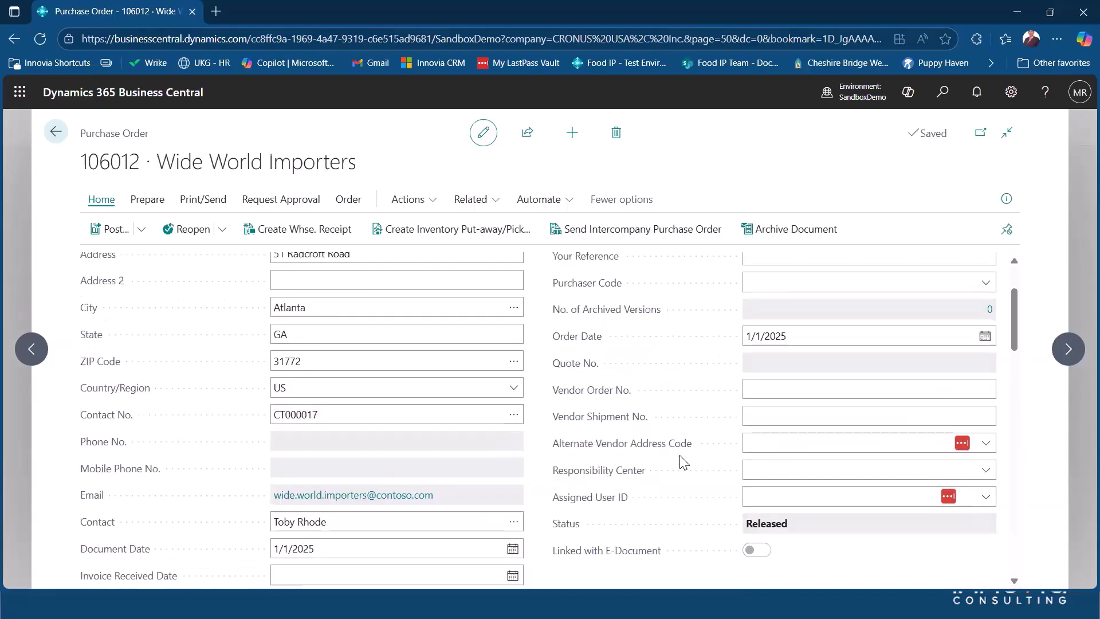
Post the Wide World Importers purchase order with the Invoice option and decline opening the posted invoice.
click(141, 228)
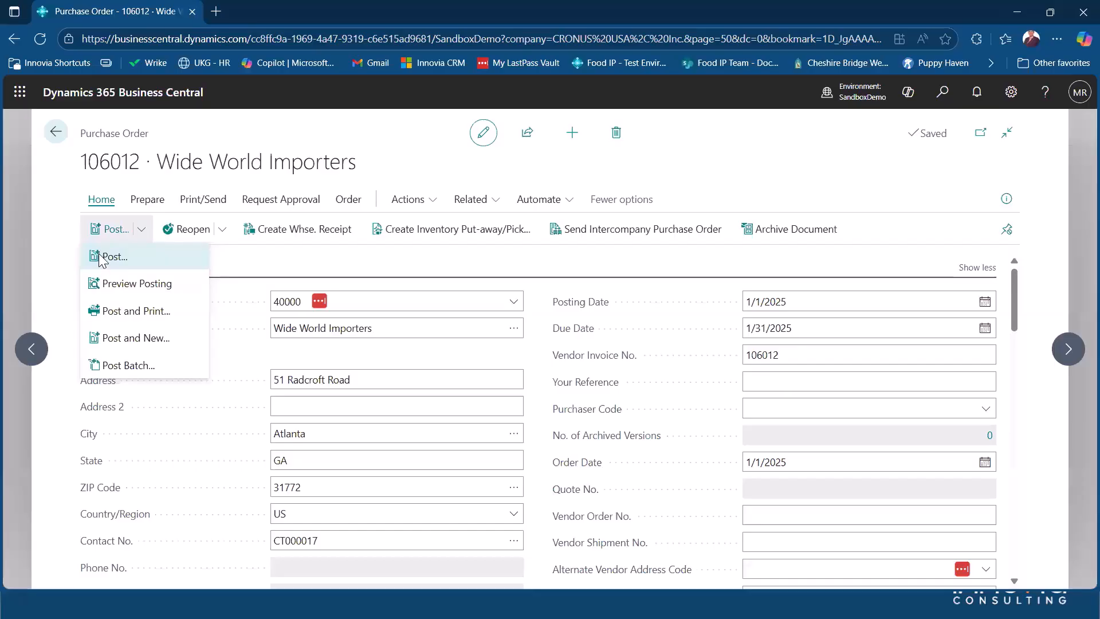
click(102, 257)
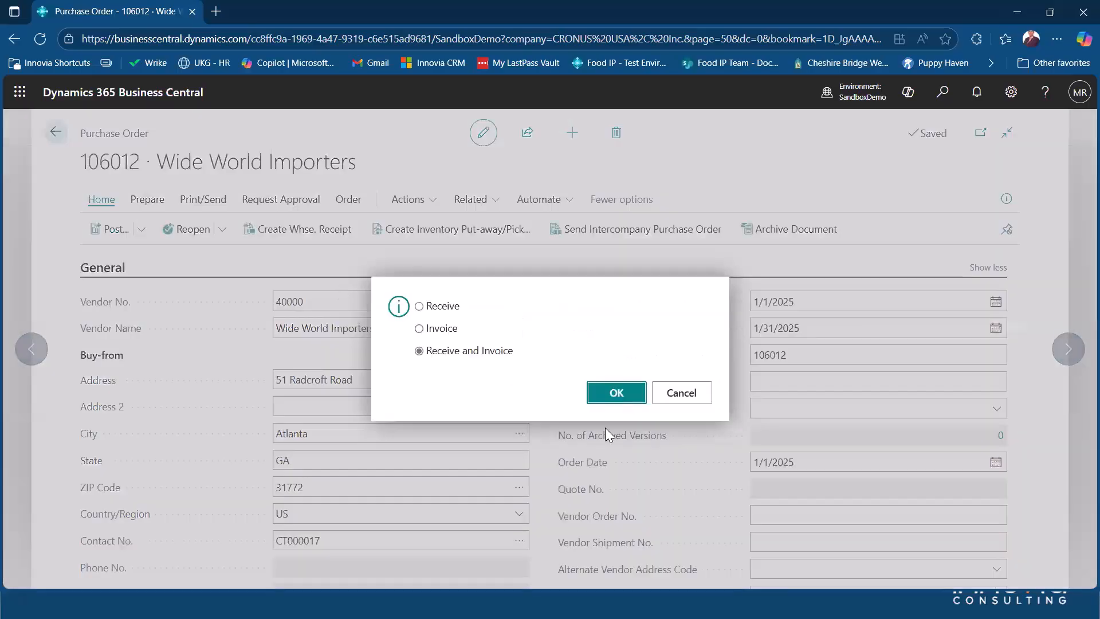
click(450, 336)
click(612, 393)
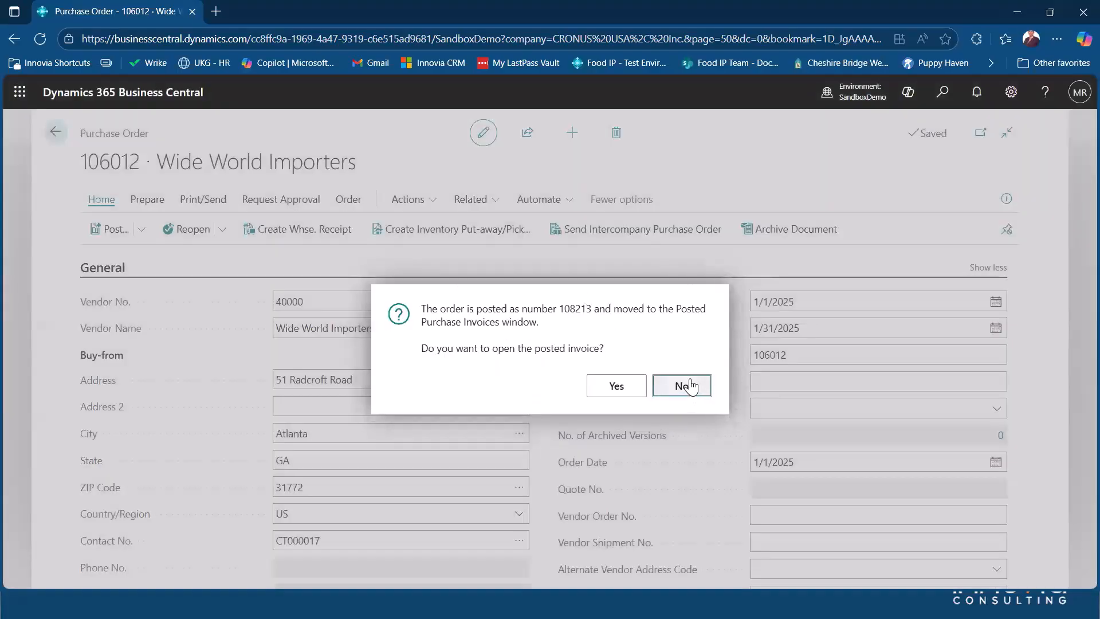
click(695, 388)
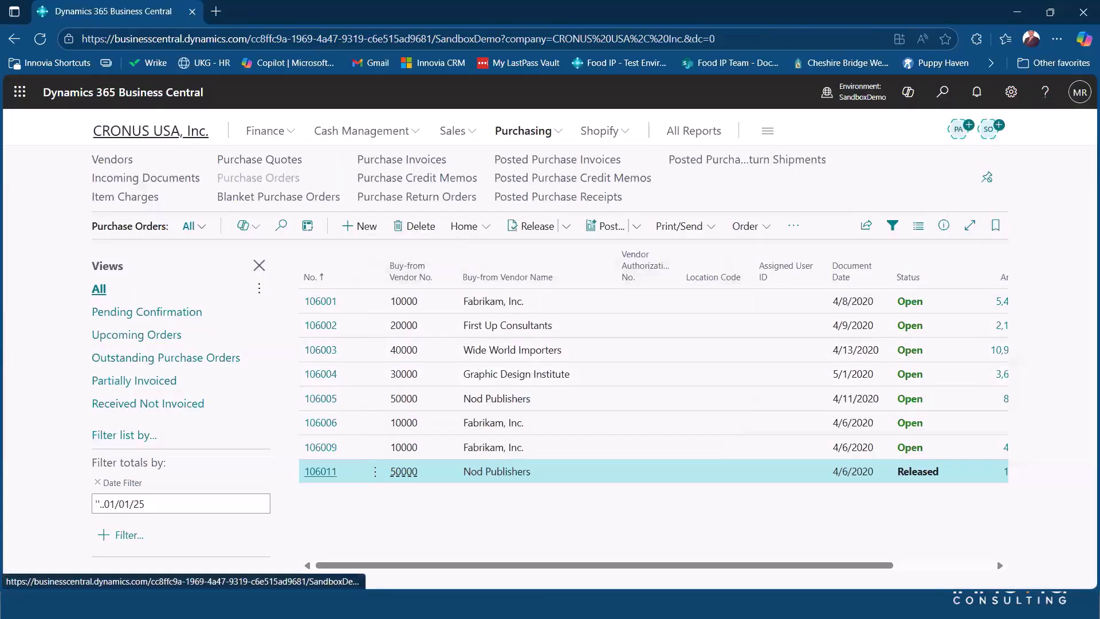
Dismiss the sandbox environment notice on the company home page and open the list of sales orders.
click(151, 131)
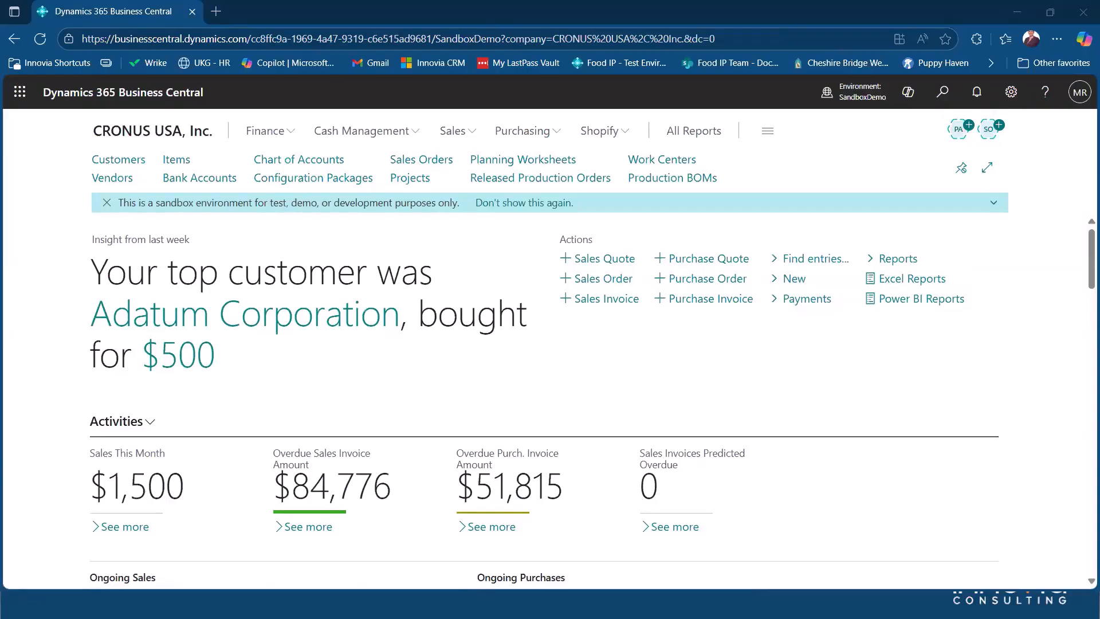
click(106, 203)
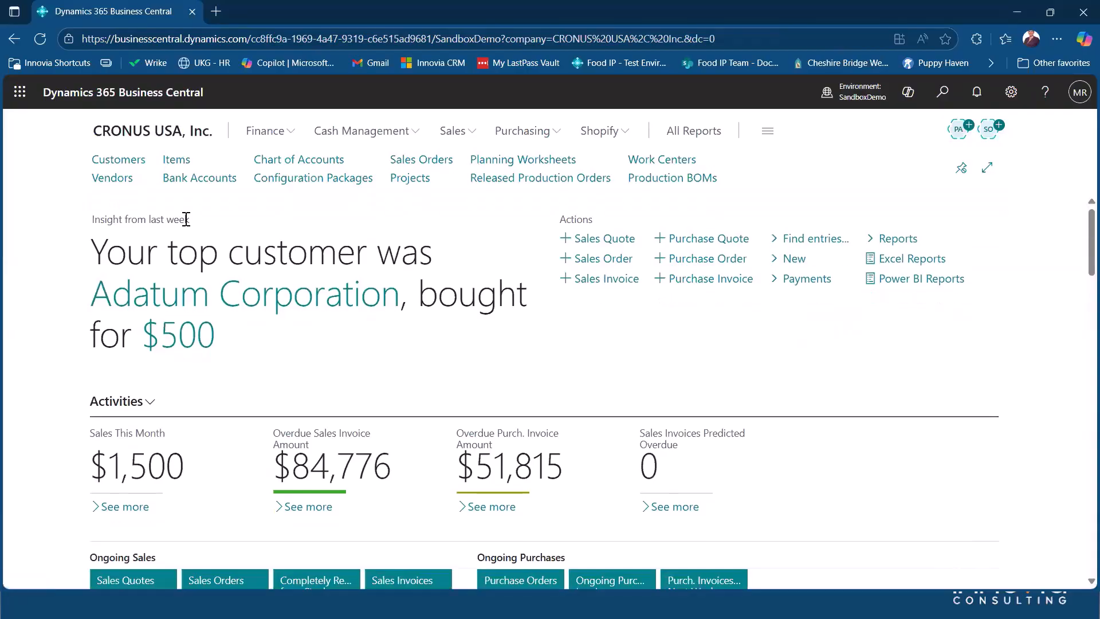
click(453, 132)
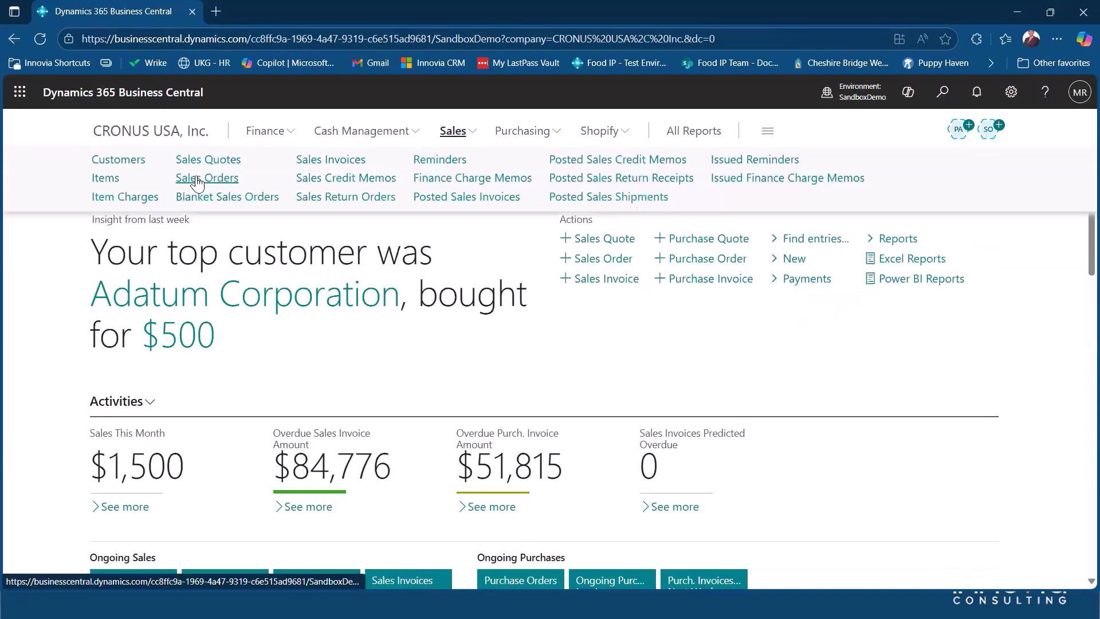
click(201, 179)
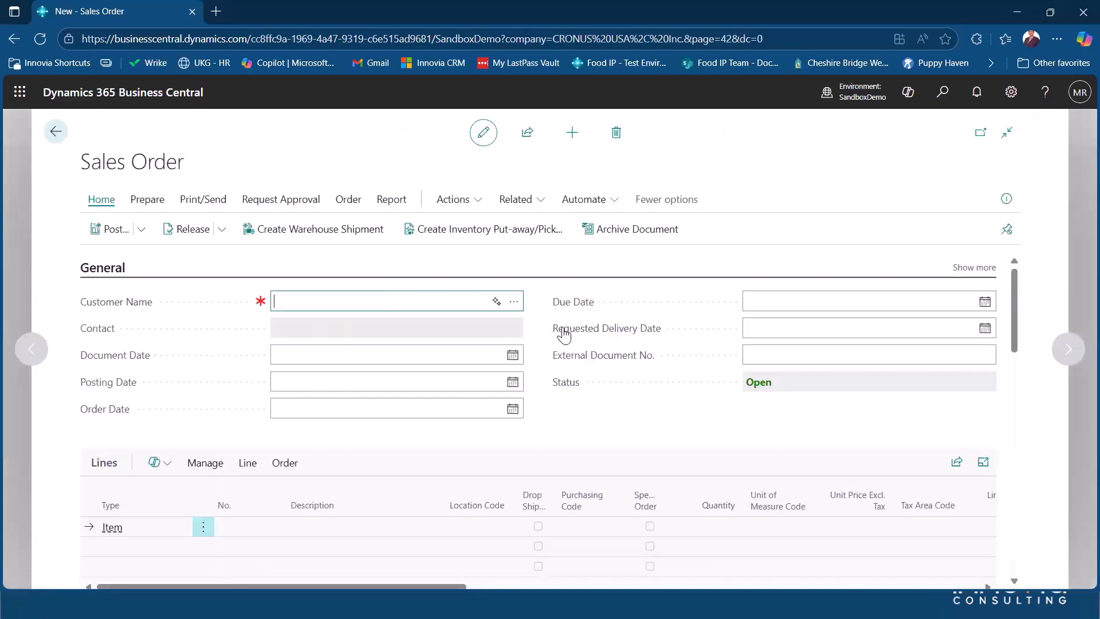
Create a sales order for customer Relecloud and enter the digits of its own order number as the external document number.
click(514, 301)
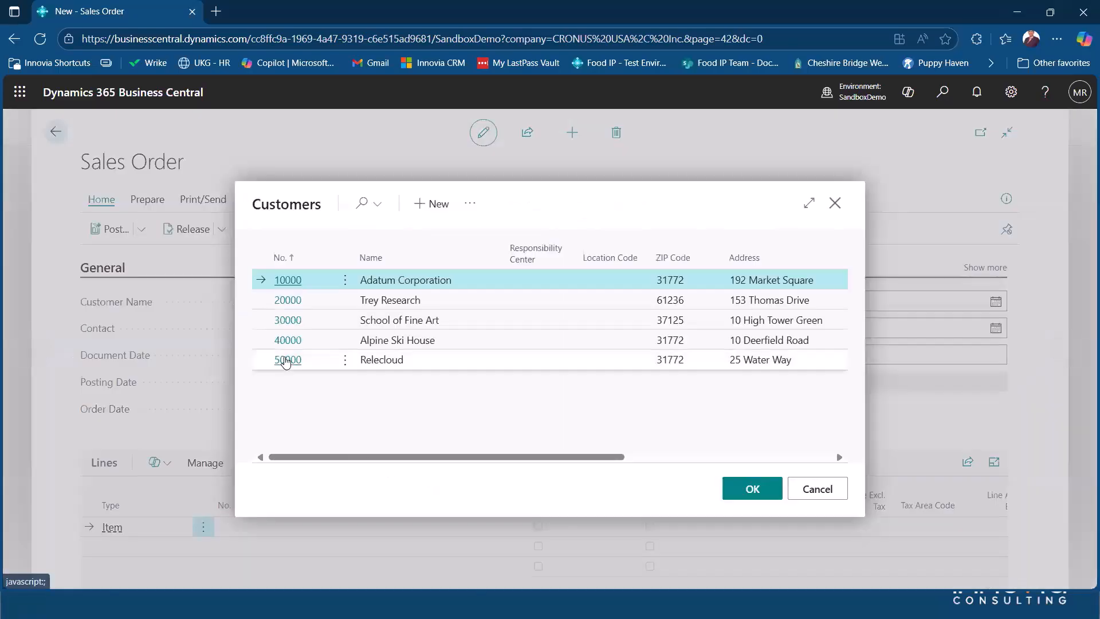
click(288, 359)
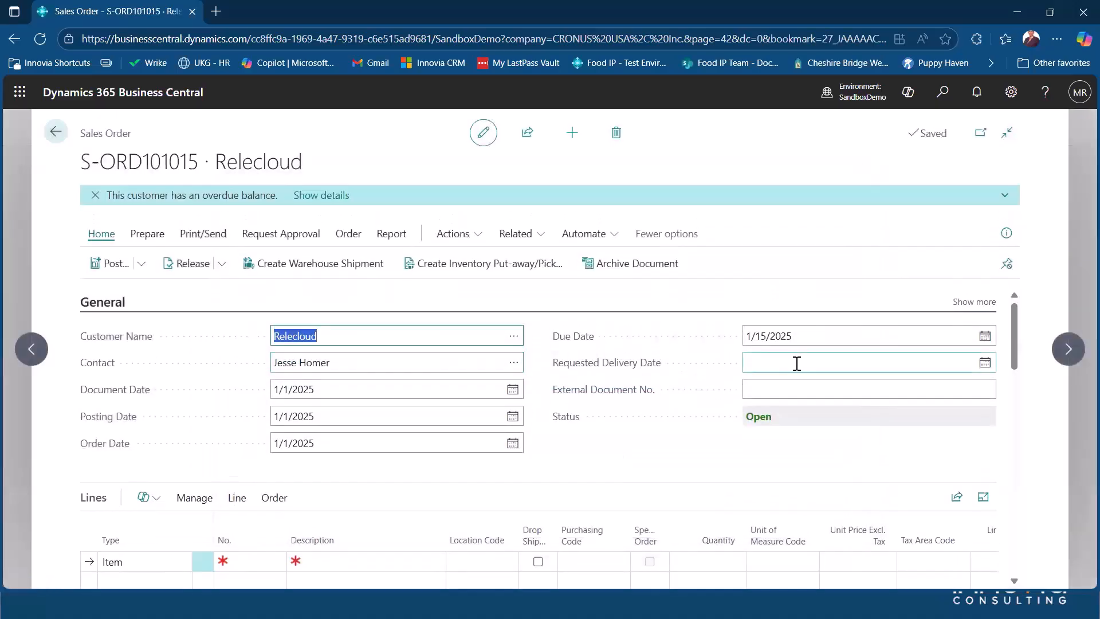
click(789, 386)
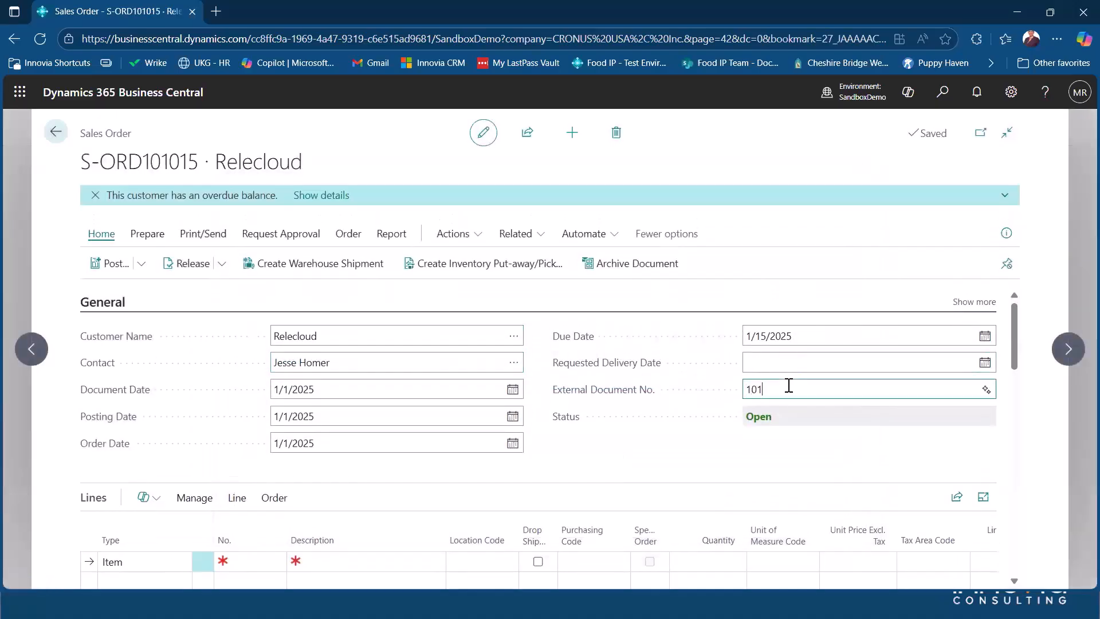
key(Tab)
Add item 1900-S, PARIS Guest Chair, black, to the first line of the Relecloud sales order.
scroll(656, 434, down, 5)
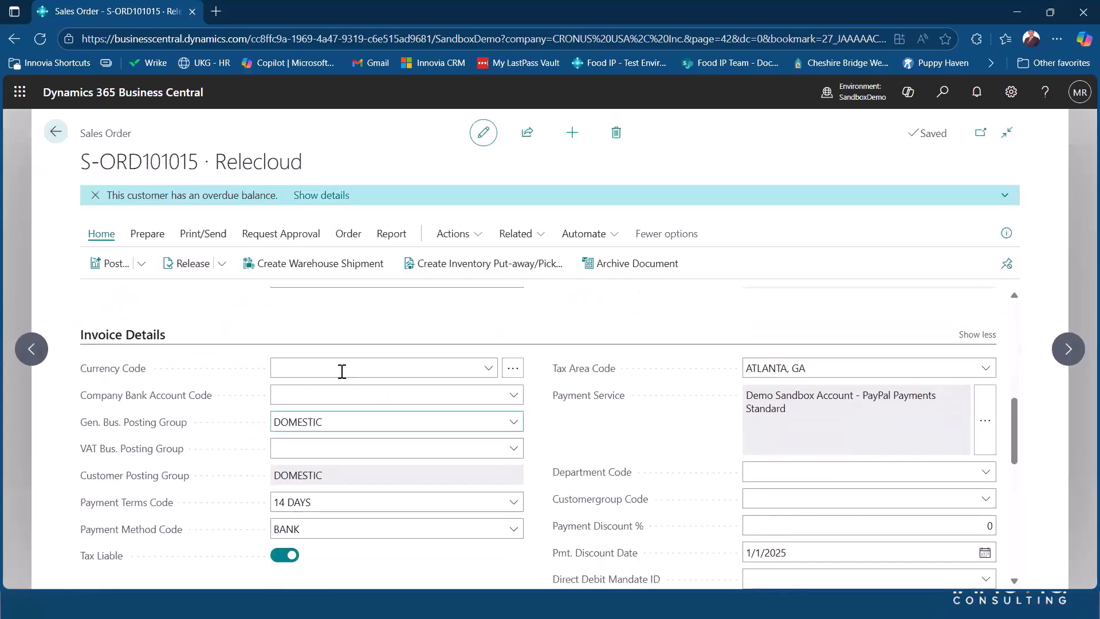
scroll(252, 322, up, 2)
scroll(165, 304, up, 1)
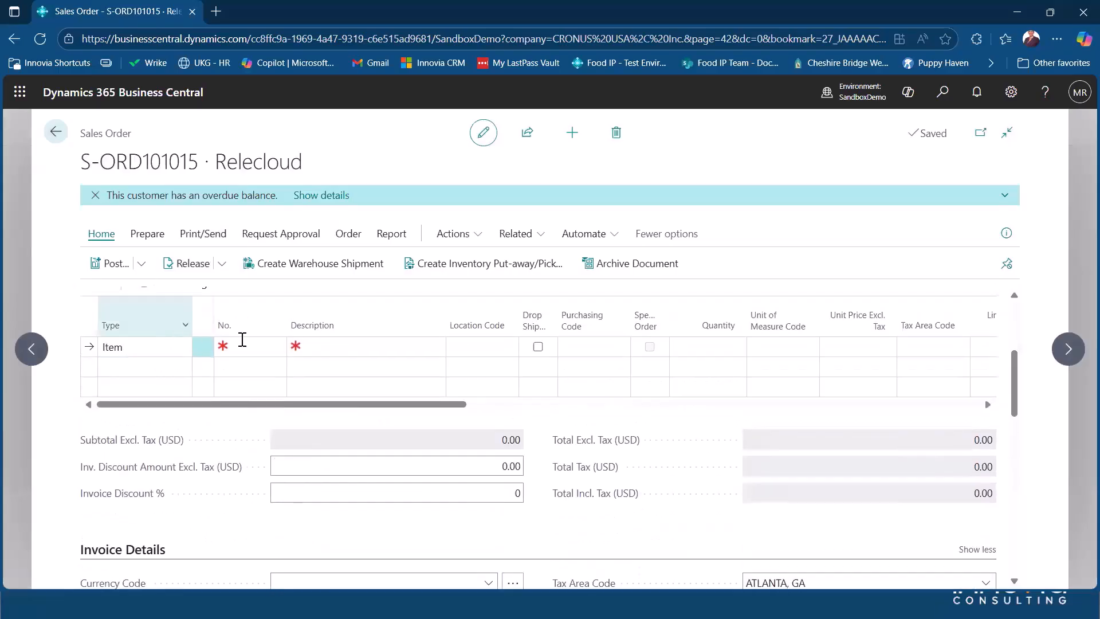
click(281, 347)
click(277, 347)
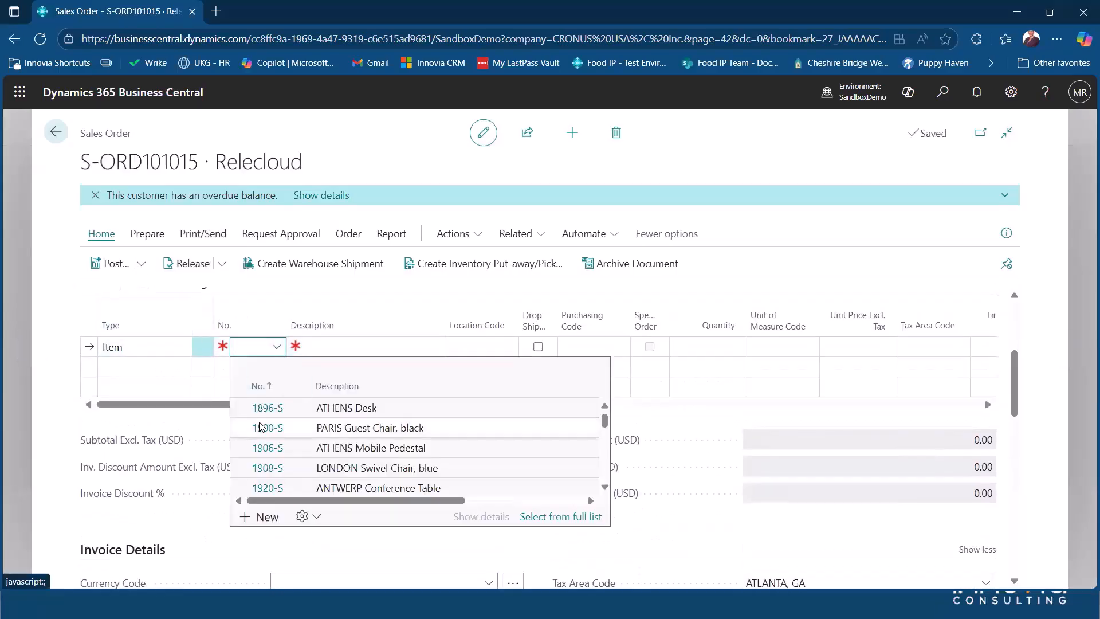
click(260, 427)
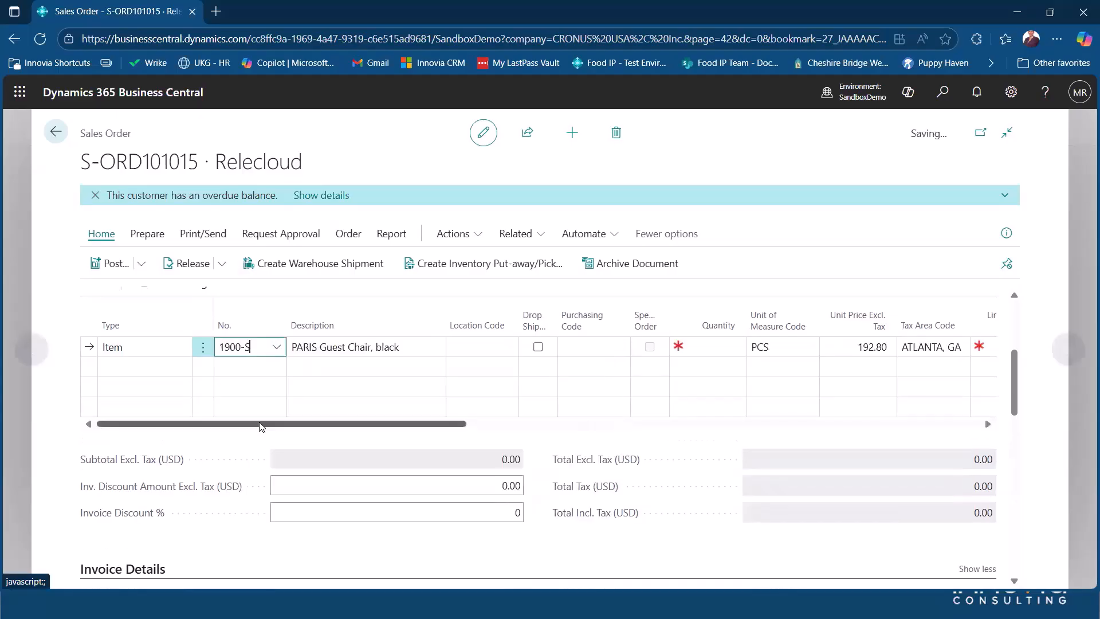
Assign the purchasing code SPEC ORDER to the PARIS Guest Chair line and set its quantity to 15.
click(600, 346)
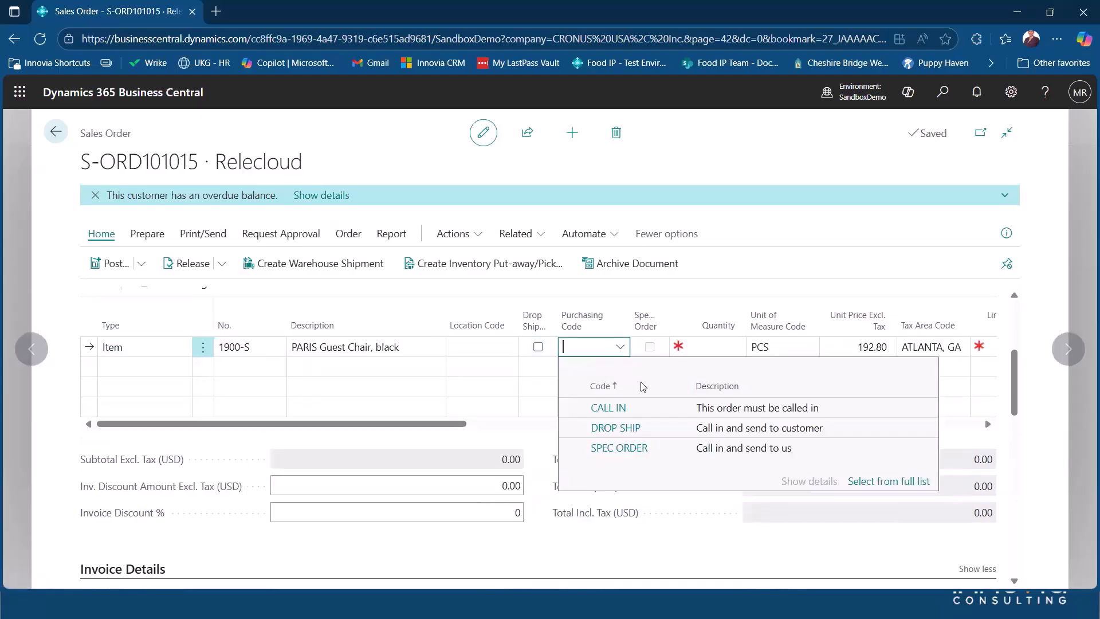
click(639, 450)
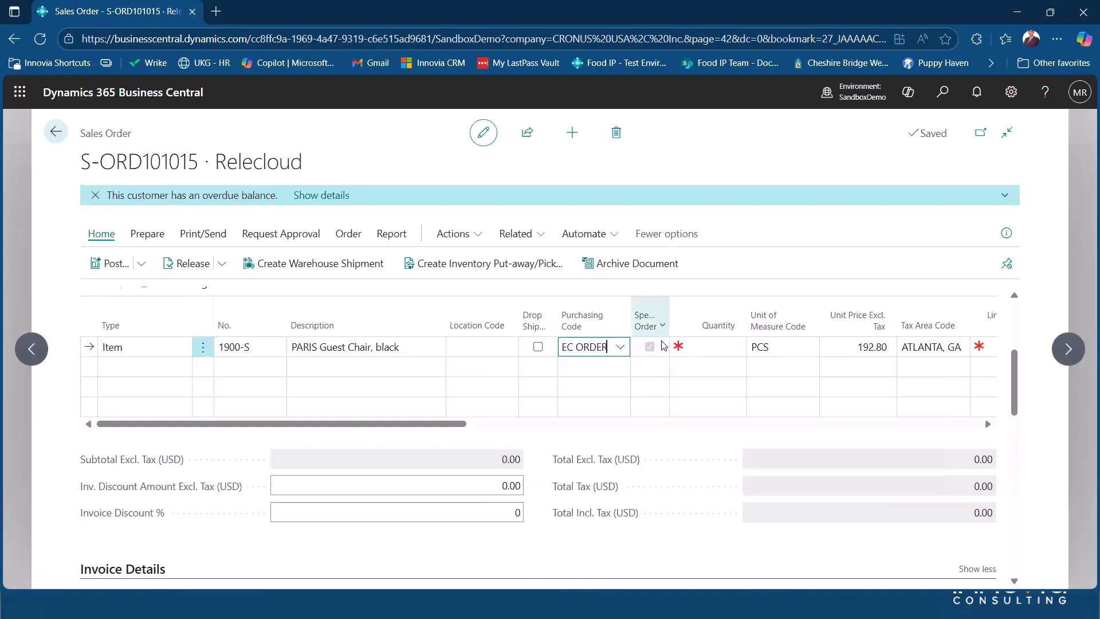
click(704, 347)
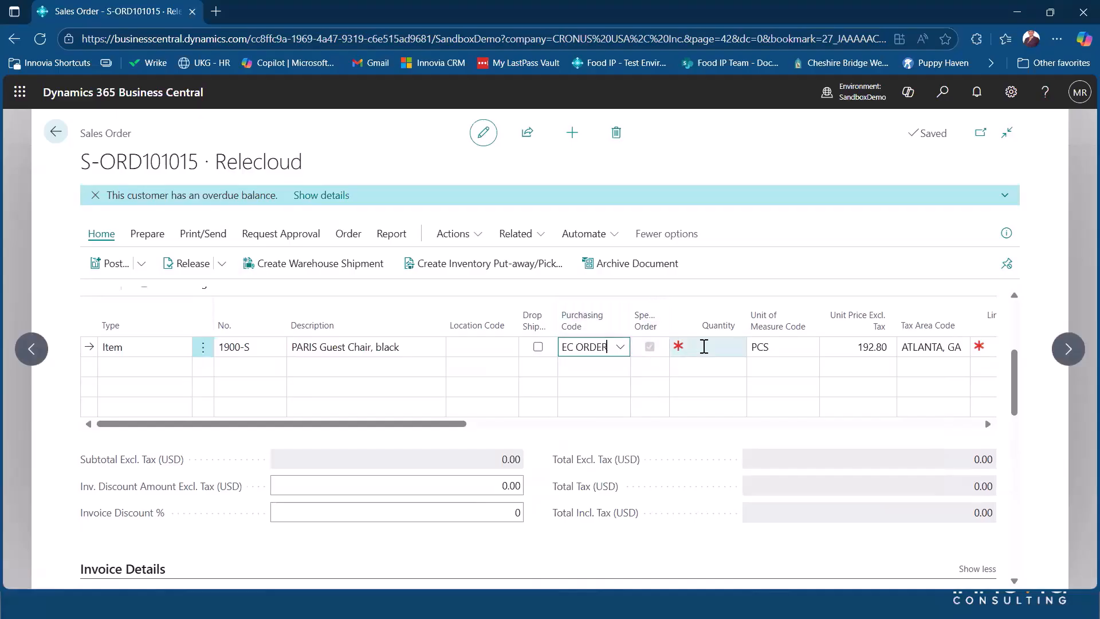
key(Tab)
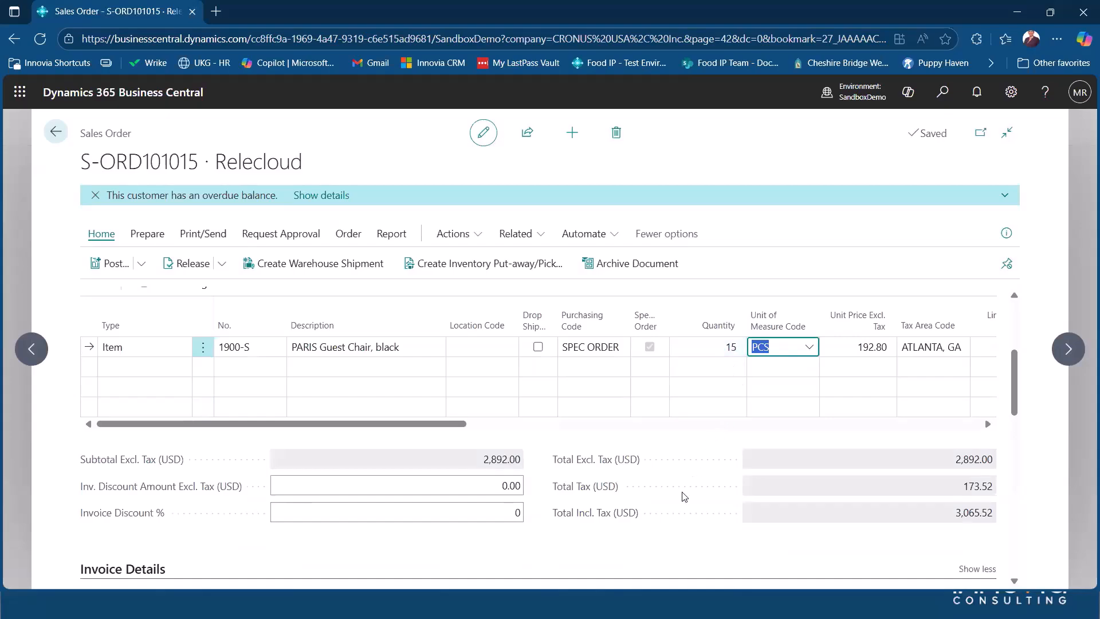
Check the line's purchasing code, release the Relecloud special-order sales order and return to the sales orders list.
scroll(682, 493, down, 5)
scroll(680, 492, up, 5)
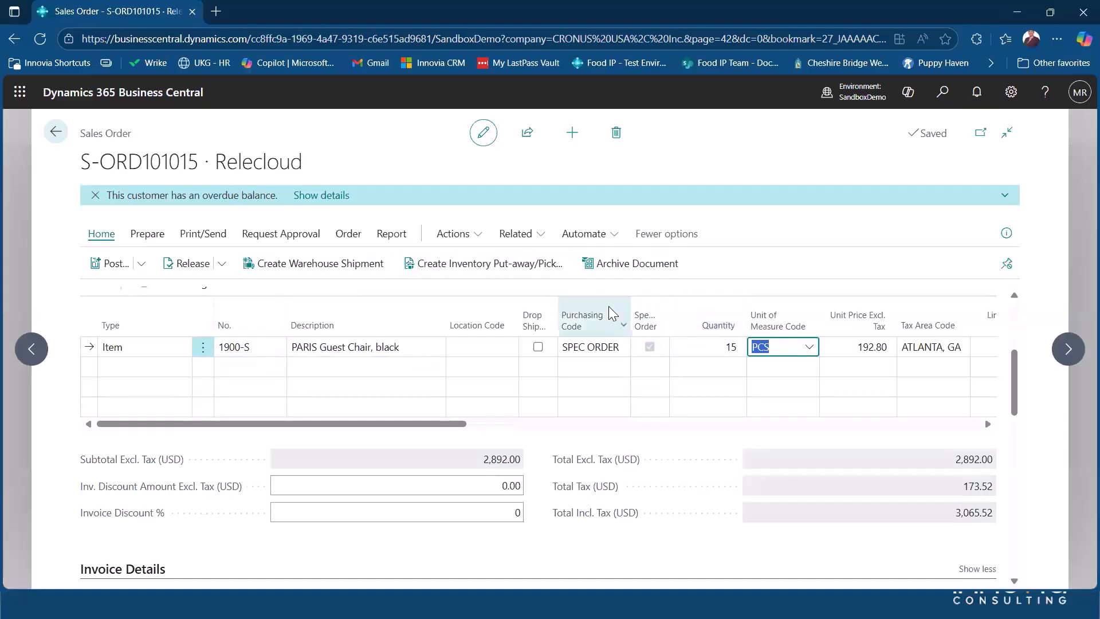
mouse_move(612, 314)
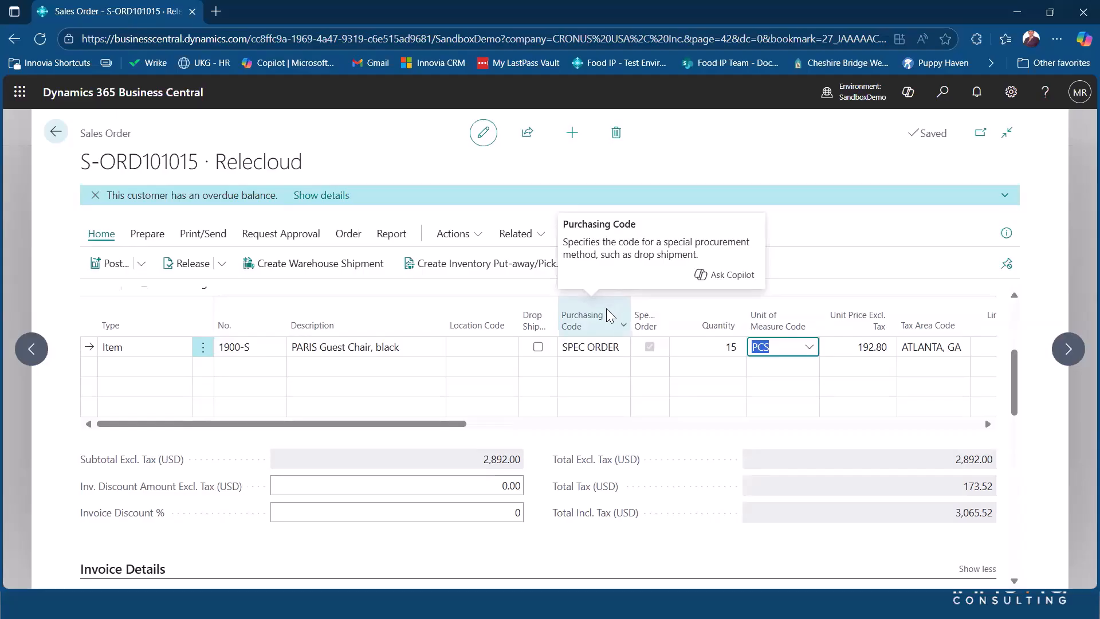
click(183, 260)
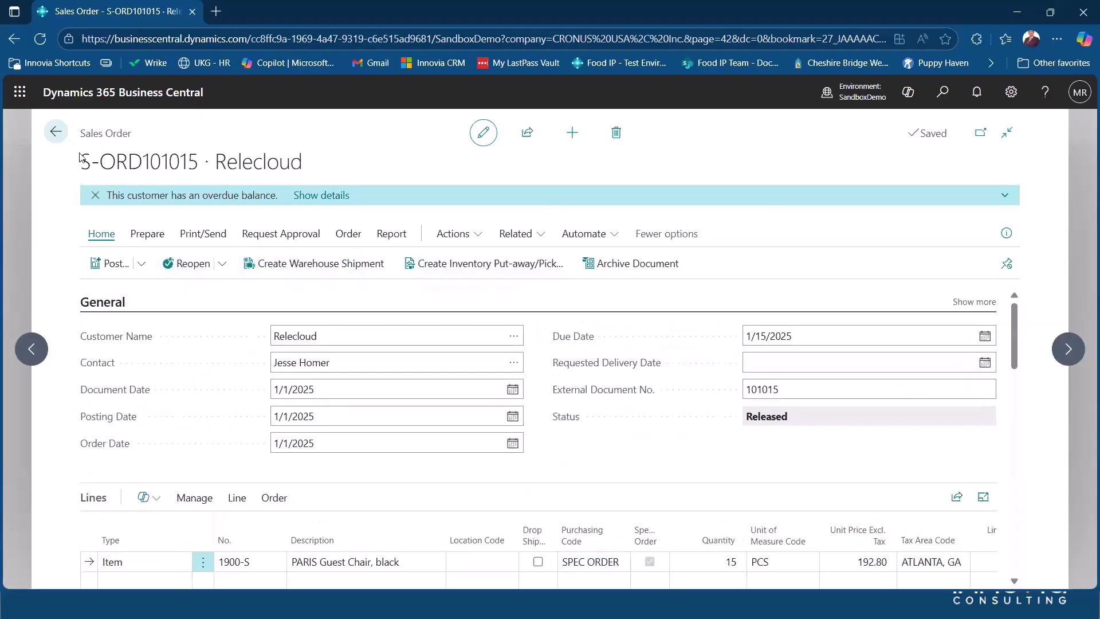
click(55, 132)
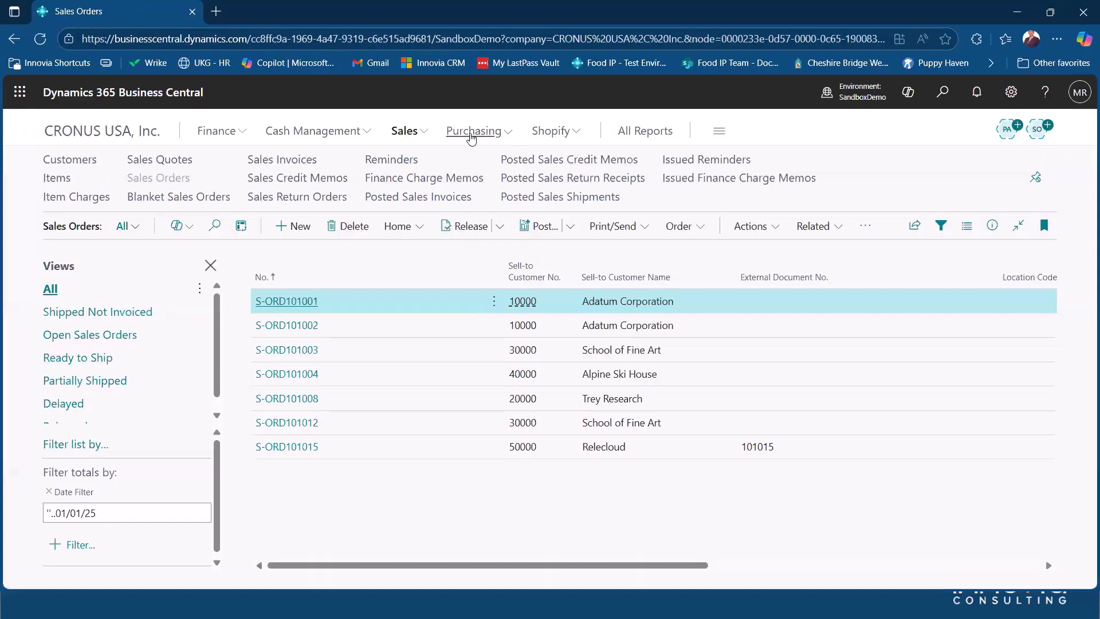
Open the list of purchase orders and start a new, blank purchase order.
click(470, 133)
click(226, 179)
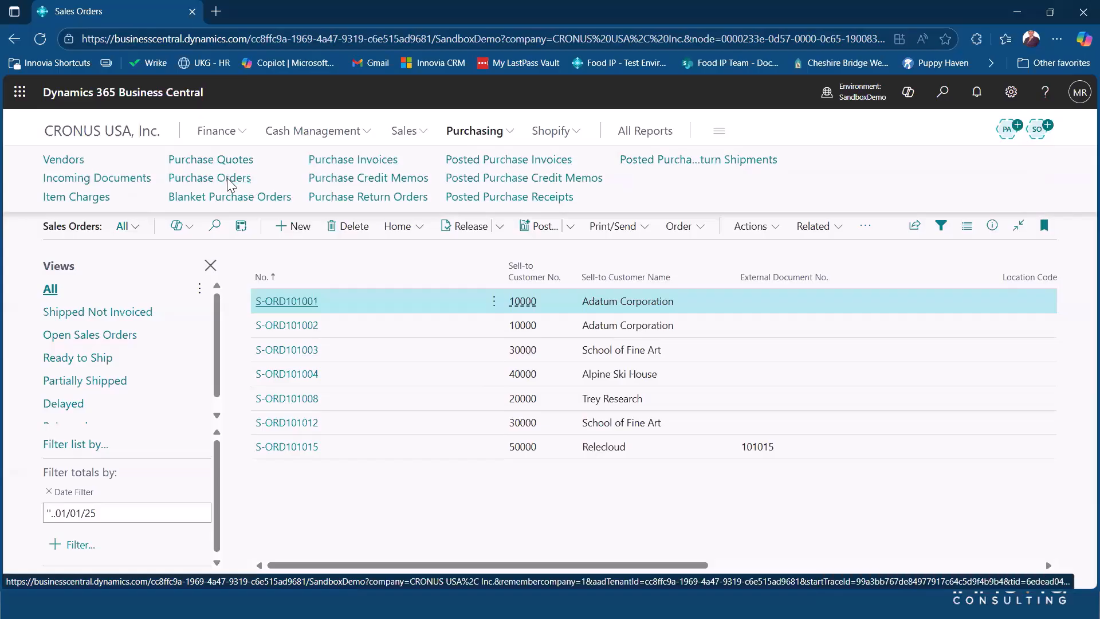
click(363, 228)
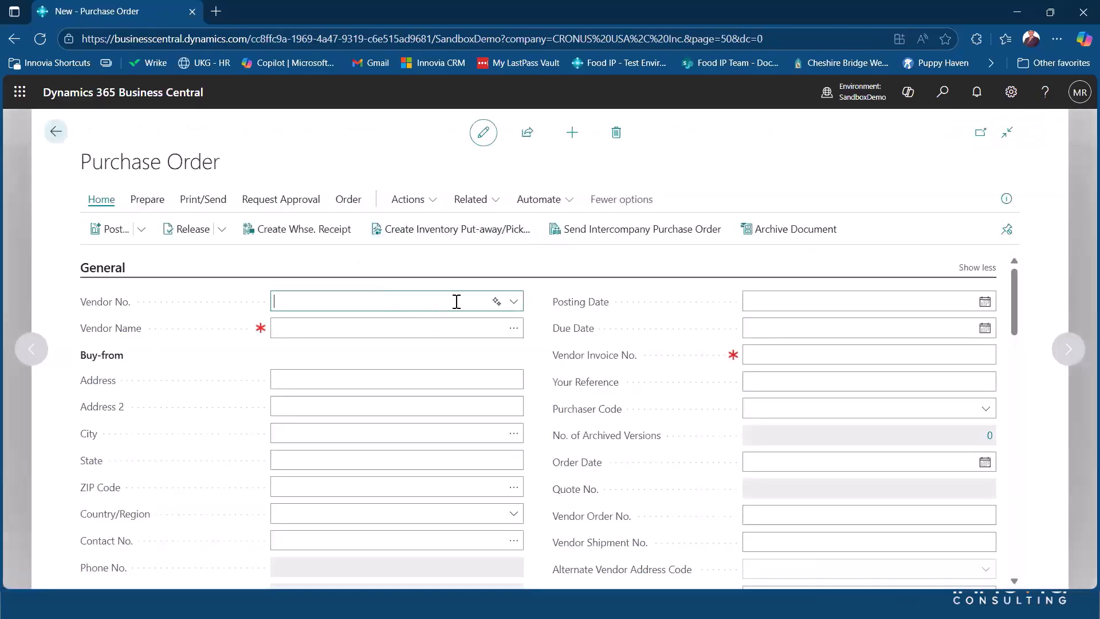
Set the new purchase order's vendor to Wide World Importers and enter a vendor invoice number matching the purchase order number.
click(513, 301)
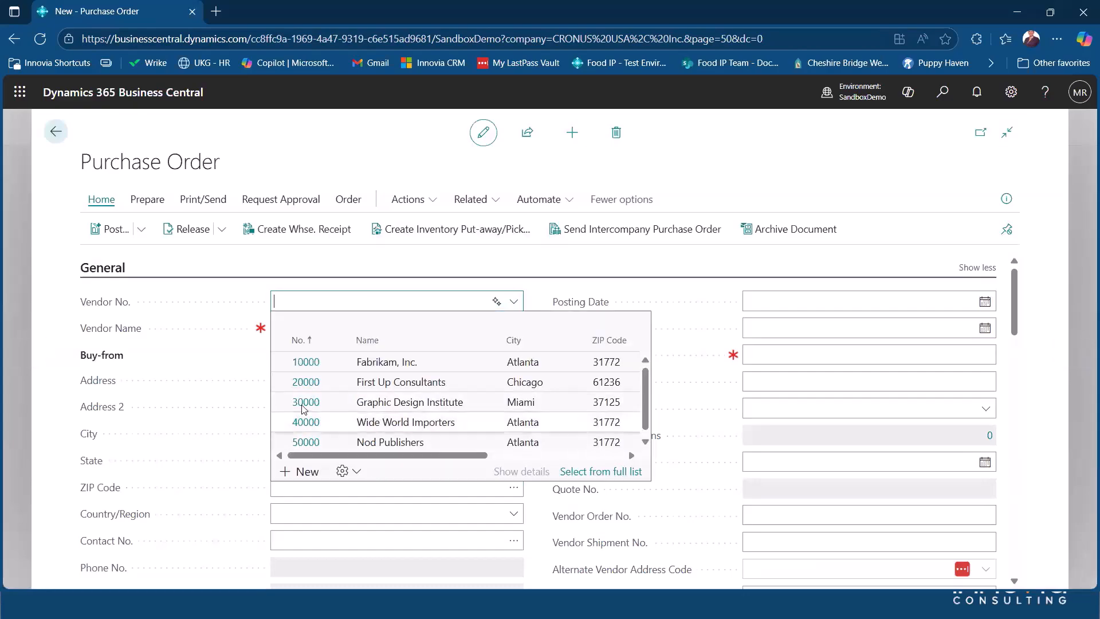
click(307, 422)
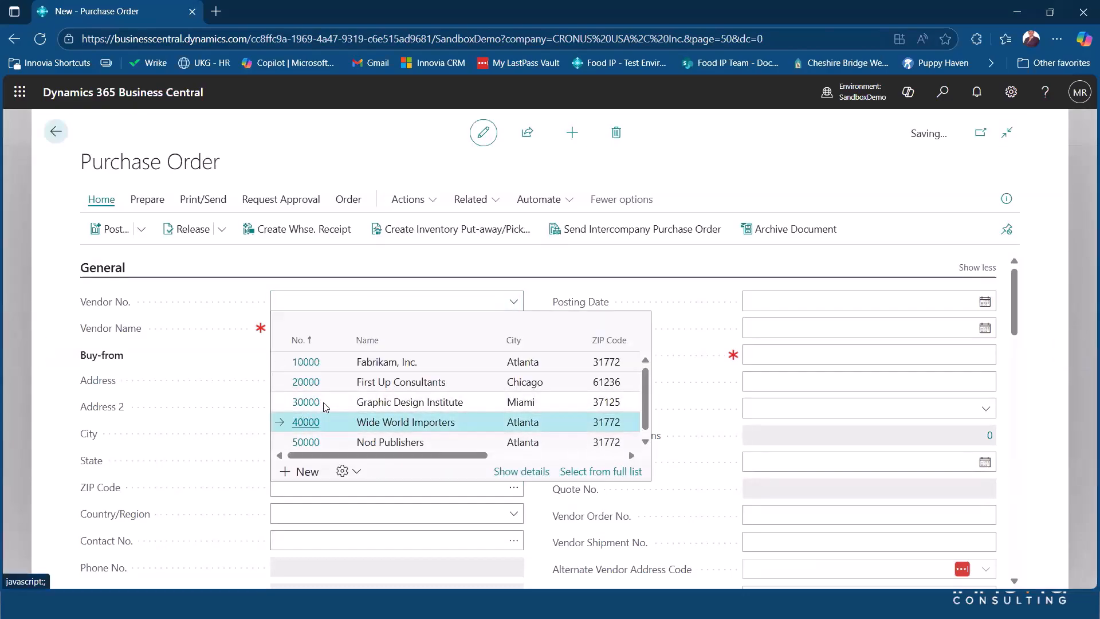
click(816, 348)
text(10)
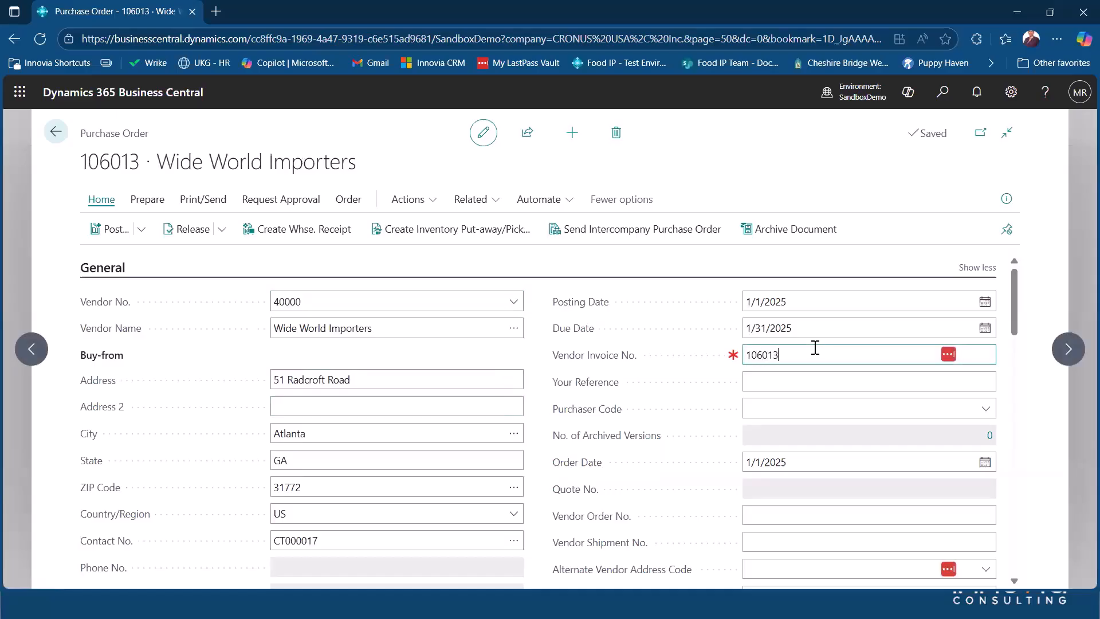
text(6013)
key(Tab)
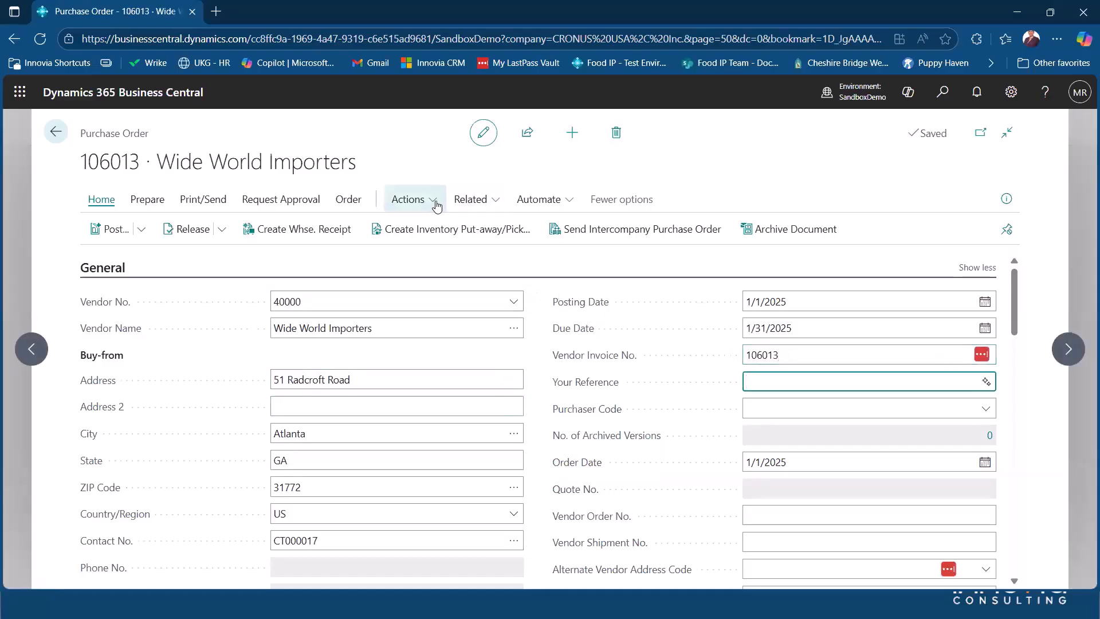
Try to get the special-order sales order into the purchase order.
click(436, 206)
mouse_move(489, 224)
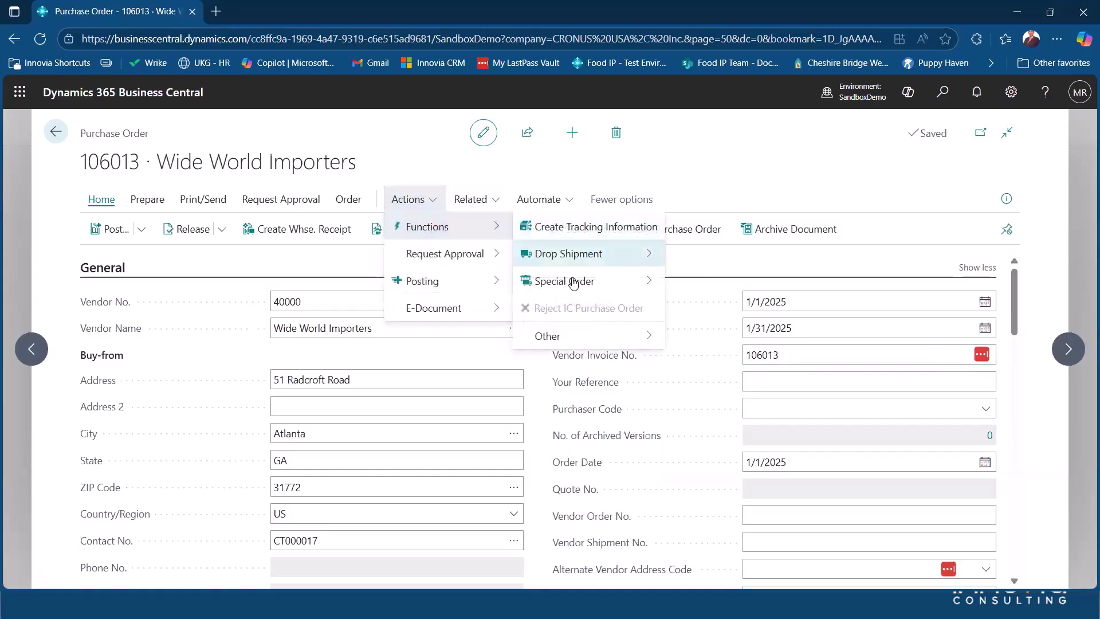
mouse_move(580, 282)
click(697, 283)
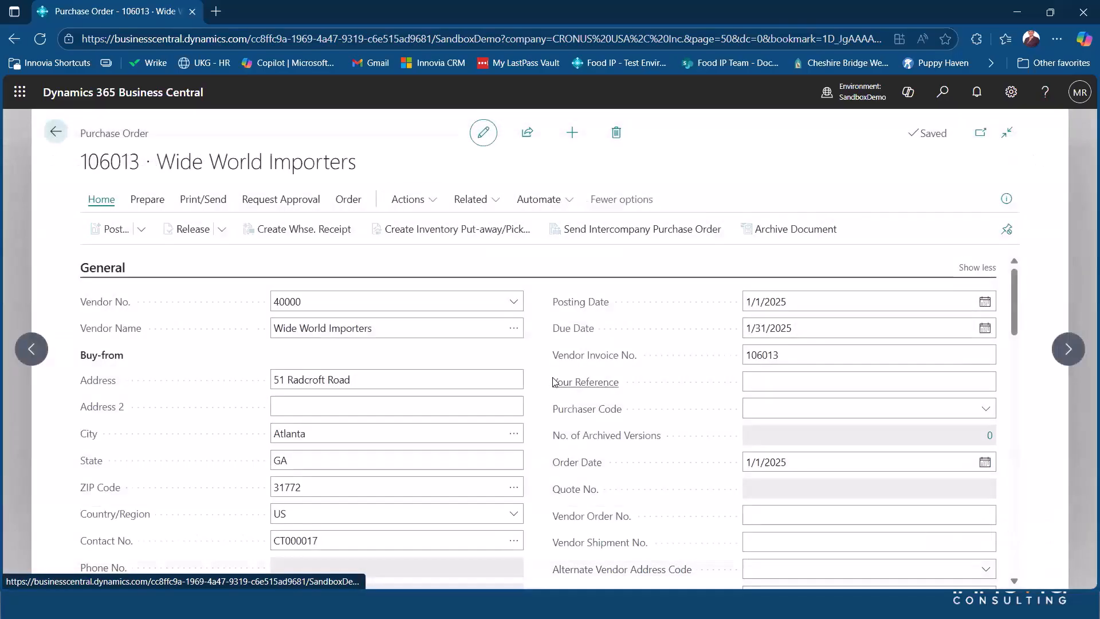
Set the purchase order's Ship-to to Customer Address and choose Relecloud as the customer.
scroll(554, 378, down, 10)
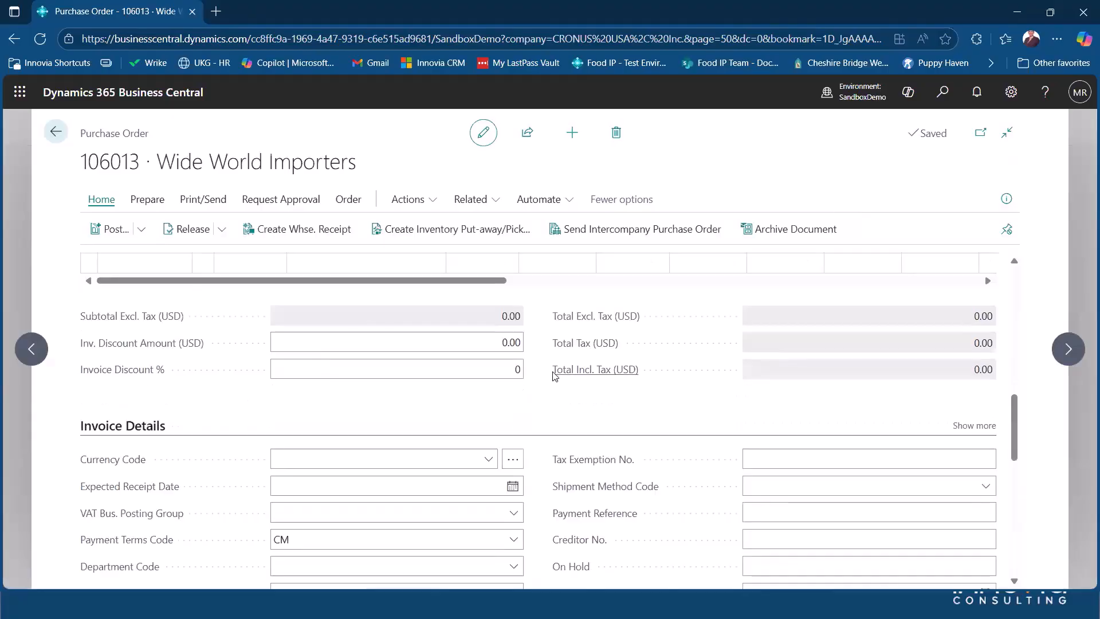
scroll(553, 386, down, 4)
click(512, 479)
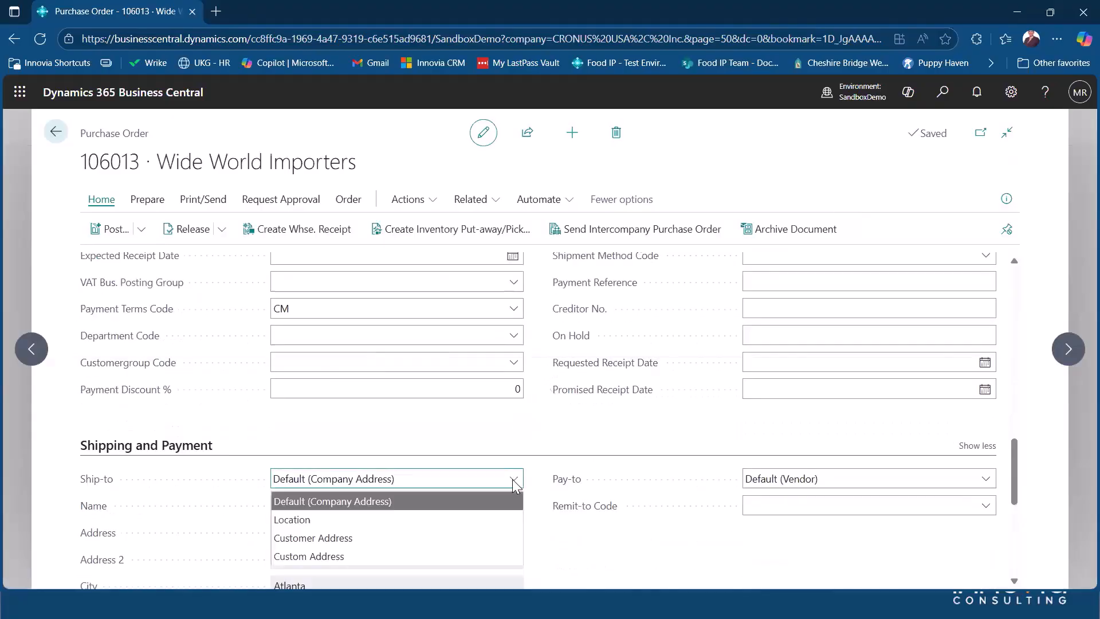
click(465, 536)
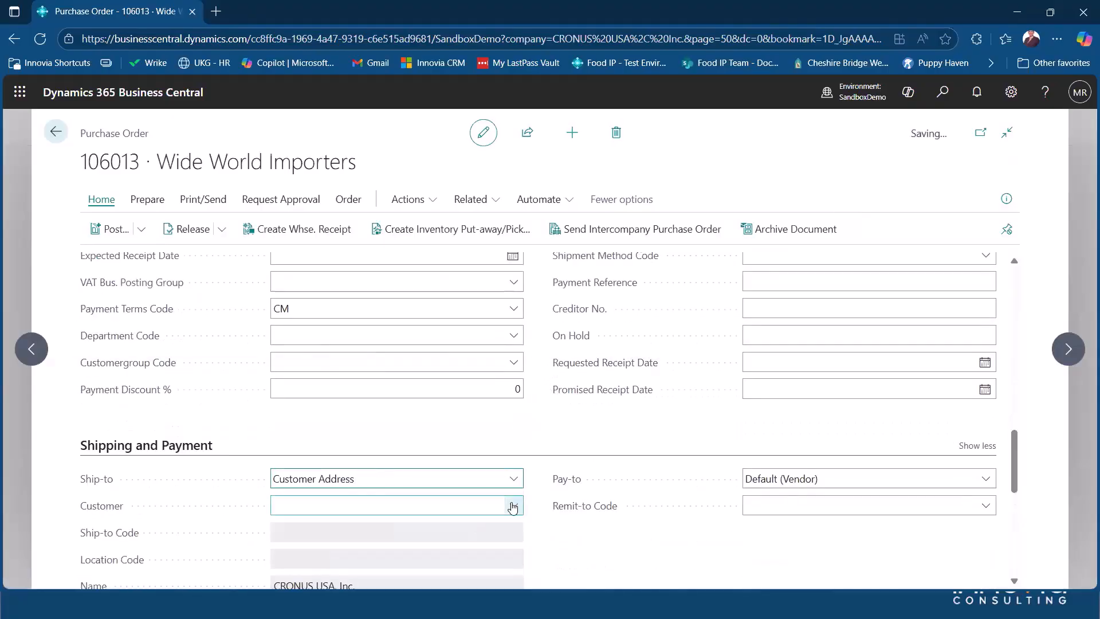
click(512, 505)
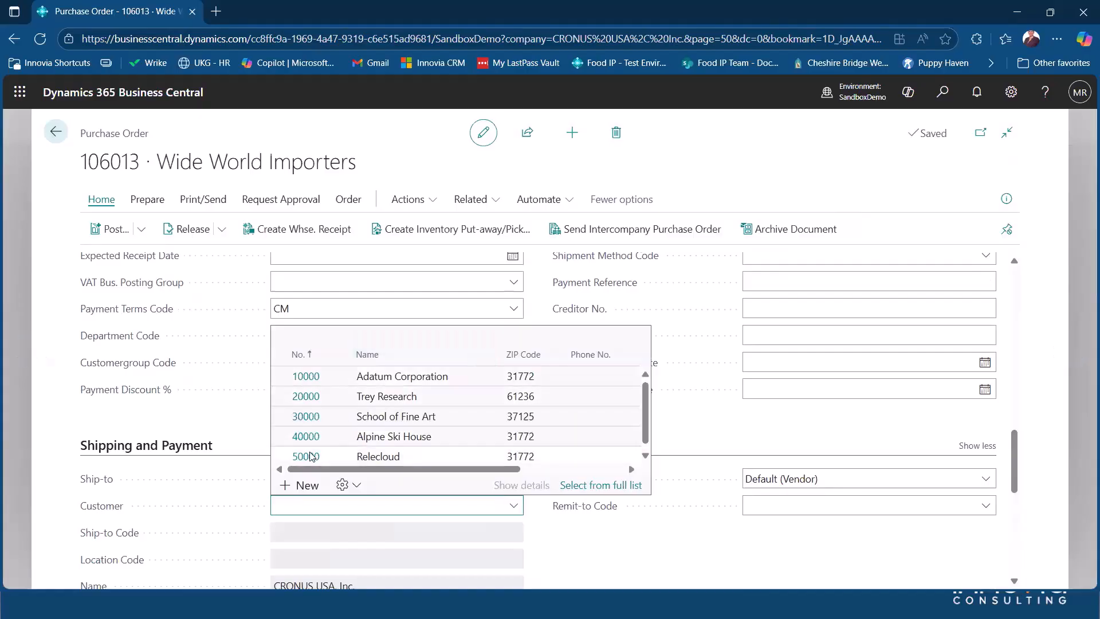
click(309, 457)
Get Relecloud's special-order sales order so its PARIS Guest Chair line is added to the purchase order.
scroll(338, 320, up, 10)
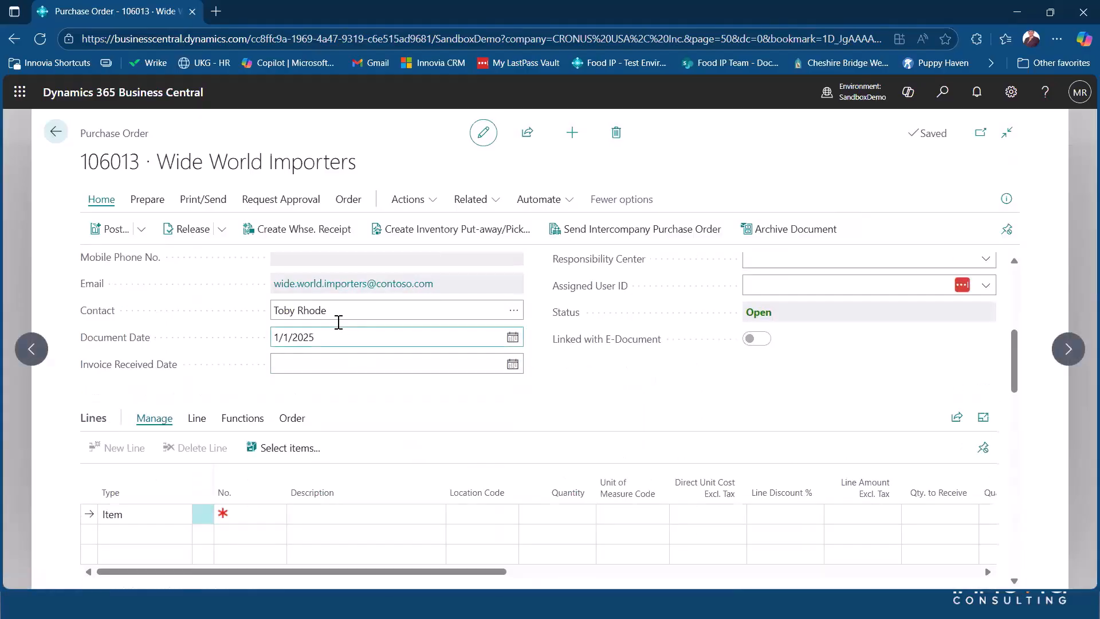
scroll(329, 341, down, 10)
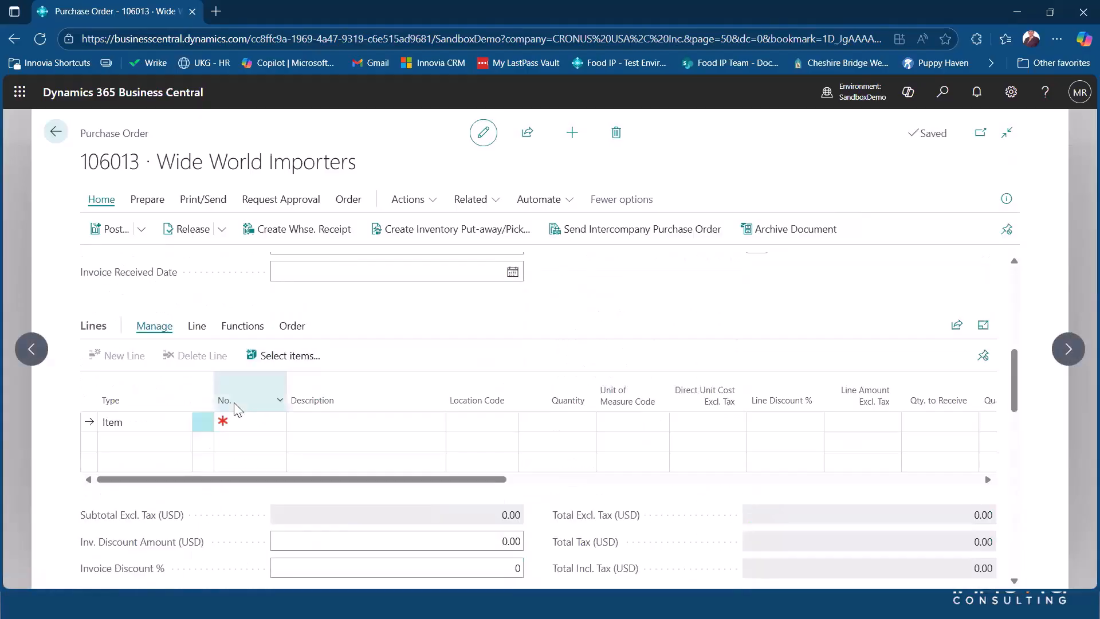
click(431, 201)
mouse_move(441, 226)
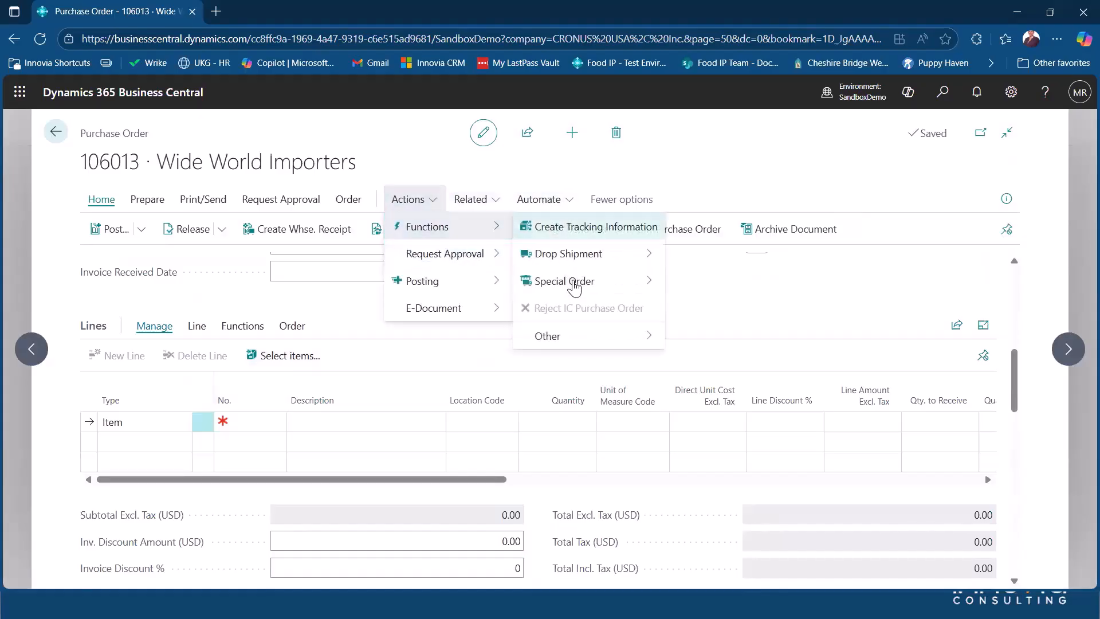
click(722, 286)
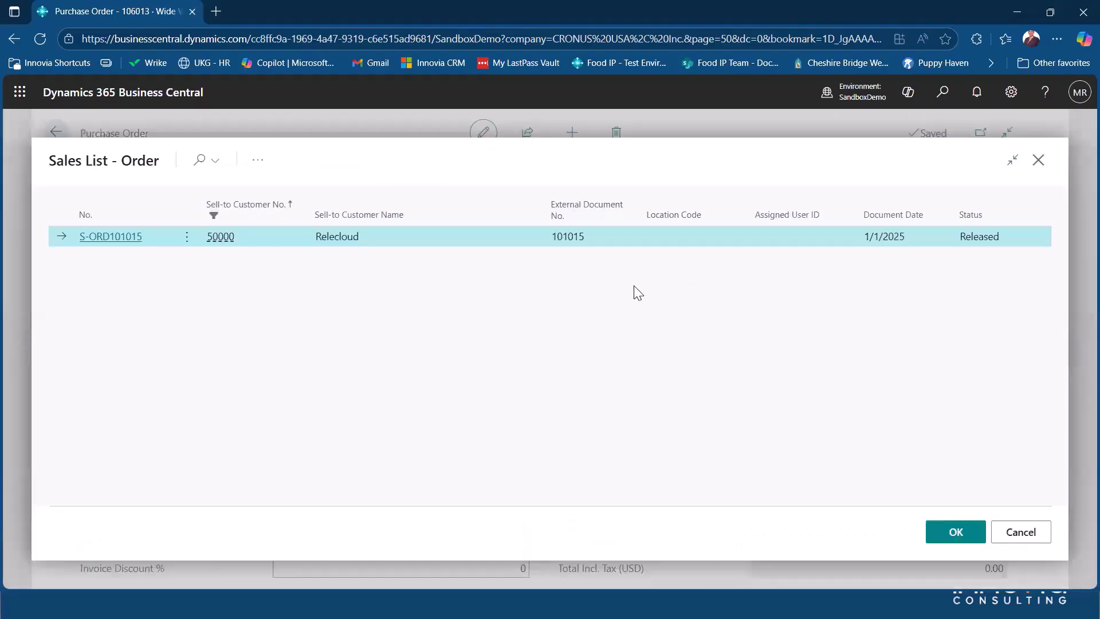
click(954, 535)
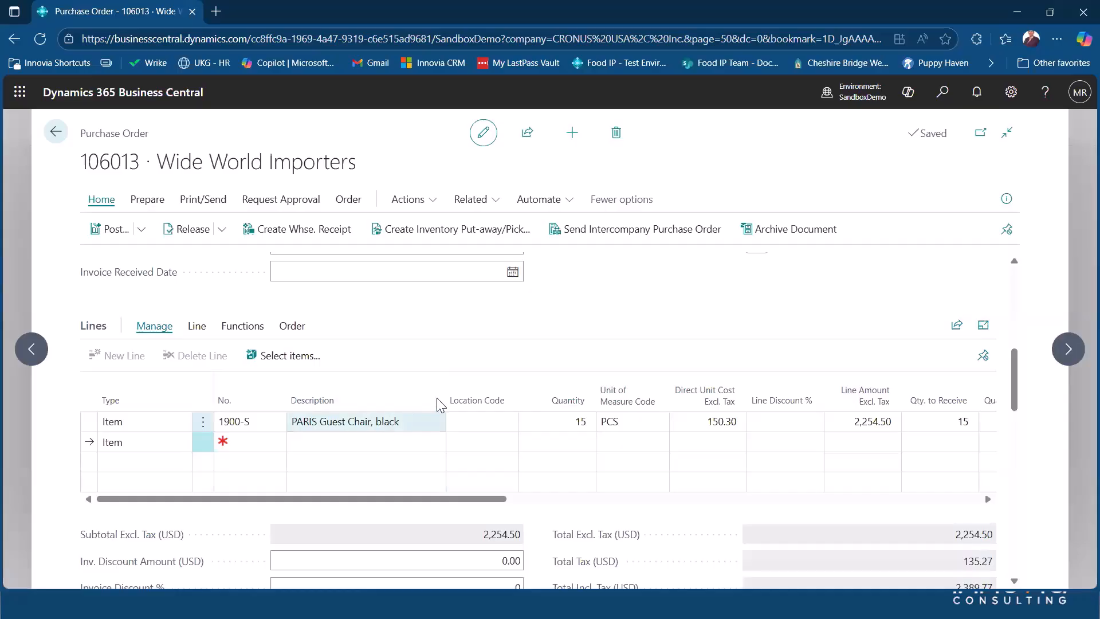
Release the Wide World Importers purchase order and close it.
click(390, 422)
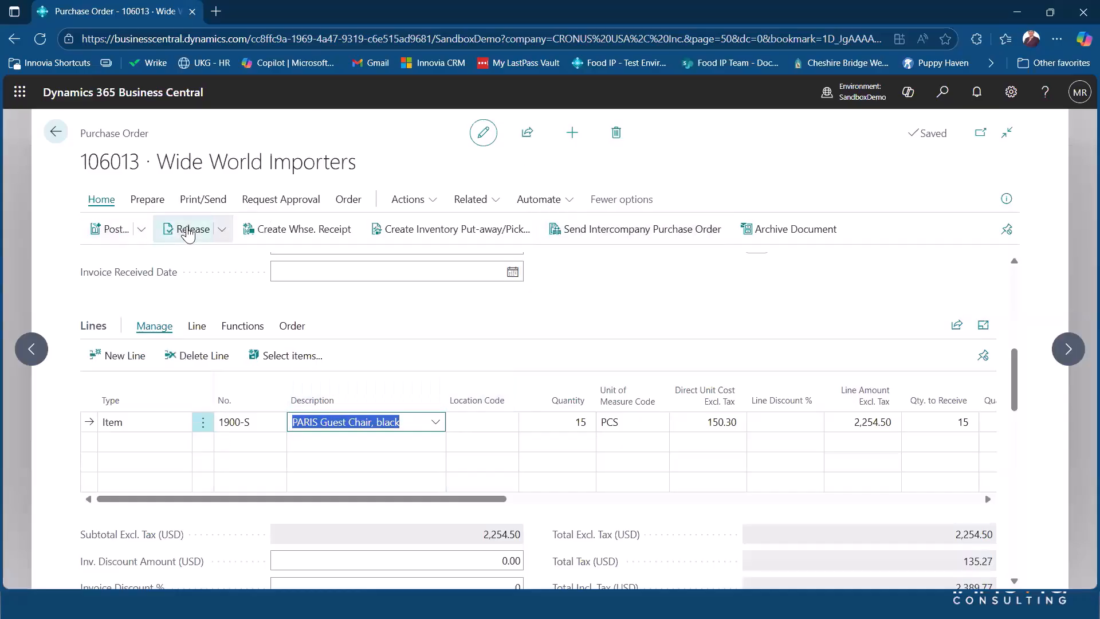
click(56, 136)
Review Relecloud's sales order from the sales orders list and close it again.
click(464, 132)
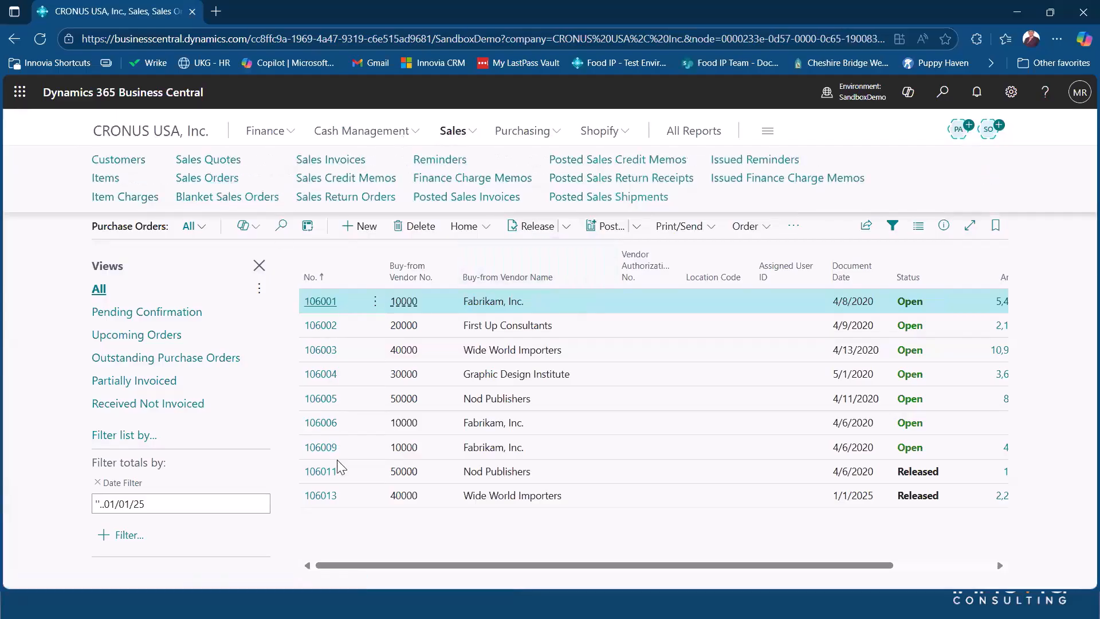
click(291, 453)
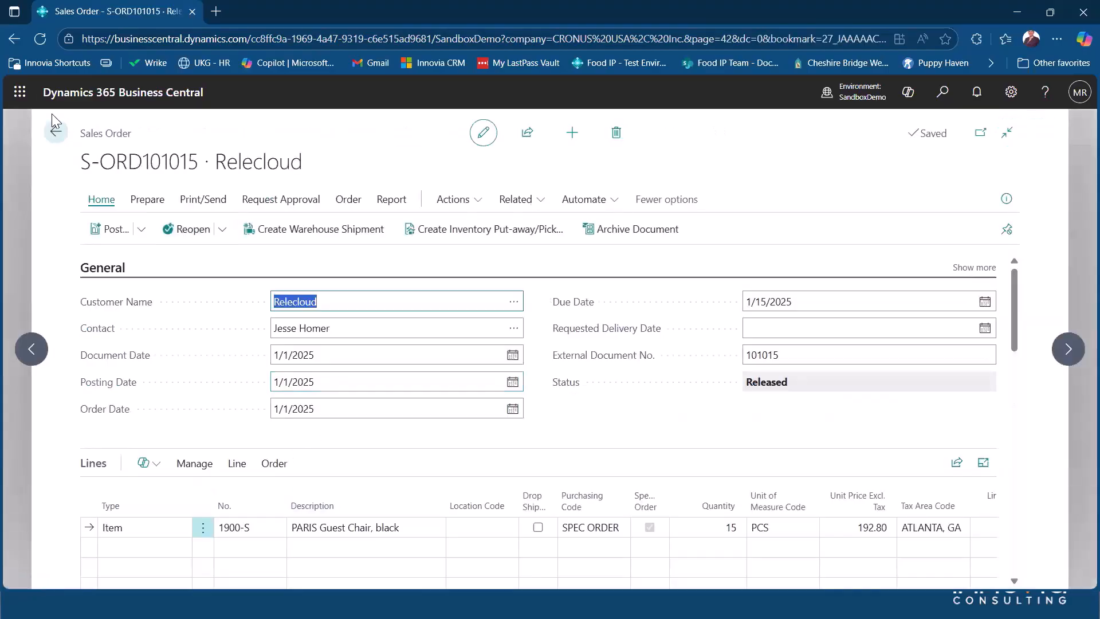
click(52, 131)
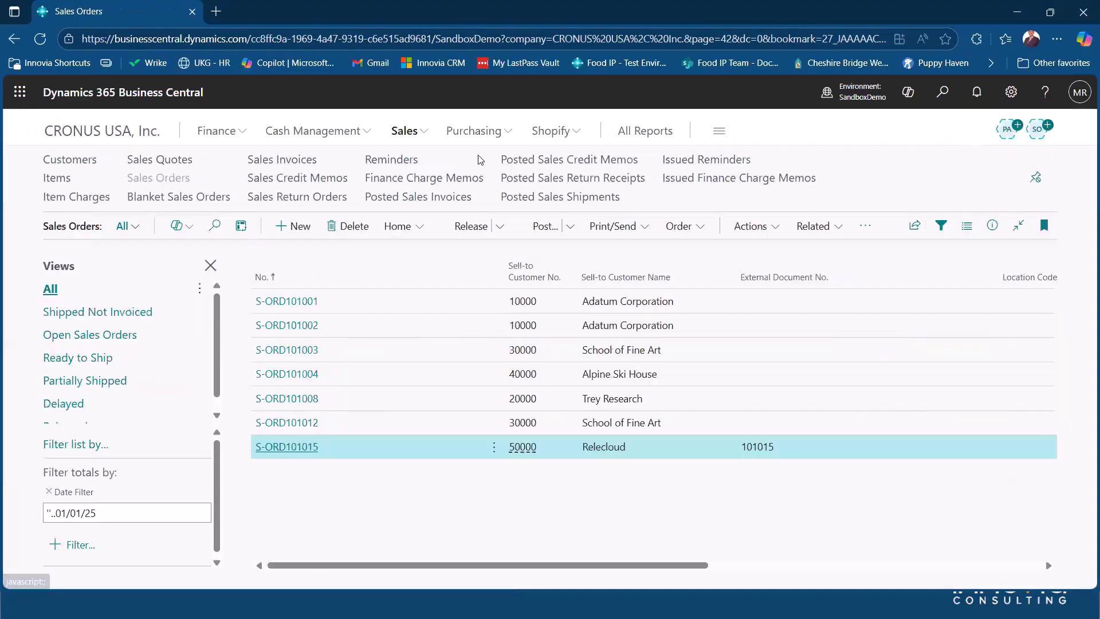
Reopen the released Wide World Importers purchase order dated 1/1/2025 and post it with the Receive option only.
click(475, 131)
click(237, 179)
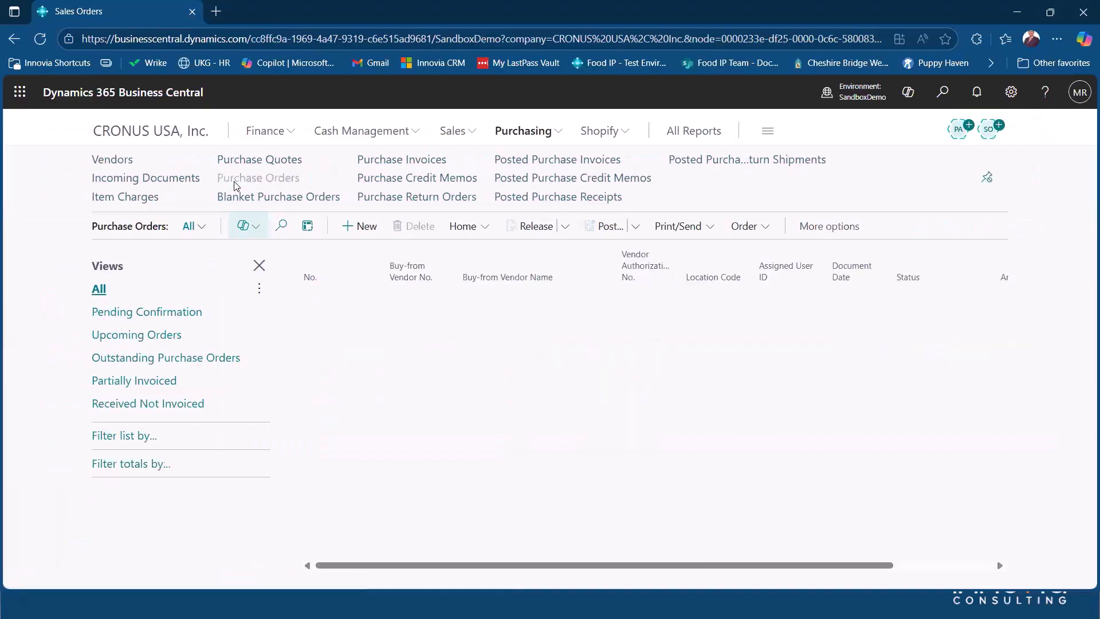
click(325, 496)
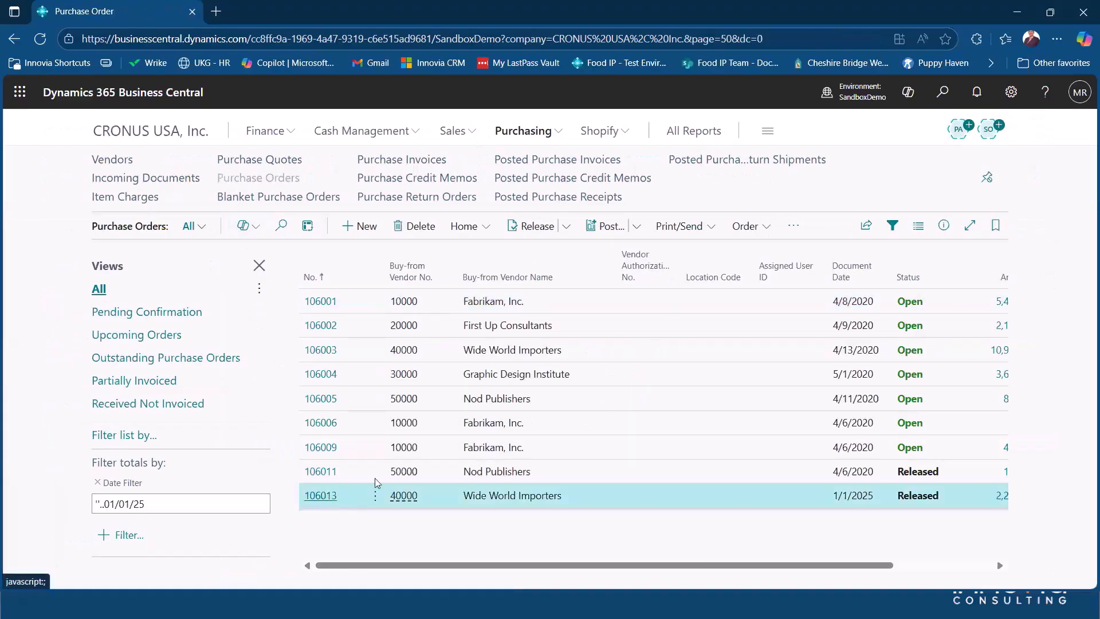
click(144, 229)
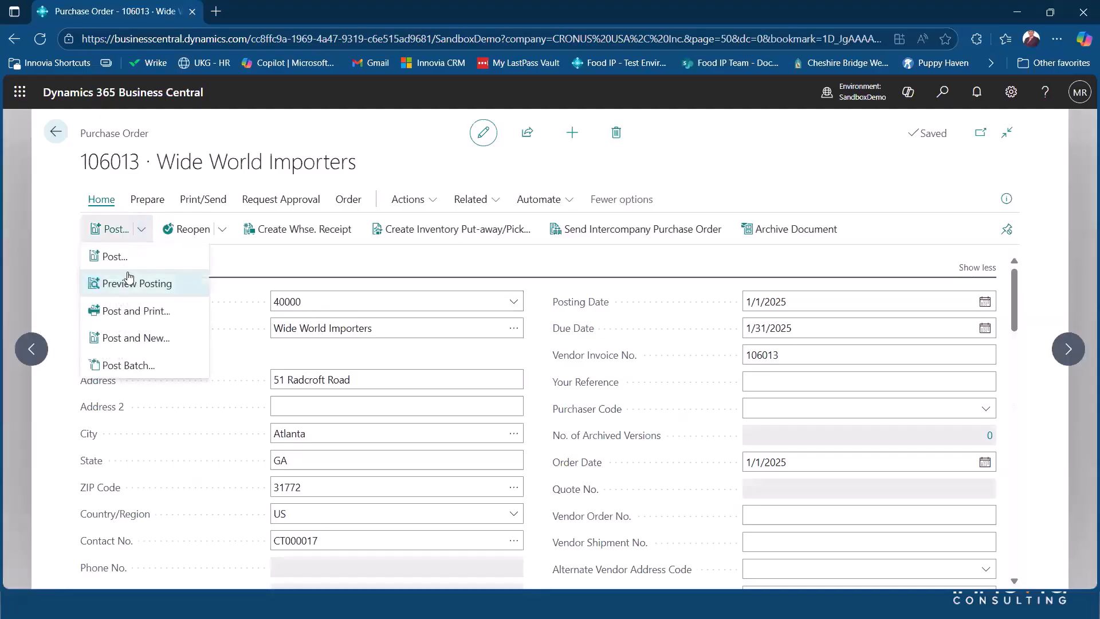
click(139, 258)
click(442, 307)
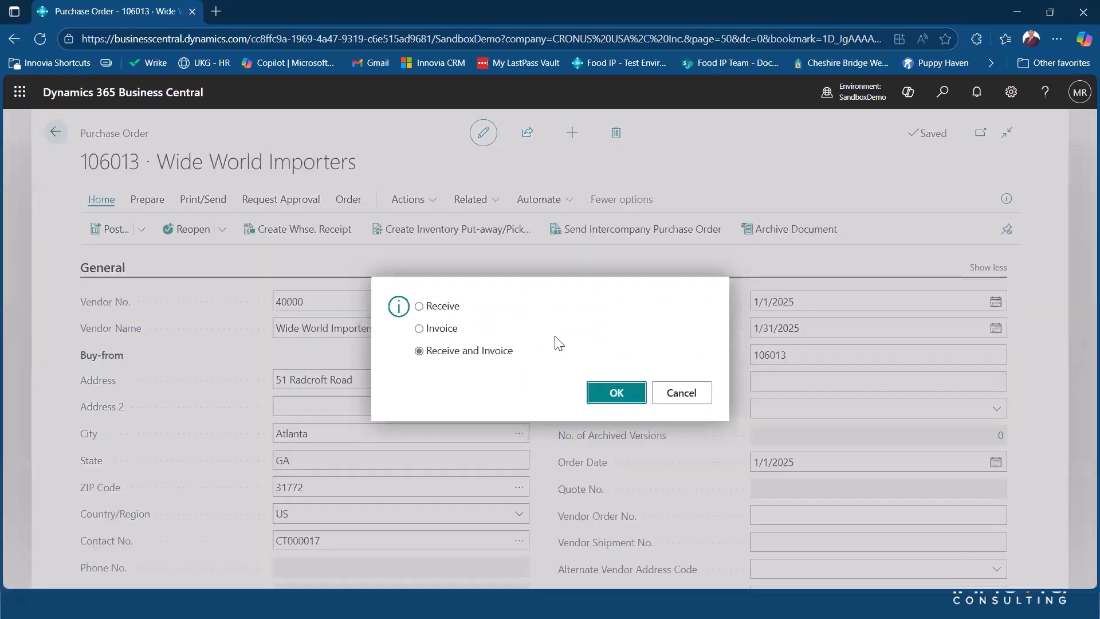
click(617, 394)
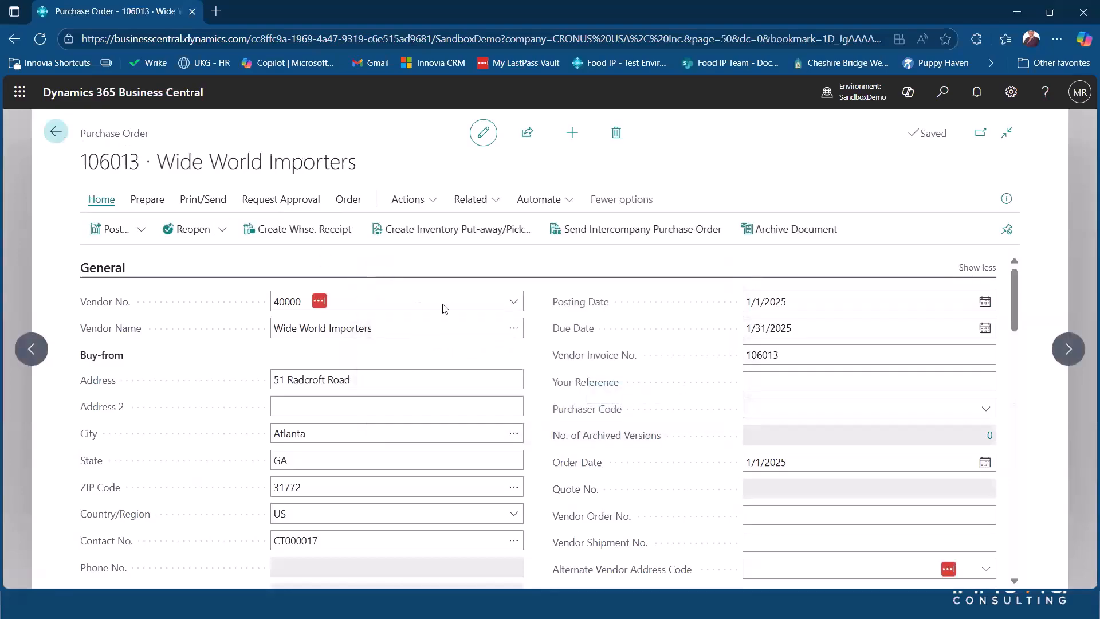
Check the received purchase order line, leave the order, and open Relecloud's sales order.
scroll(450, 318, down, 5)
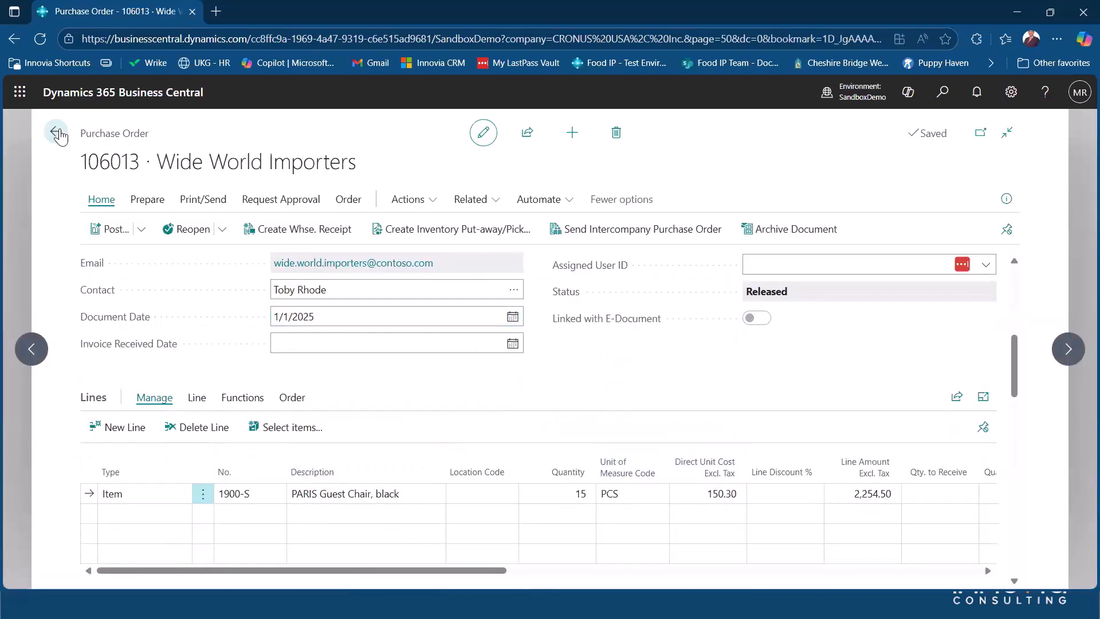
click(58, 133)
click(454, 131)
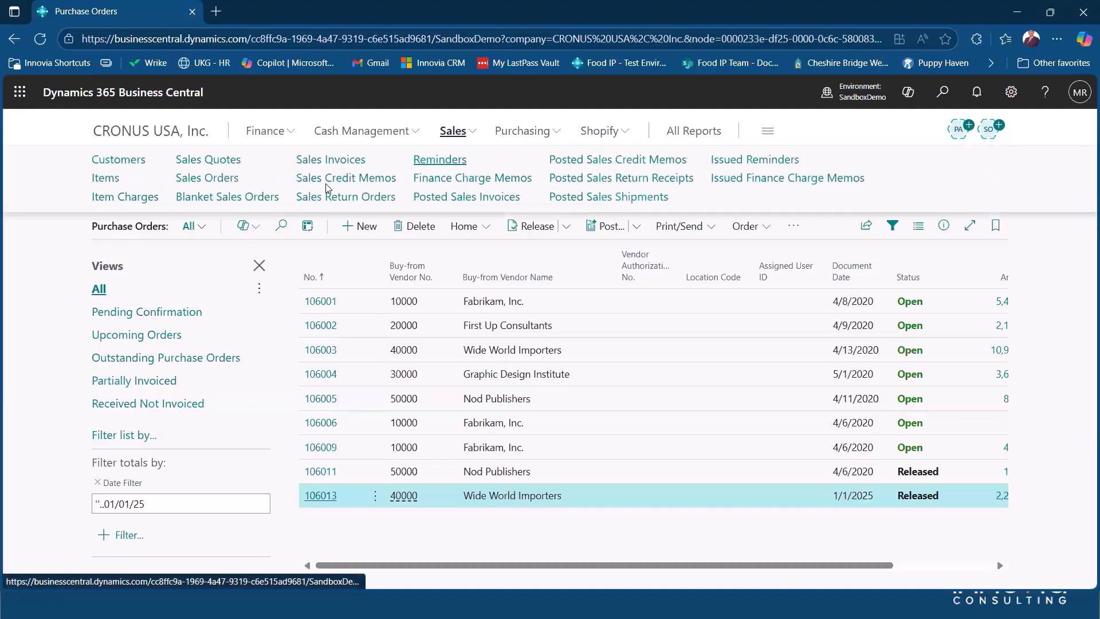
click(207, 178)
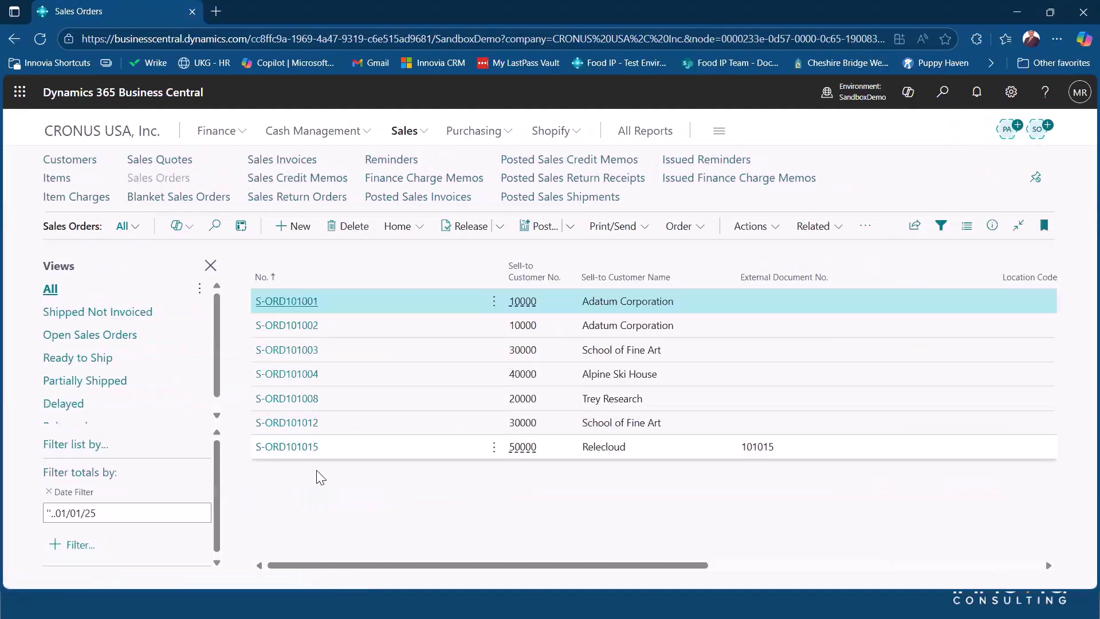
click(315, 449)
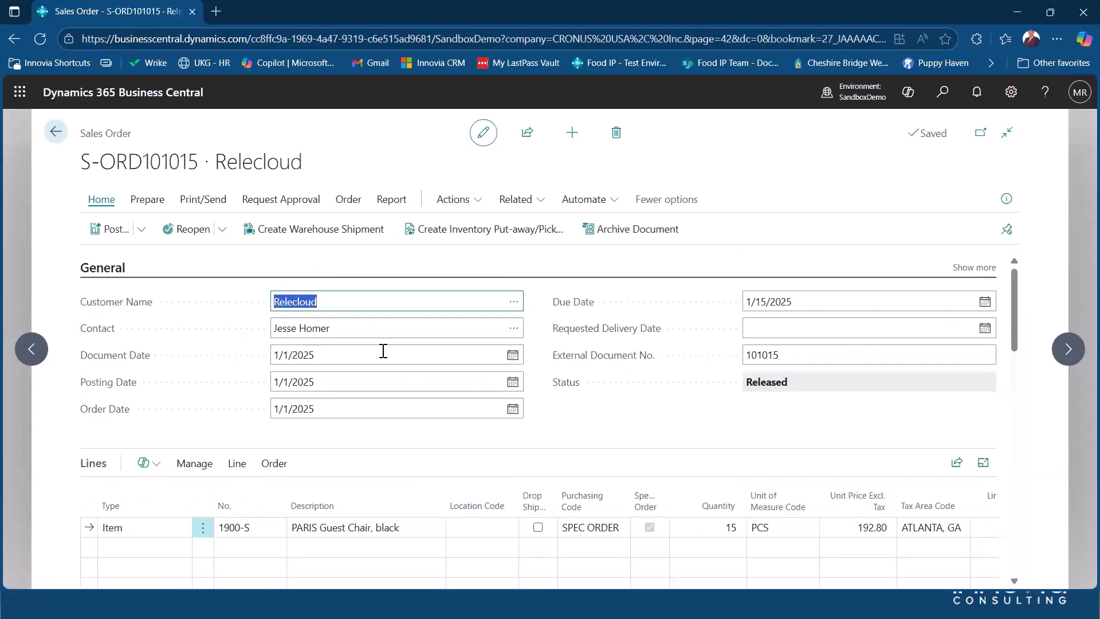
View the special-order purchase order linked to the PARIS Guest Chair line, and return to the sales order.
click(274, 463)
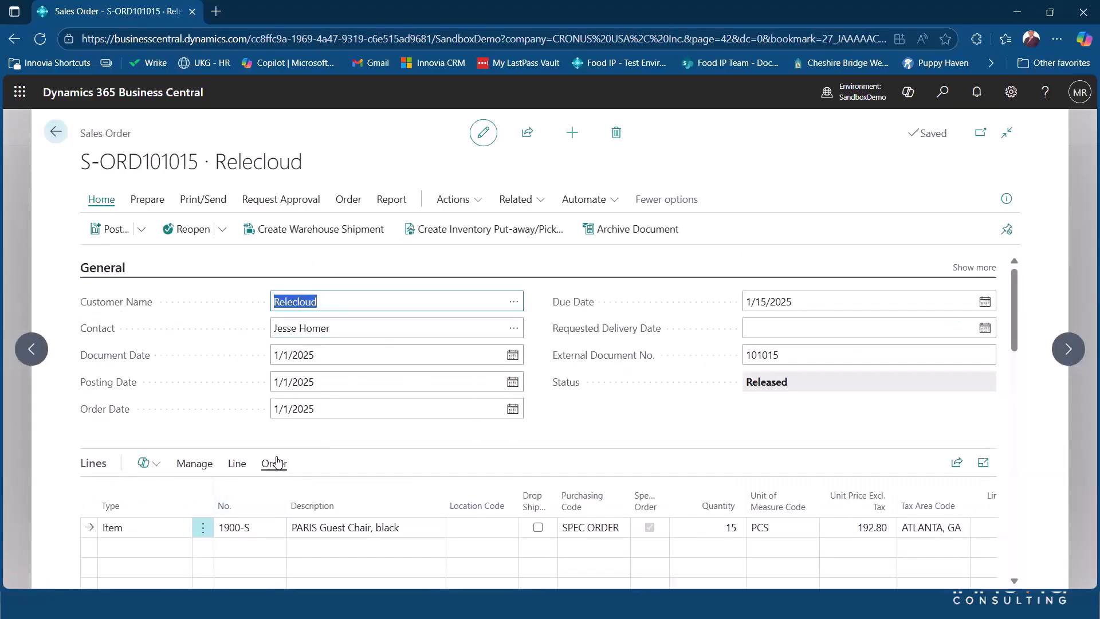
click(231, 469)
click(283, 465)
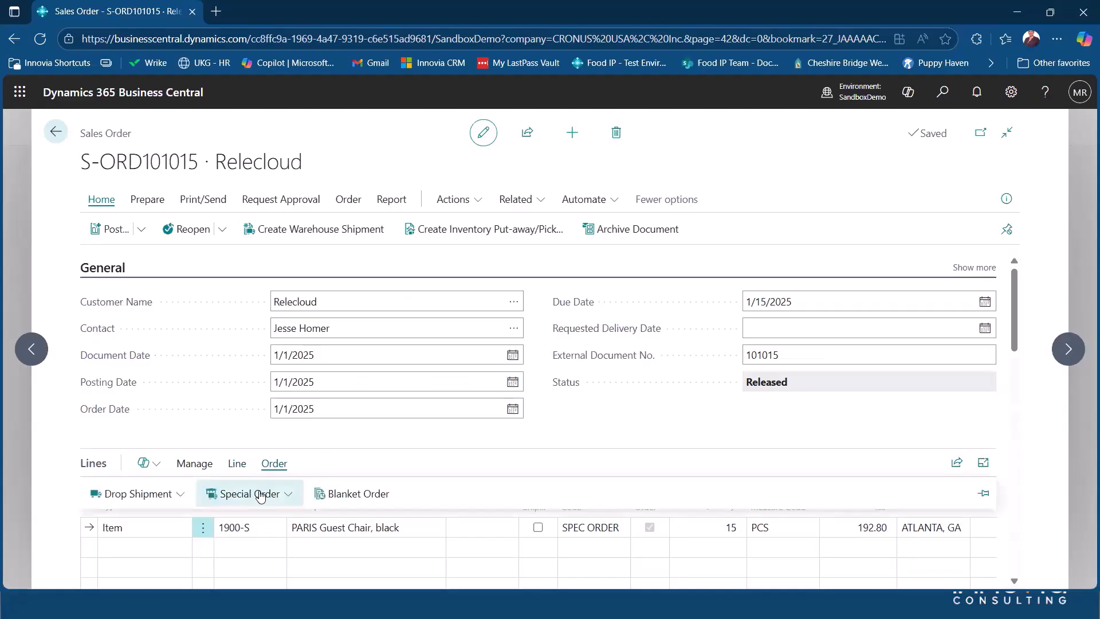
click(260, 496)
click(269, 524)
click(786, 356)
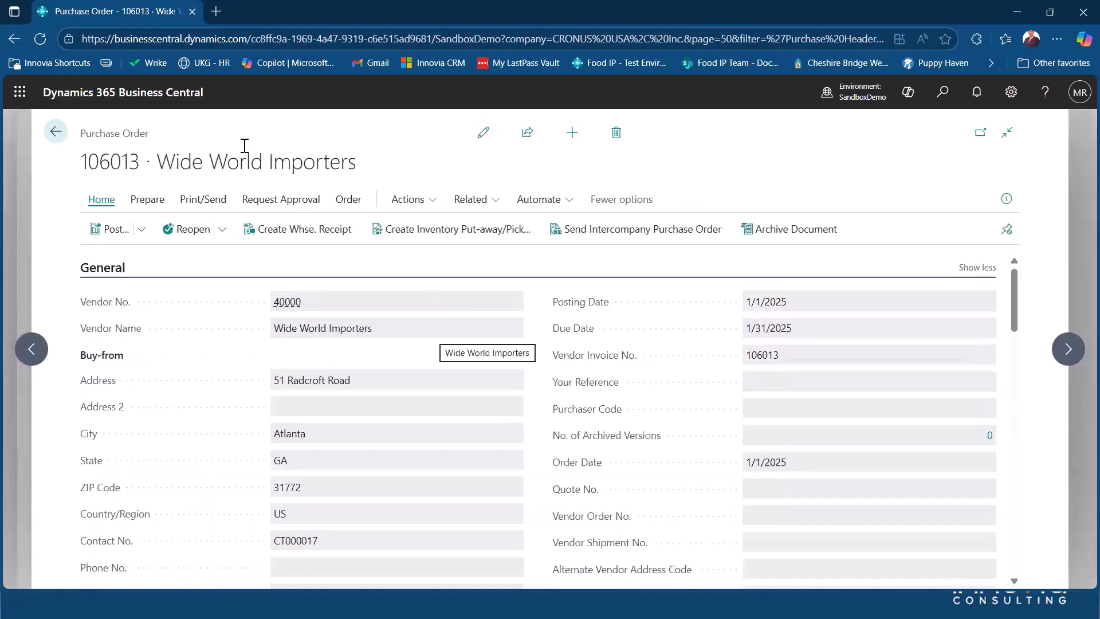
click(57, 133)
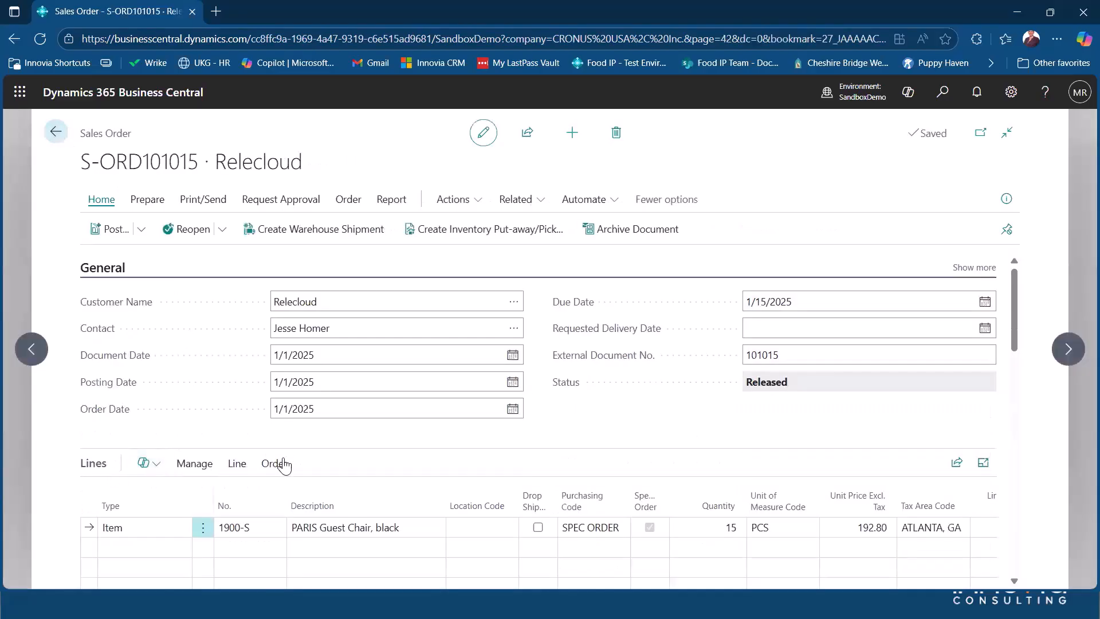
Check the reservation entries of the PARIS Guest Chair line on Relecloud's sales order and close the list.
click(275, 464)
click(147, 493)
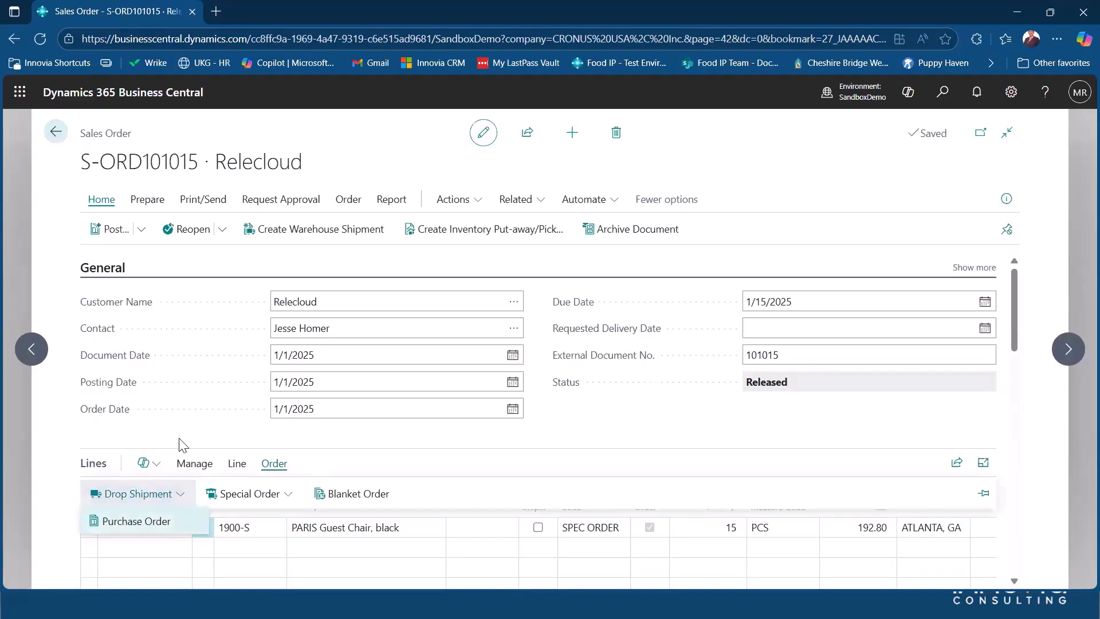
click(178, 440)
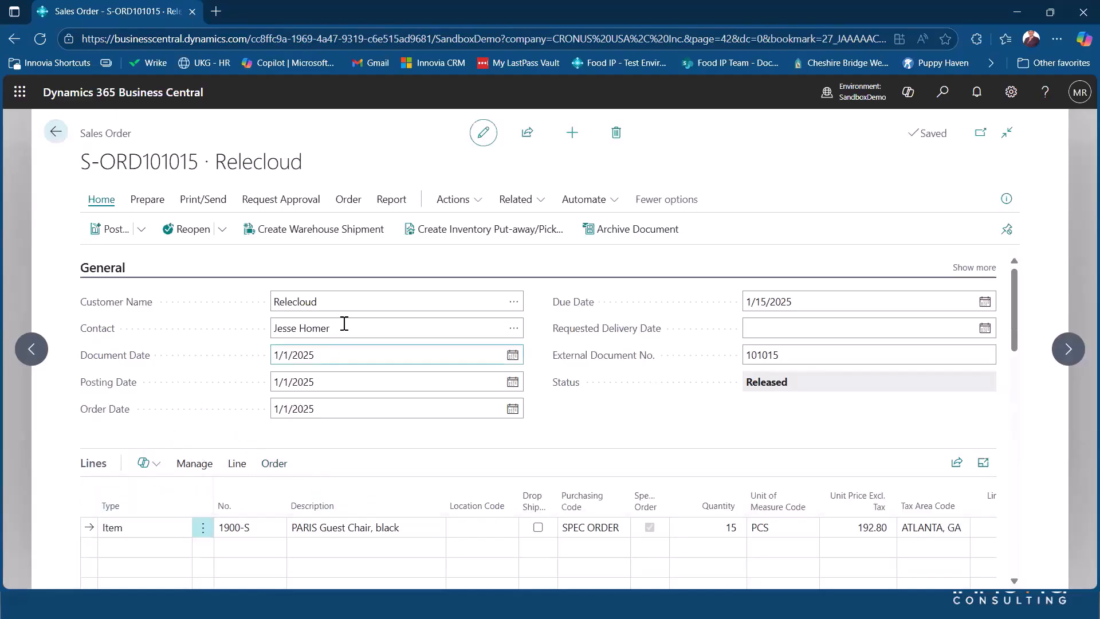
click(274, 464)
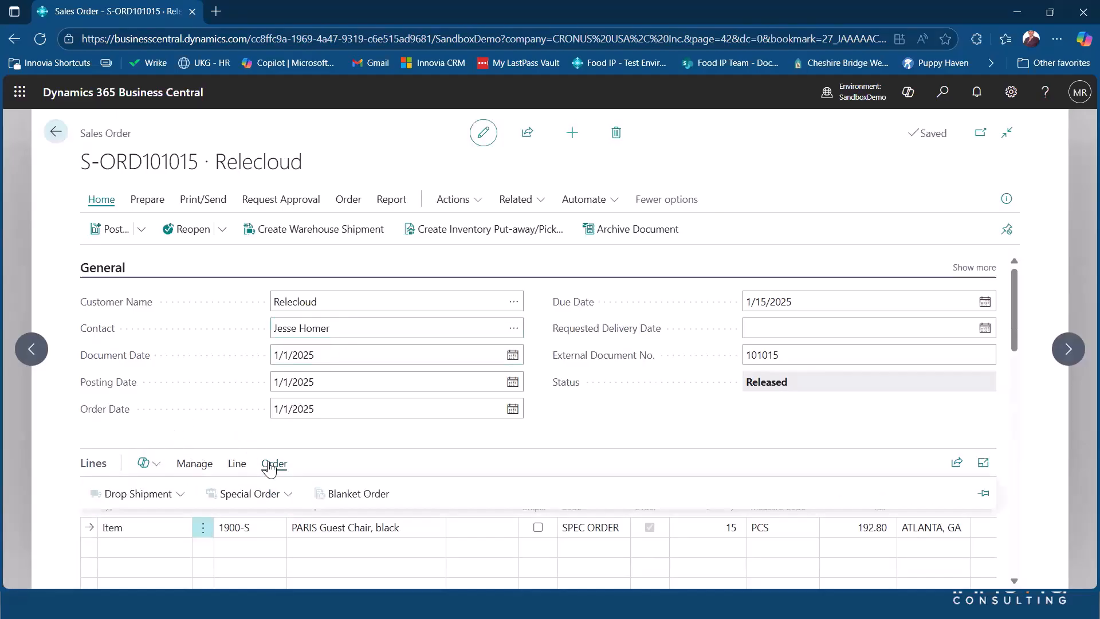
click(234, 466)
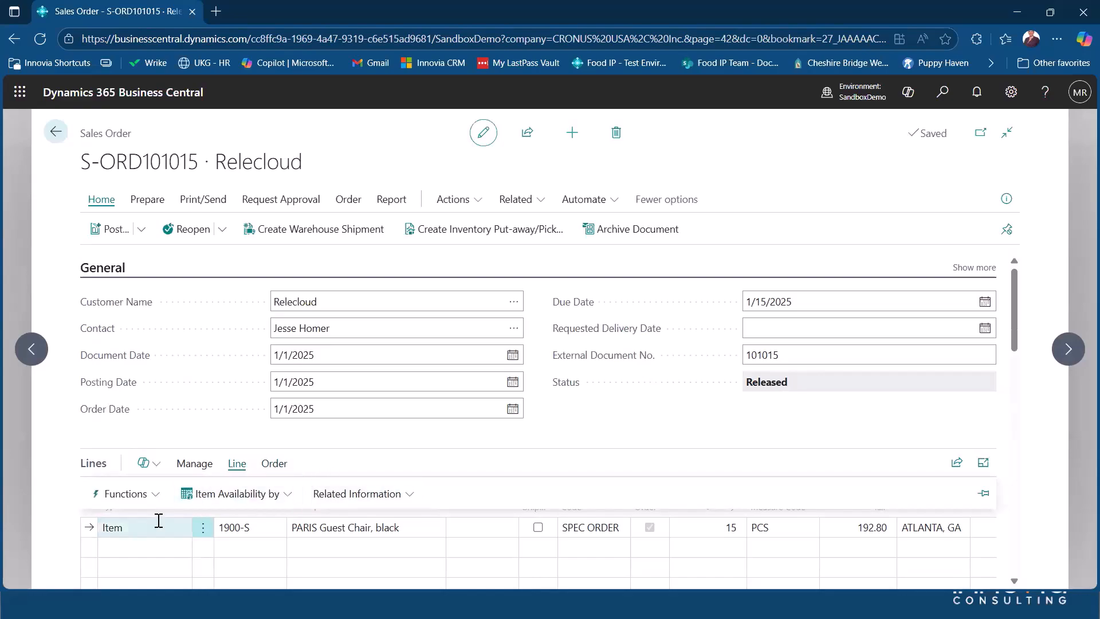
click(330, 494)
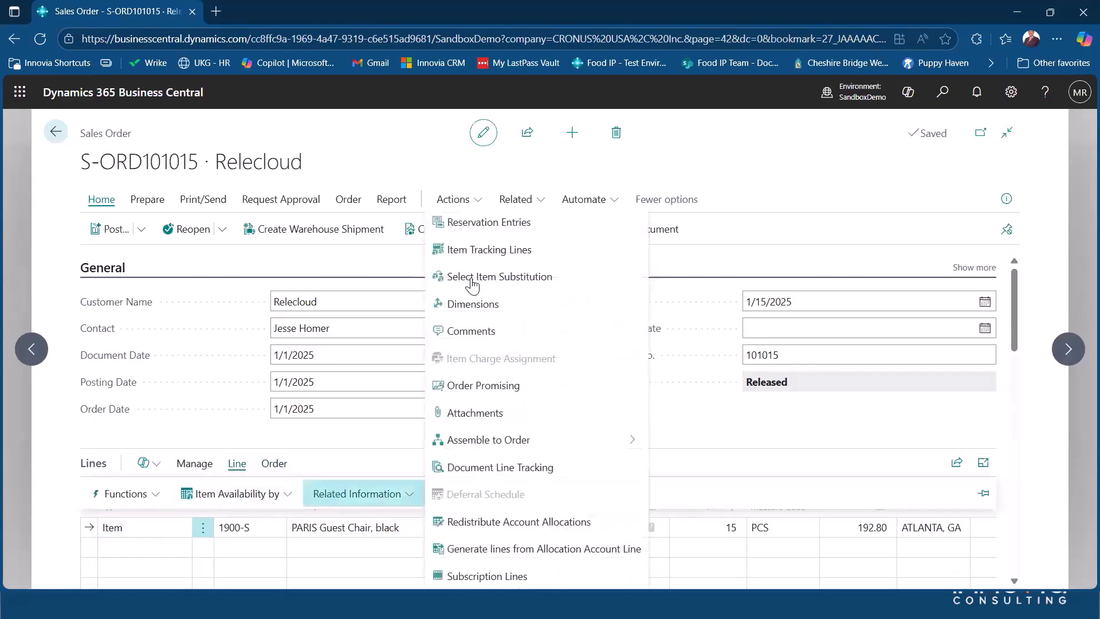
click(476, 222)
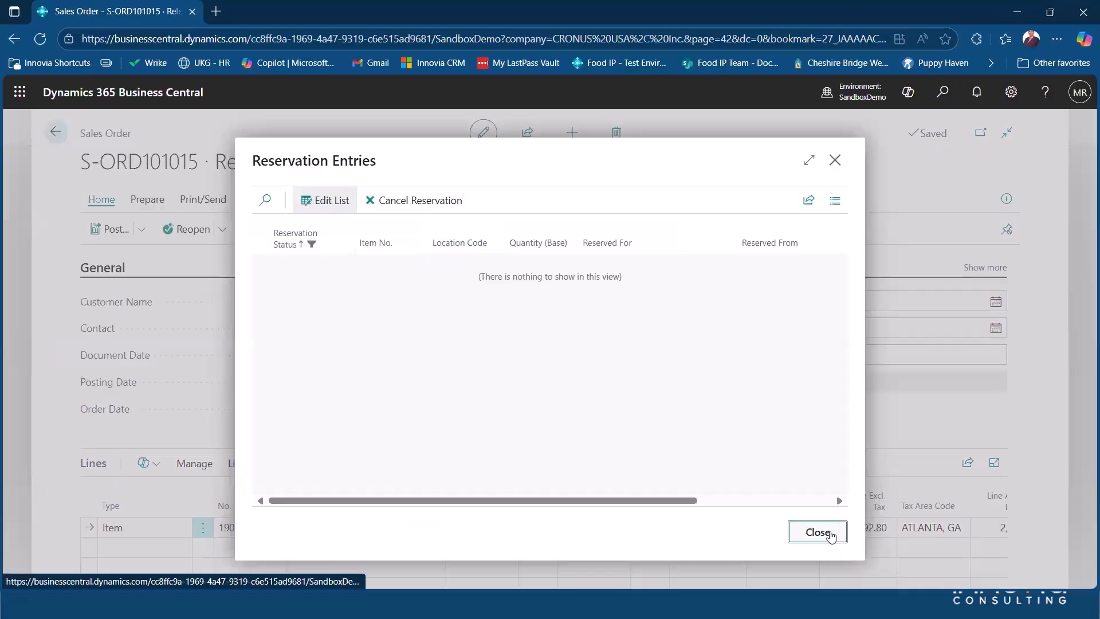
click(818, 532)
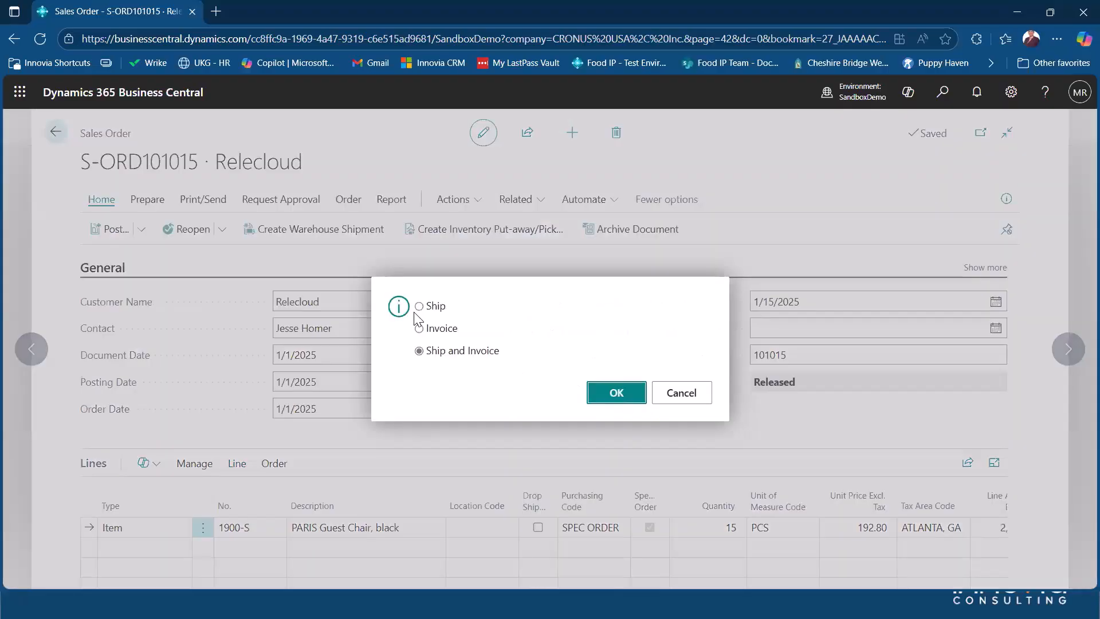
Post Relecloud's sales order with the Ship and Invoice option, decline opening the posted invoice, and return to the home page.
click(620, 382)
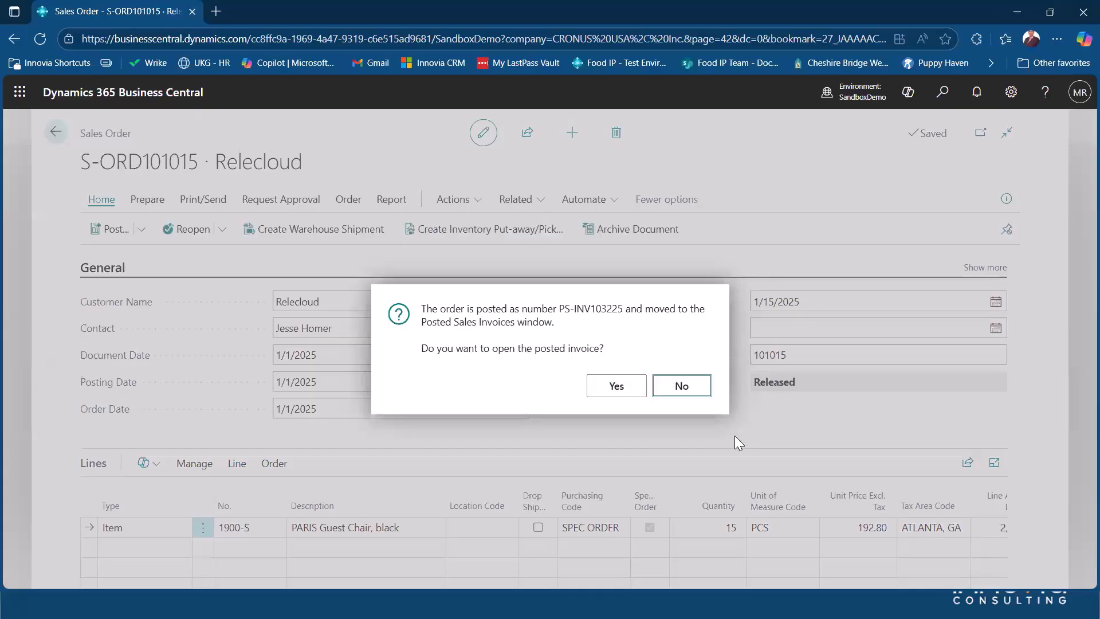
click(682, 397)
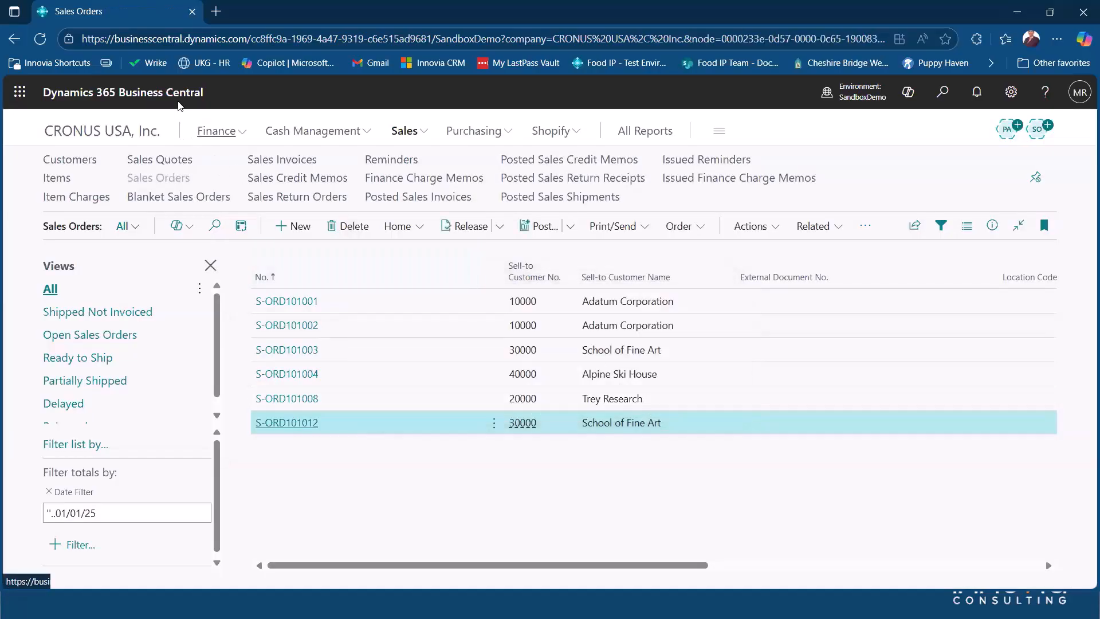
click(126, 131)
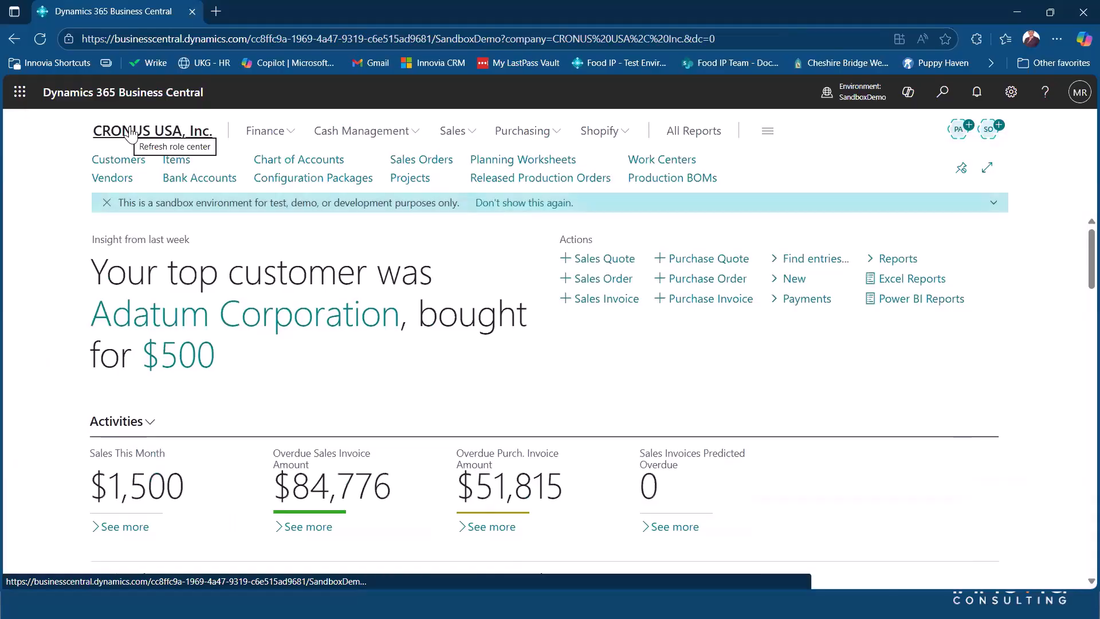
click(106, 203)
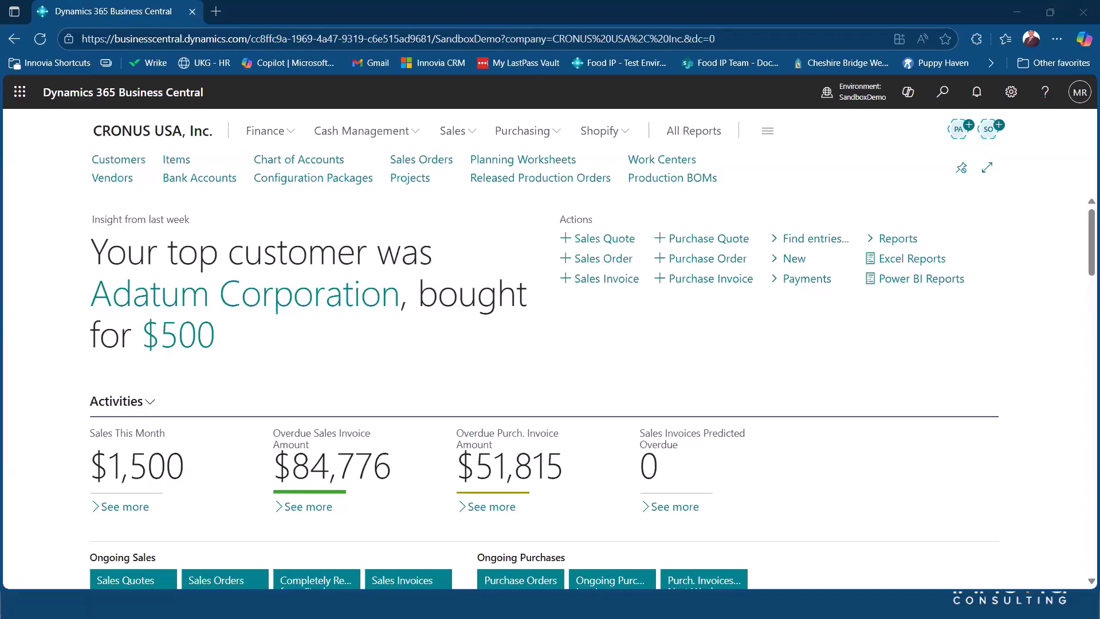
key(alt+Tab)
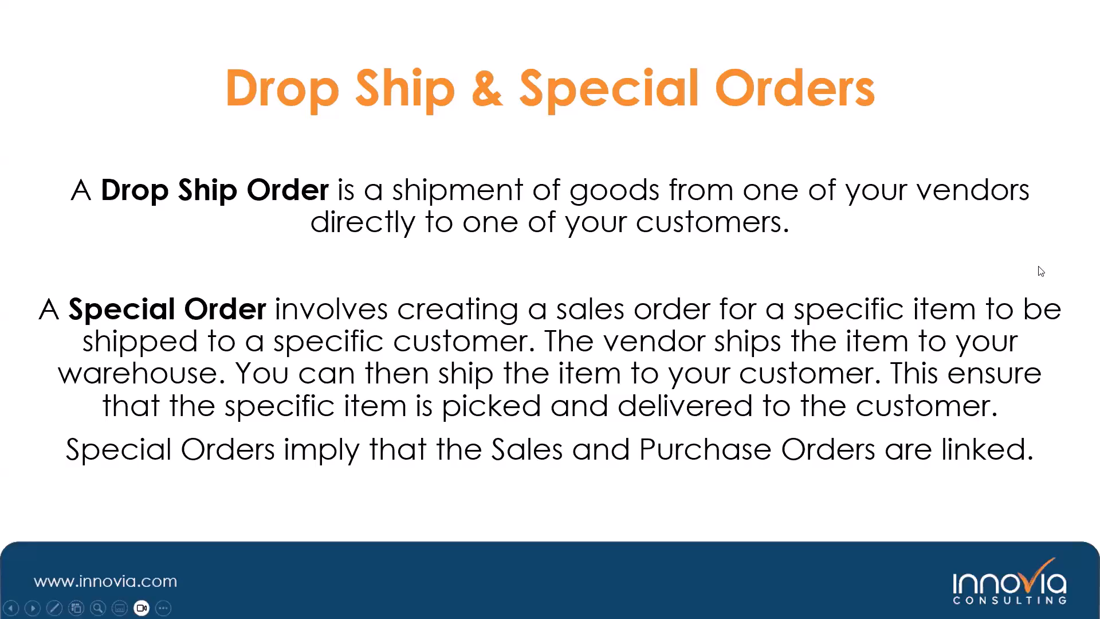
click(1078, 273)
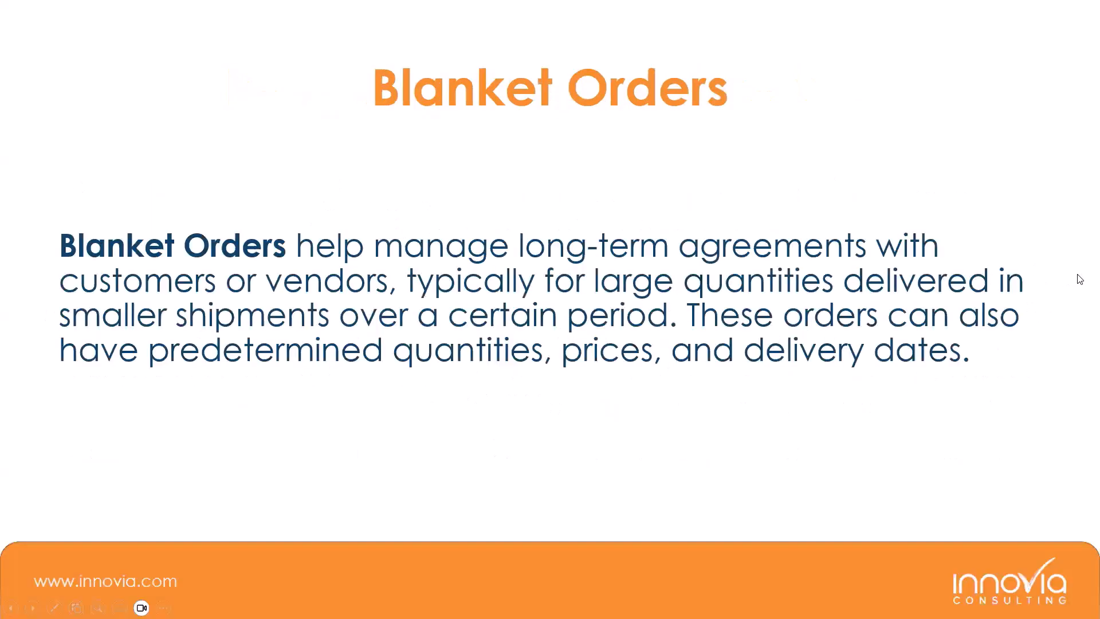
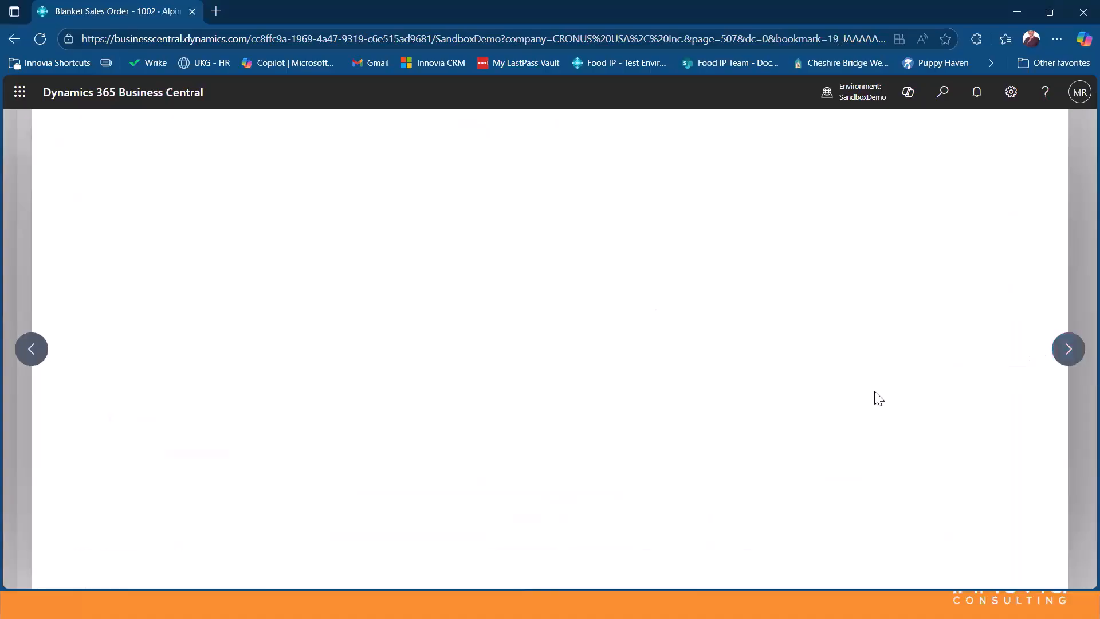
Review the quantities, shipped and invoiced amounts, and shipment dates on Alpine Ski House's blanket sales order lines.
scroll(857, 415, down, 3)
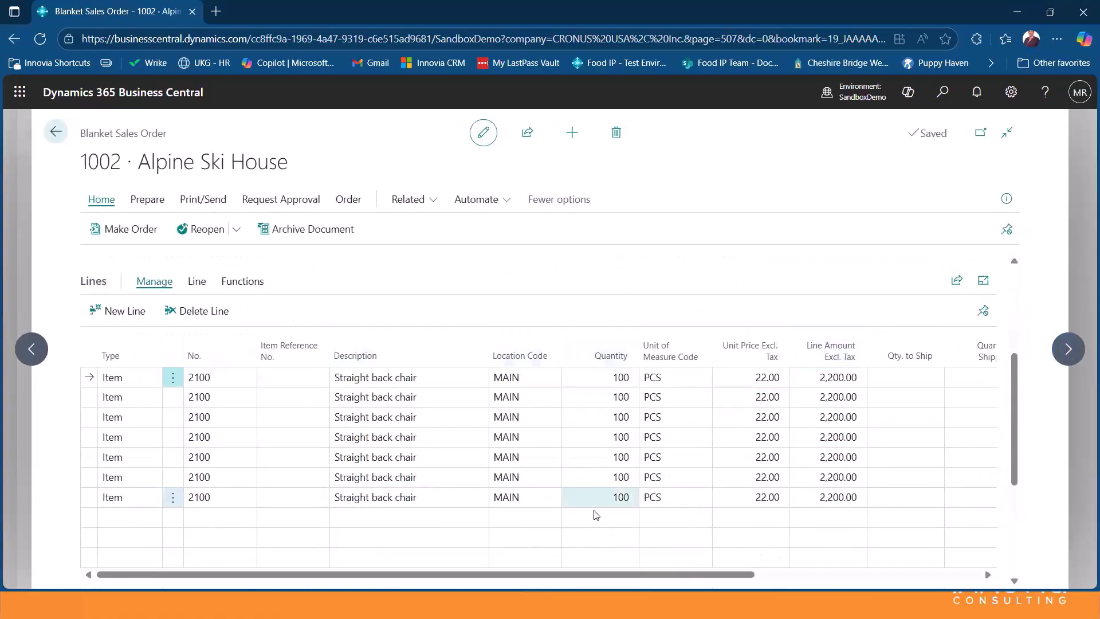
drag(744, 582, 935, 574)
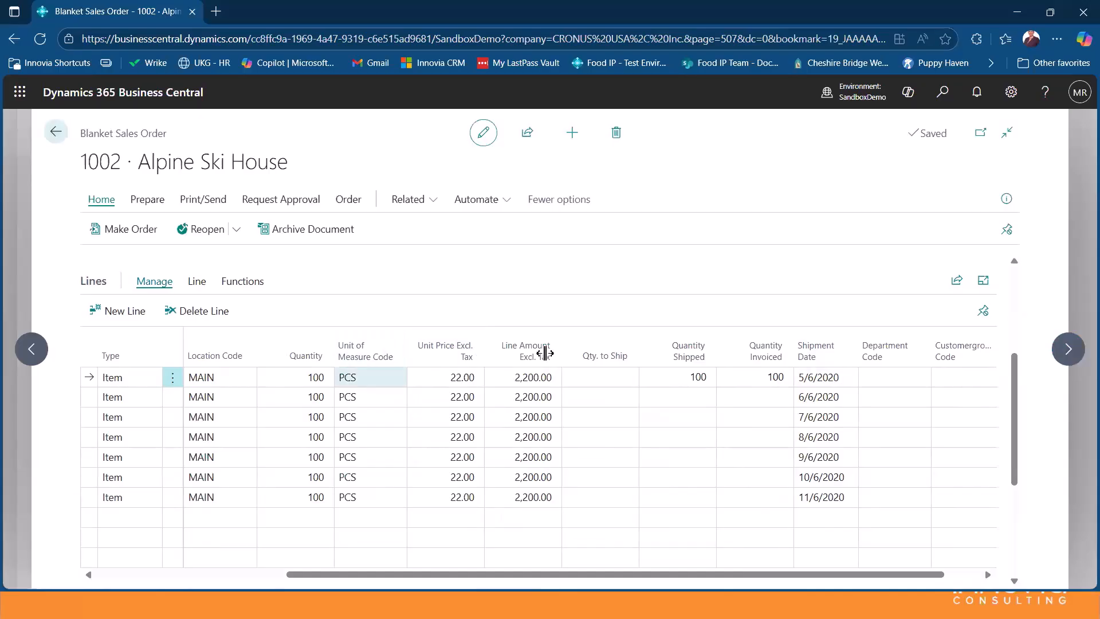
On School of Fine Art's blanket sales order line, set the quantity to ship to 1,500 and the shipment date to 5/1/2025.
click(32, 347)
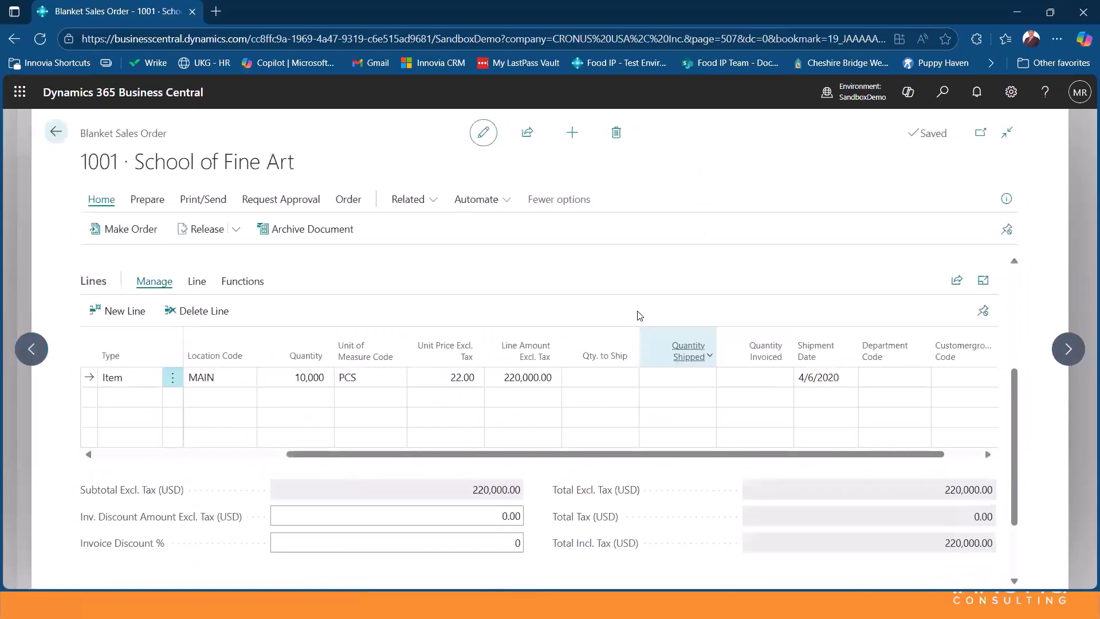
drag(543, 455, 236, 488)
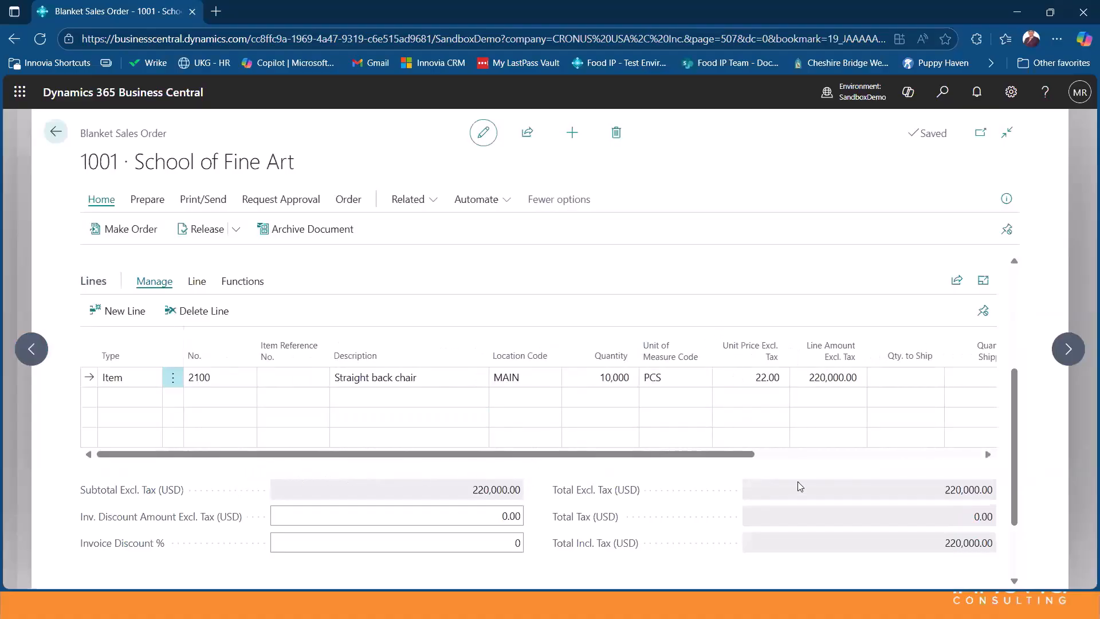
drag(721, 456, 797, 449)
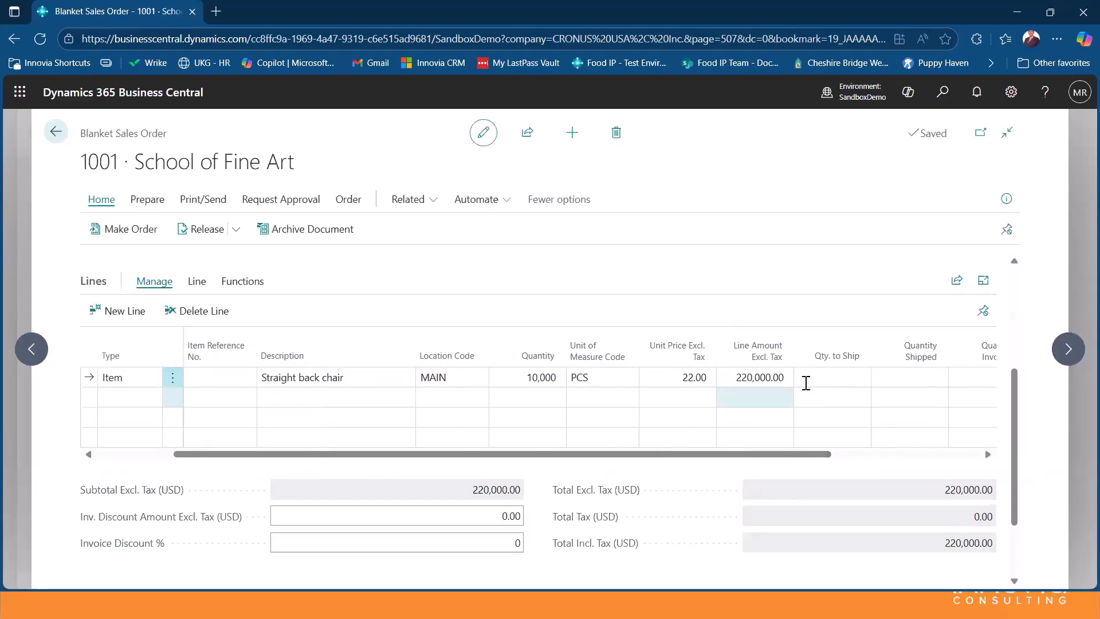
click(869, 377)
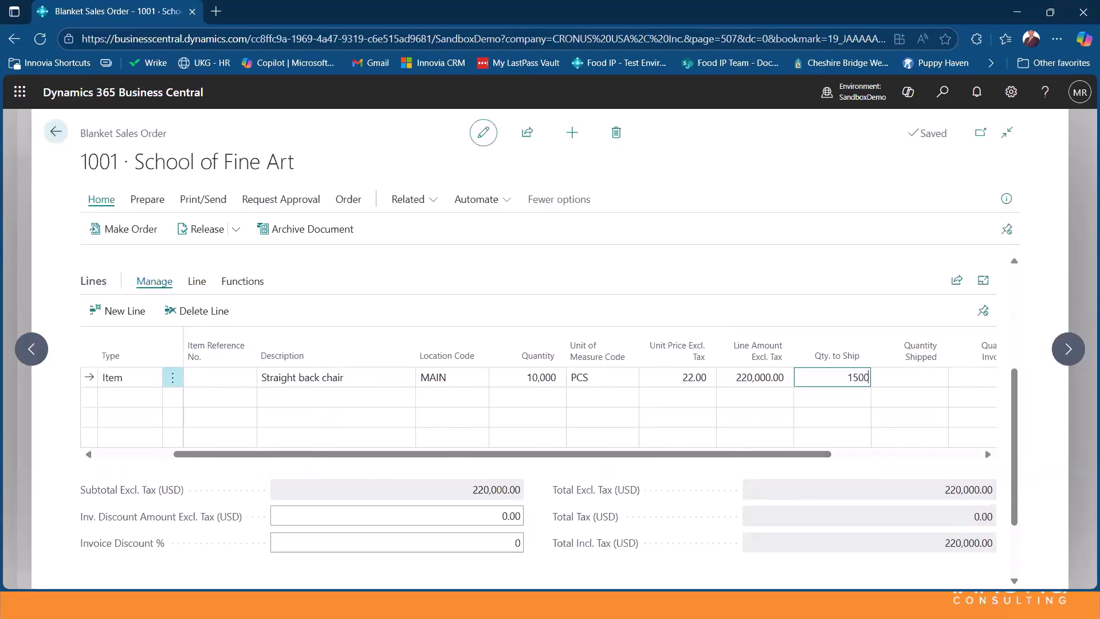
key(Tab)
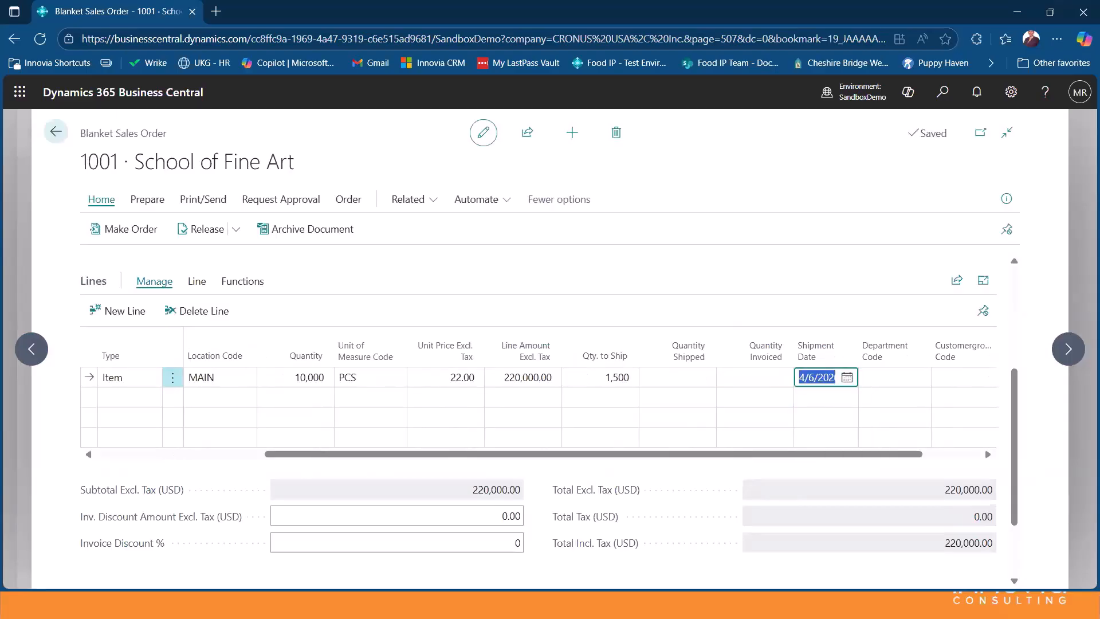
text(5/1)
key(Tab)
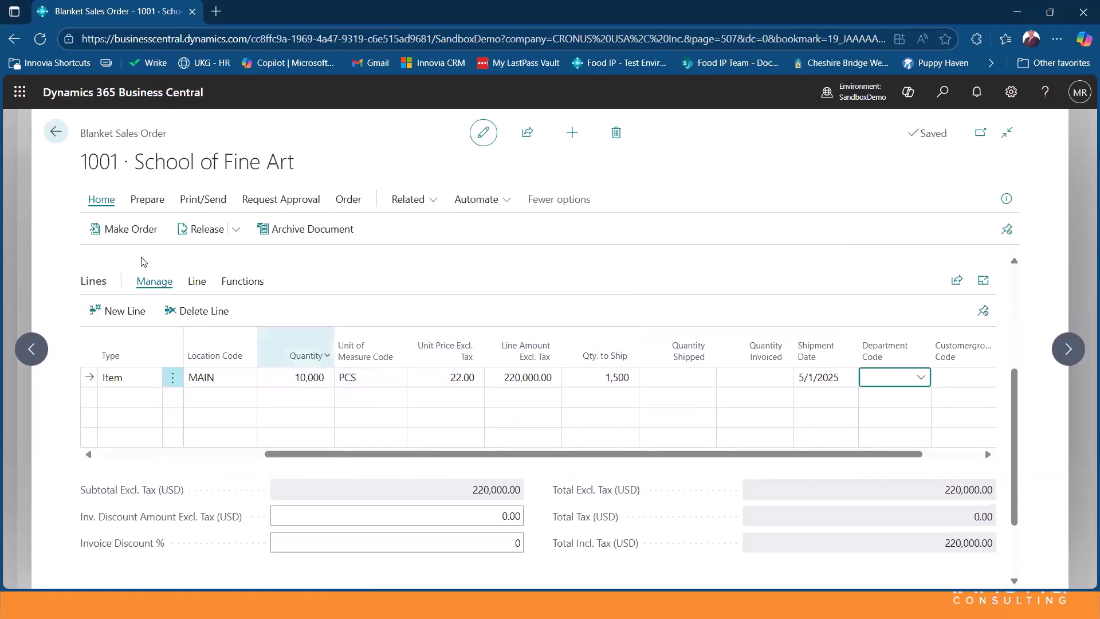
Create a sales order from School of Fine Art's blanket sales order and acknowledge the creation.
click(130, 229)
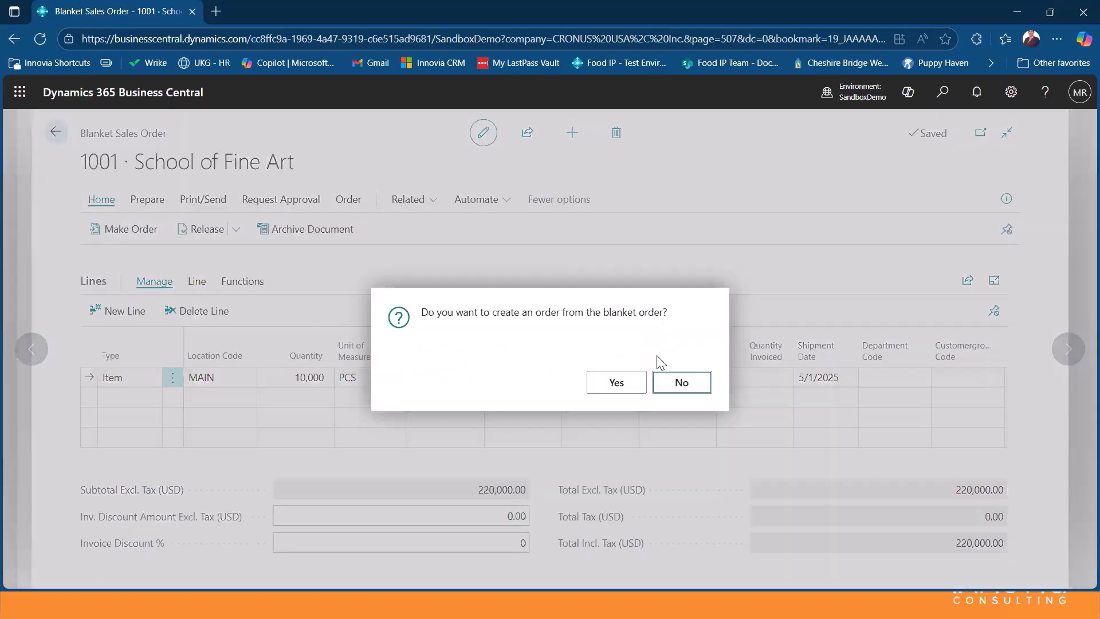
click(616, 384)
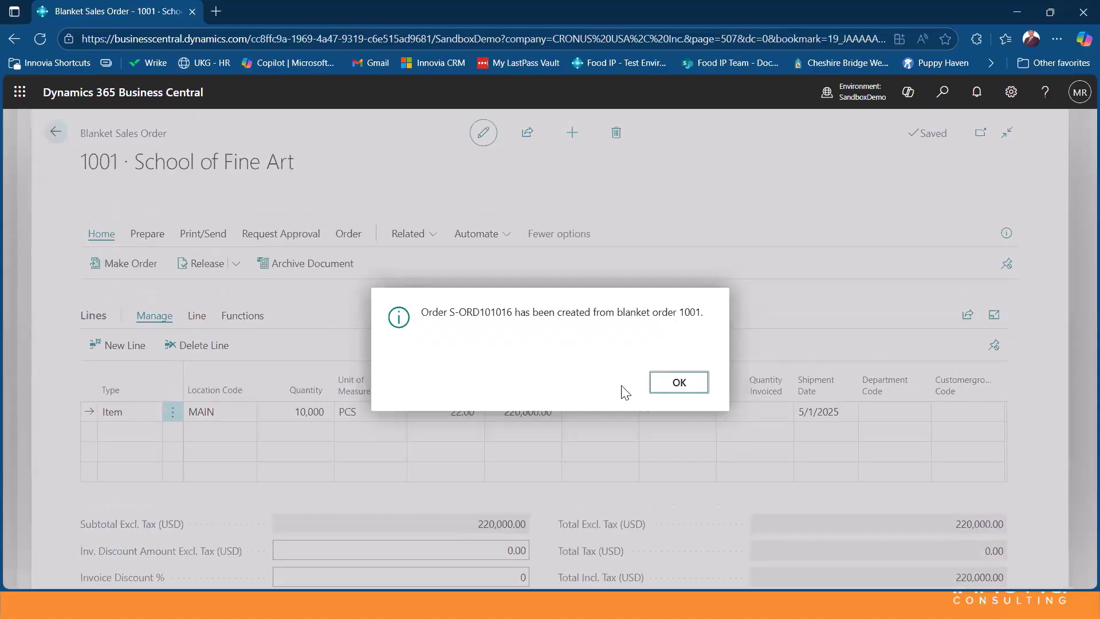
click(678, 392)
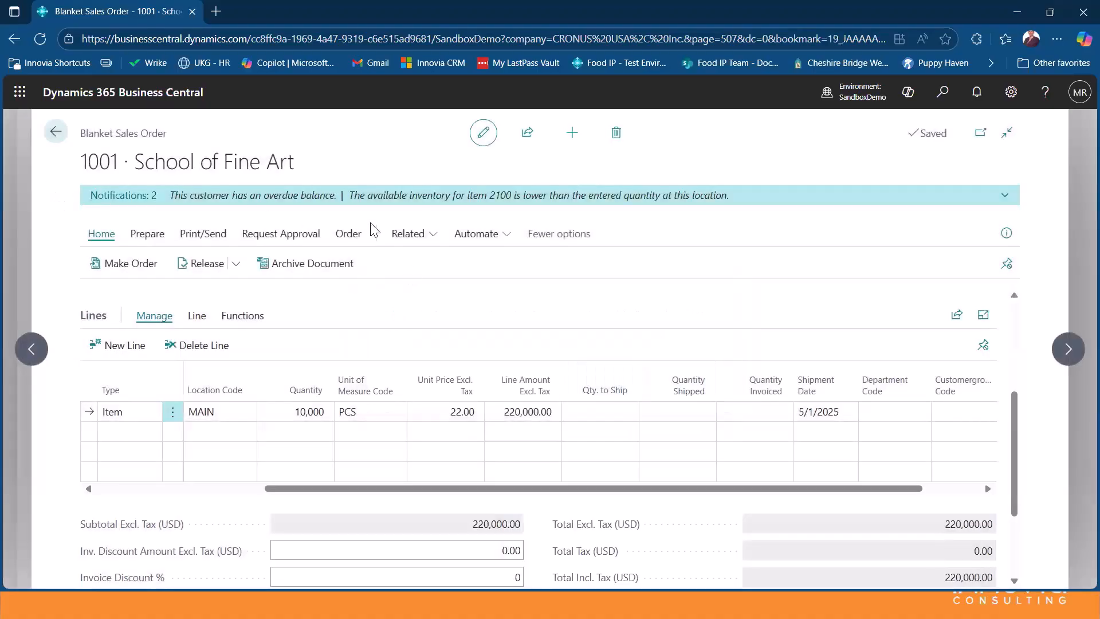
Find the sales orders list and open the School of Fine Art order made from the blanket order.
click(940, 90)
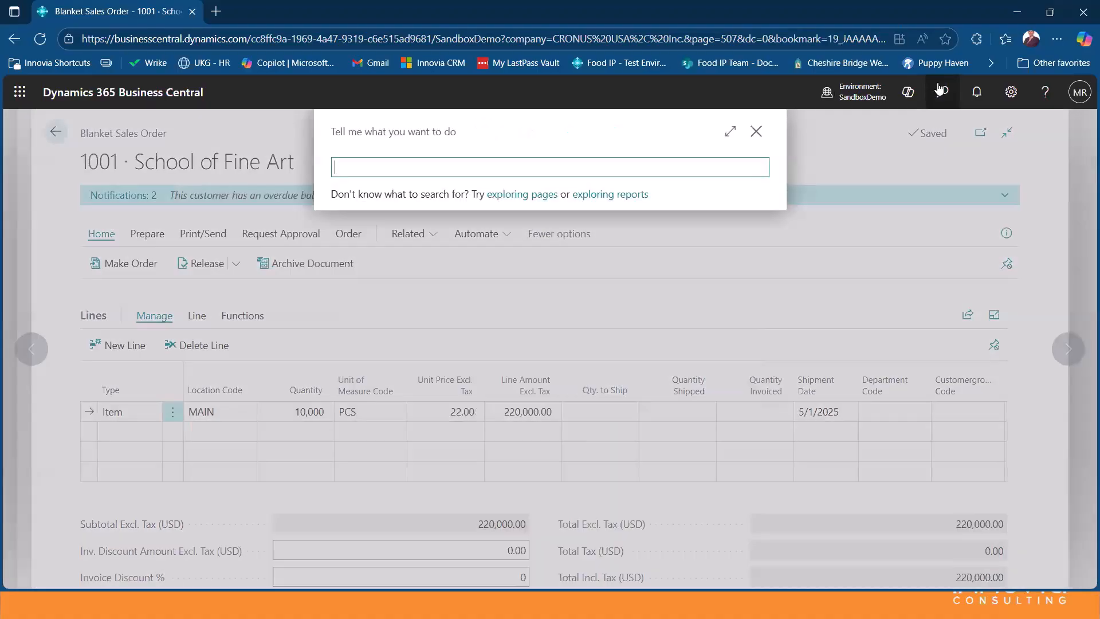
text(sales order)
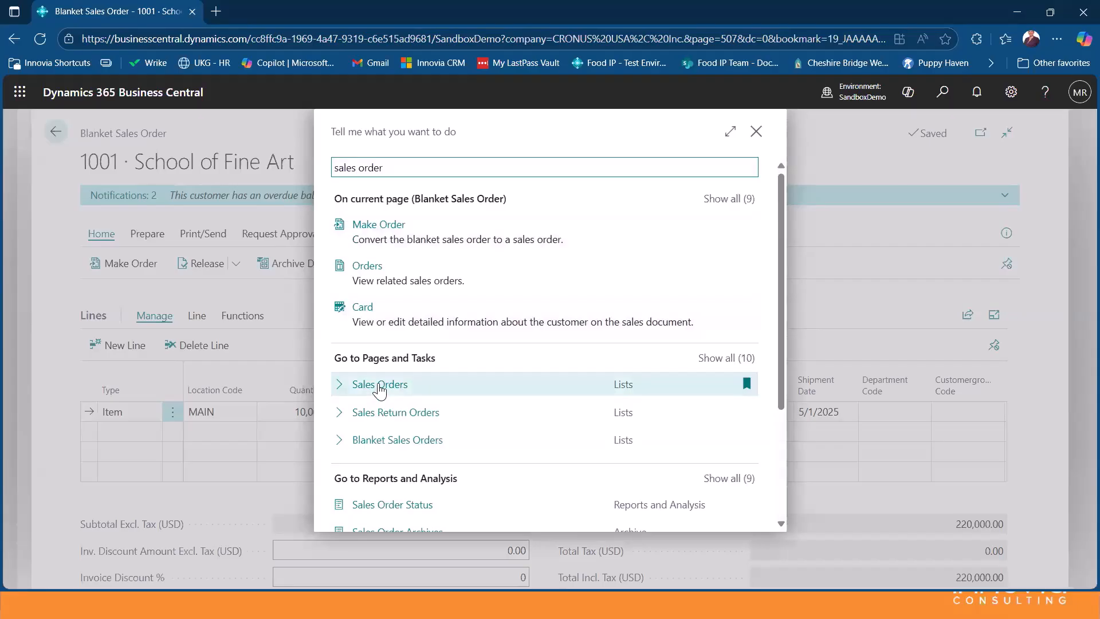
click(378, 384)
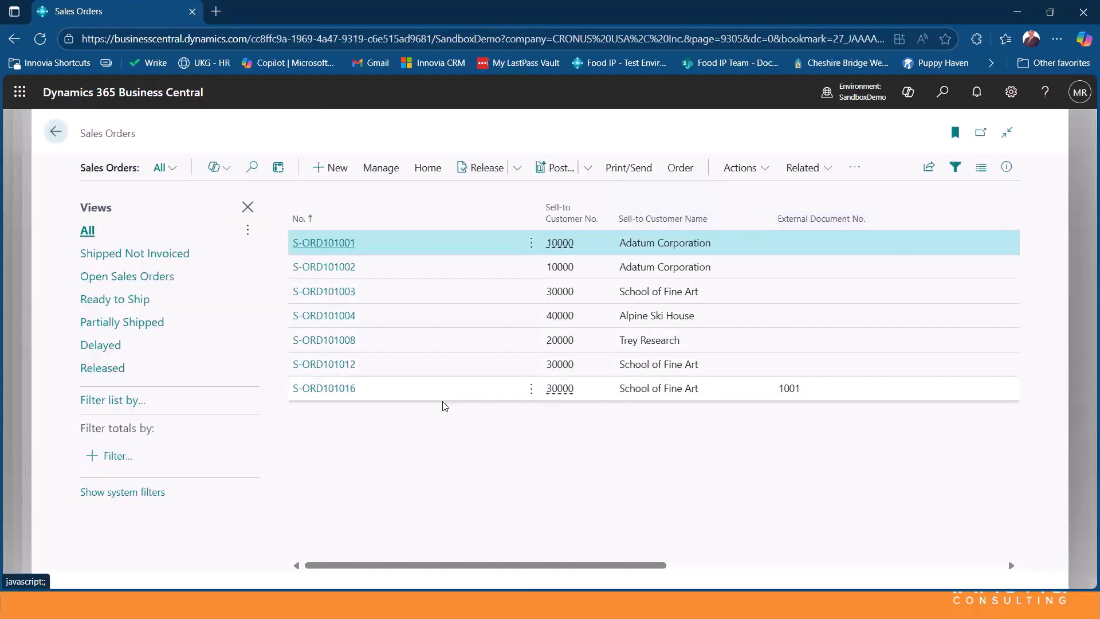
click(342, 390)
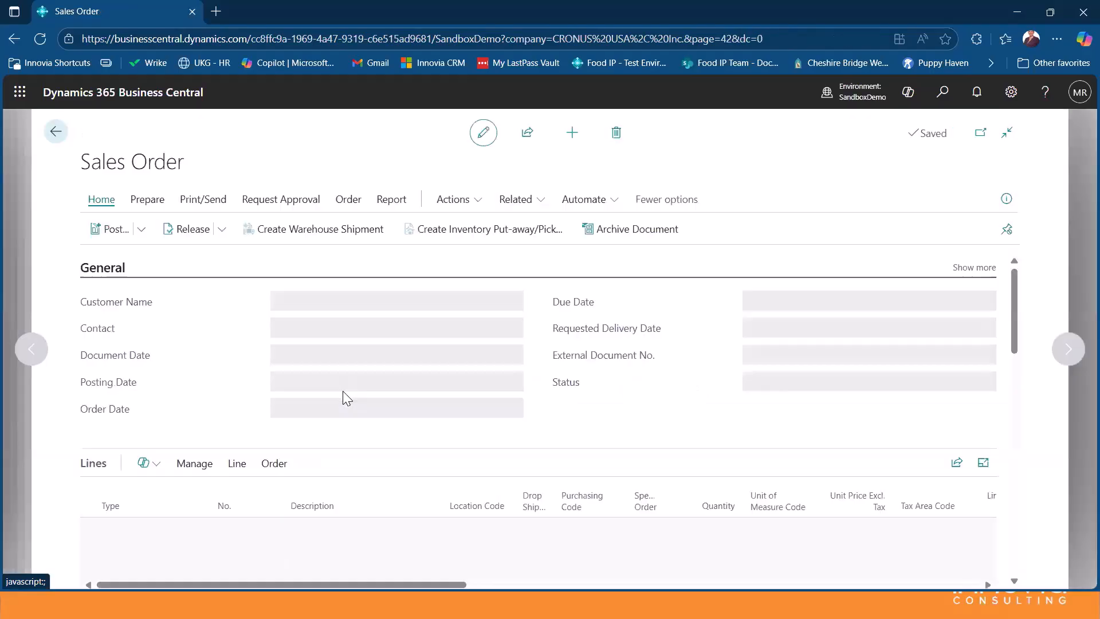
Review the Straight back chair line's quantities, shipment dates and blanket order reference on the sales order.
scroll(653, 384, down, 1)
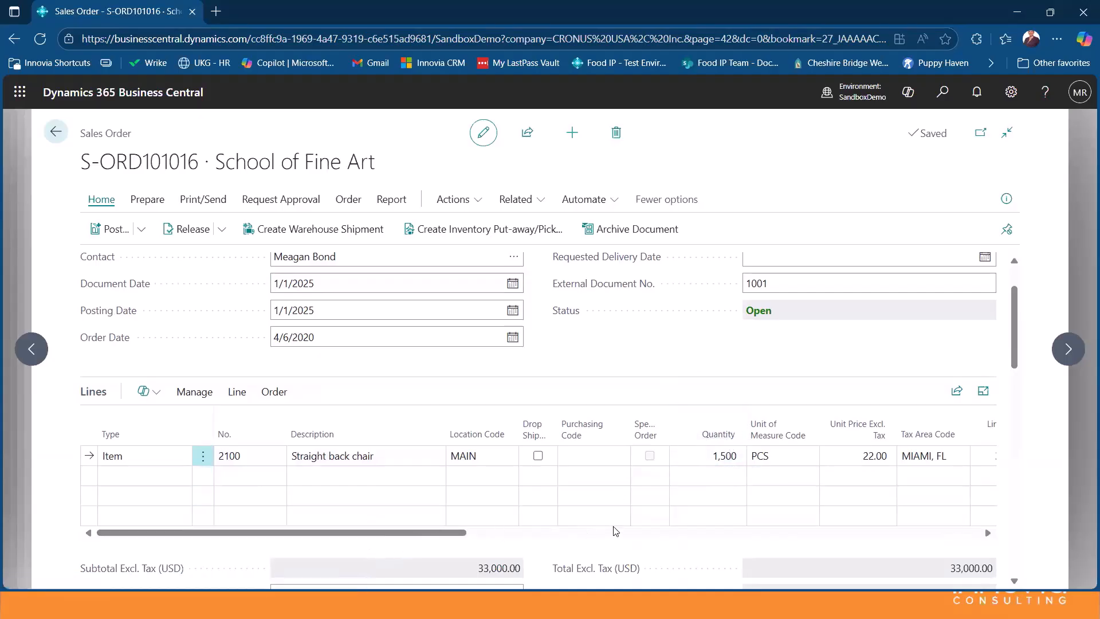
drag(415, 532, 880, 509)
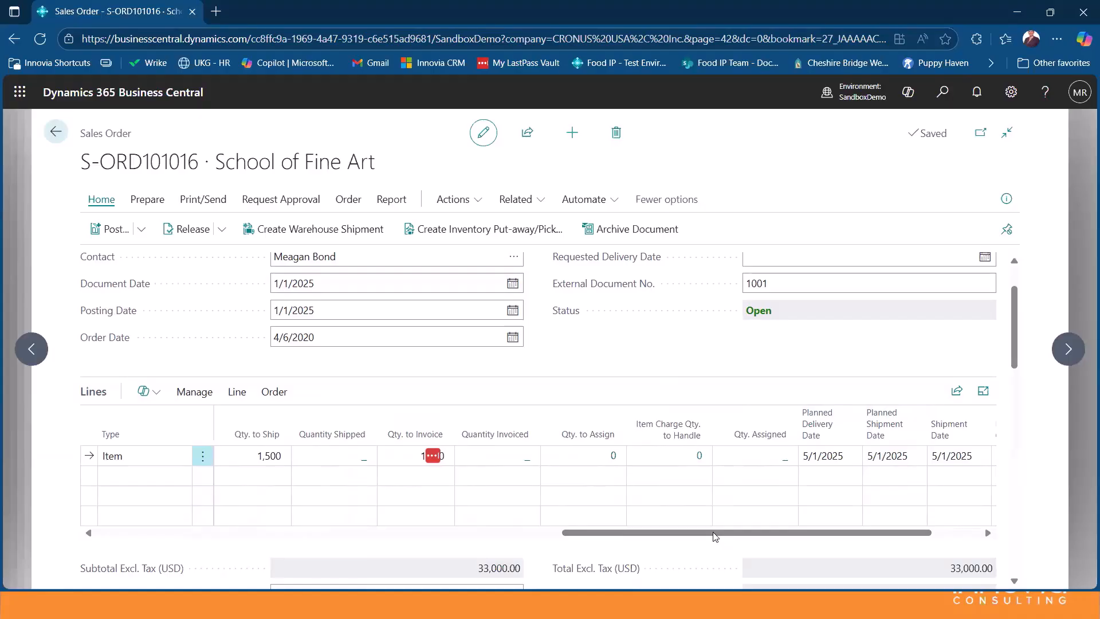
drag(714, 536, 301, 533)
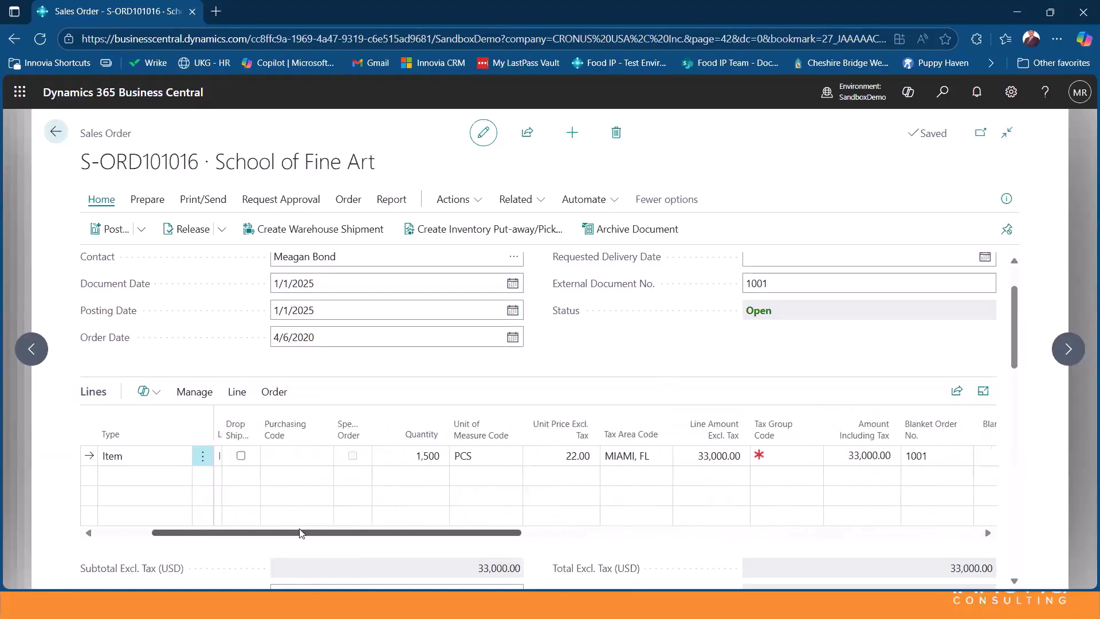
Try to post School of Fine Art's sales order with the Ship and Invoice option.
scroll(881, 390, up, 2)
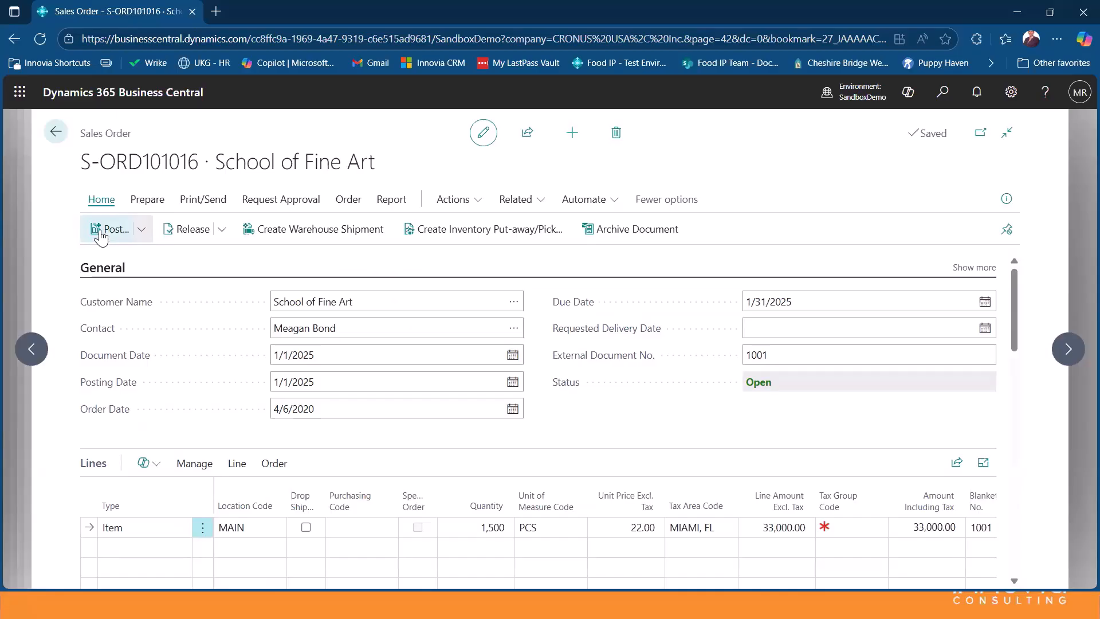
click(109, 229)
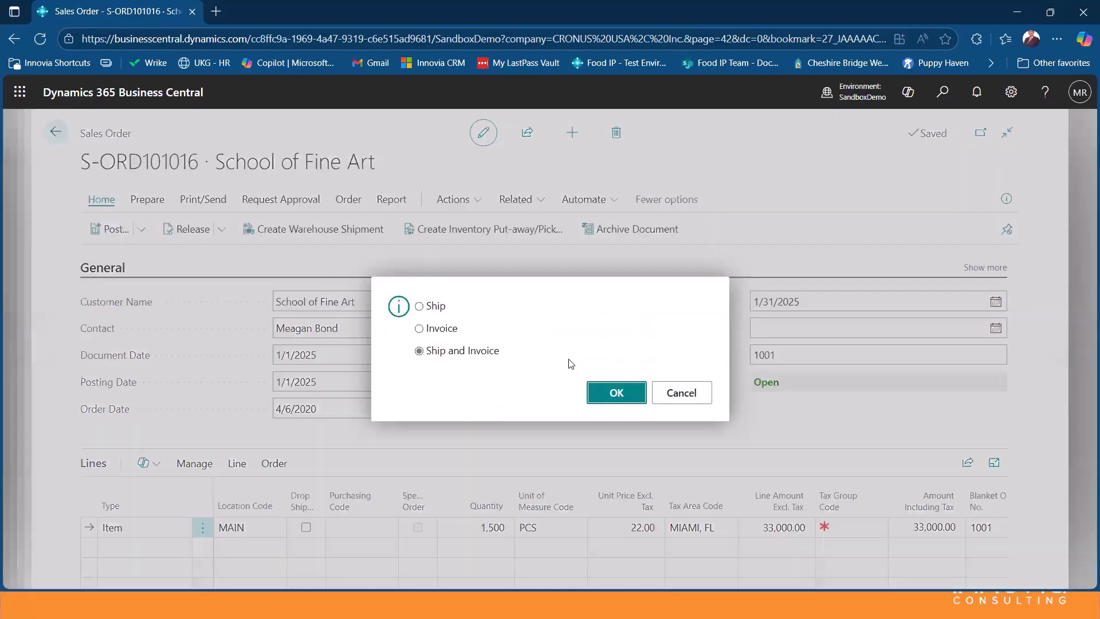
click(617, 393)
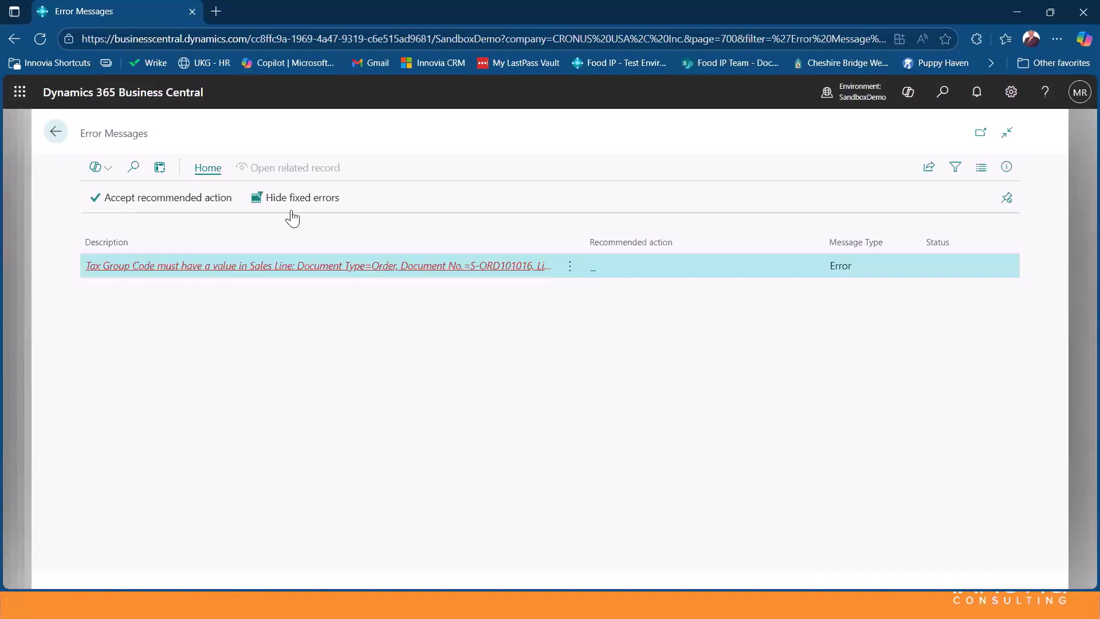
Set the Straight back chair line's tax group code to NONTAXABLE and post the sales order with Ship and Invoice.
key(Escape)
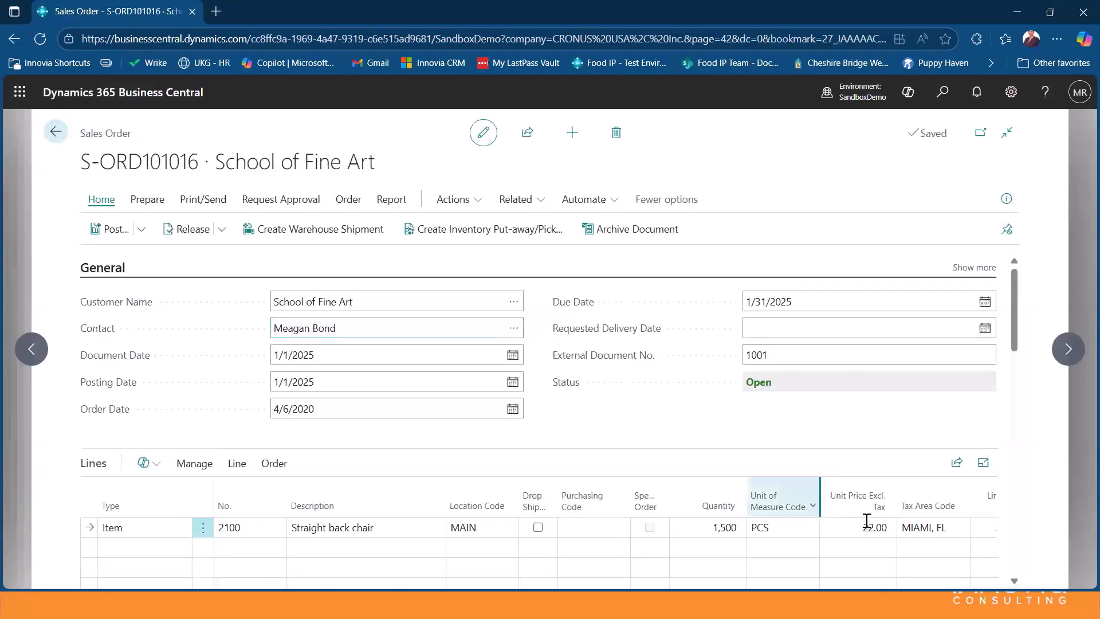
scroll(951, 523, down, 3)
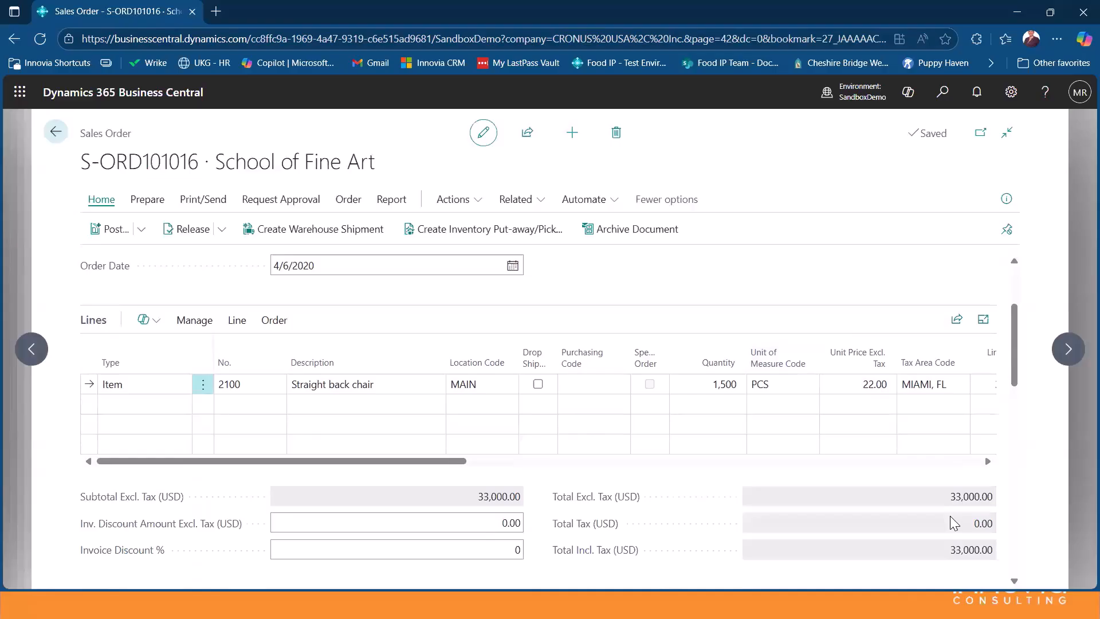
click(988, 461)
click(988, 461)
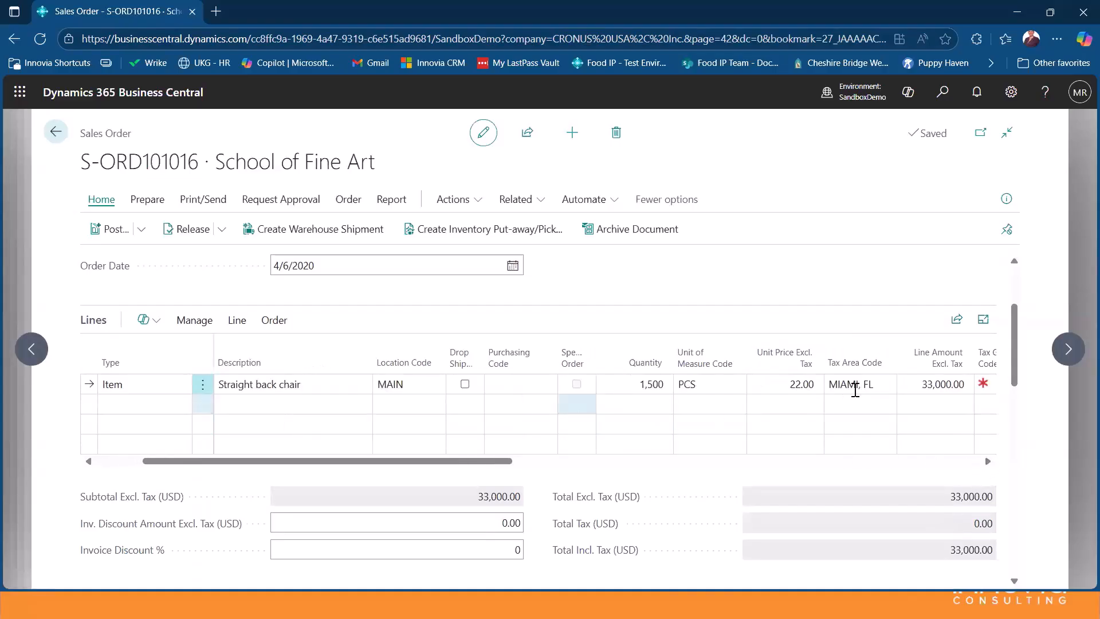
drag(506, 459, 540, 463)
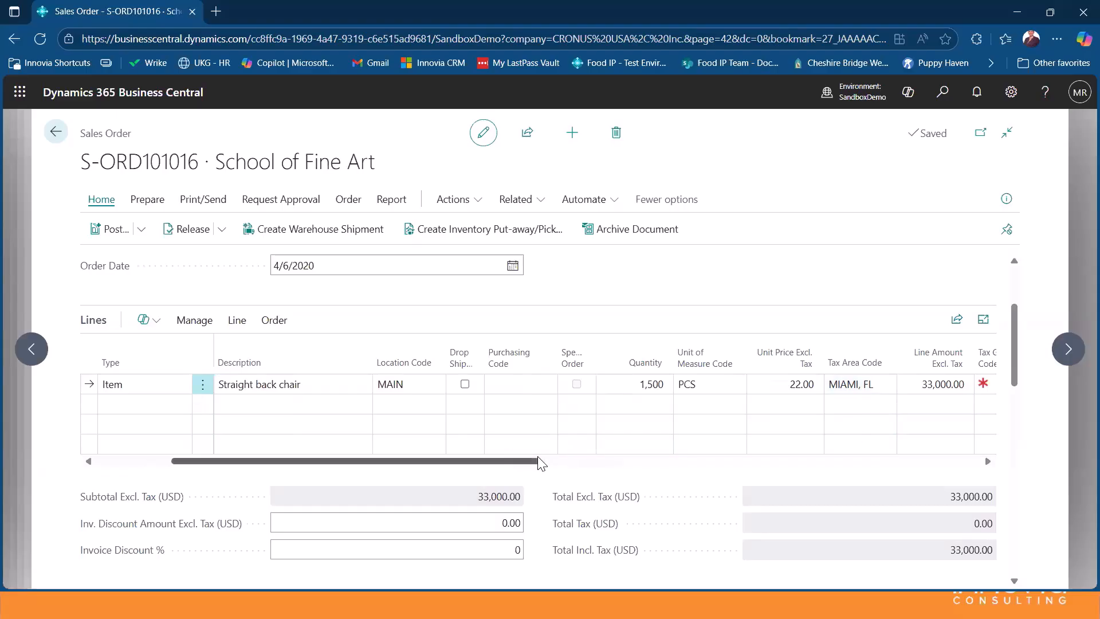
click(856, 384)
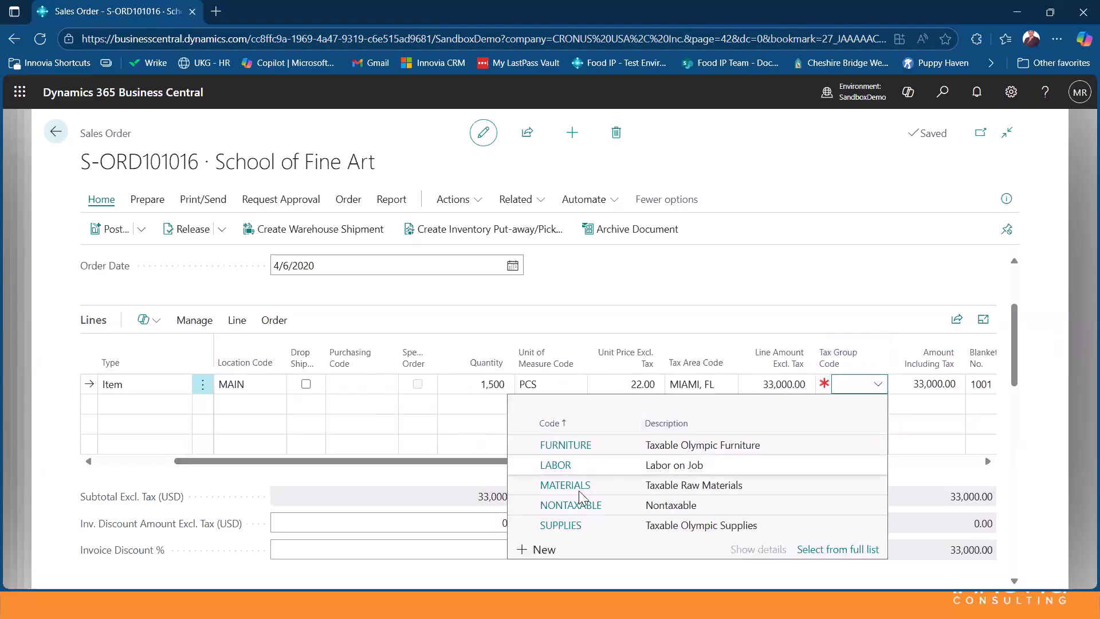
click(570, 504)
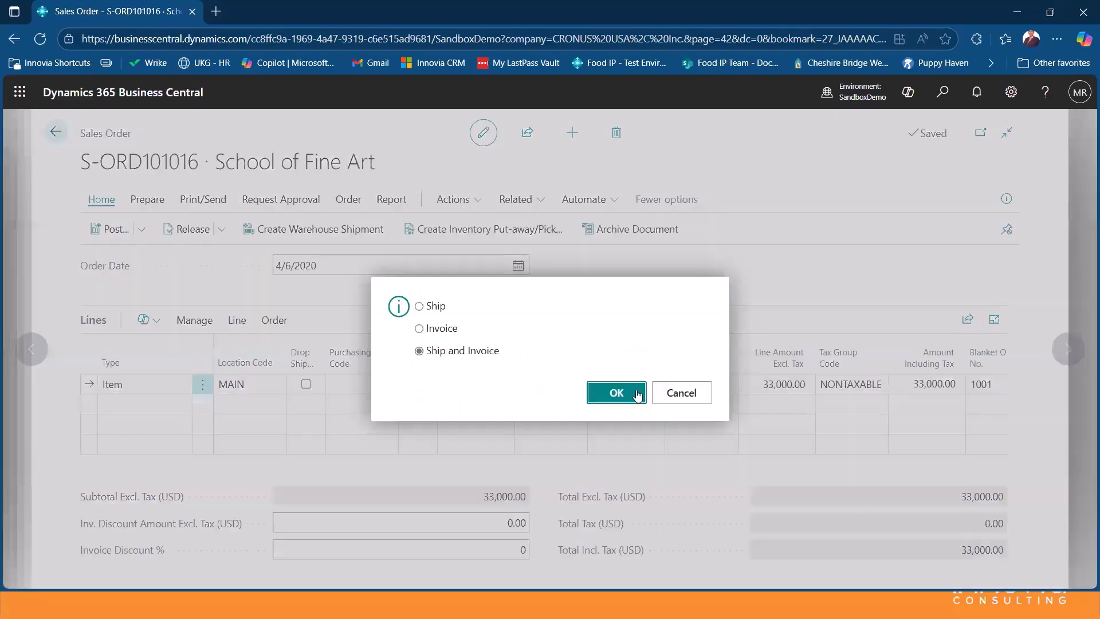
click(618, 395)
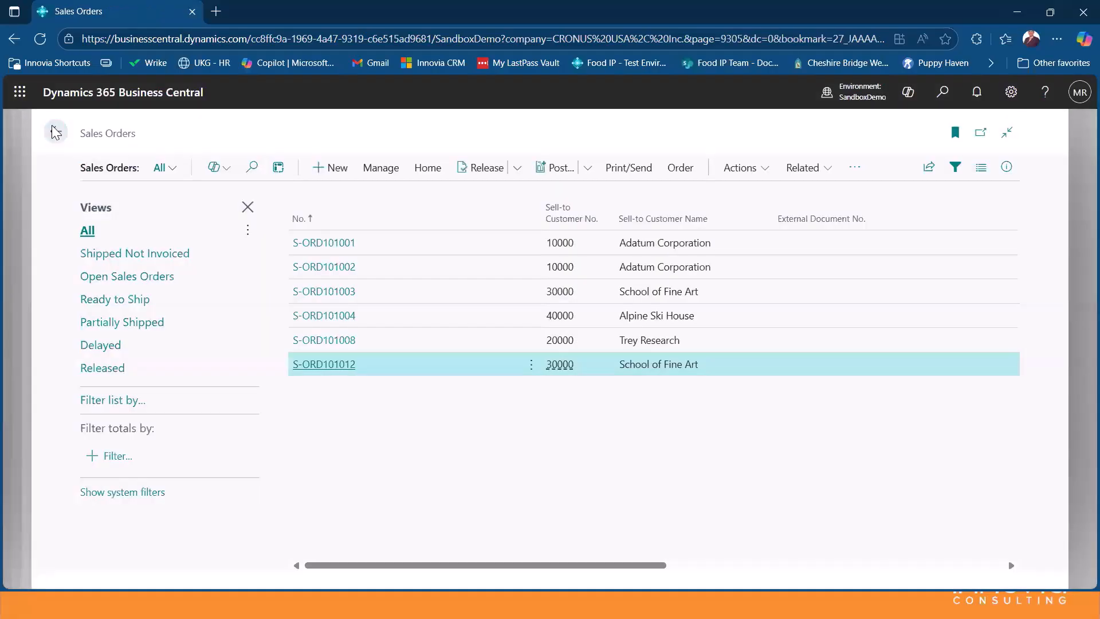
Return to School of Fine Art's blanket sales order and check the chair line's quantities to ship, shipped and invoiced.
click(54, 131)
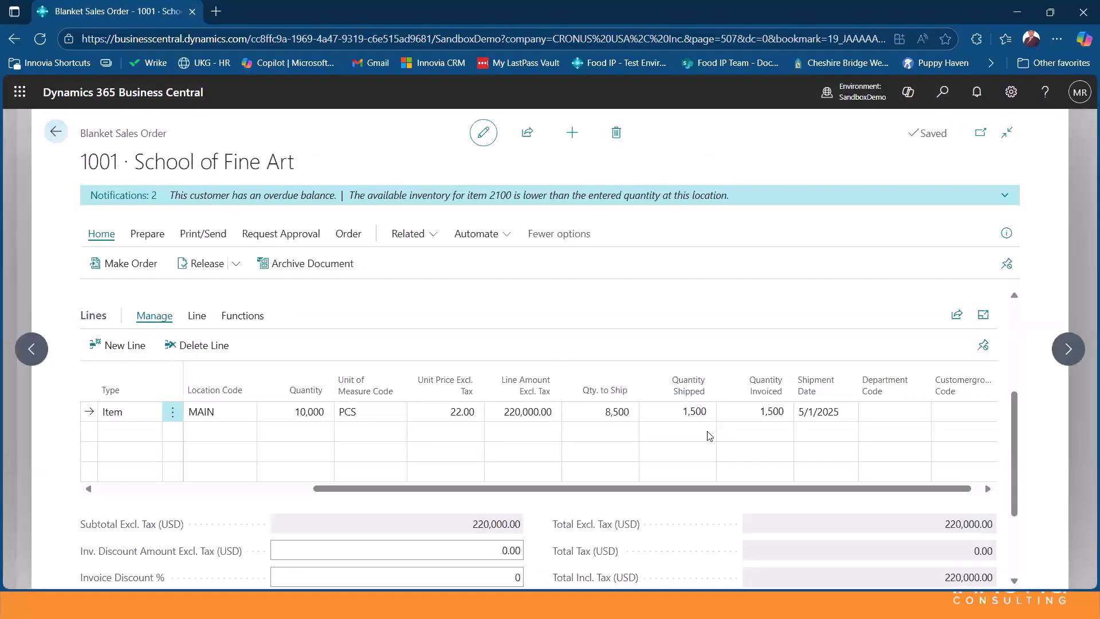
drag(606, 500, 220, 247)
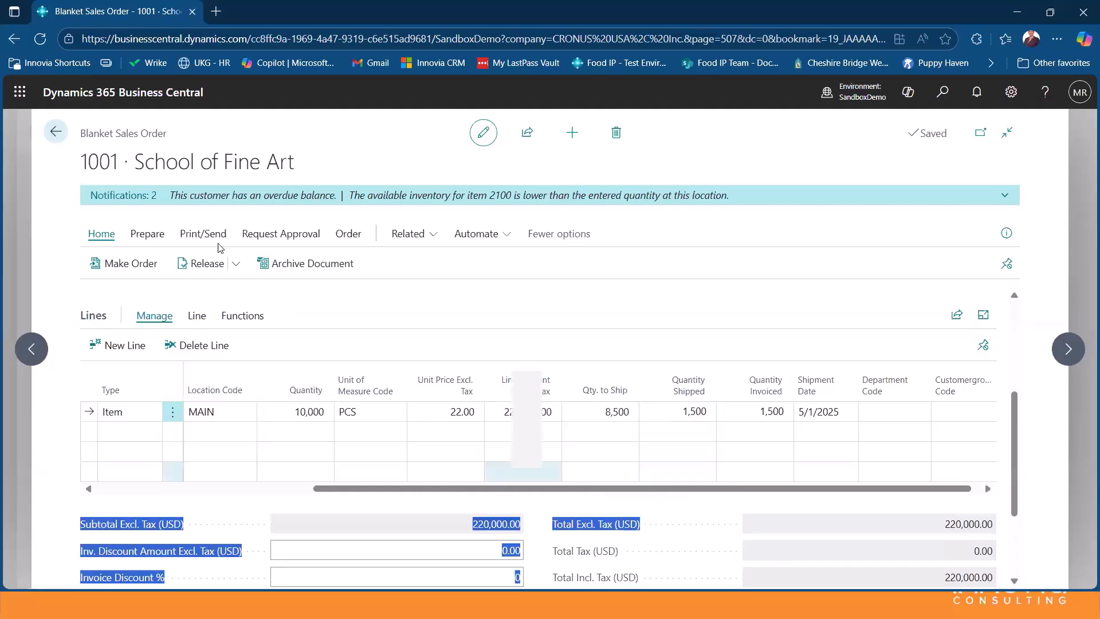
click(35, 45)
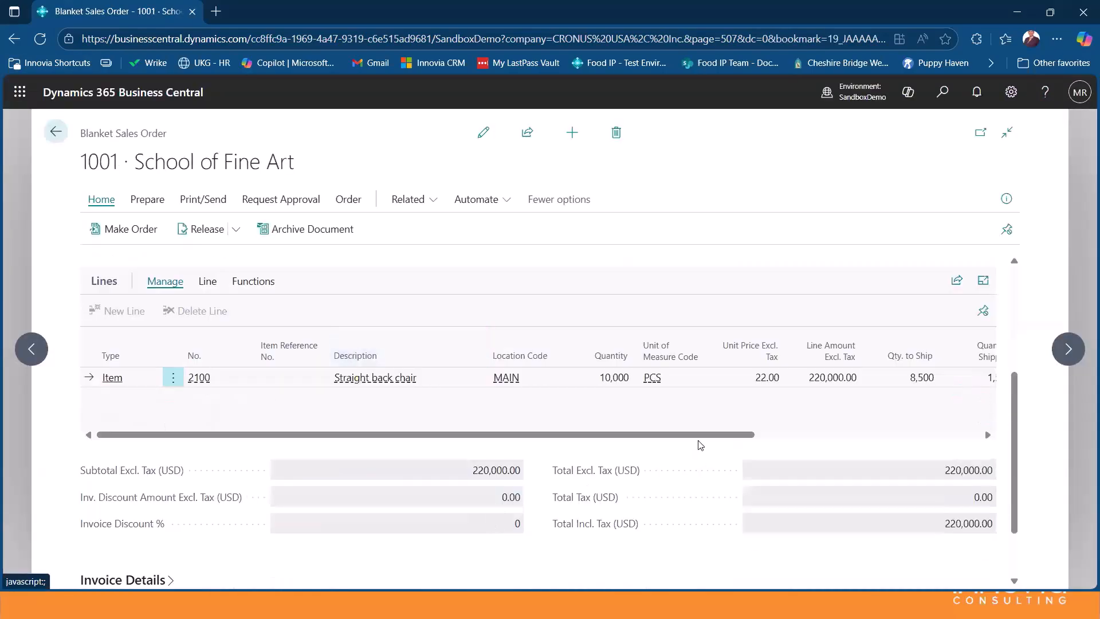
drag(699, 441, 844, 413)
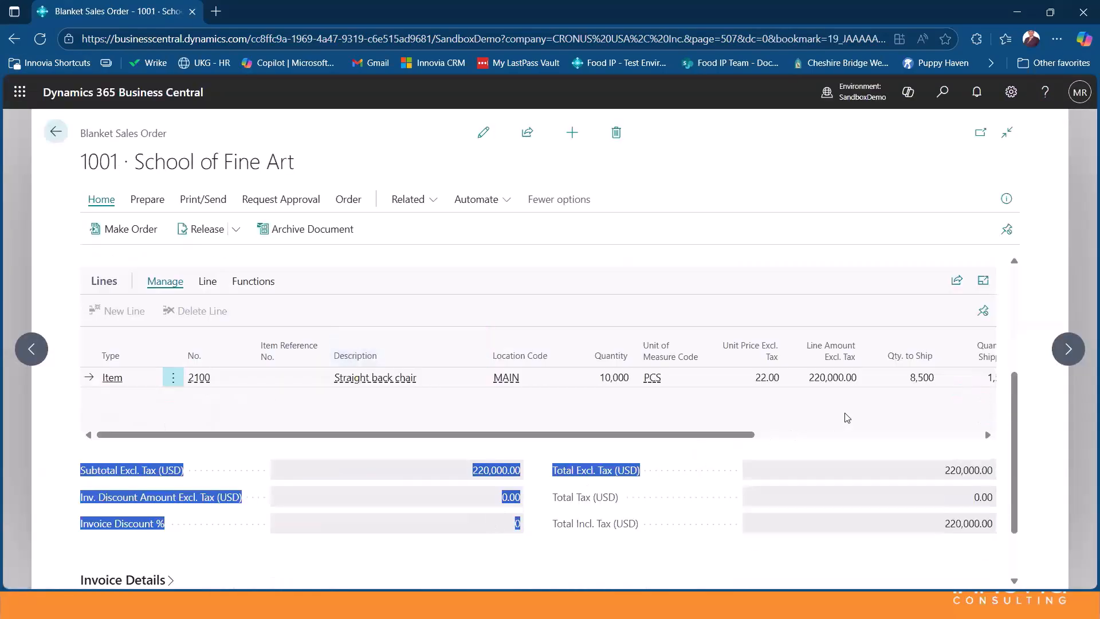
click(703, 460)
scroll(795, 440, right, 3)
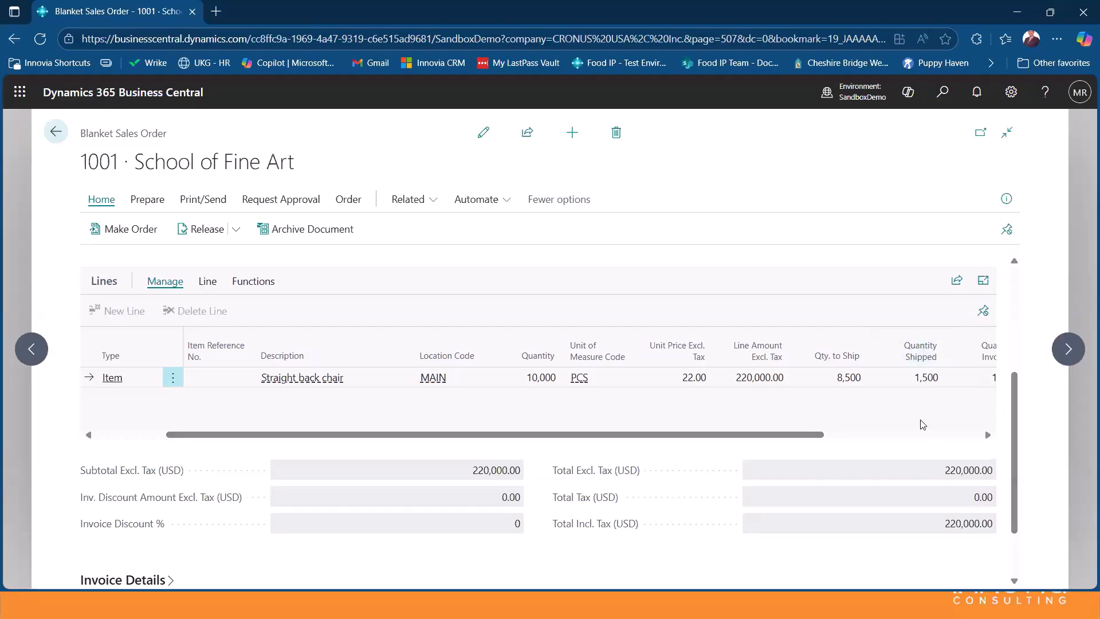
Set the blanket order's Straight back chair line to ship 100 with a shipment date of 5/15/2025.
scroll(454, 421, up, 3)
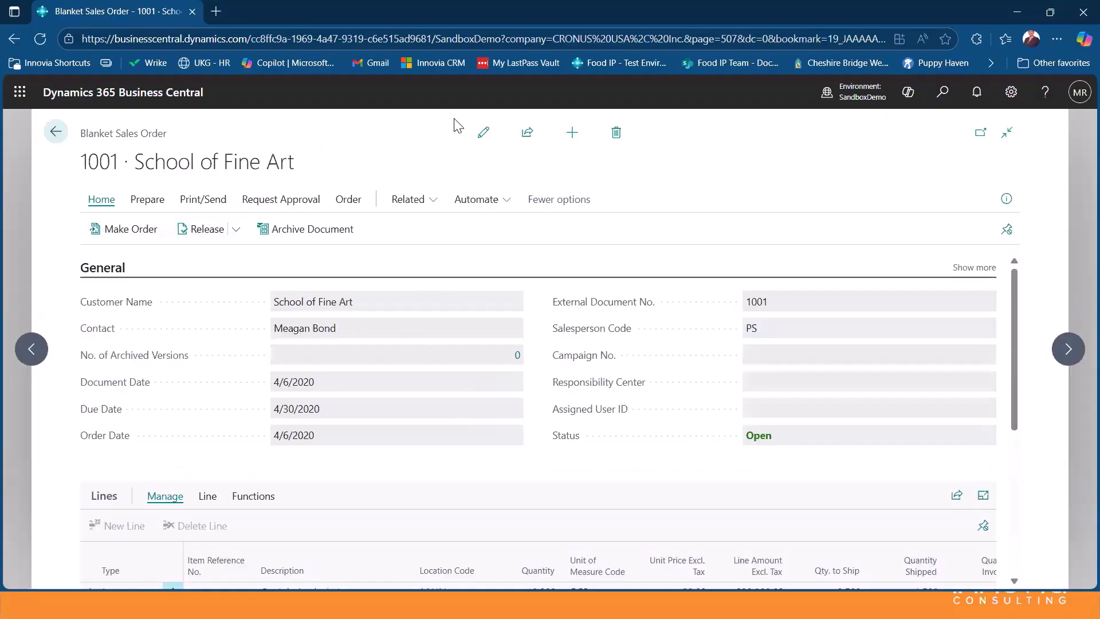
click(483, 133)
scroll(722, 403, down, 3)
click(830, 377)
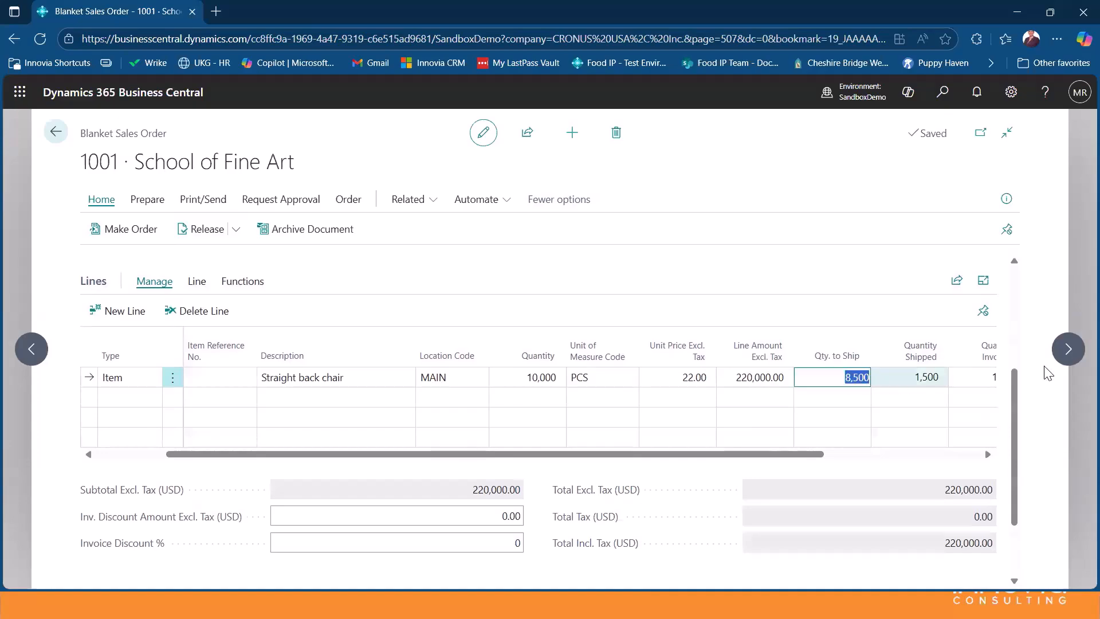
text(100)
key(Tab)
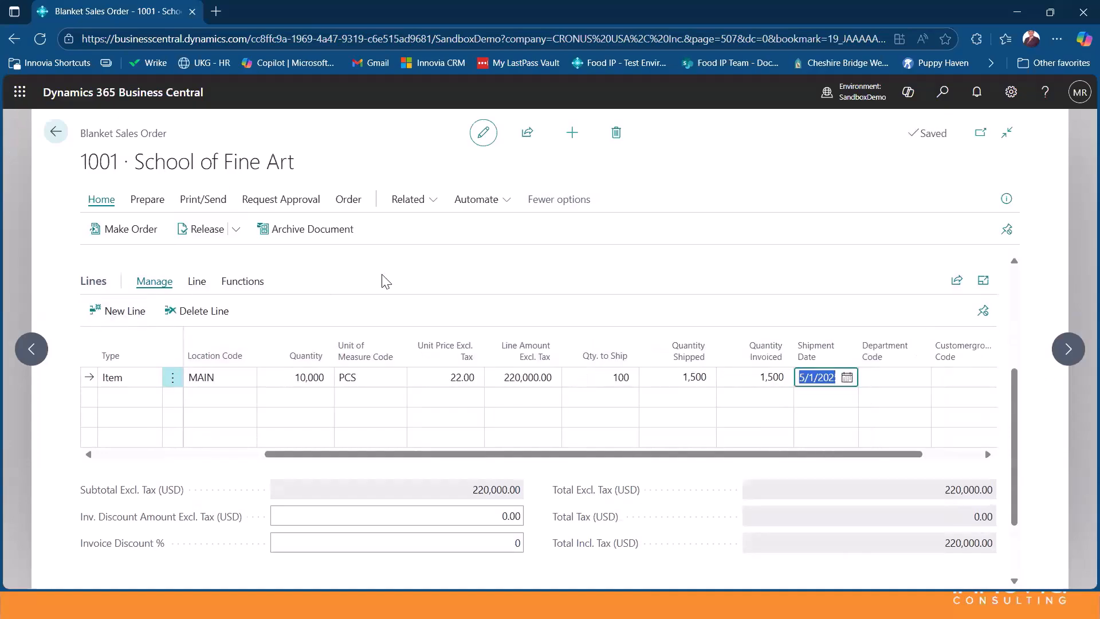
text(5/15)
key(Tab)
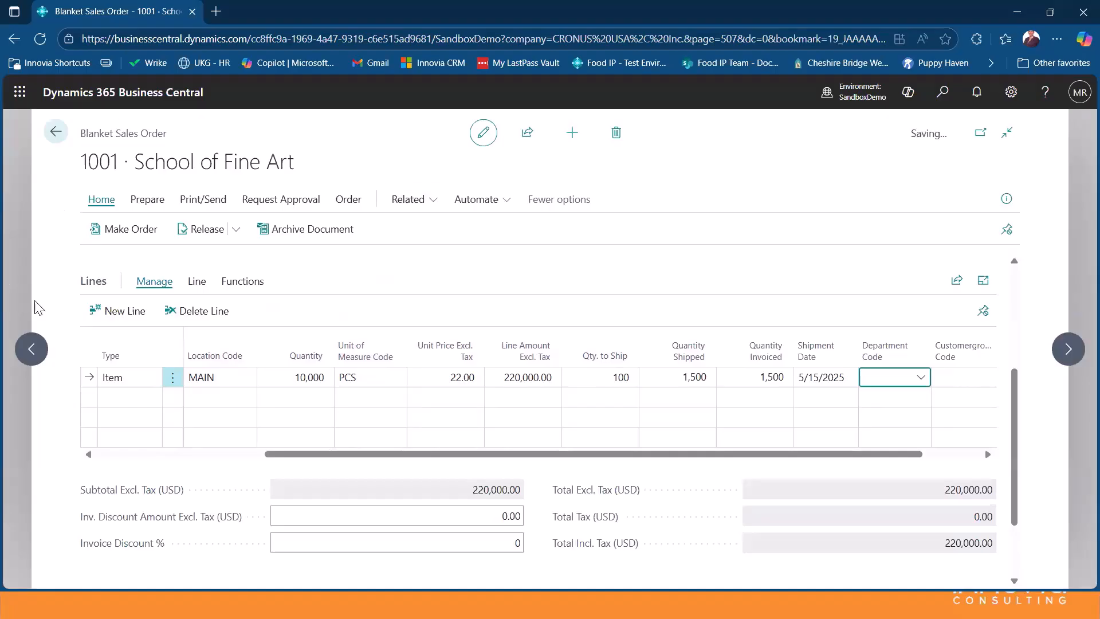
Create another sales order from the blanket order for the remaining release and acknowledge its creation.
click(126, 231)
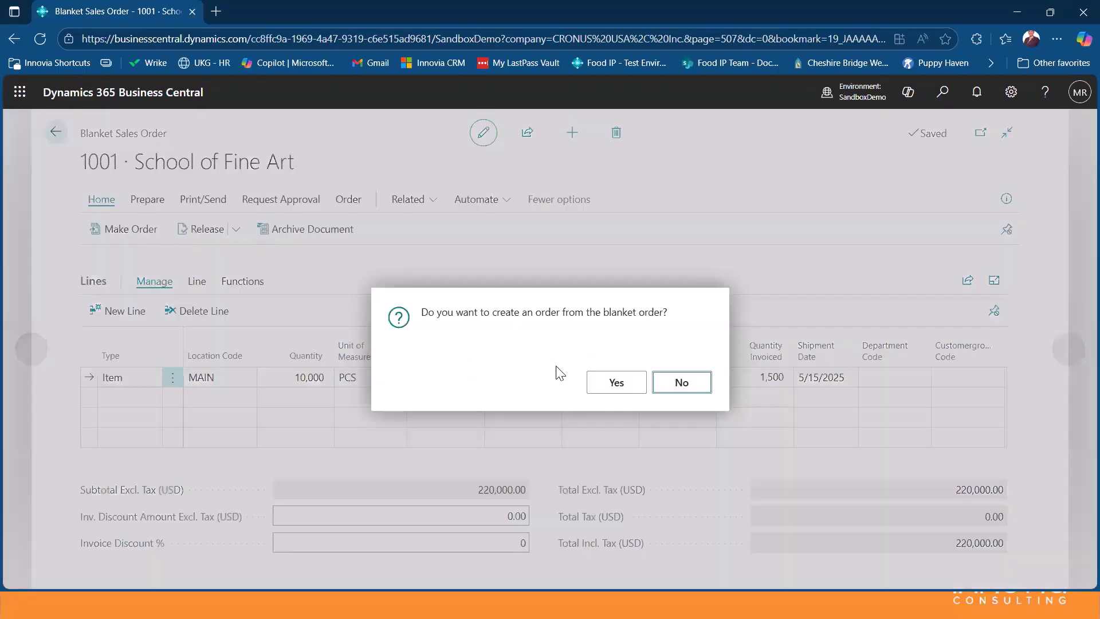
click(627, 380)
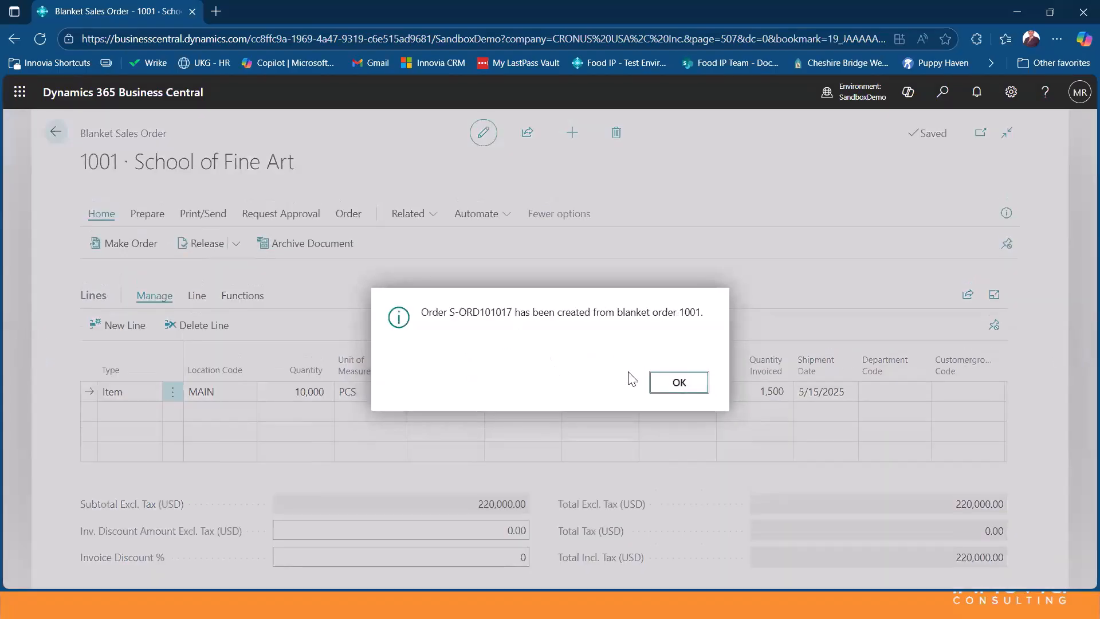
click(678, 381)
Find the sales orders list and open the newest School of Fine Art order with external document number 1001.
click(950, 91)
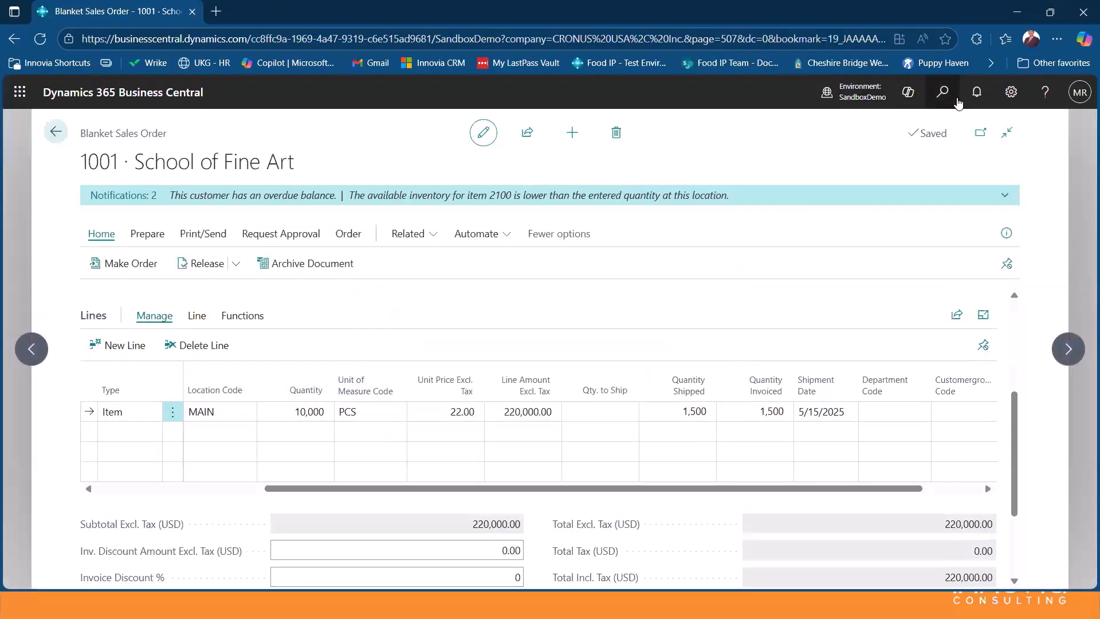
text(sales order)
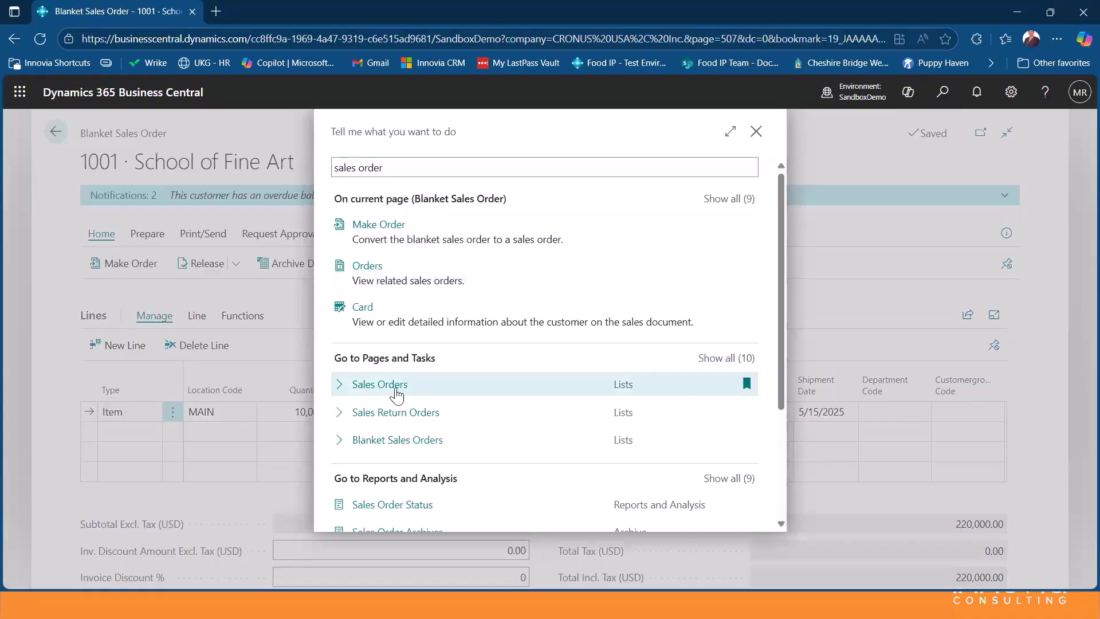
click(422, 383)
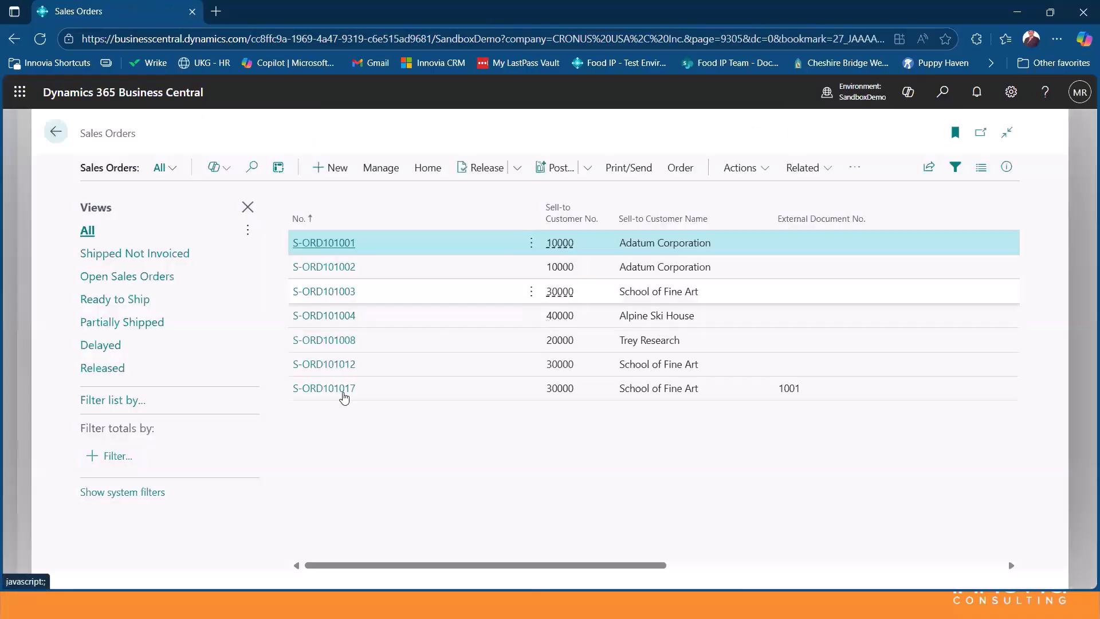
click(342, 391)
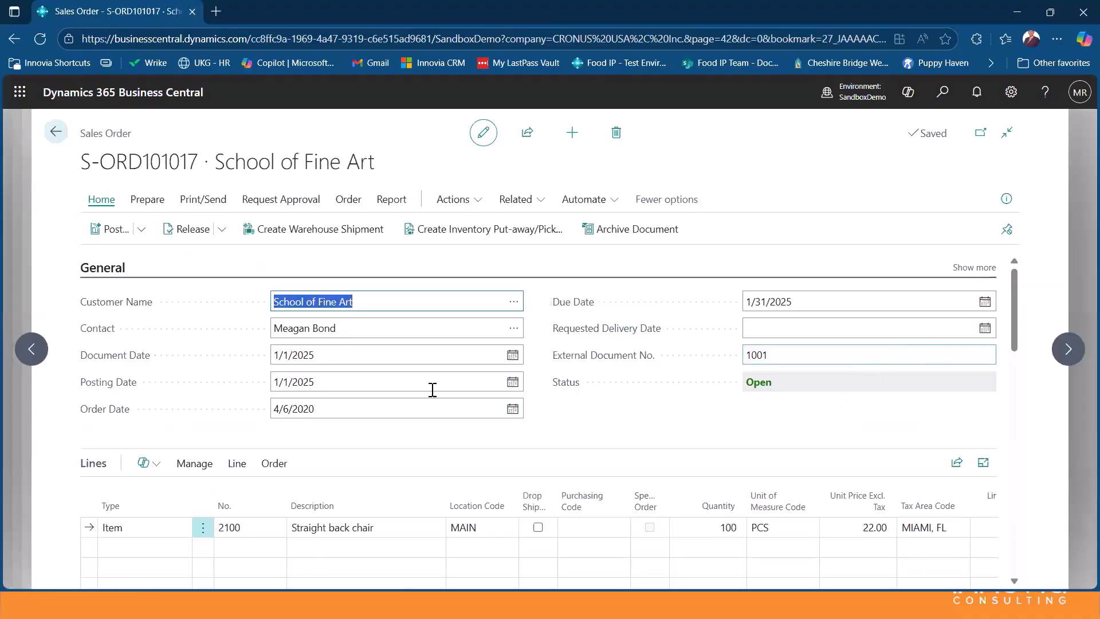
Expand the General section and examine the sales order's header, line, invoice and shipping fields for the blanket order reference.
click(977, 268)
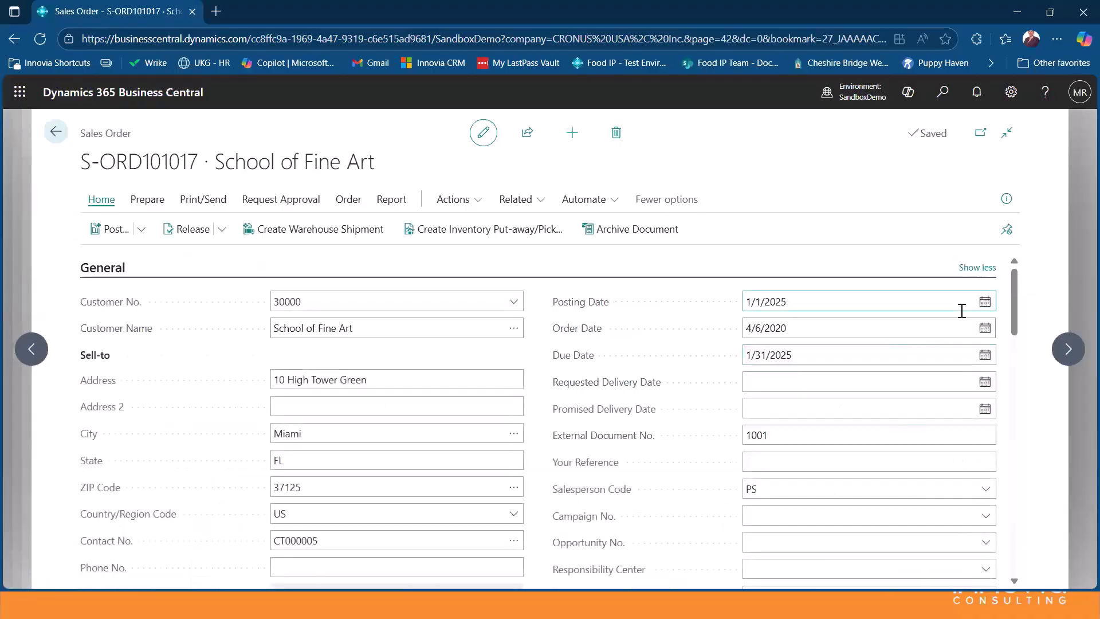
scroll(962, 310, down, 4)
scroll(964, 315, up, 3)
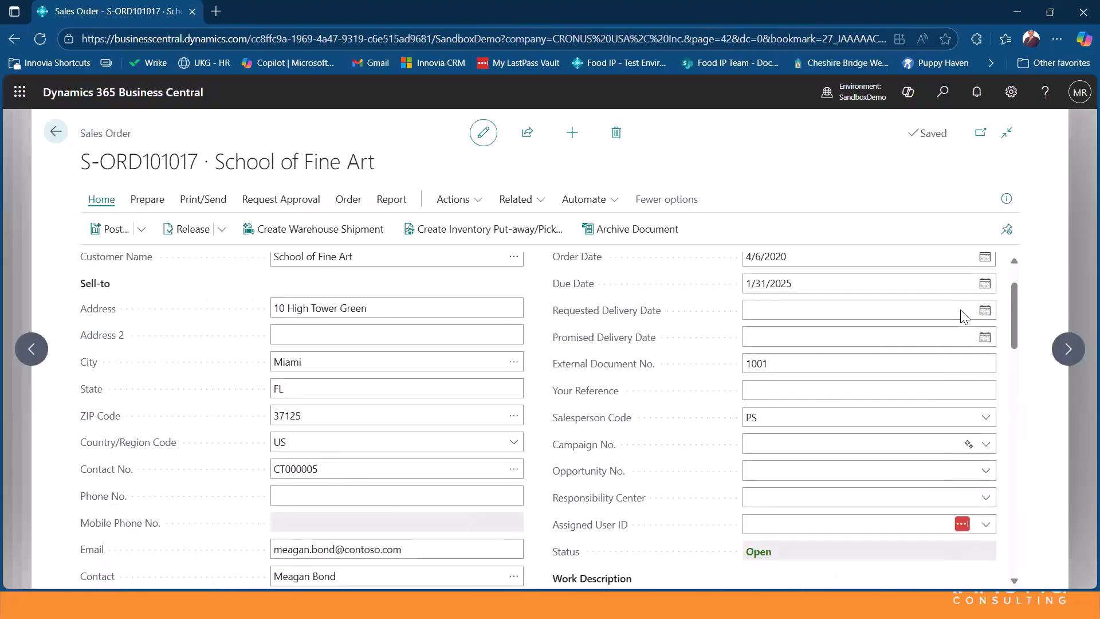
scroll(963, 314, up, 1)
scroll(962, 311, down, 6)
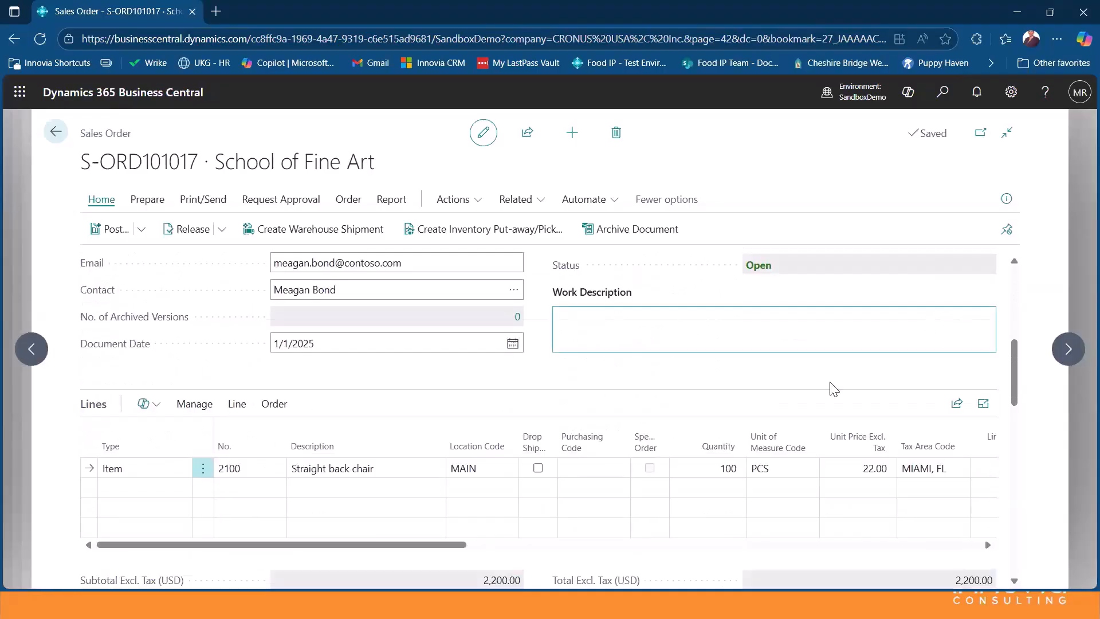
drag(429, 542, 630, 532)
drag(732, 532, 742, 532)
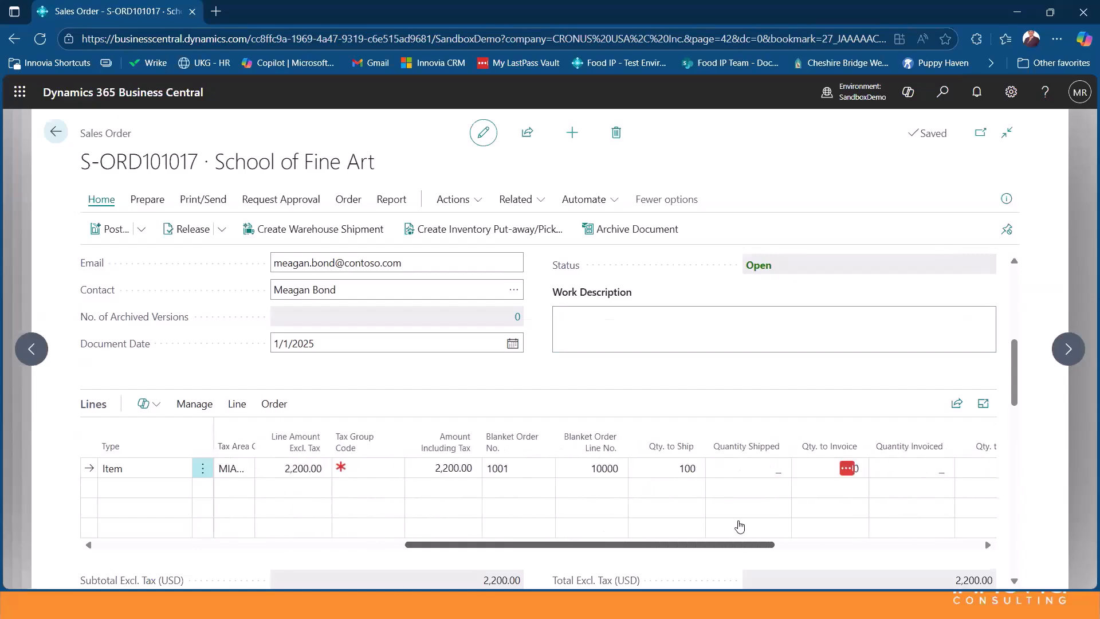
scroll(739, 526, down, 7)
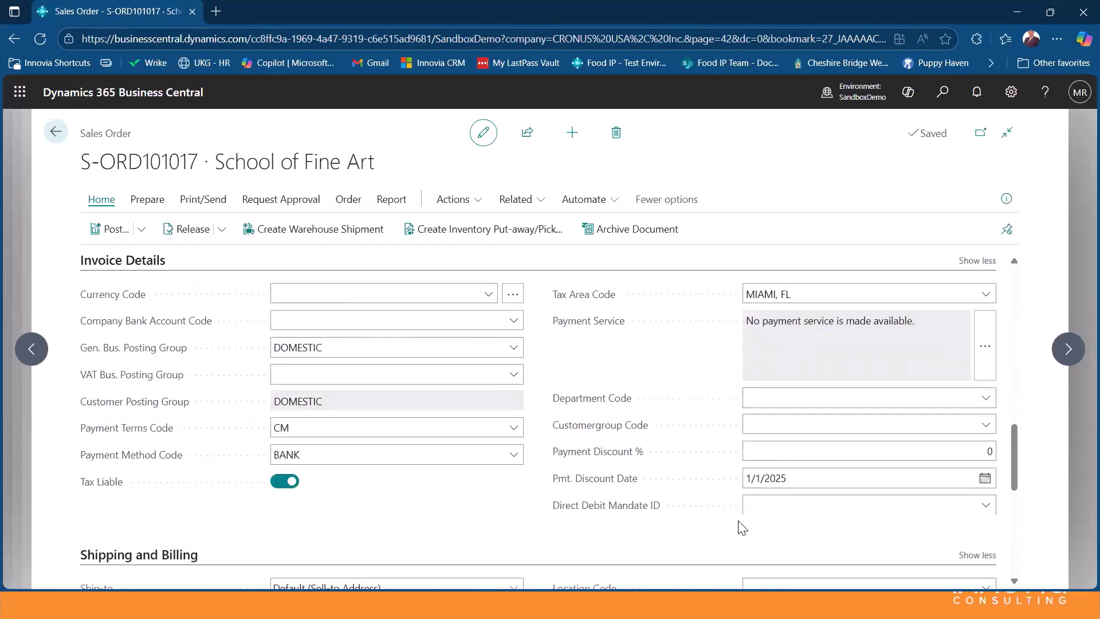
scroll(742, 528, down, 1)
scroll(737, 527, down, 2)
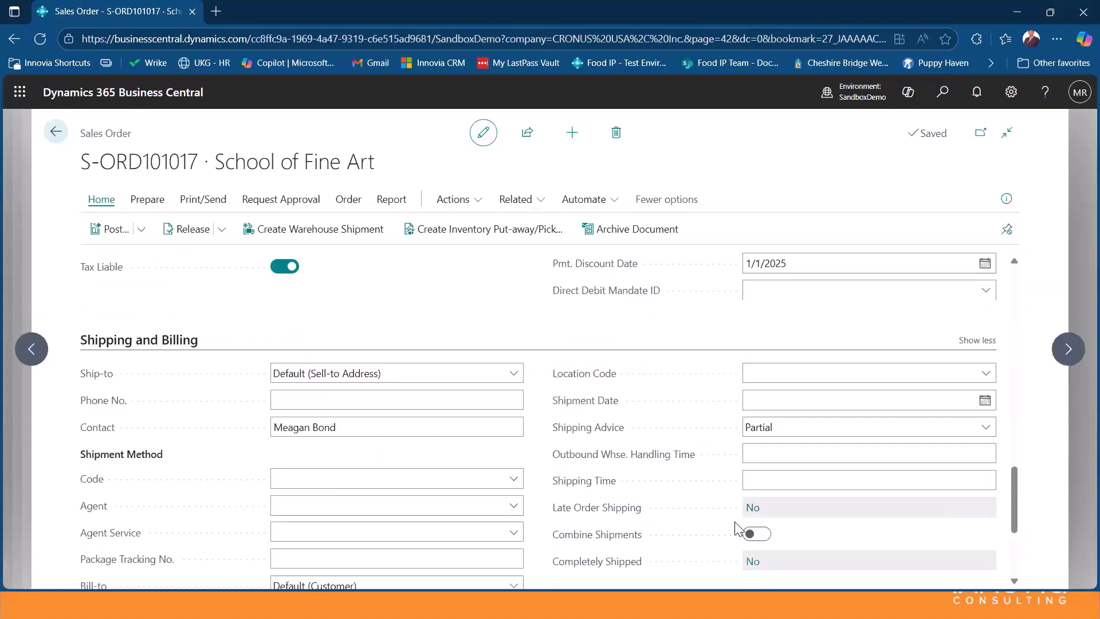
scroll(742, 523, up, 10)
Personalize the sales order page and search the fields available for the lines for "blanket".
click(1012, 93)
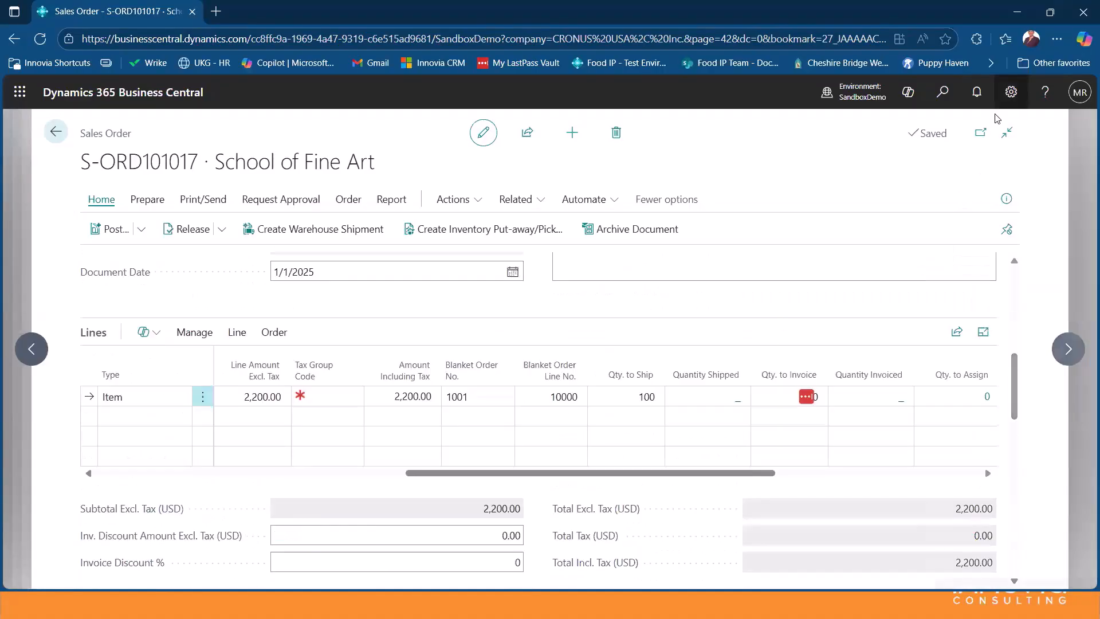
click(909, 197)
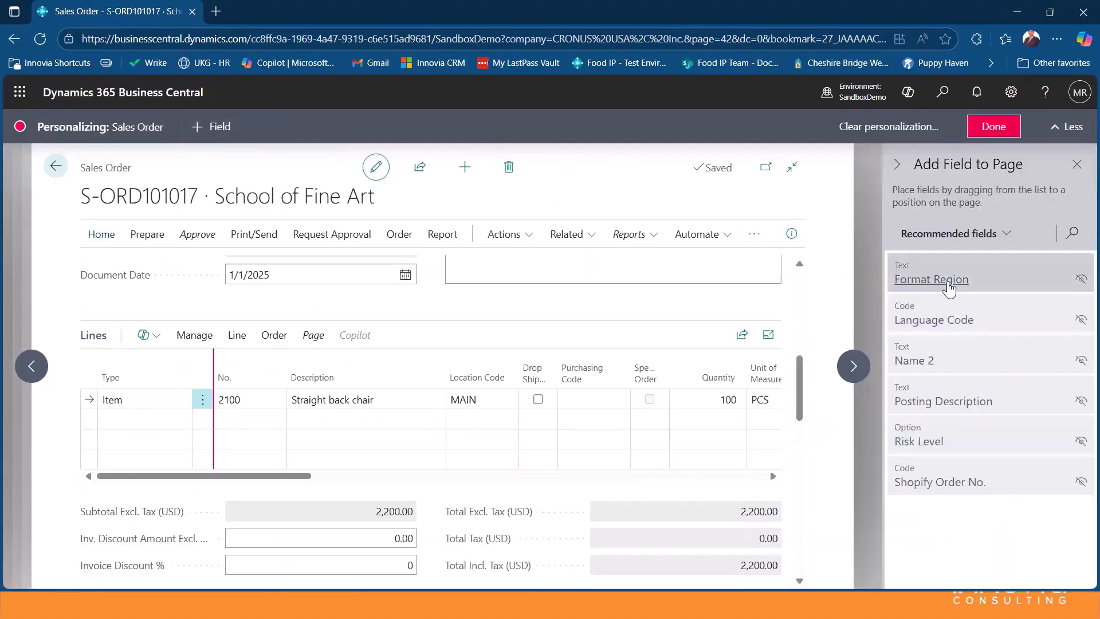
click(708, 337)
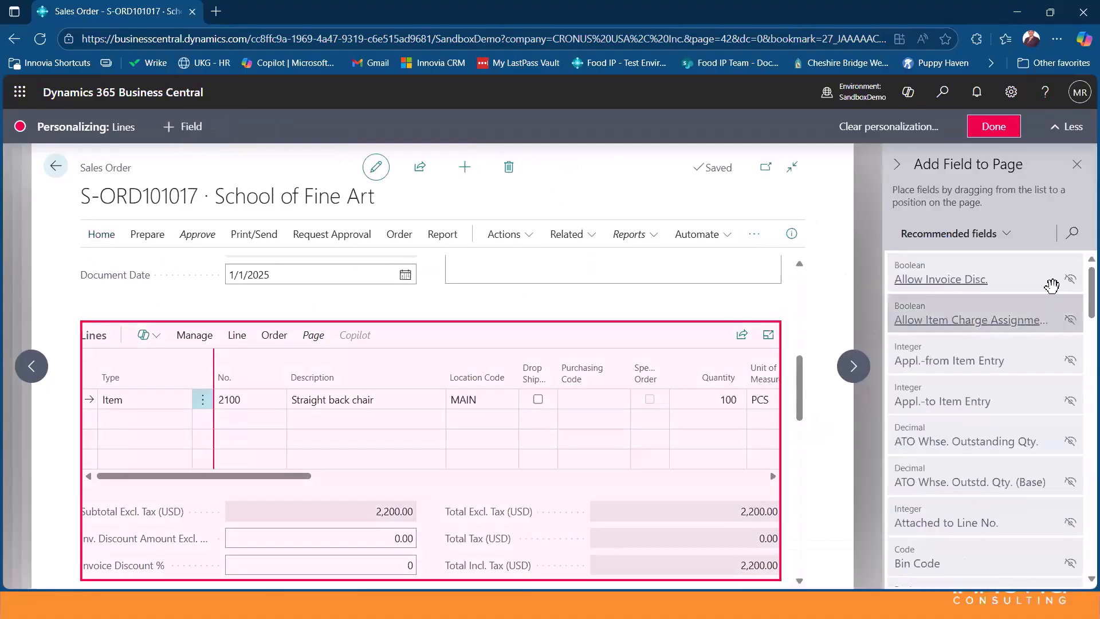
click(1072, 232)
text(blanket)
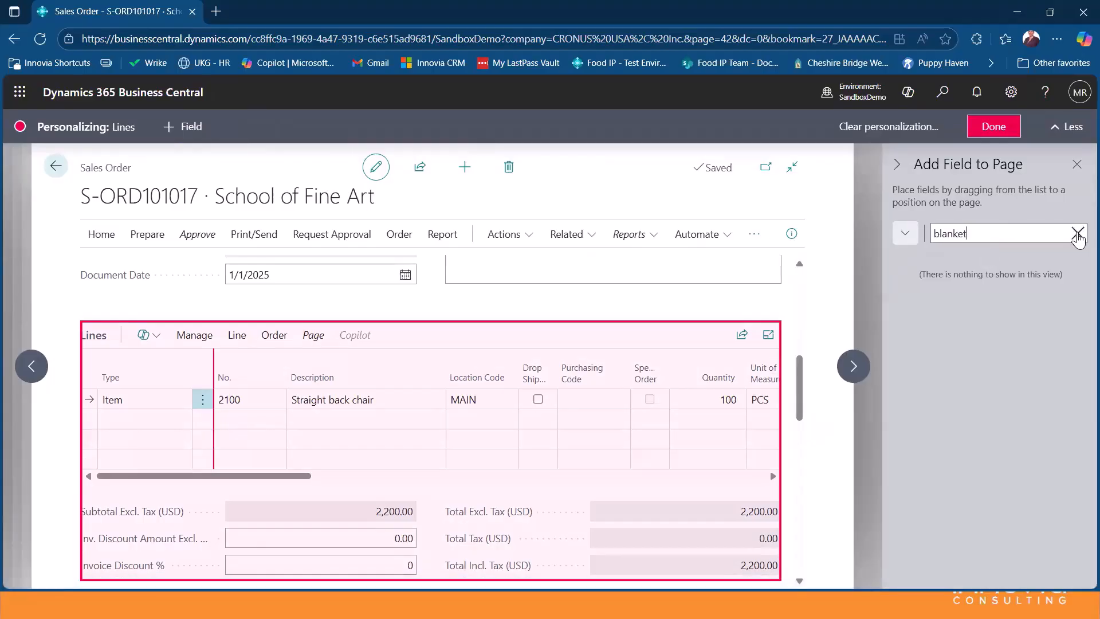
click(1078, 232)
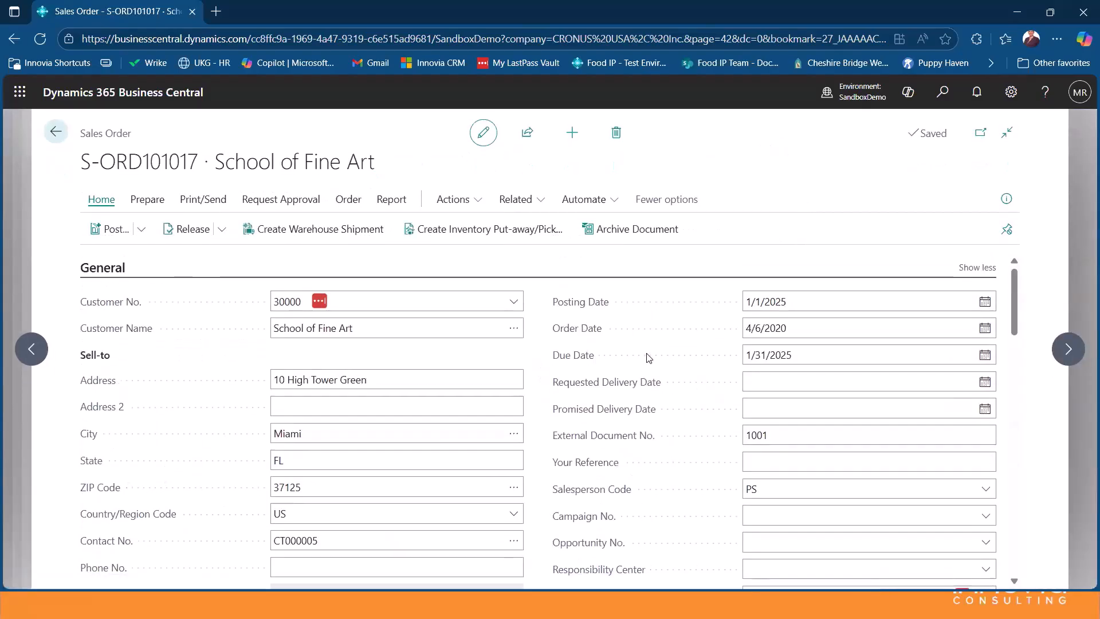
Leave the sales order, the sales orders list and the blanket order to return to the home page.
scroll(648, 357, down, 1)
scroll(647, 361, down, 1)
scroll(646, 359, up, 2)
click(53, 132)
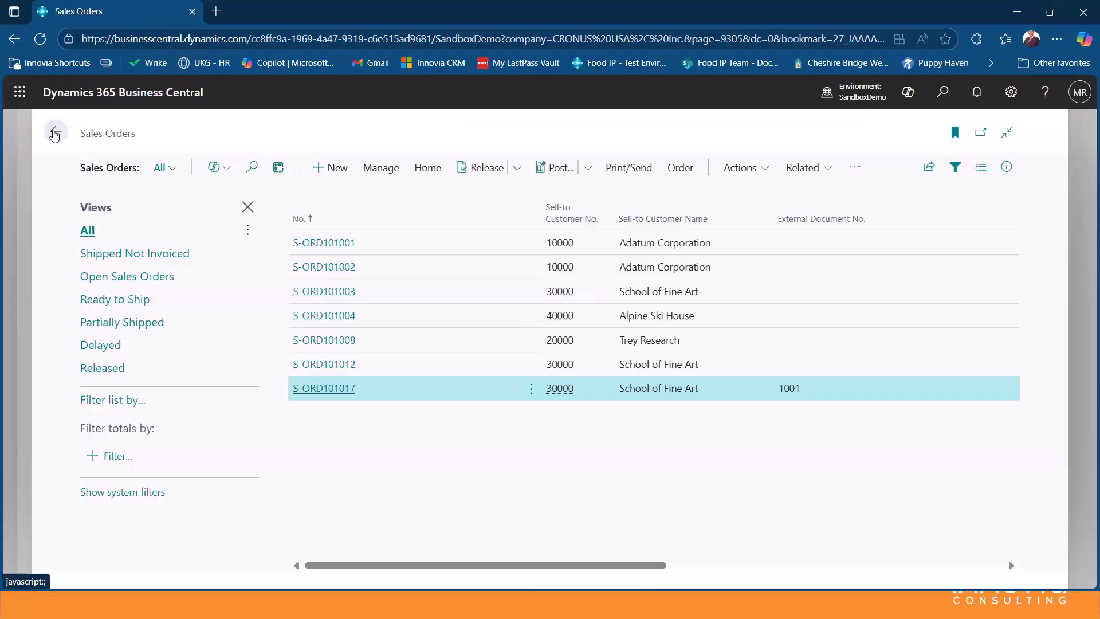
click(54, 133)
click(55, 134)
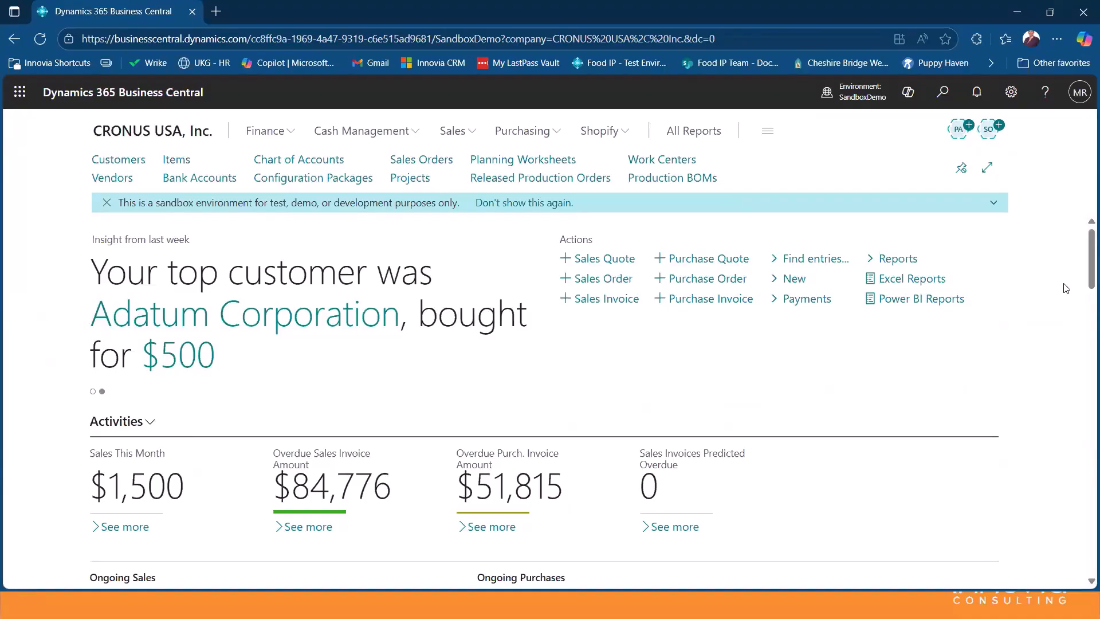
Dismiss the sandbox environment notice on the home page.
click(107, 203)
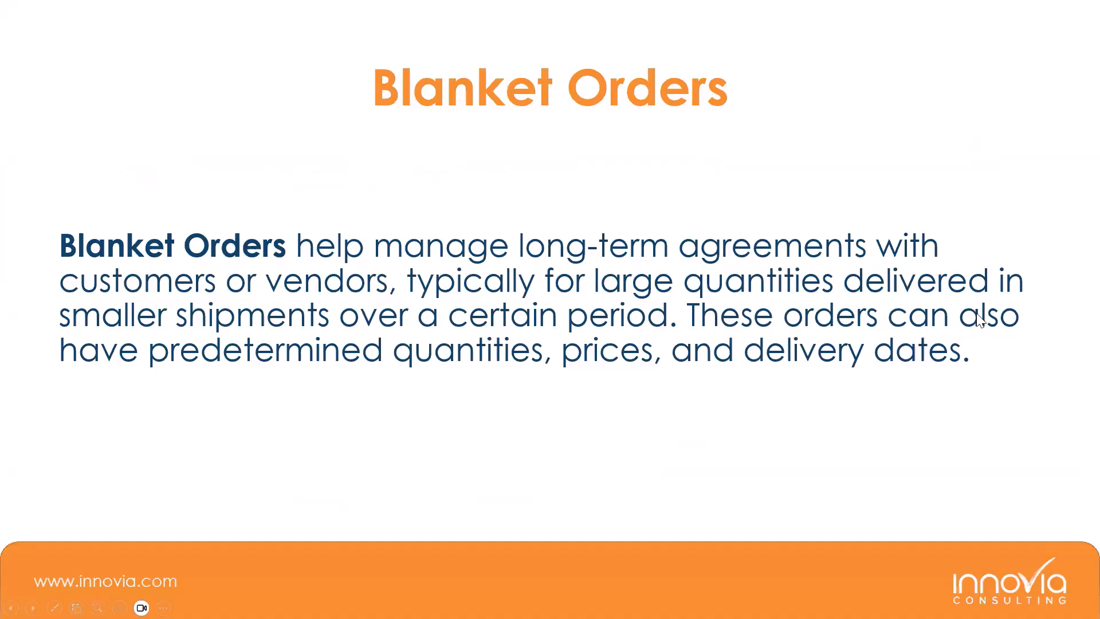
click(995, 305)
scroll(1043, 377, up, 1)
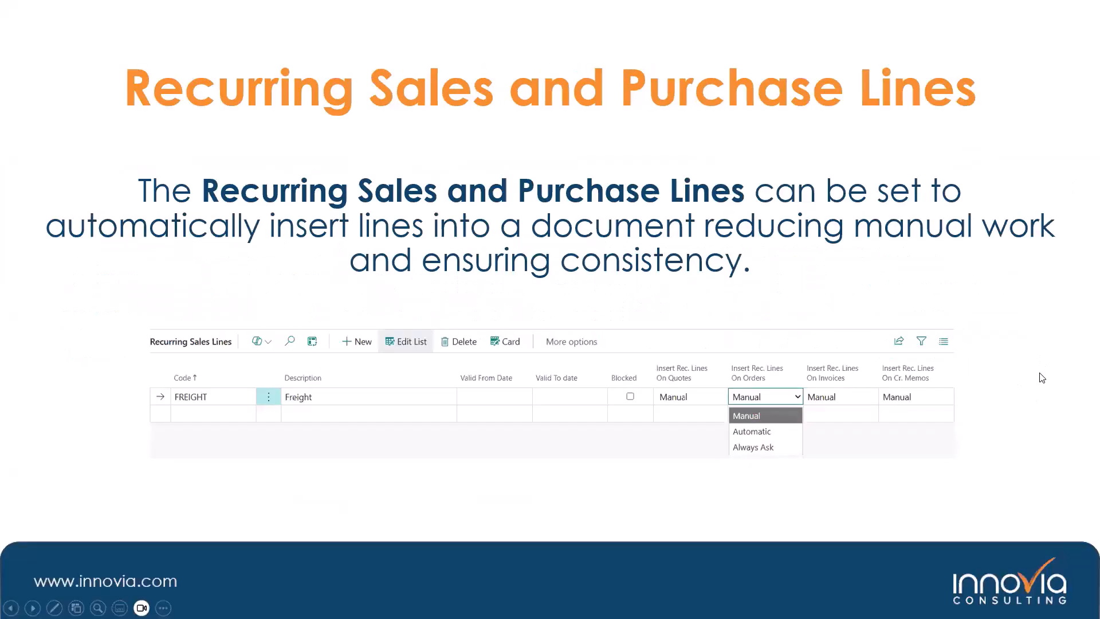
Switch back to Business Central, search for "rec sales lines" and open the Recurring Sales Lines list.
key(alt+Tab)
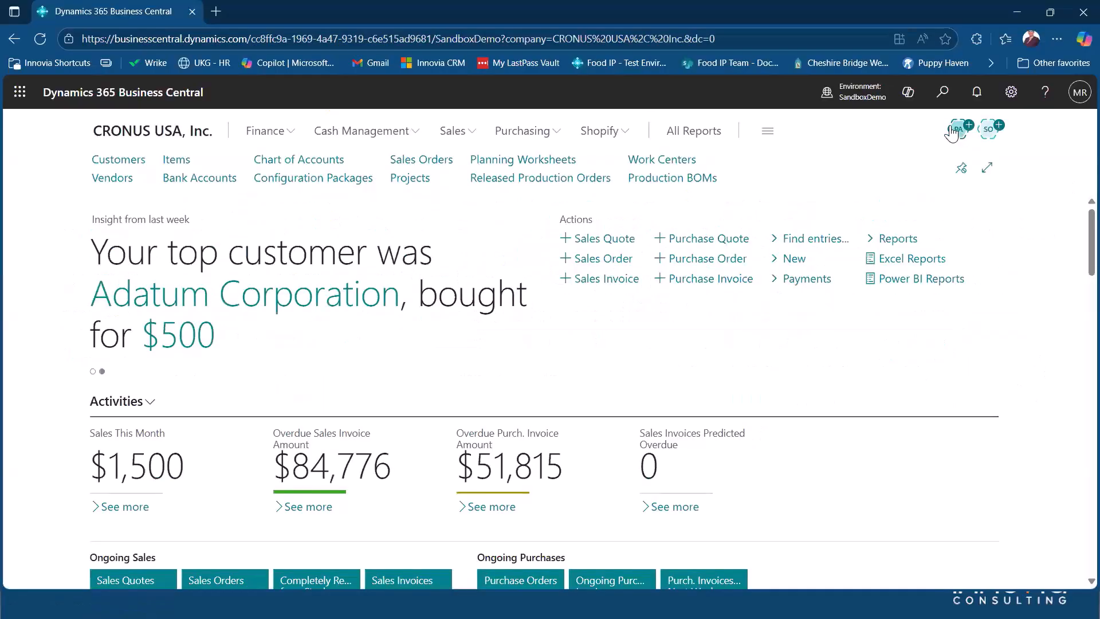
click(941, 93)
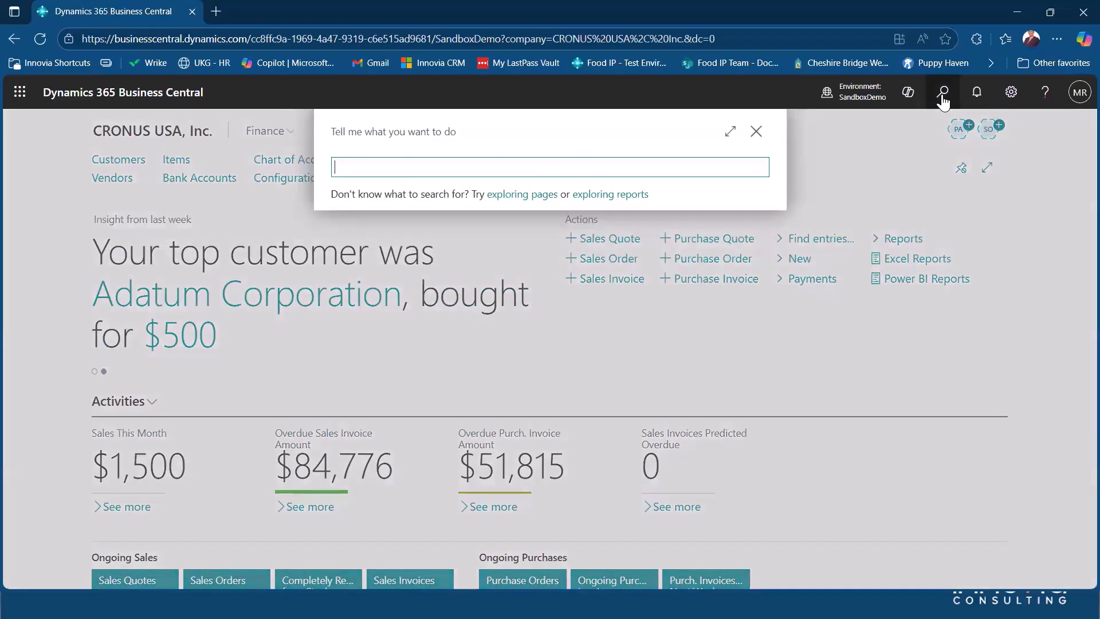
text(rec sales lines)
click(342, 223)
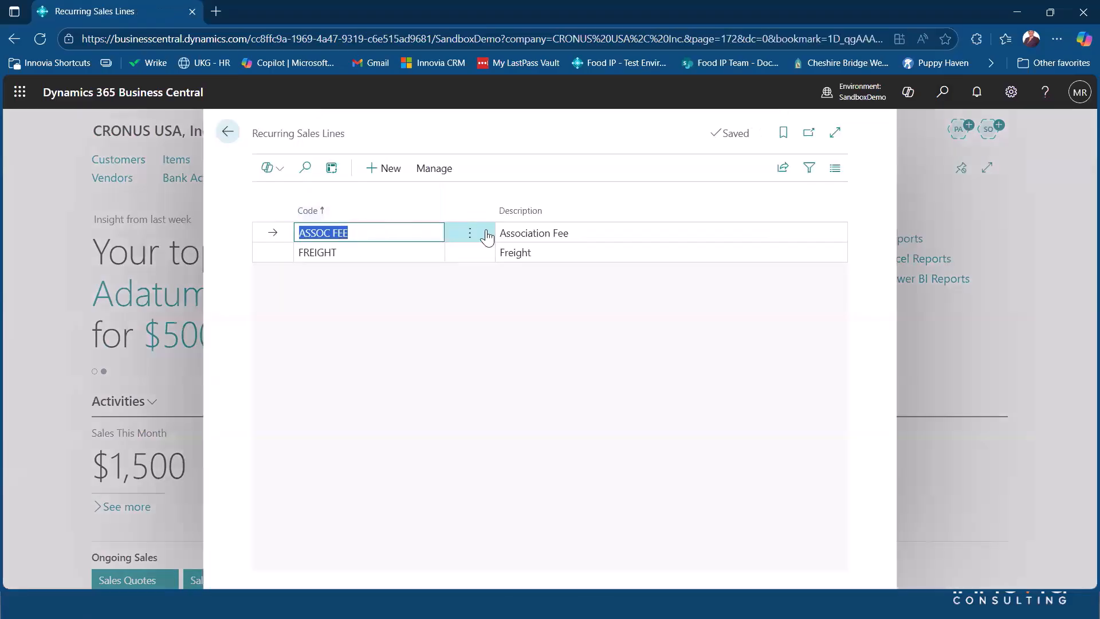
Open the ASSOC FEE card, examine its general fields and line setup, and return to the recurring sales lines list.
click(438, 170)
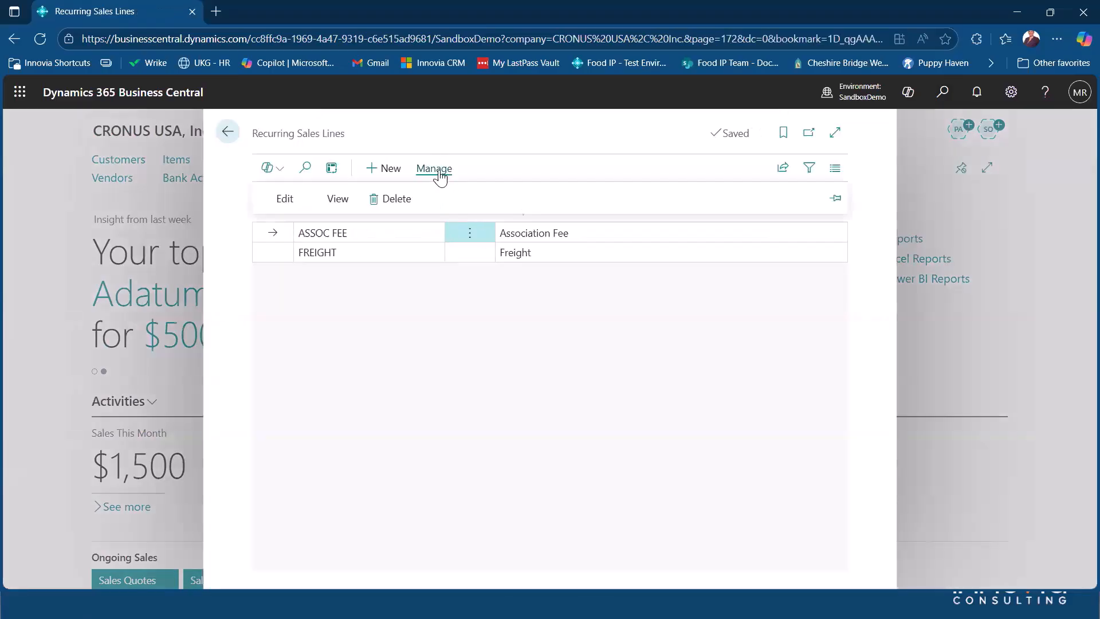
click(274, 199)
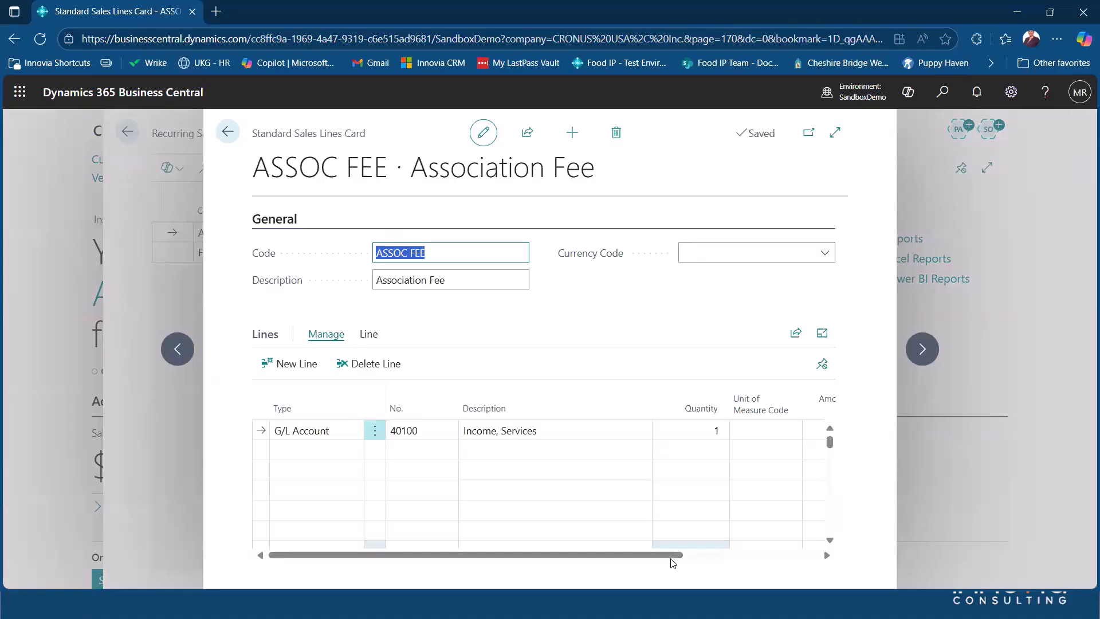
click(229, 130)
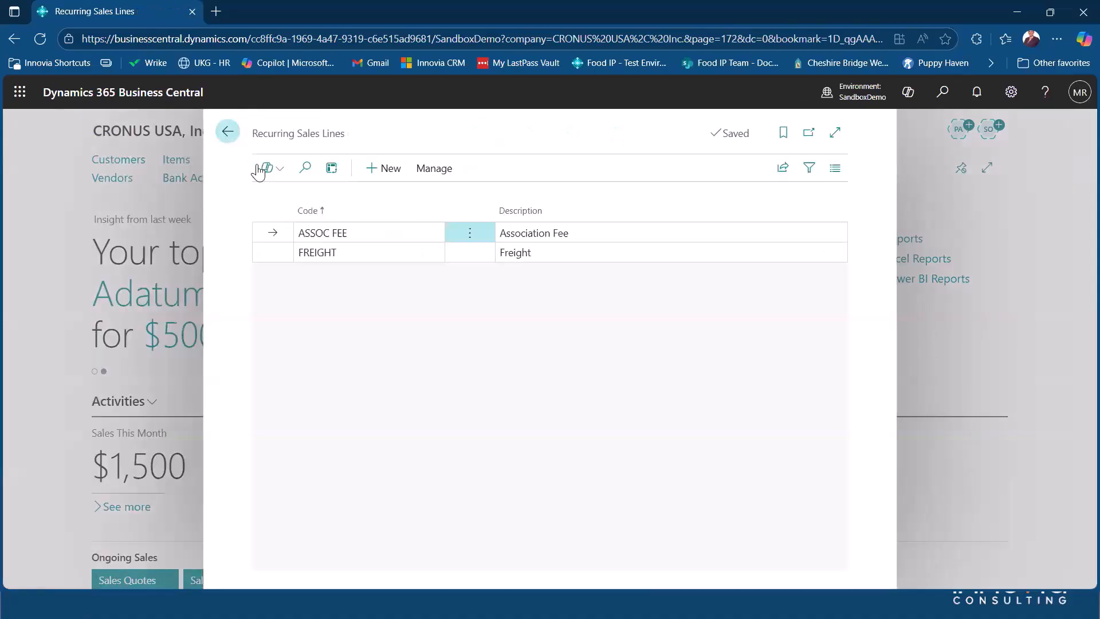
Create a new standard sales lines card with the code CUSTOMS and the description Customs.
click(373, 167)
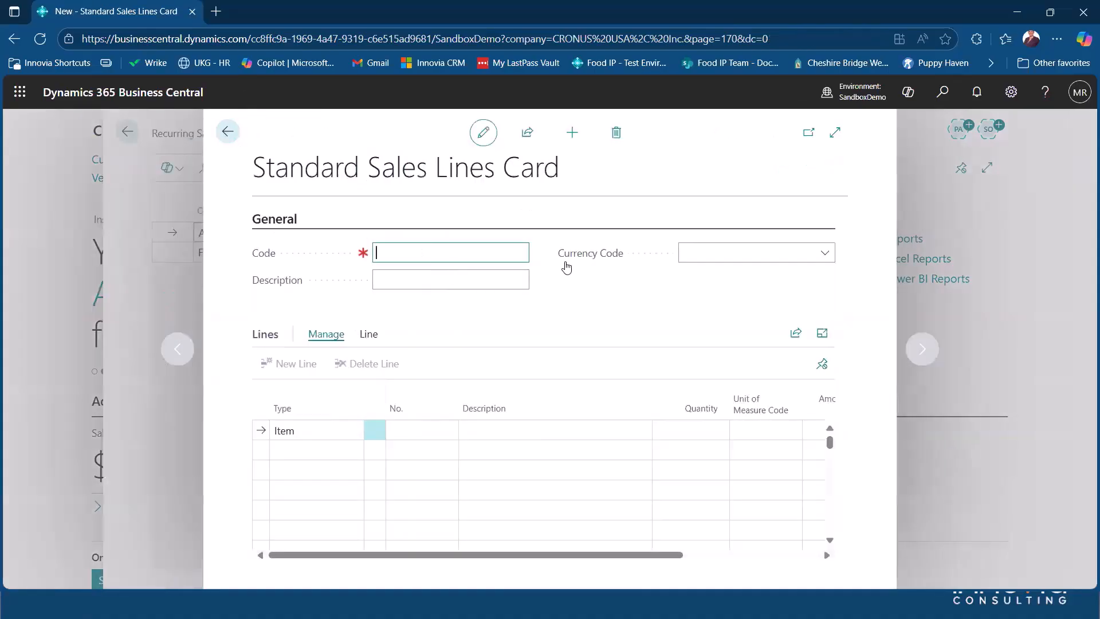
text(Customs)
key(Tab)
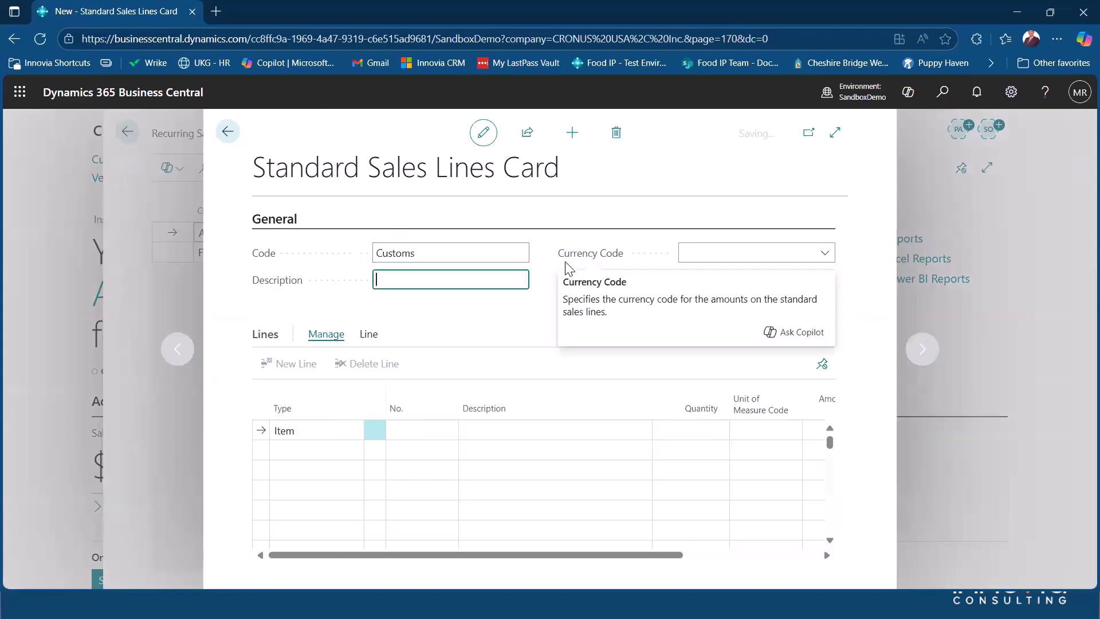
text(Custom)
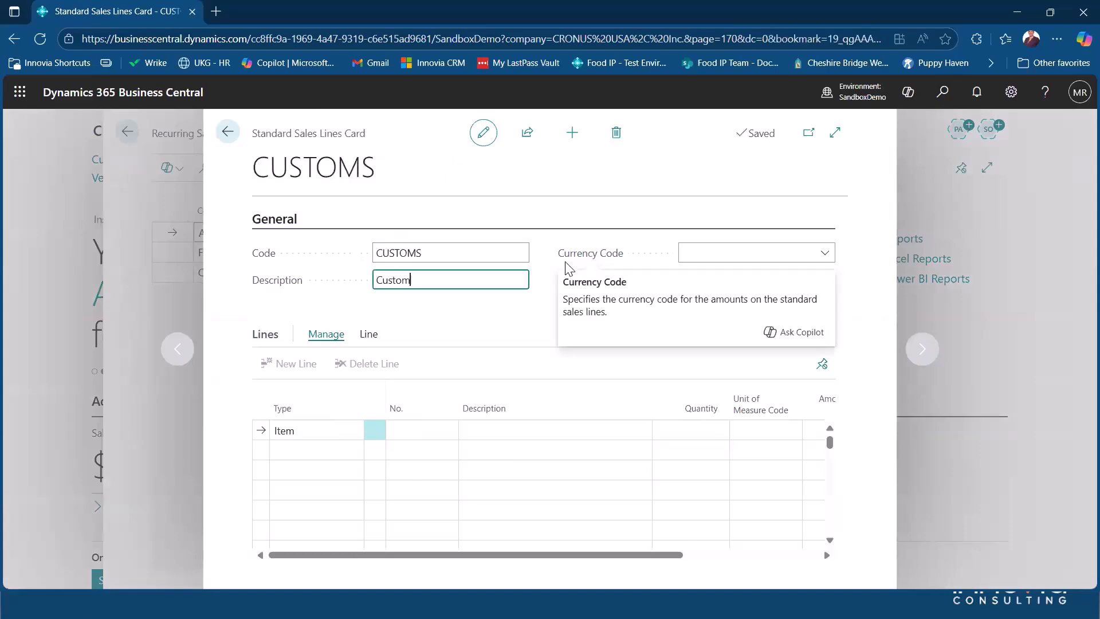
text(s)
key(Tab)
key(Tab)
Review the available line types and set the first line of the CUSTOMS card to G/L Account.
click(360, 433)
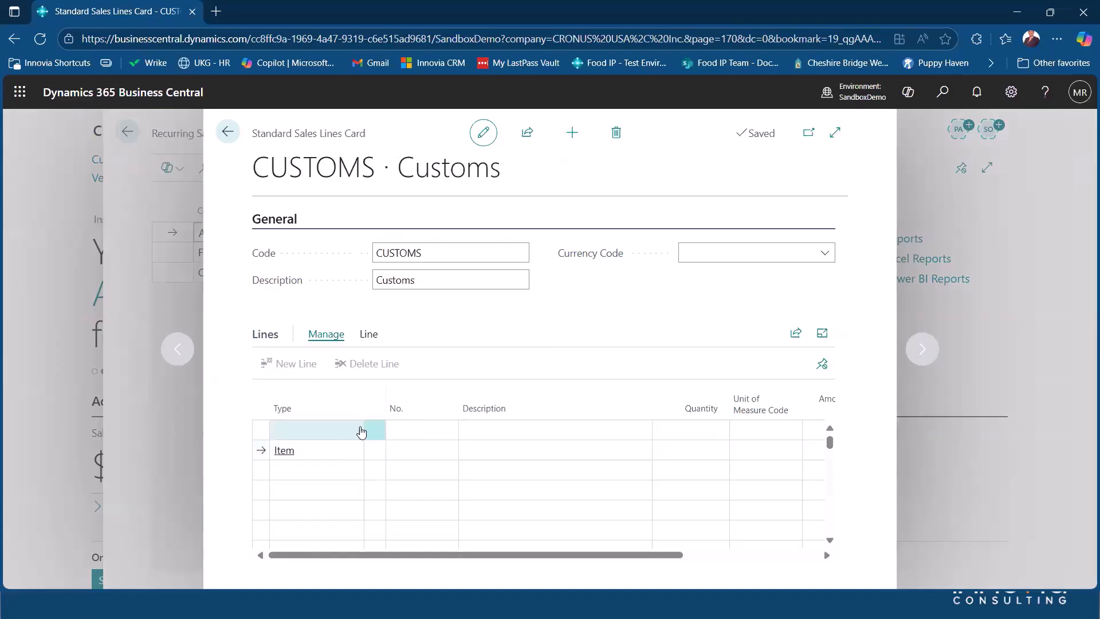
click(355, 432)
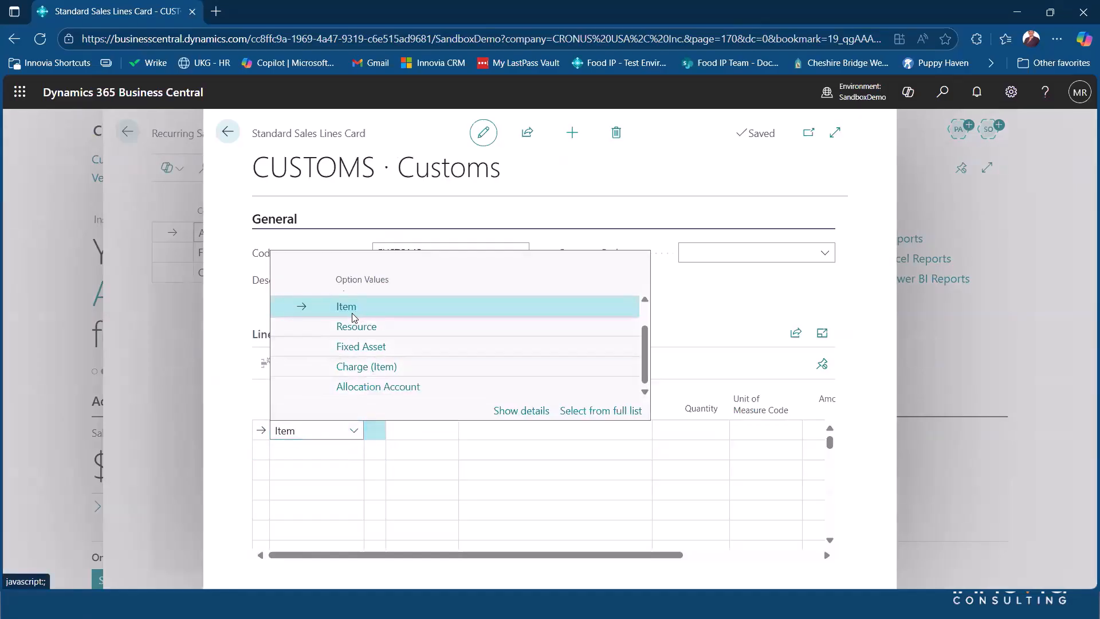
scroll(365, 327, up, 1)
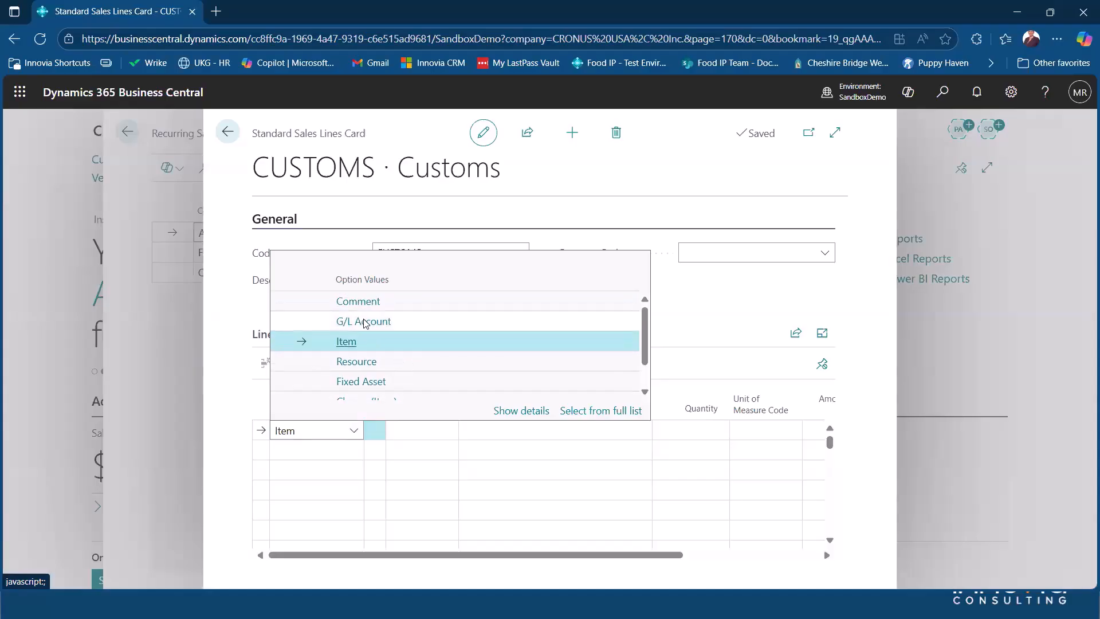
click(365, 322)
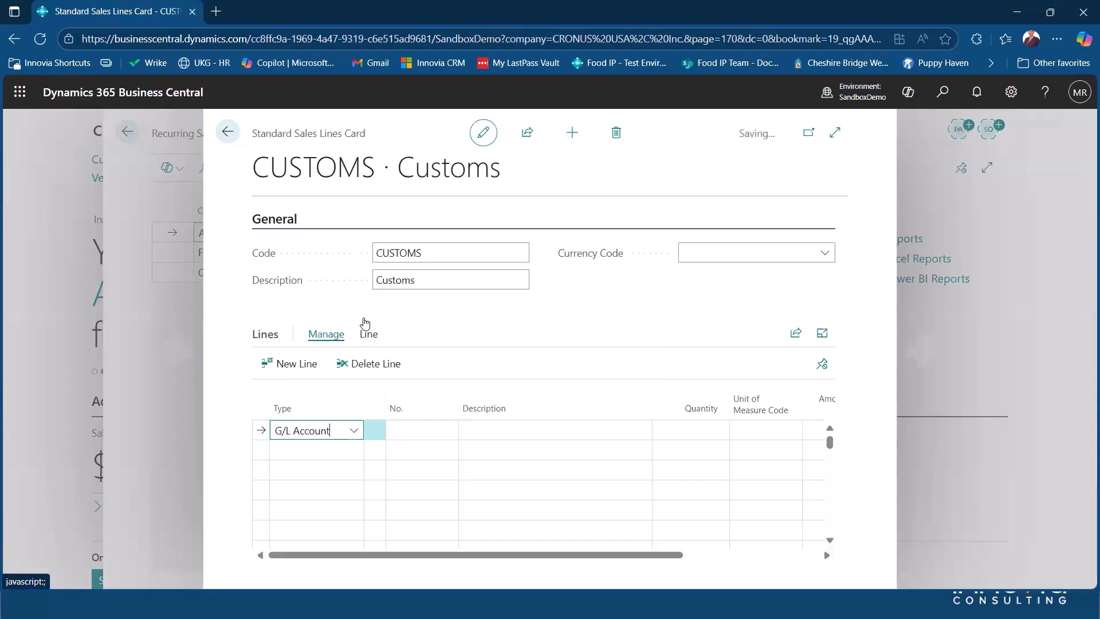
click(354, 430)
scroll(397, 294, up, 1)
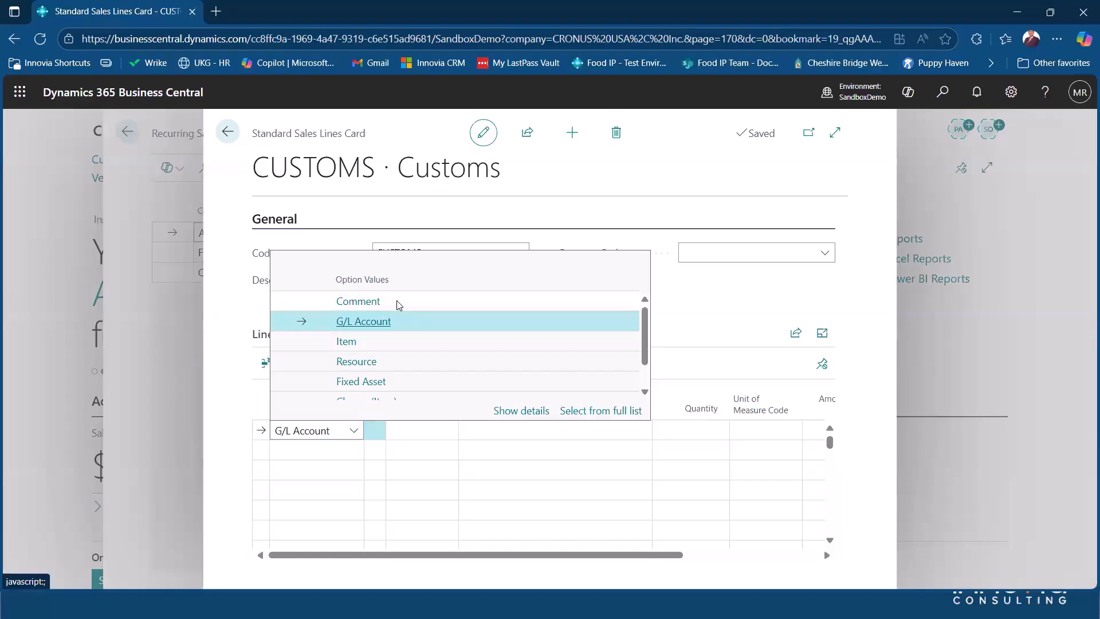
scroll(391, 308, down, 2)
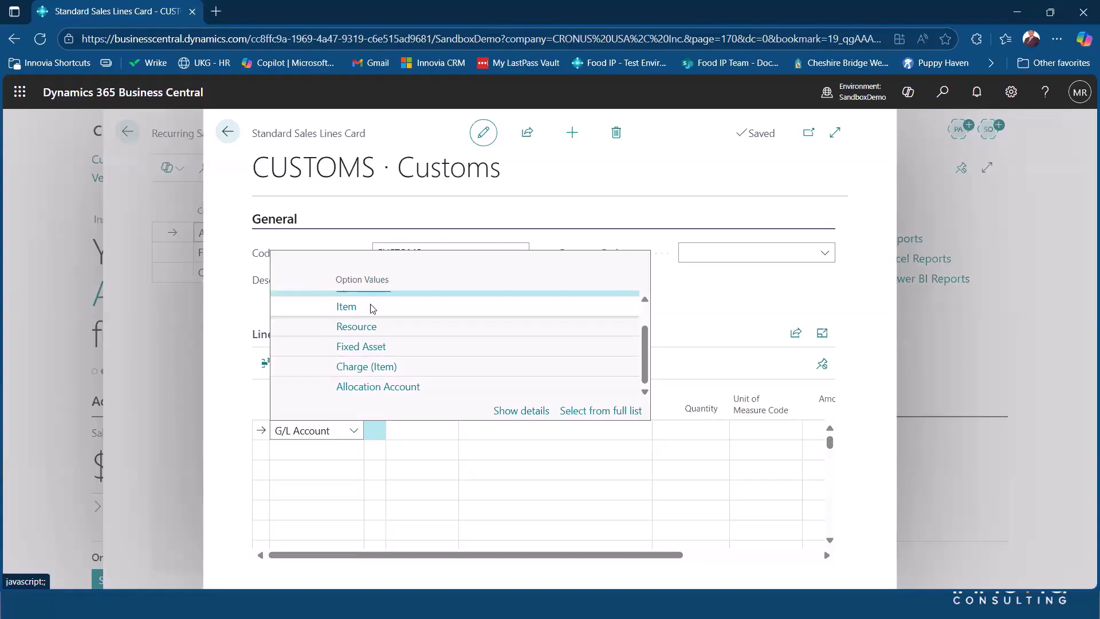
scroll(373, 308, up, 2)
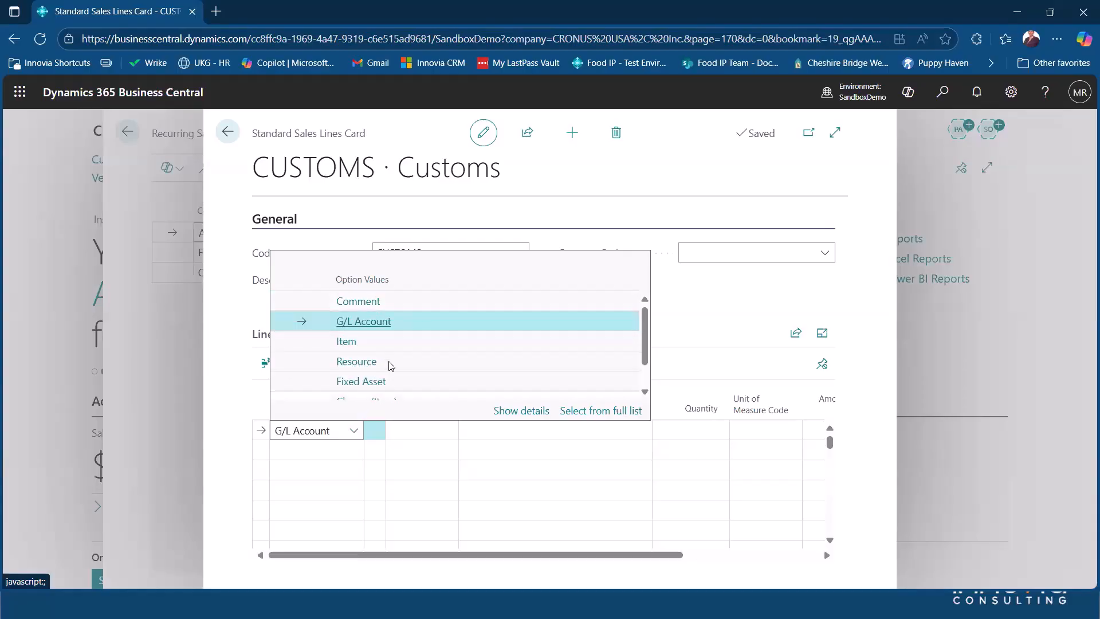
scroll(389, 361, down, 2)
scroll(386, 353, up, 2)
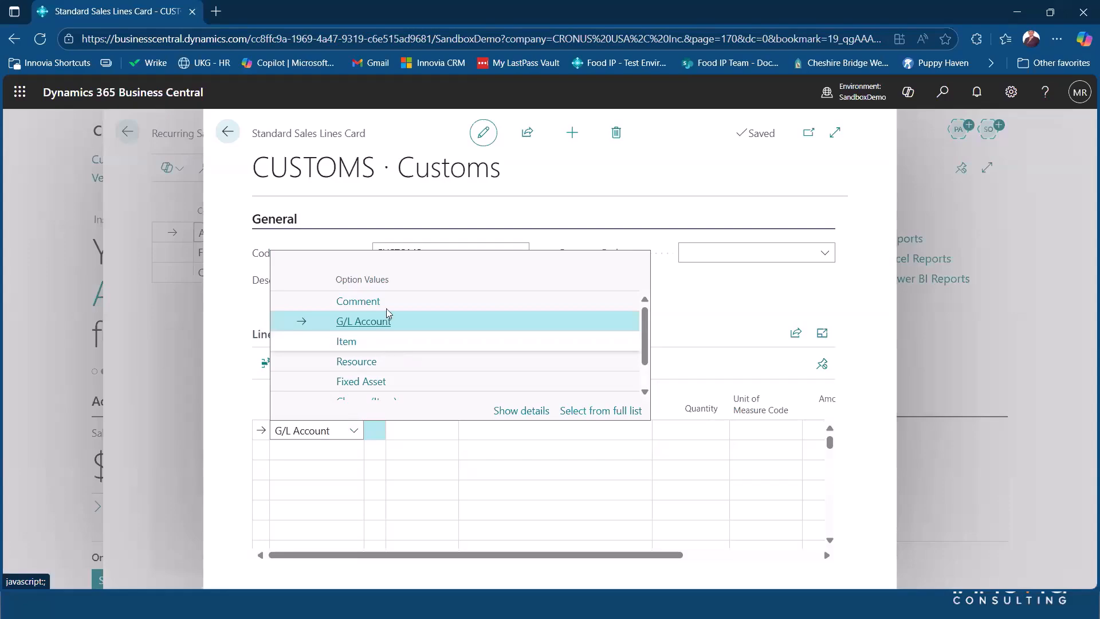
click(367, 321)
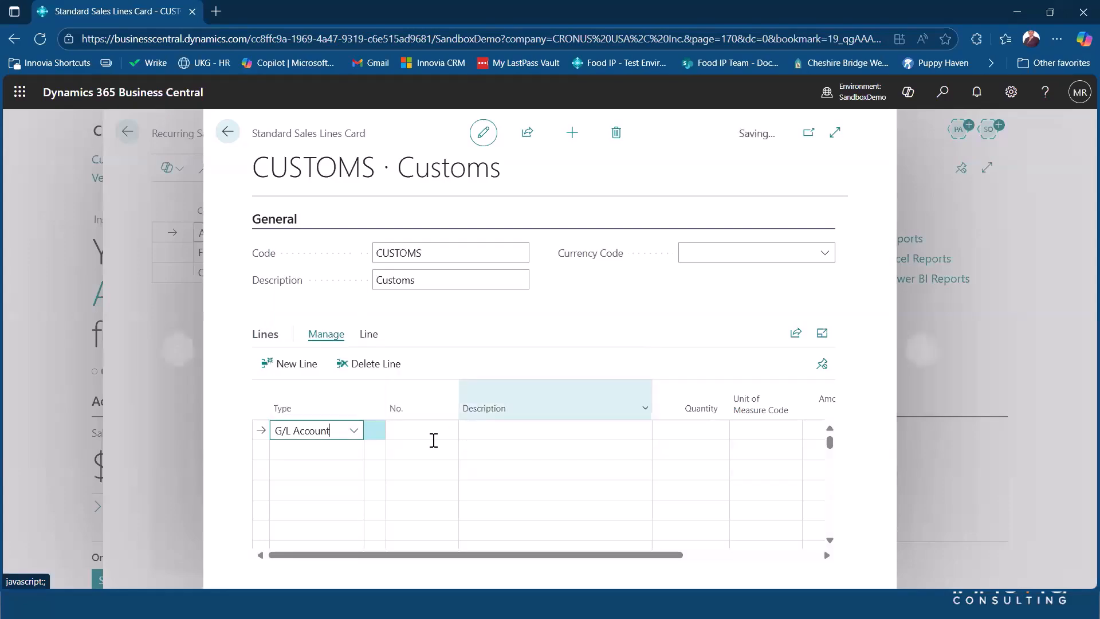
Search the G/L accounts for "fee" and assign account 60500, Processing Fees, to the CUSTOMS line.
click(434, 437)
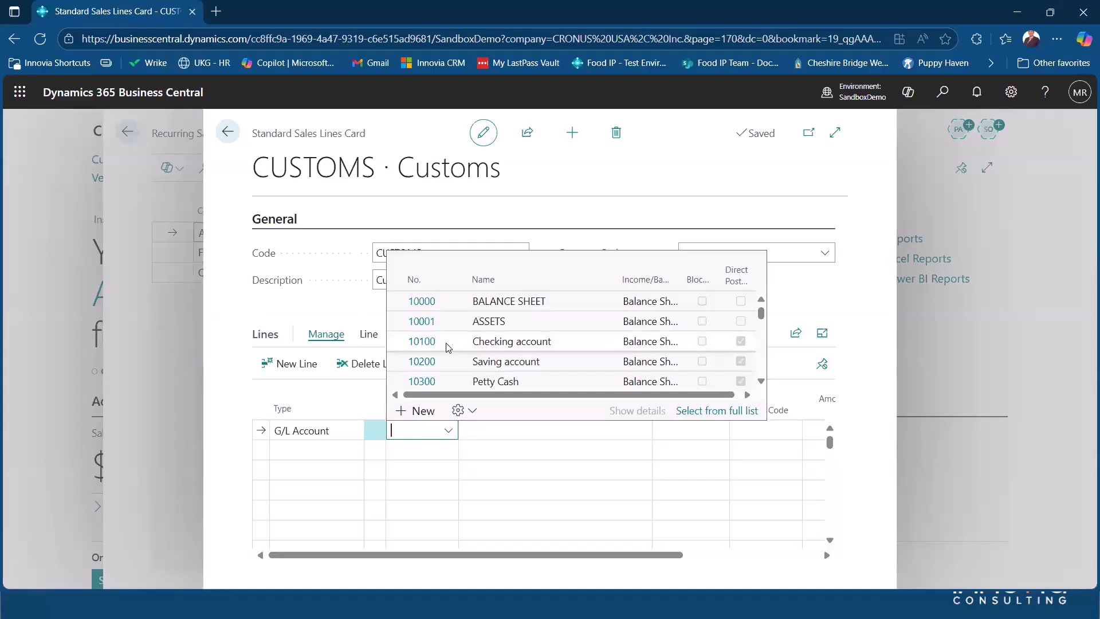
text(rent)
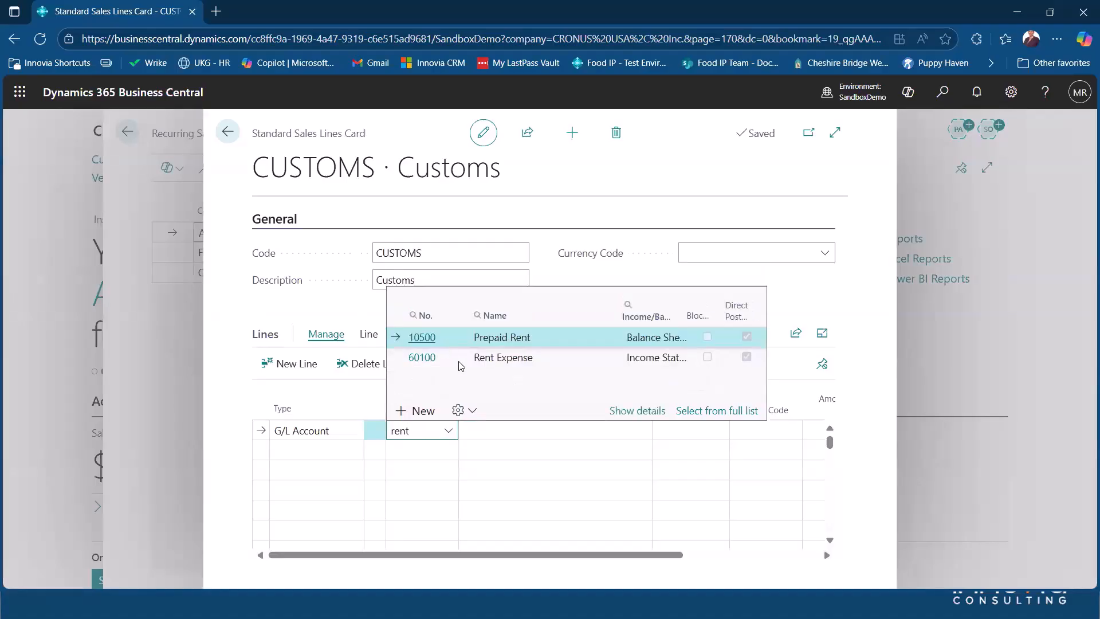
key(BackSpace)
key(BackSpace)
text(fee)
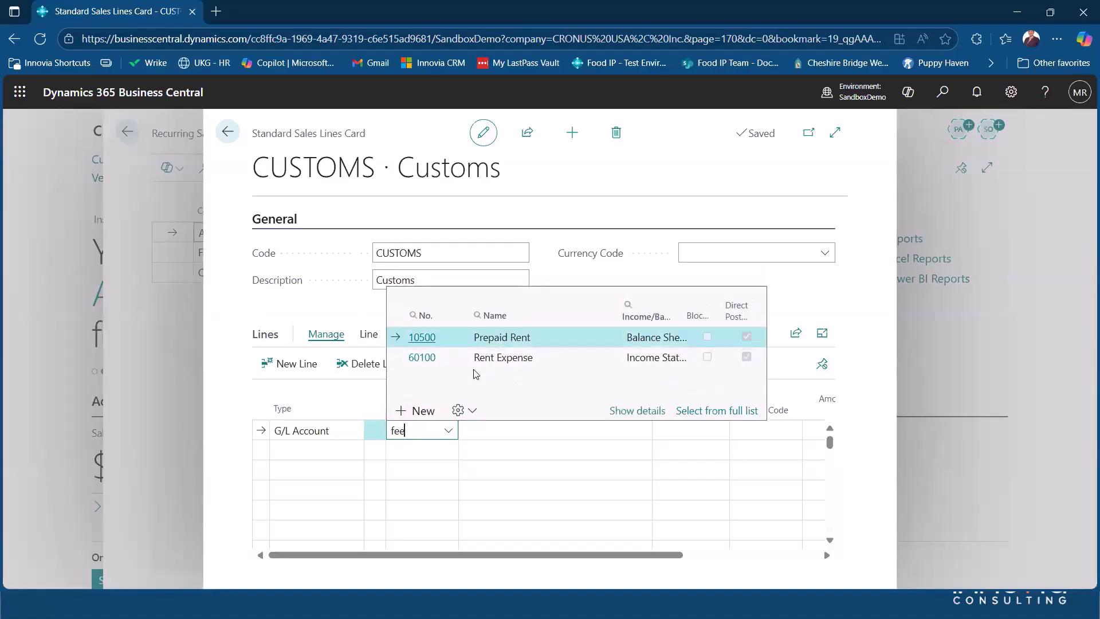
click(424, 358)
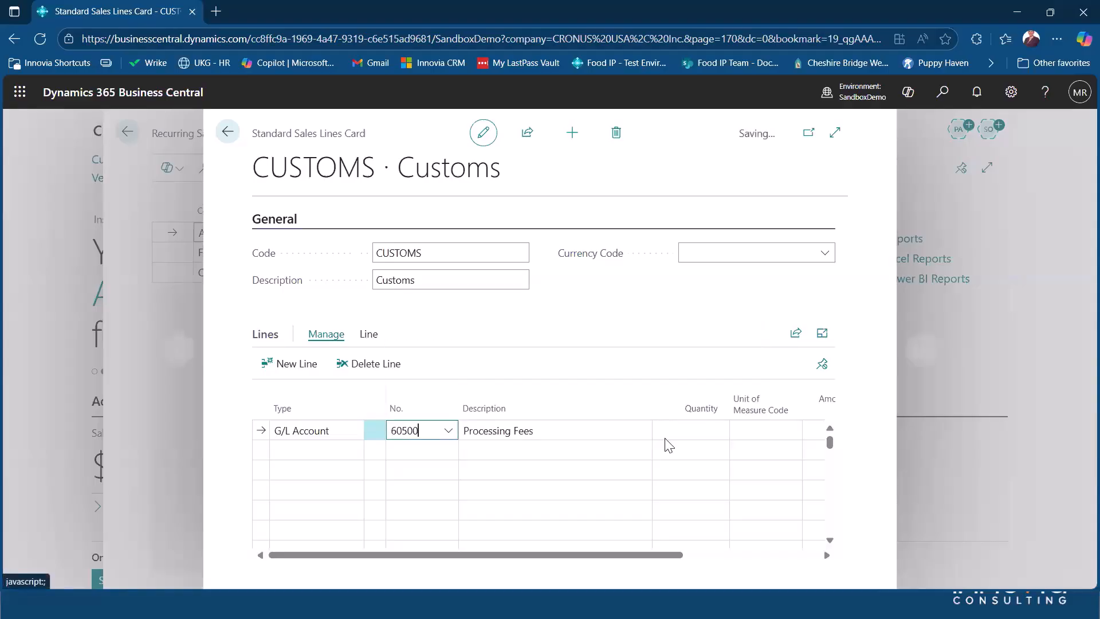
Set the Processing Fees line's quantity to 1 and amount excluding tax to 75, and return to the home page.
key(Tab)
click(702, 428)
text(1)
key(Tab)
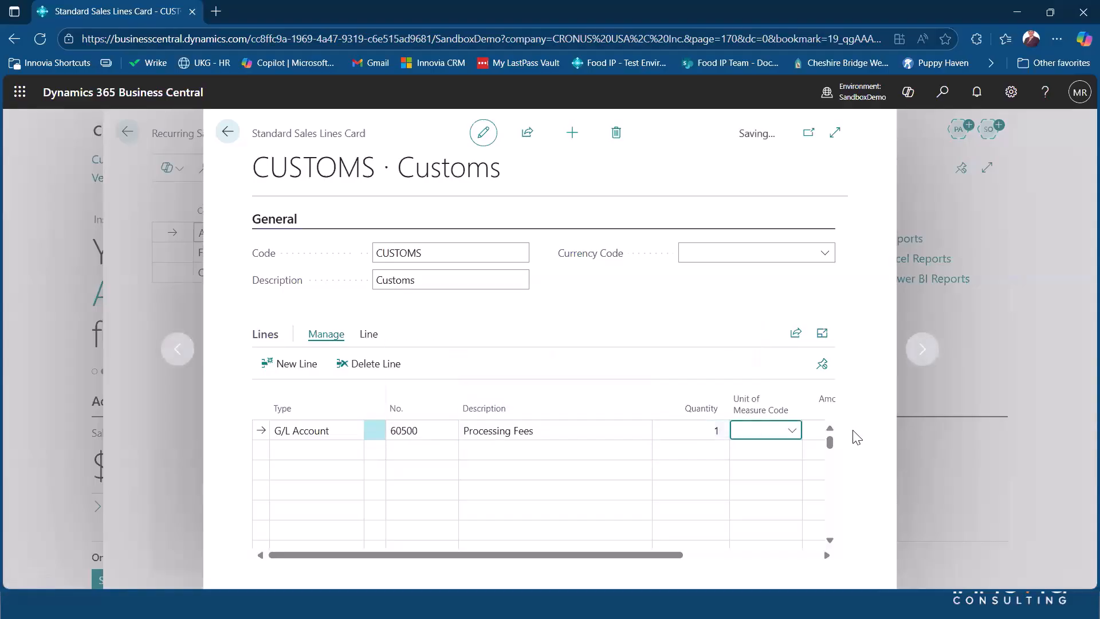
key(Tab)
text(7)
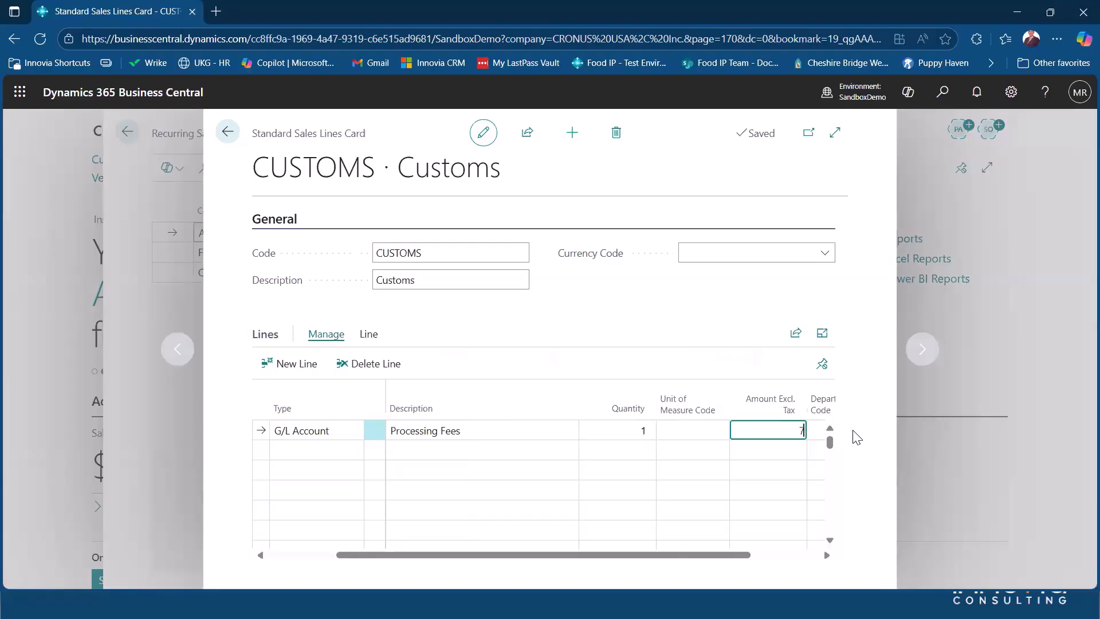
text(5)
key(Tab)
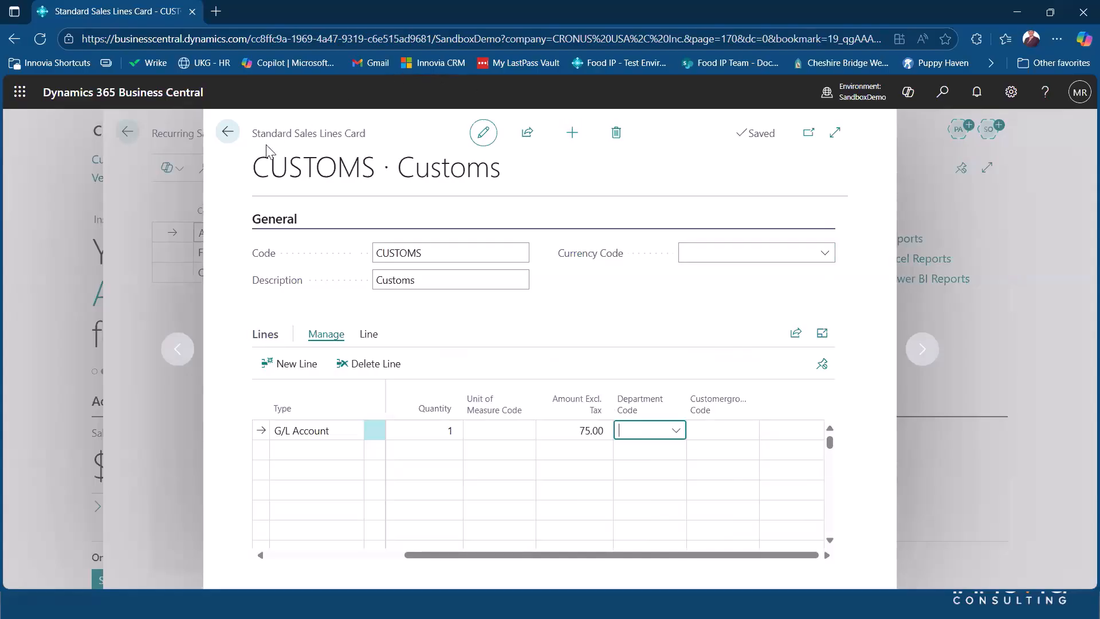
click(229, 133)
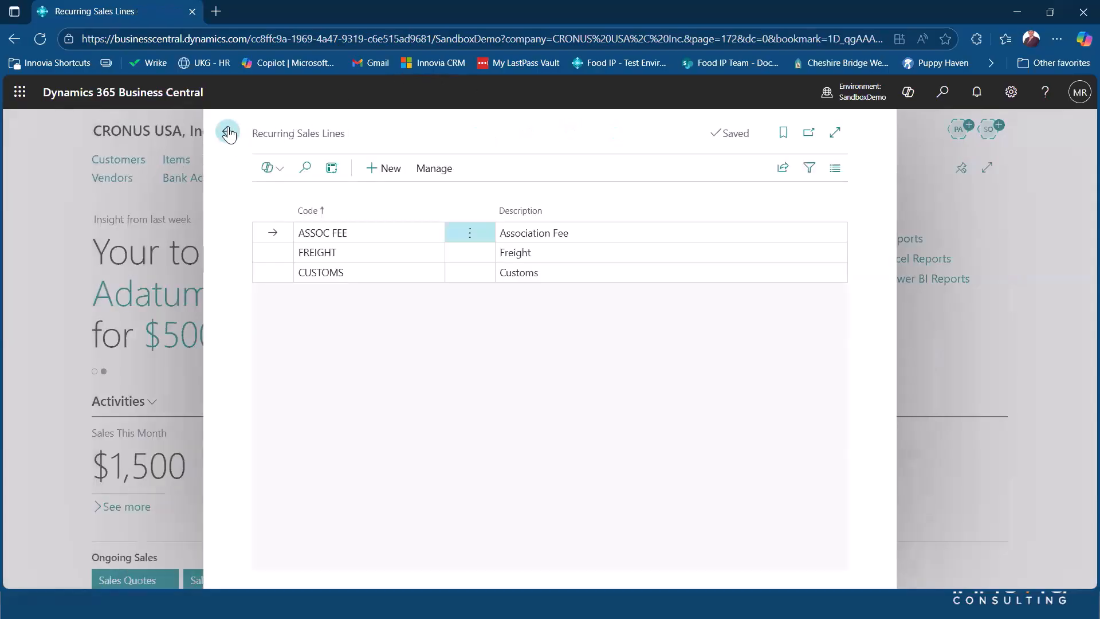
click(230, 133)
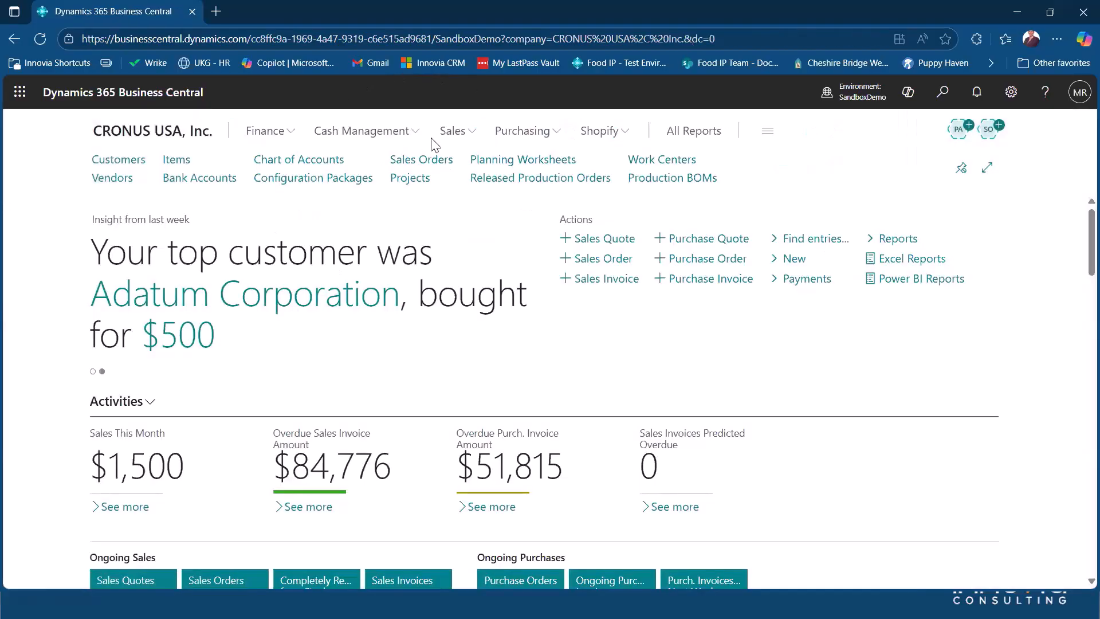
Open Alpine Ski House's recurring sales lines from its customer card and add the CUSTOMS code.
click(103, 166)
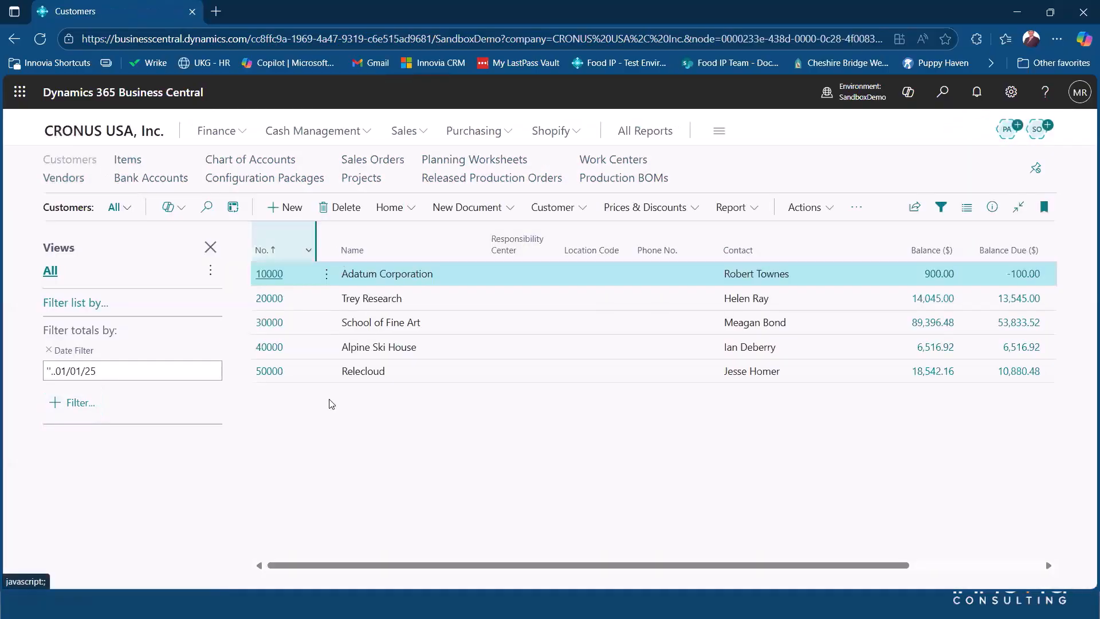
click(270, 347)
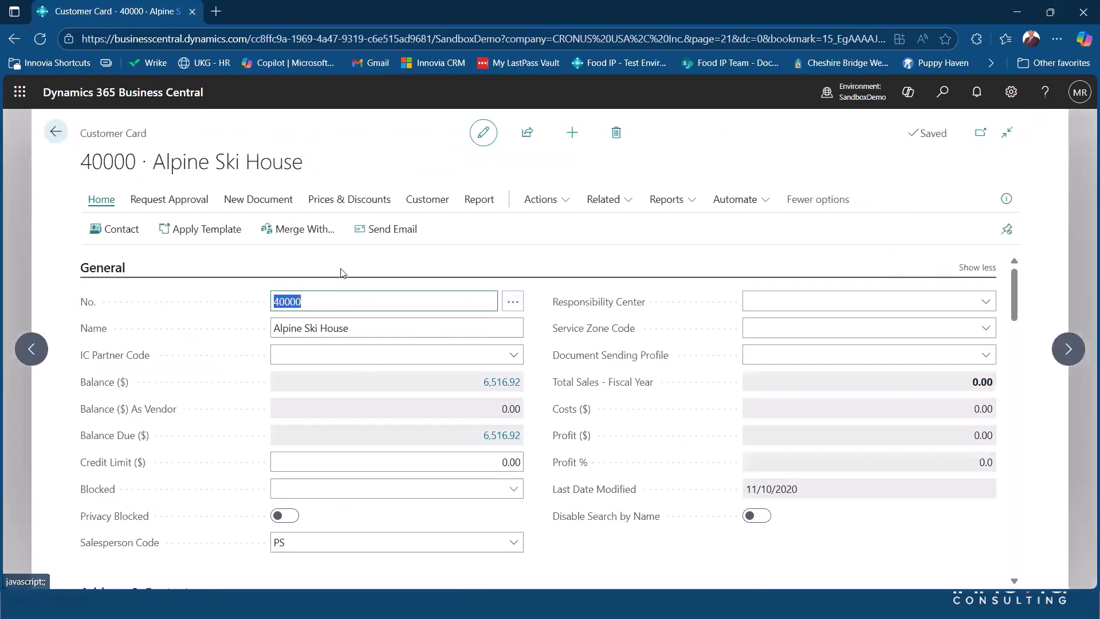
click(605, 205)
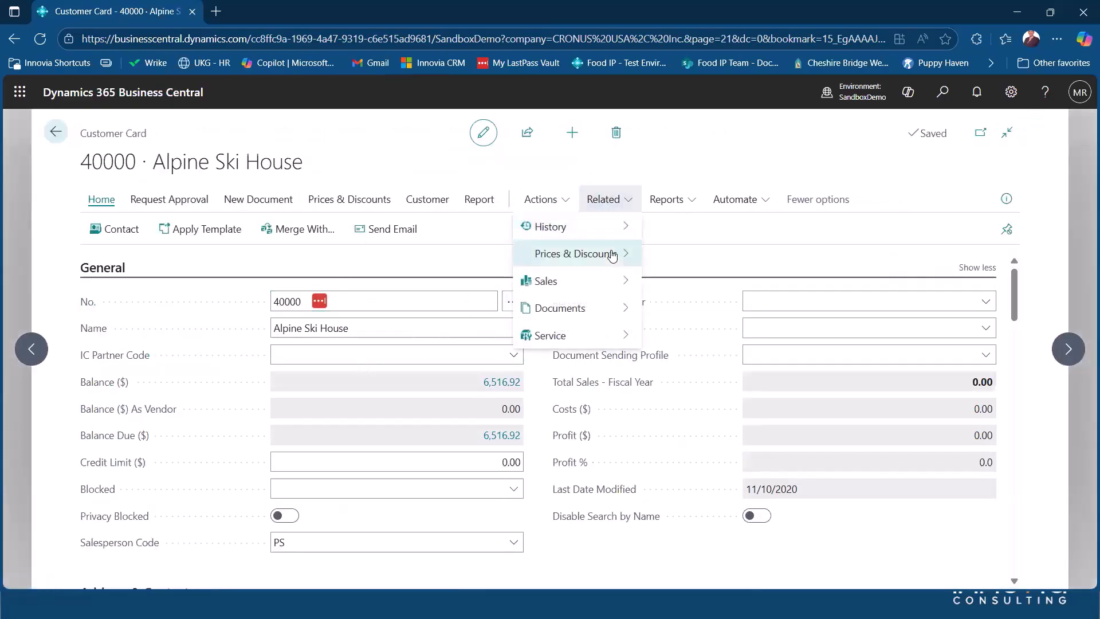
mouse_move(612, 279)
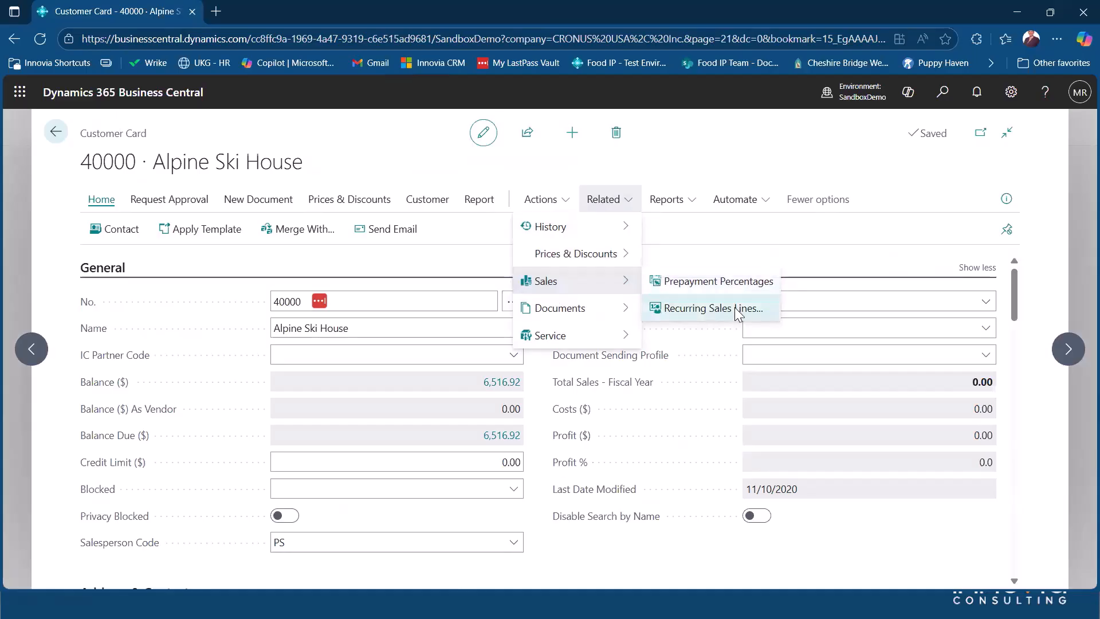
click(739, 314)
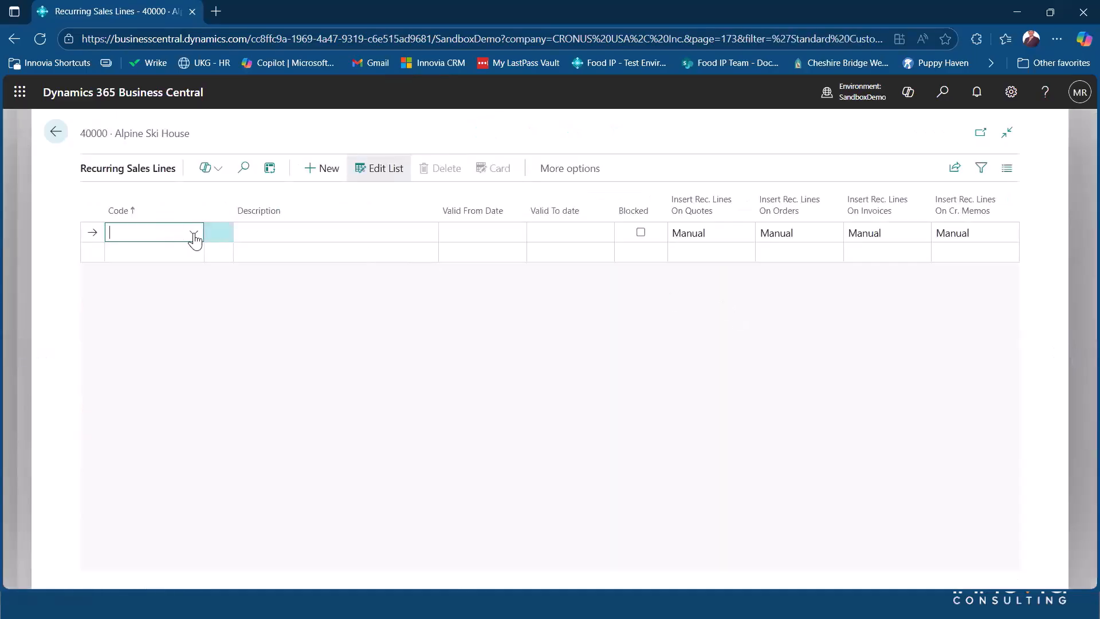
click(194, 236)
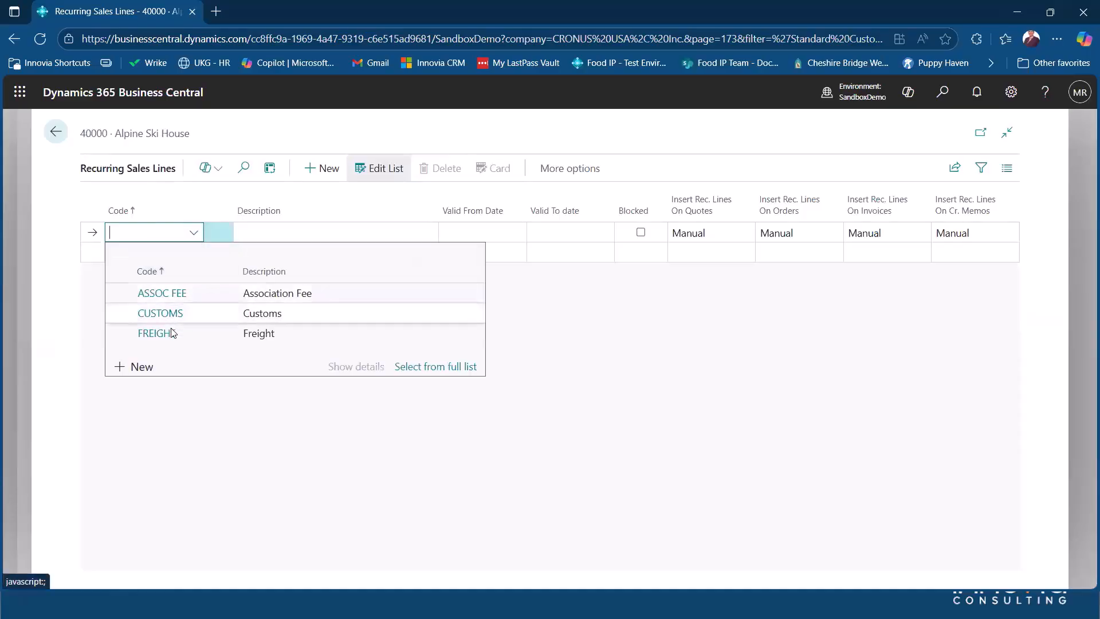
click(172, 314)
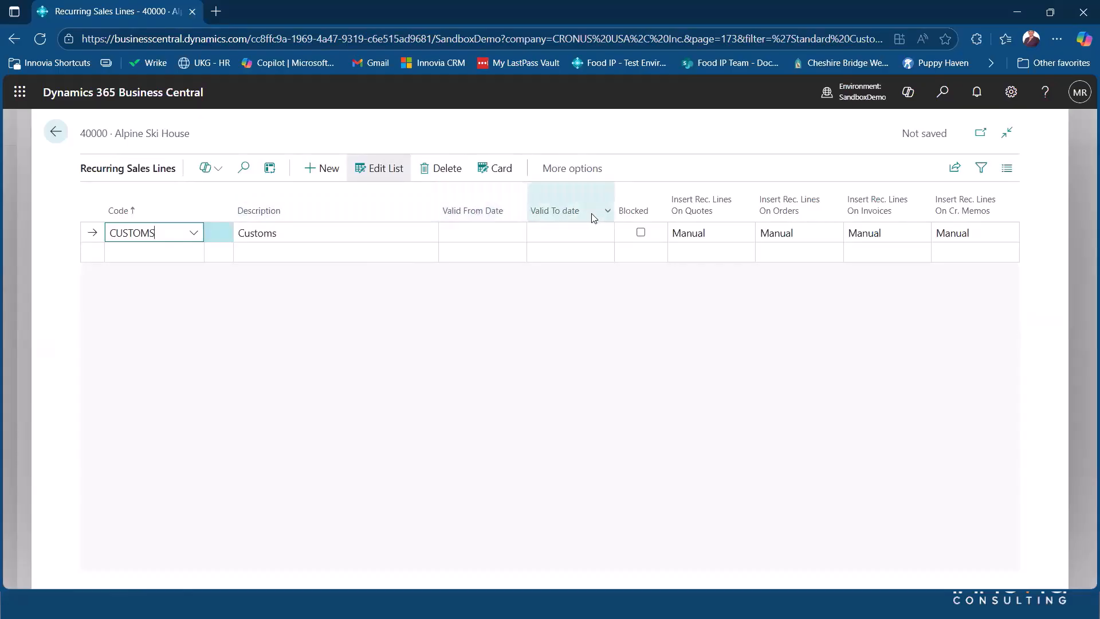
Change the description of Alpine Ski House's CUSTOMS recurring line to "Description Desired".
click(274, 233)
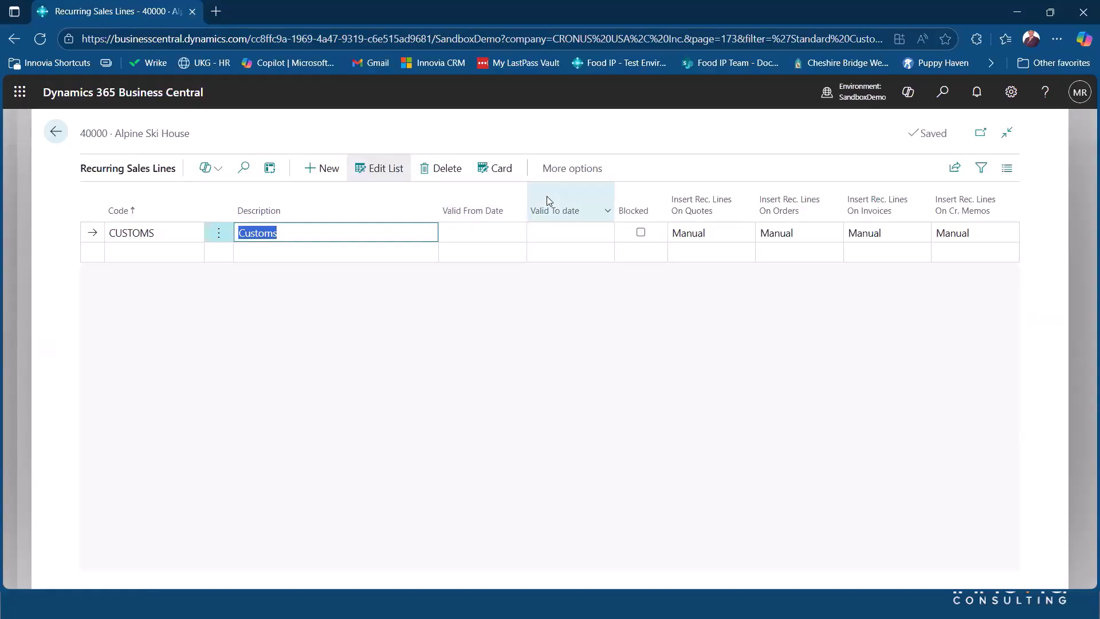
text(Description)
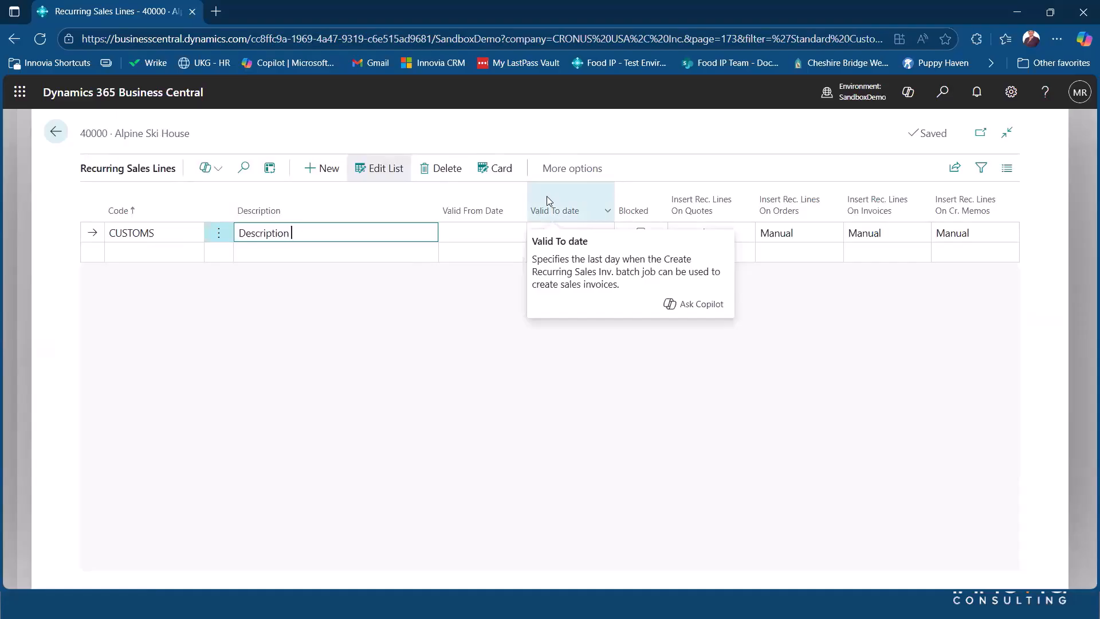
text( Desired)
key(Tab)
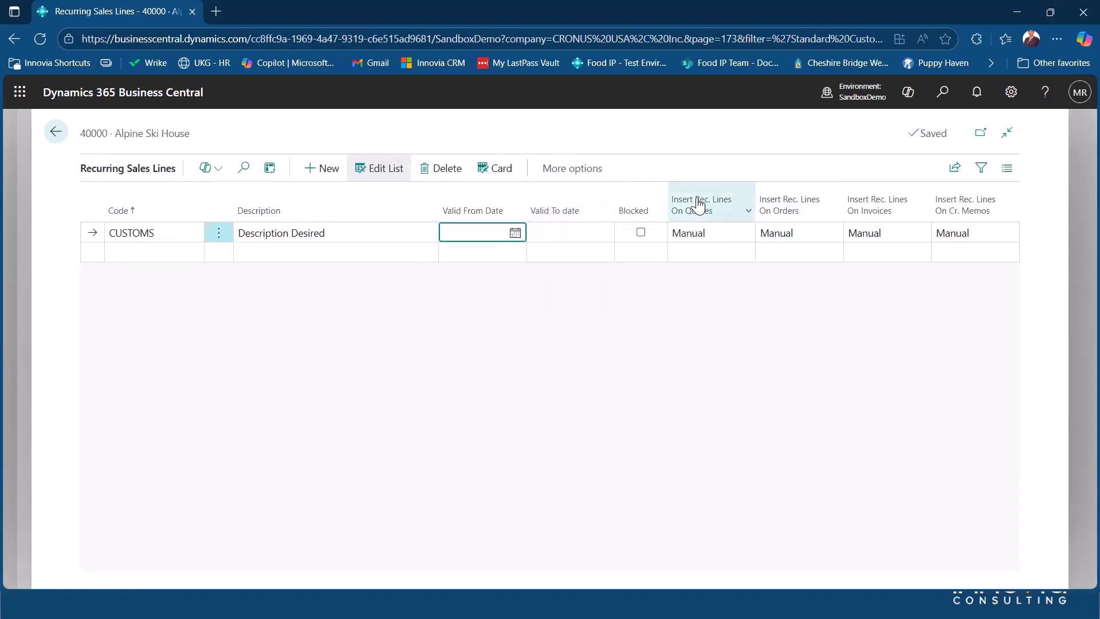
Review the options for inserting the CUSTOMS line on orders, keep Manual, and return to the customer list.
click(832, 237)
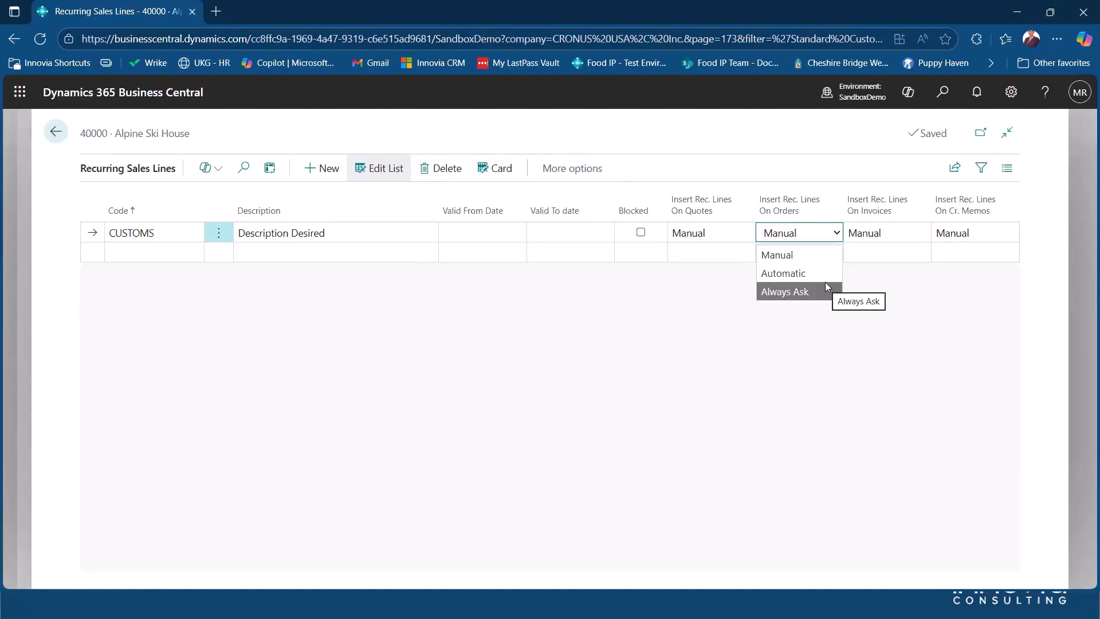
click(805, 260)
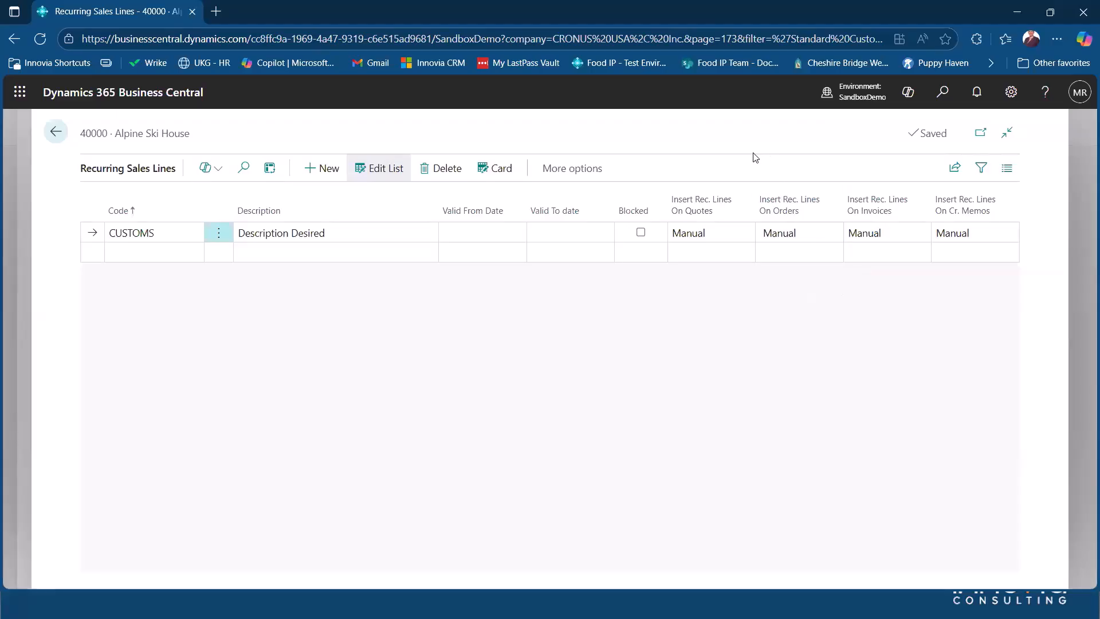
click(56, 133)
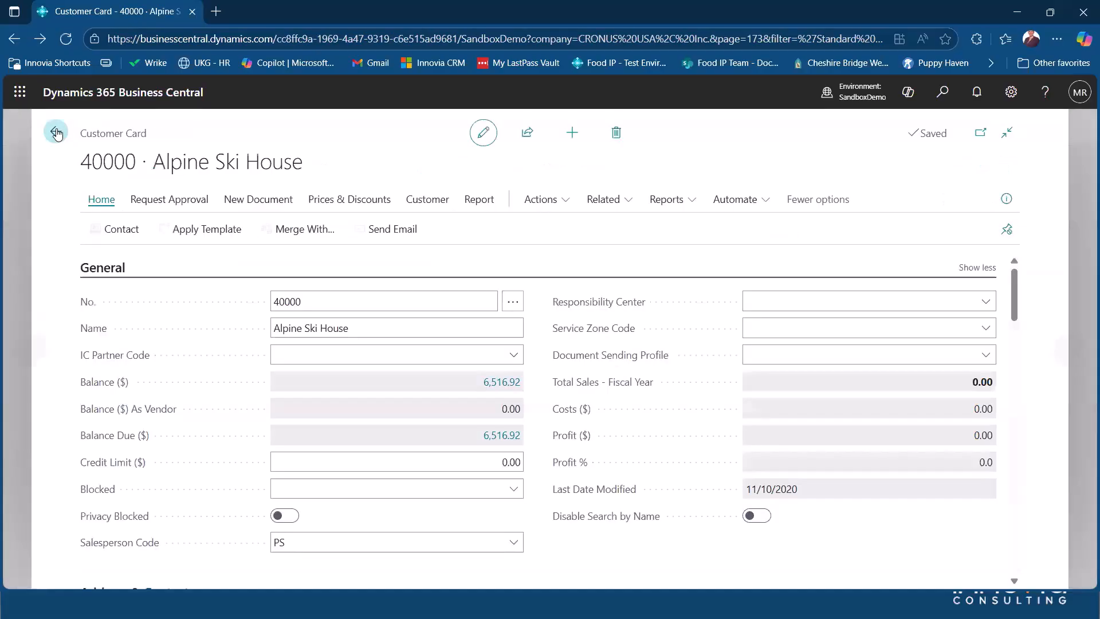
click(56, 133)
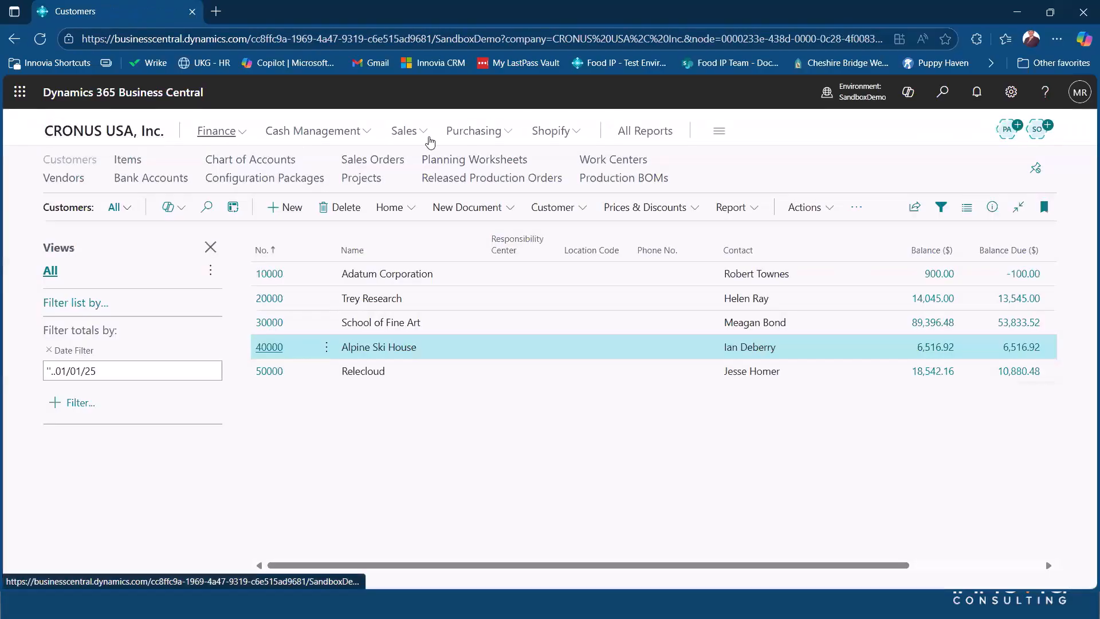
Create a new sales order for Alpine Ski House.
click(406, 131)
click(175, 181)
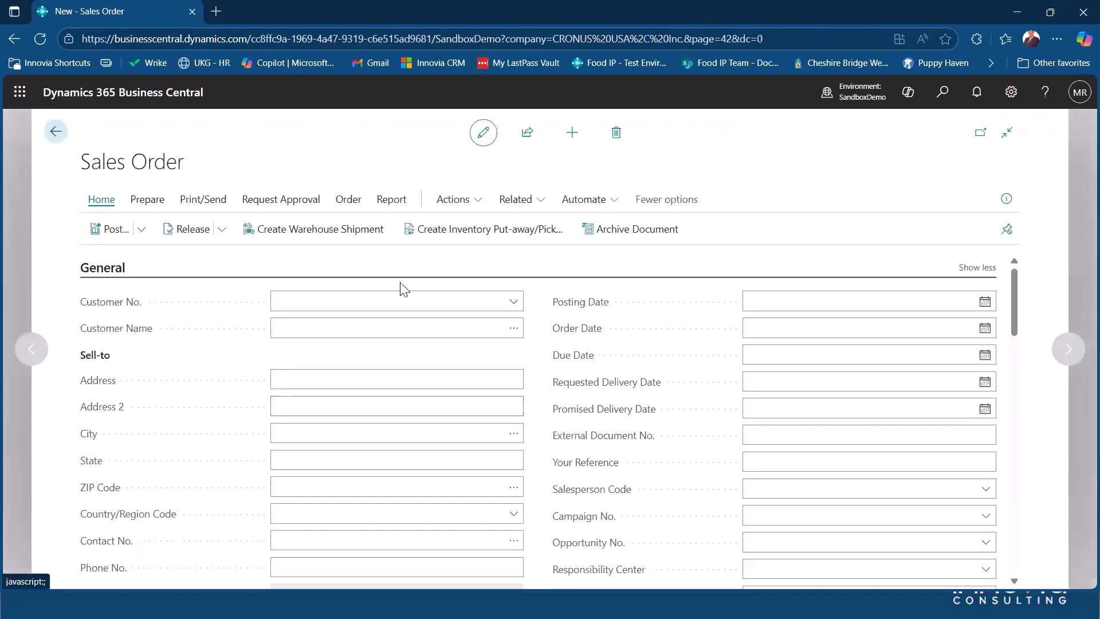
click(513, 302)
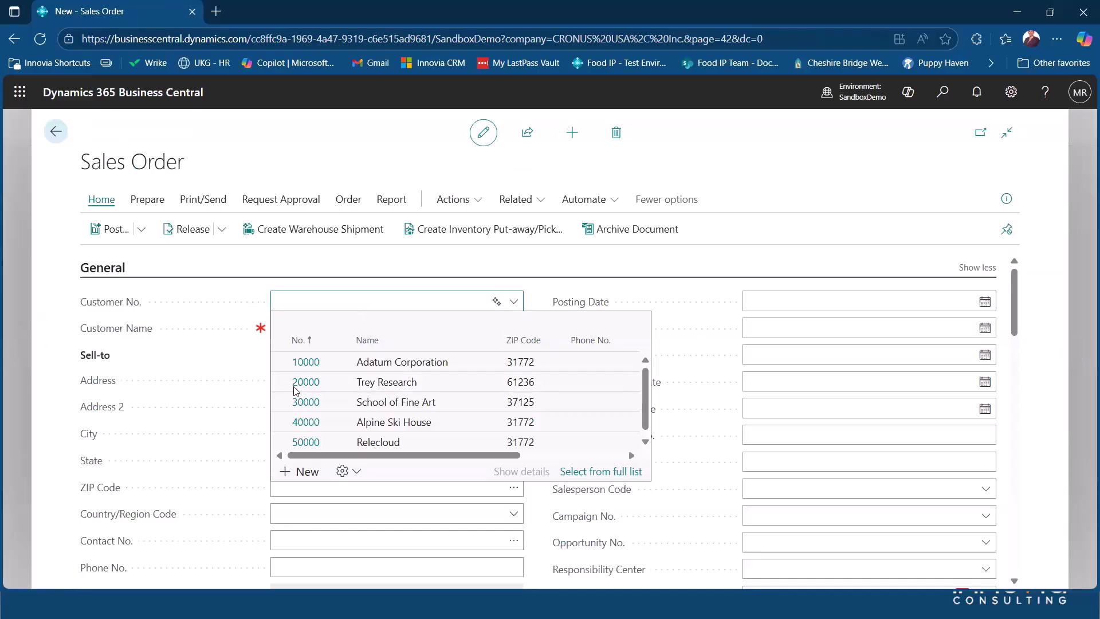
click(304, 419)
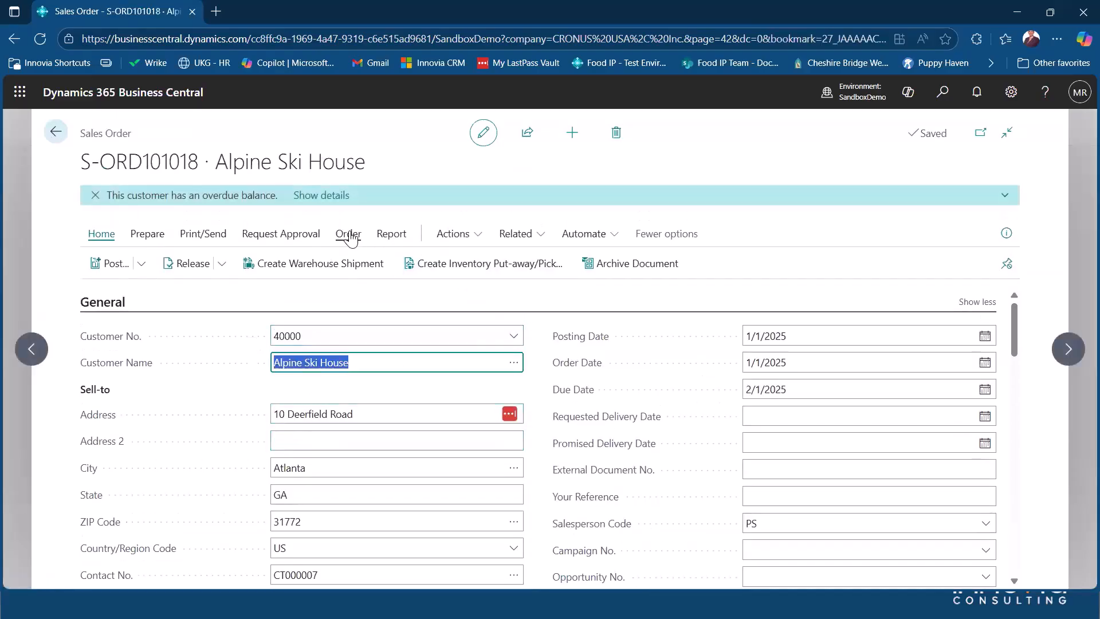
Insert the CUSTOMS recurring sales line into the new sales order with Get Recurring Sales Lines.
click(350, 240)
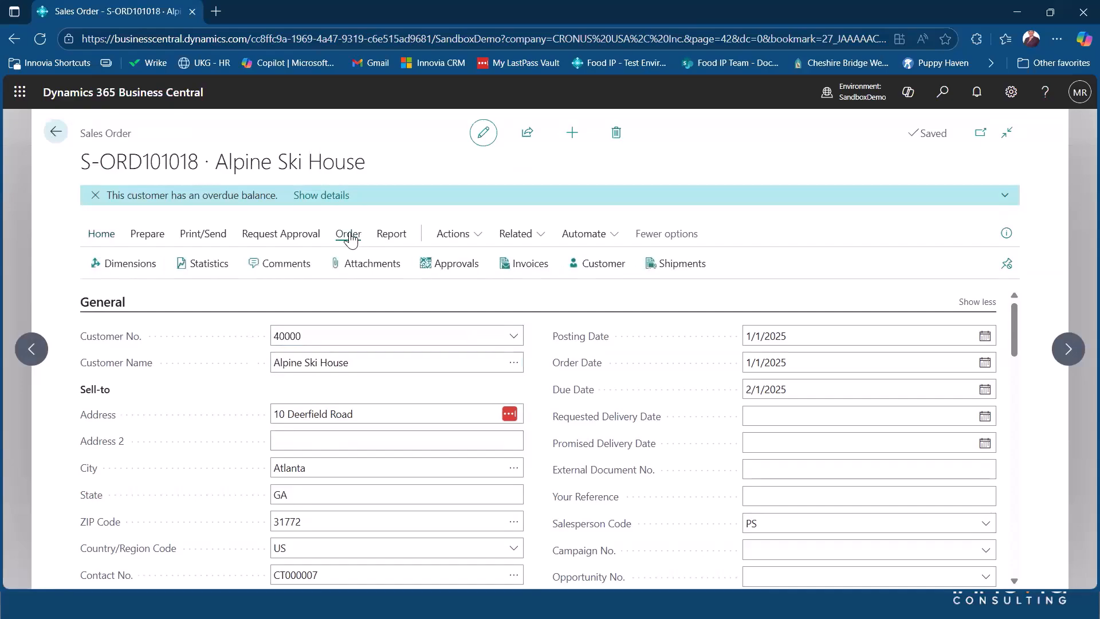
click(450, 233)
mouse_move(457, 262)
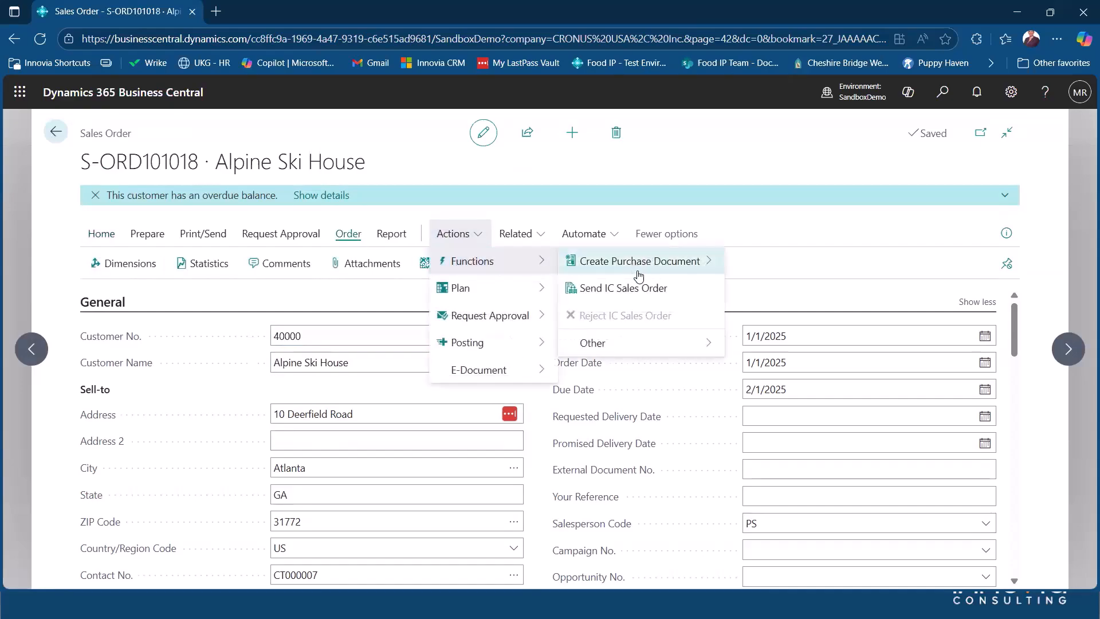
mouse_move(664, 346)
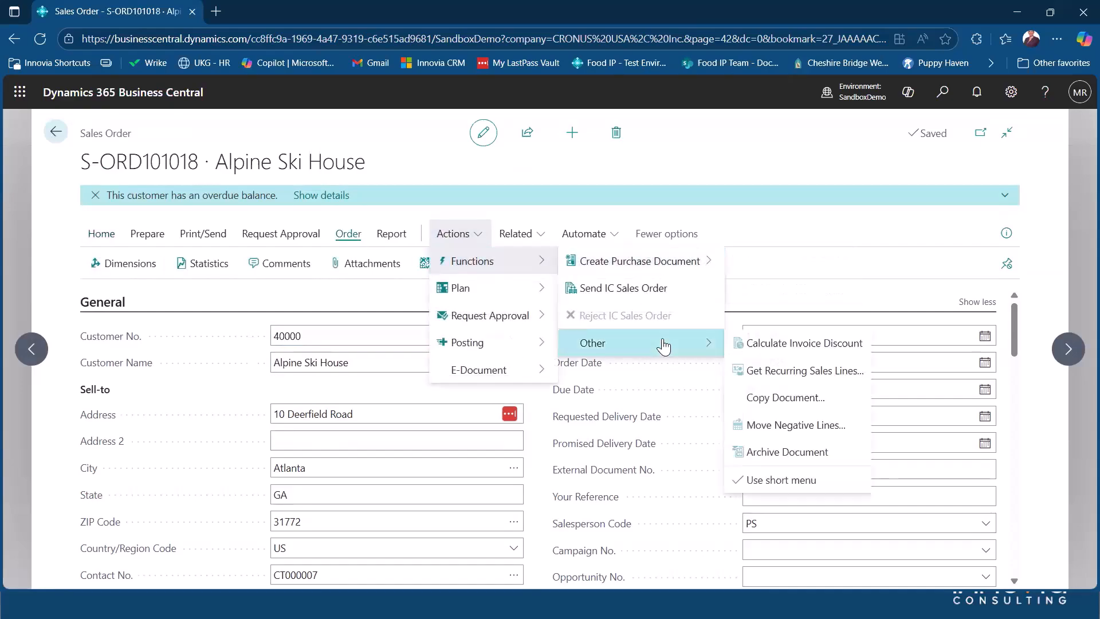
click(832, 373)
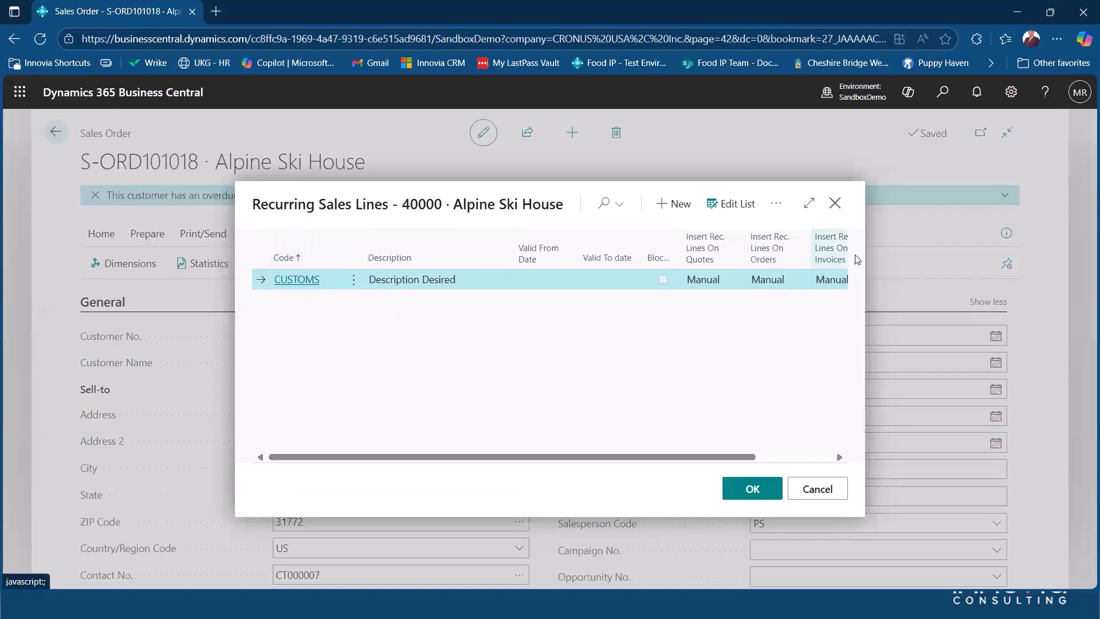
click(763, 490)
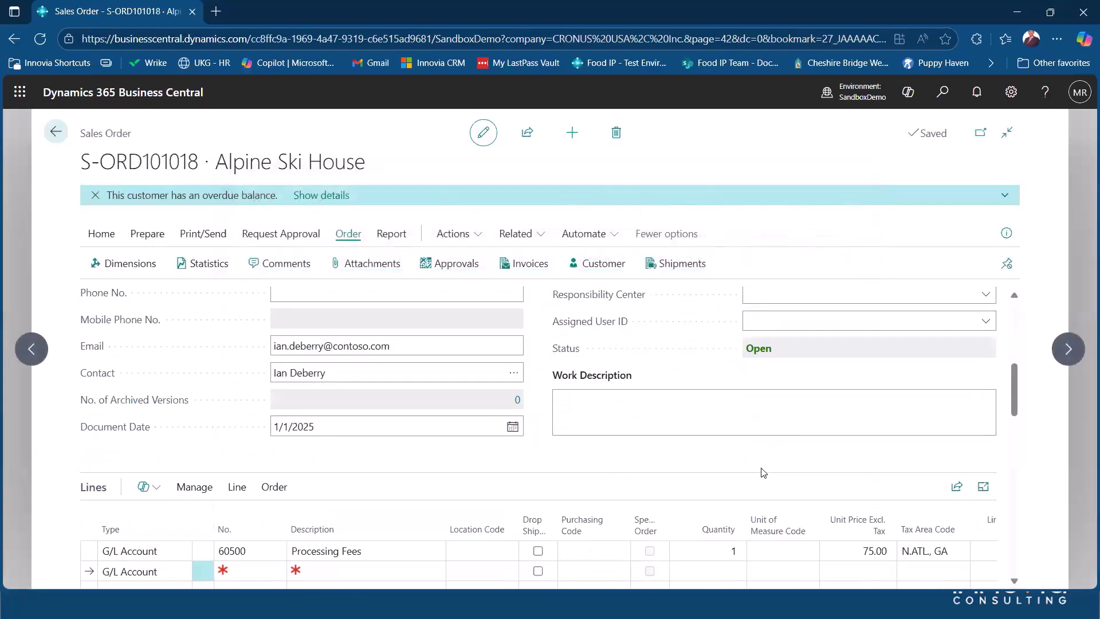
Review the order's Processing Fees line, dismiss the overdue balance notification and close the order.
scroll(763, 473, down, 2)
click(222, 430)
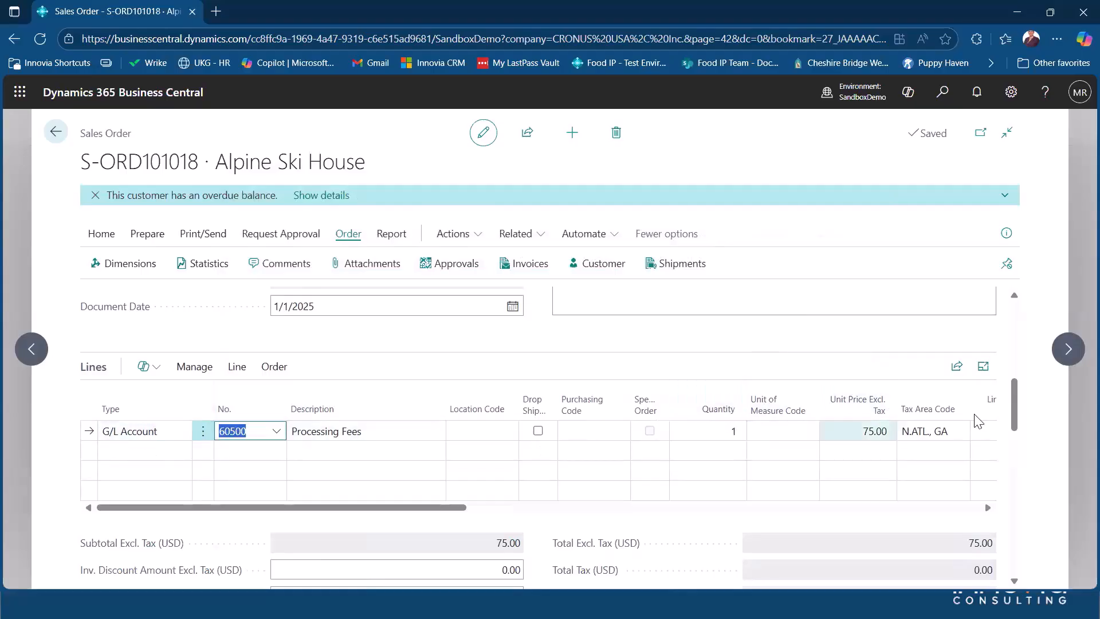
click(443, 507)
click(159, 468)
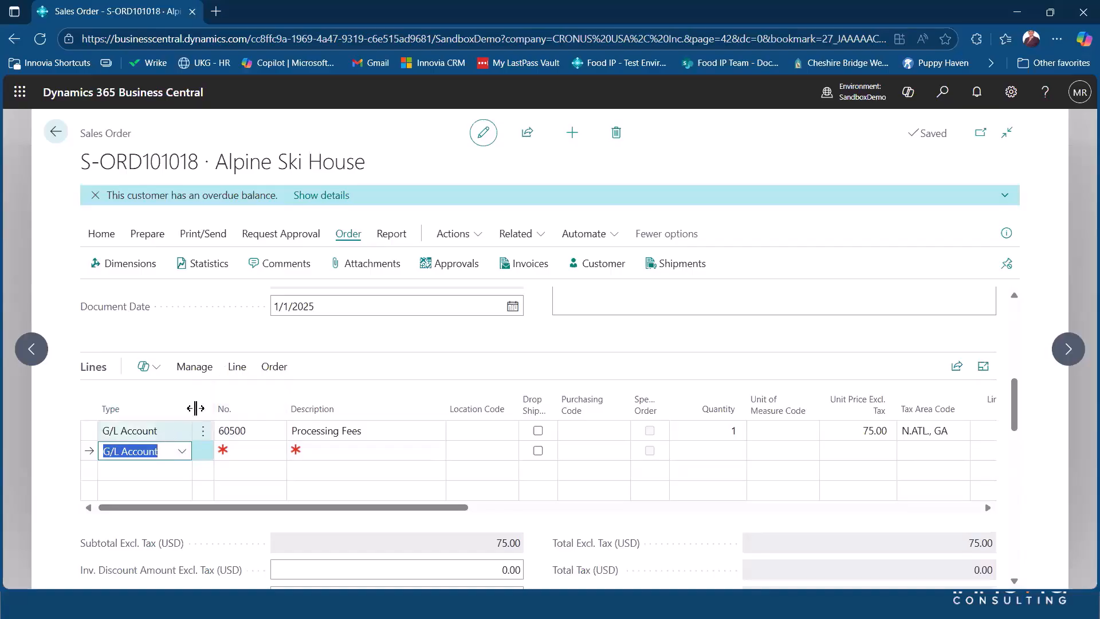
key(Up)
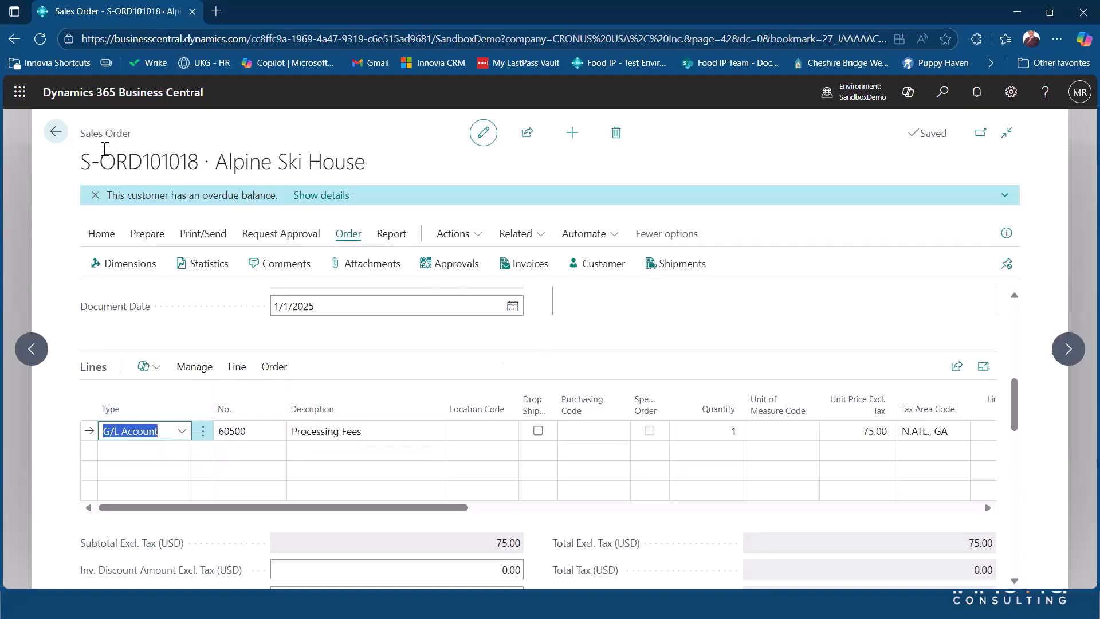
click(95, 195)
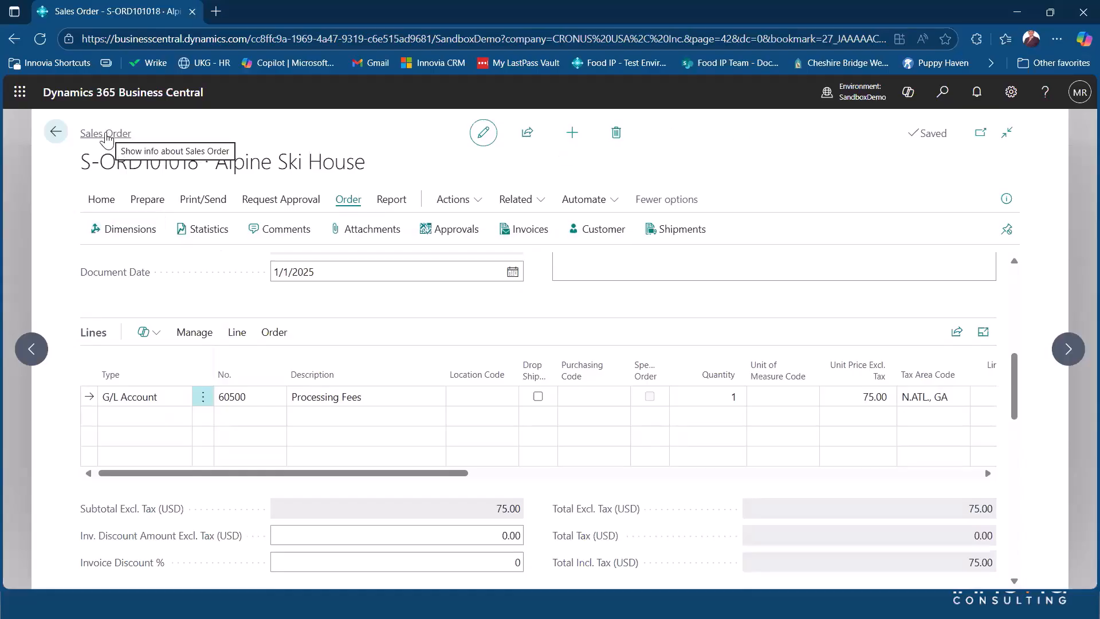
click(59, 133)
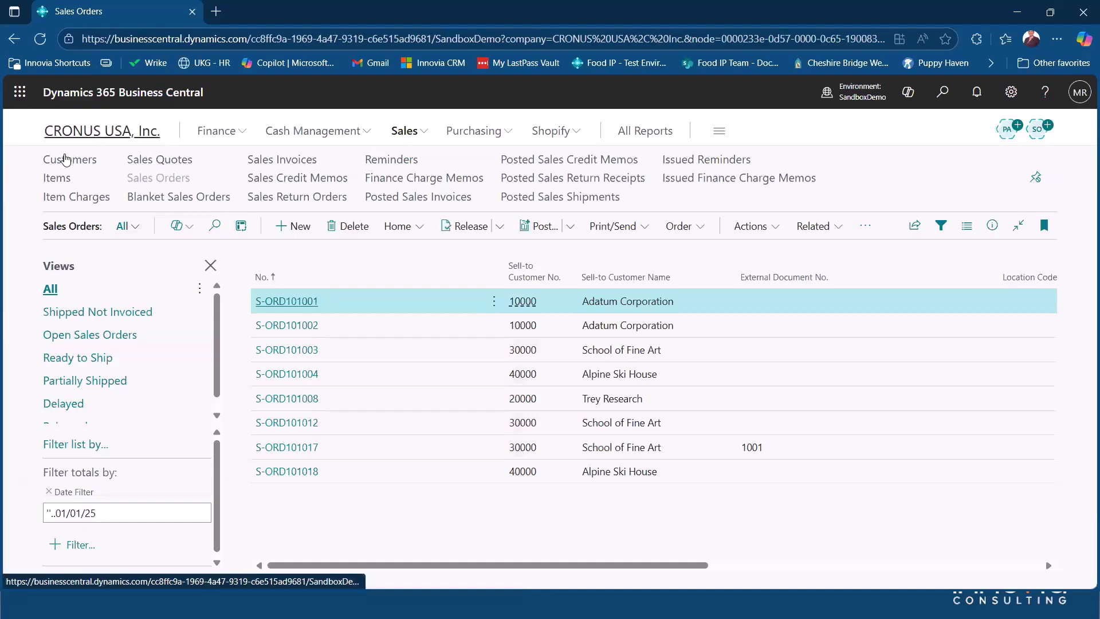
Set Alpine Ski House's CUSTOMS recurring sales line to Automatic insertion on orders and return to the customer list.
click(64, 159)
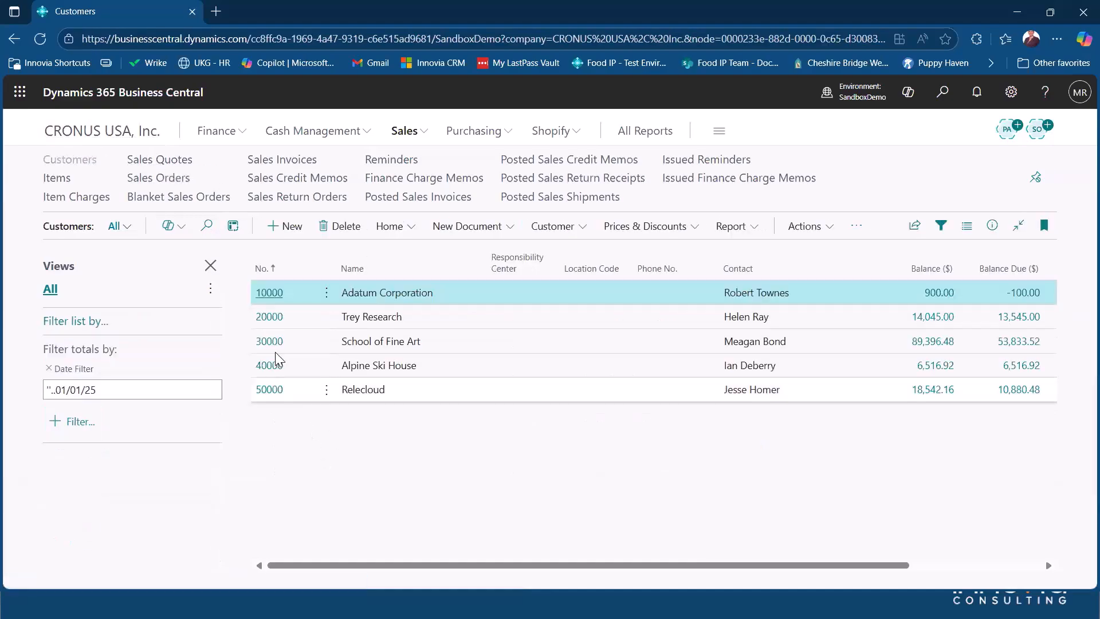
click(273, 364)
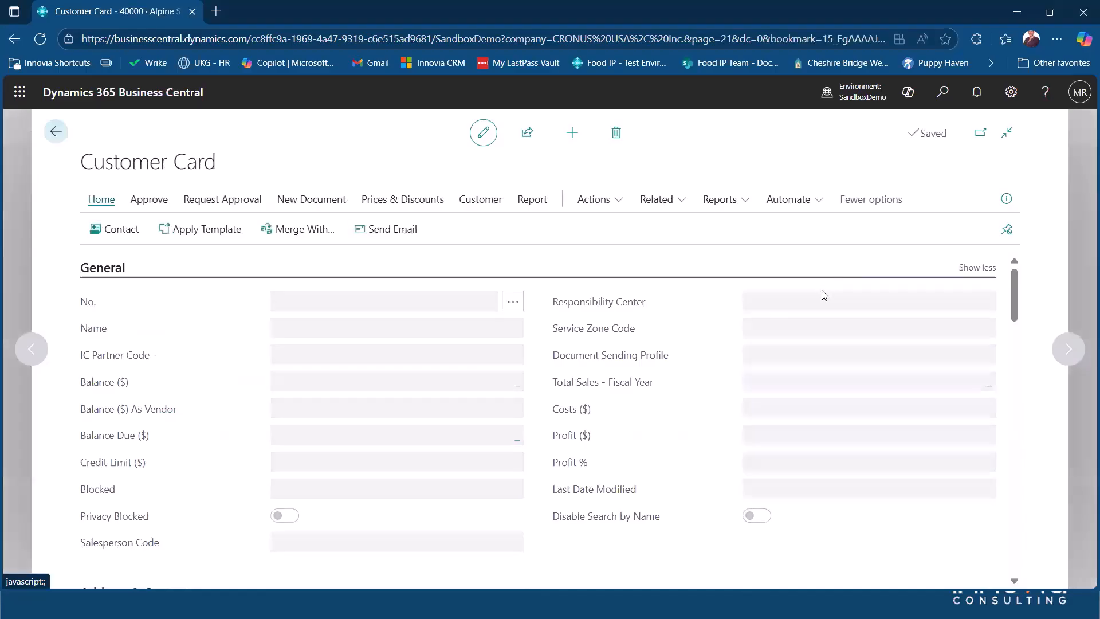
click(605, 204)
mouse_move(594, 269)
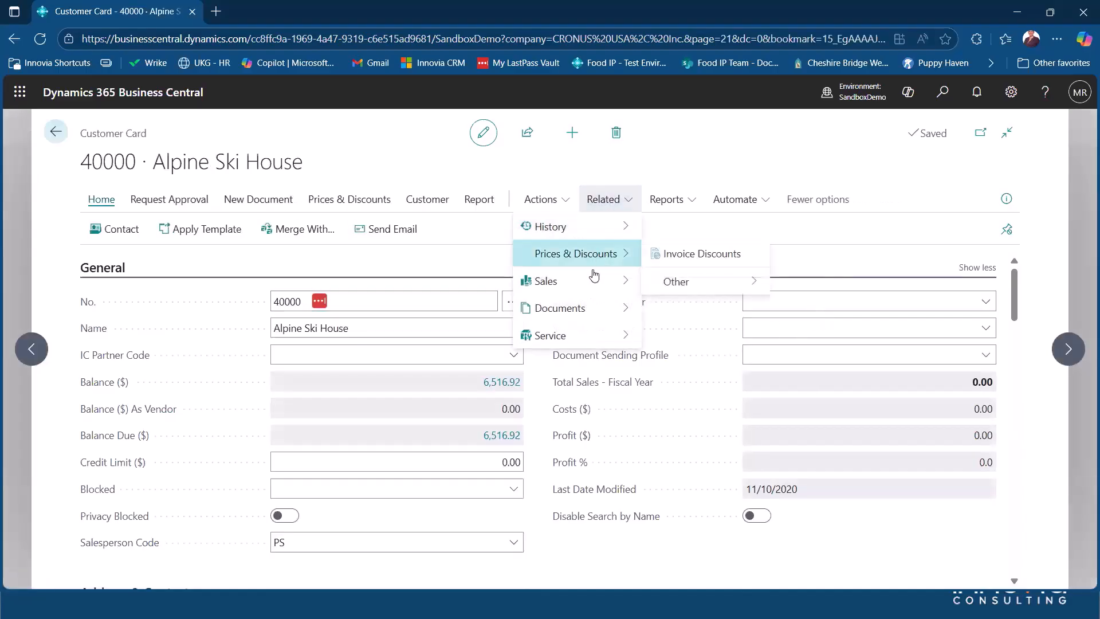
click(710, 309)
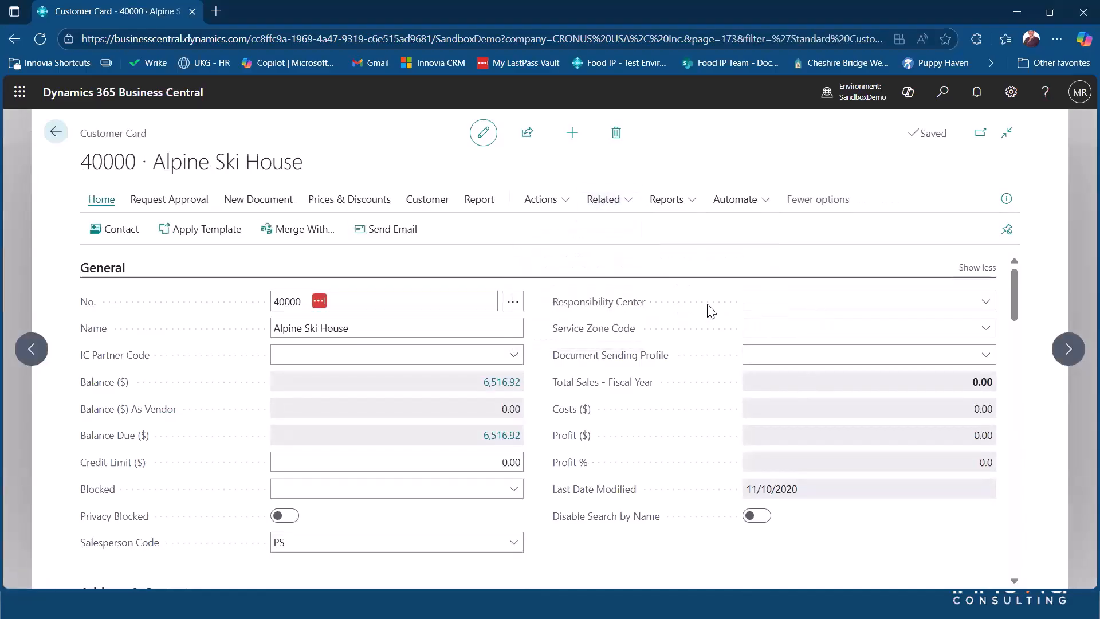
click(827, 239)
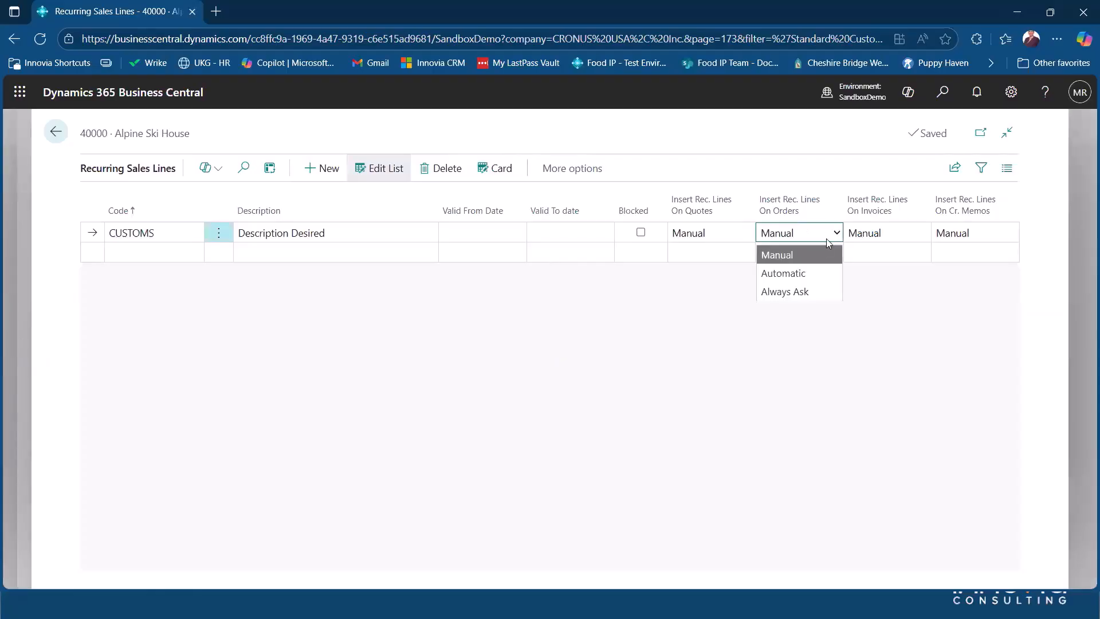
click(807, 273)
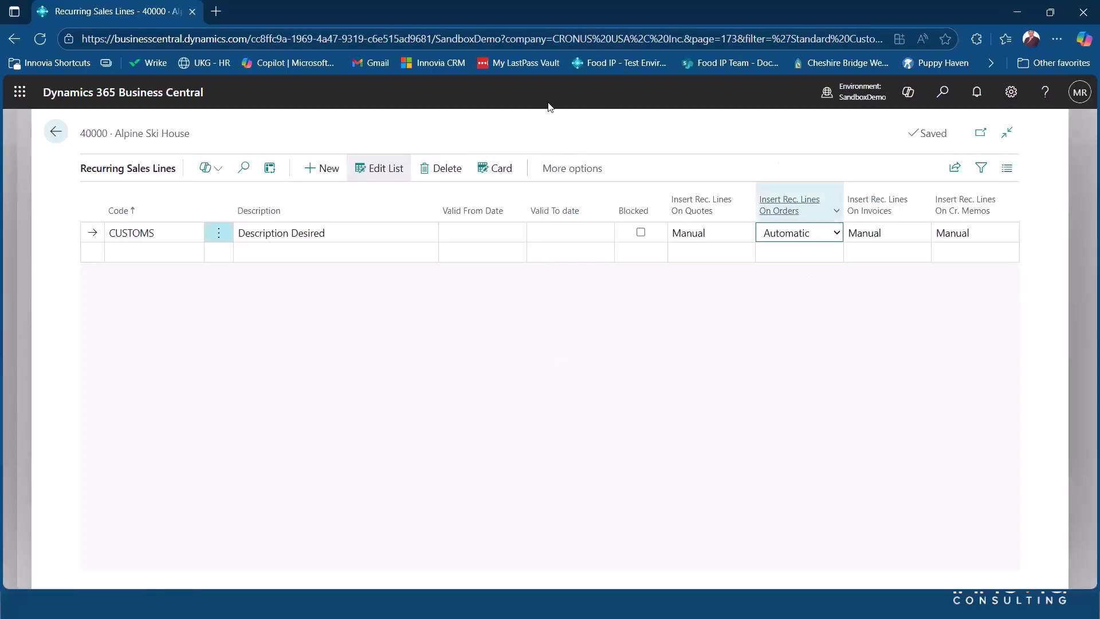
click(54, 134)
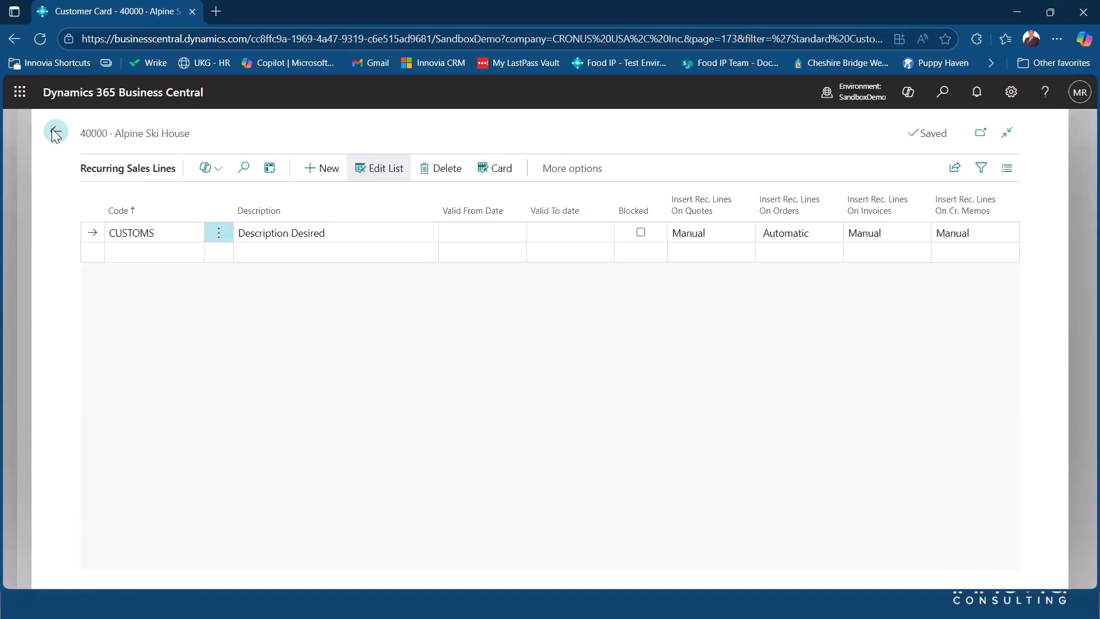
click(53, 134)
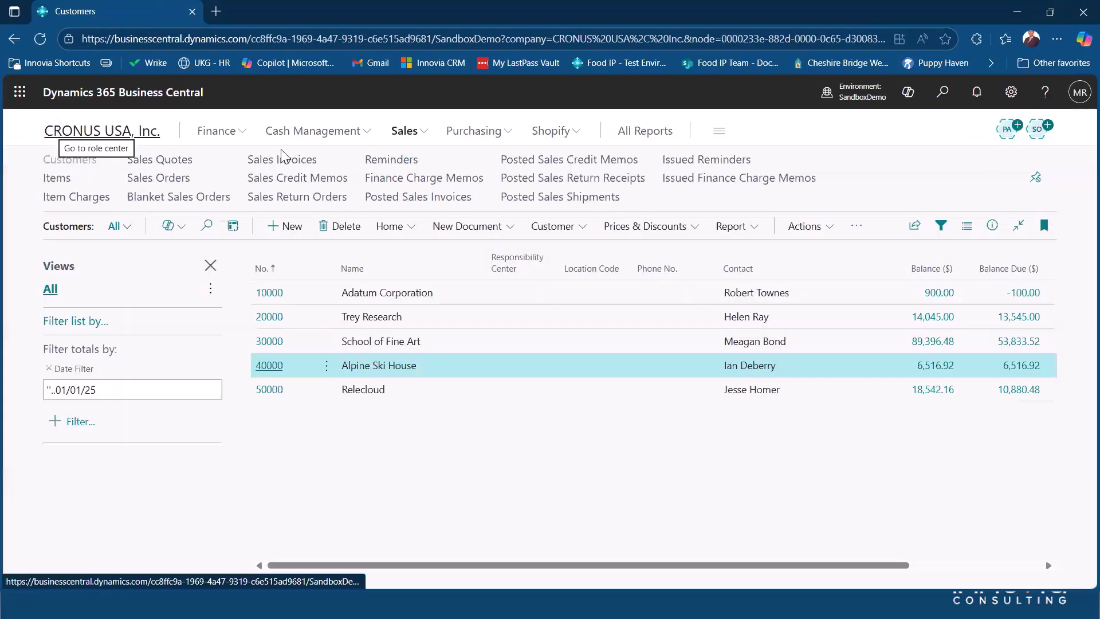
Open the sales orders list from the home page and create another order for customer 40000, Alpine Ski House.
click(109, 137)
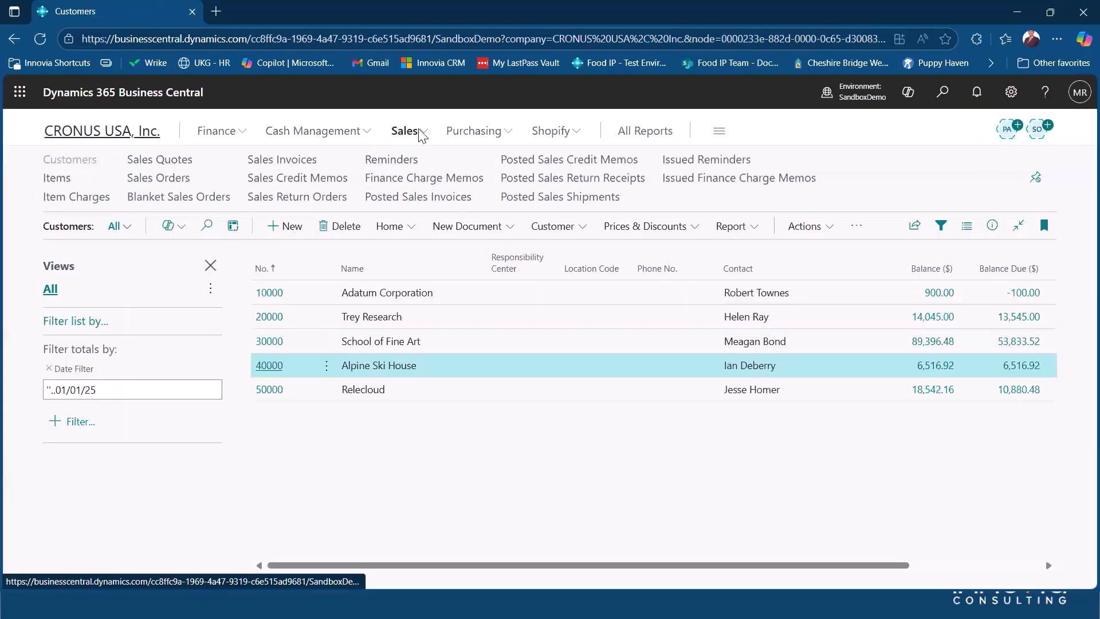
click(460, 133)
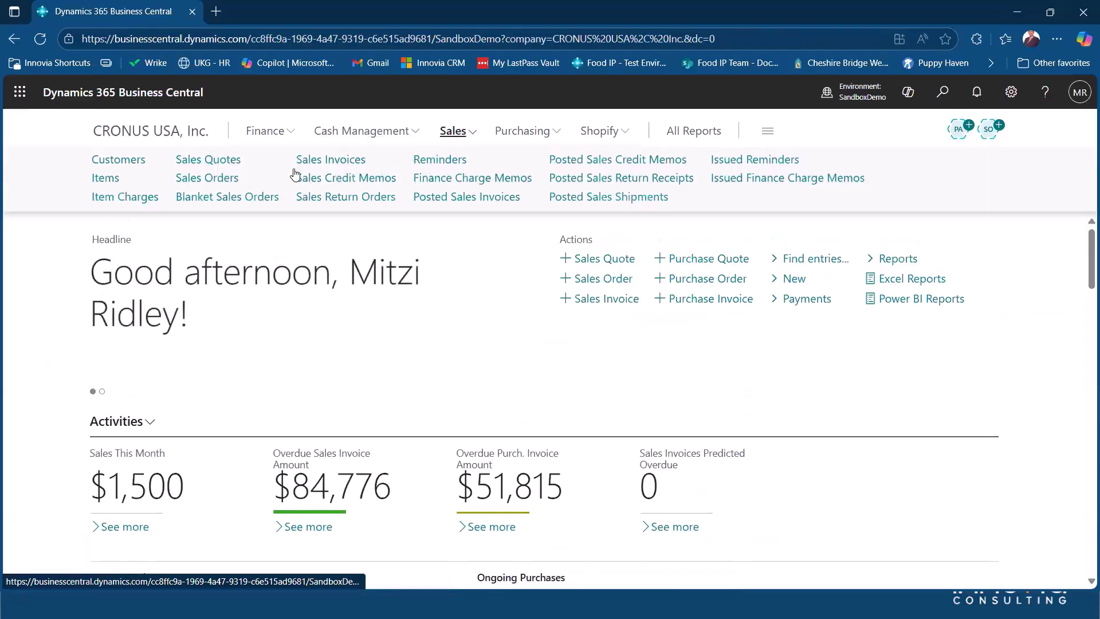
click(221, 179)
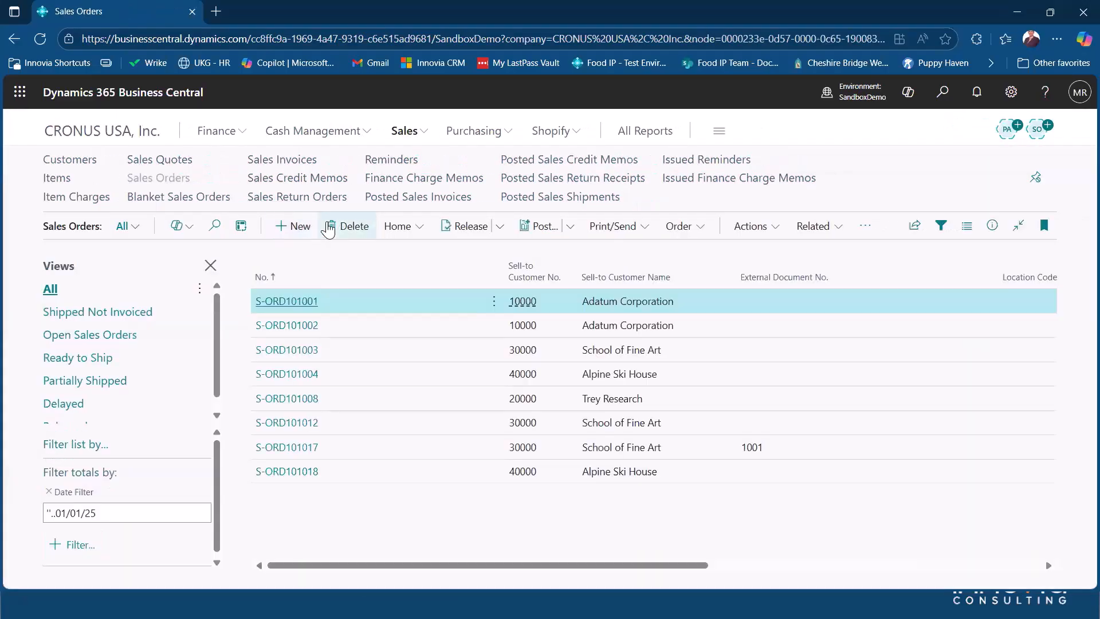
click(315, 226)
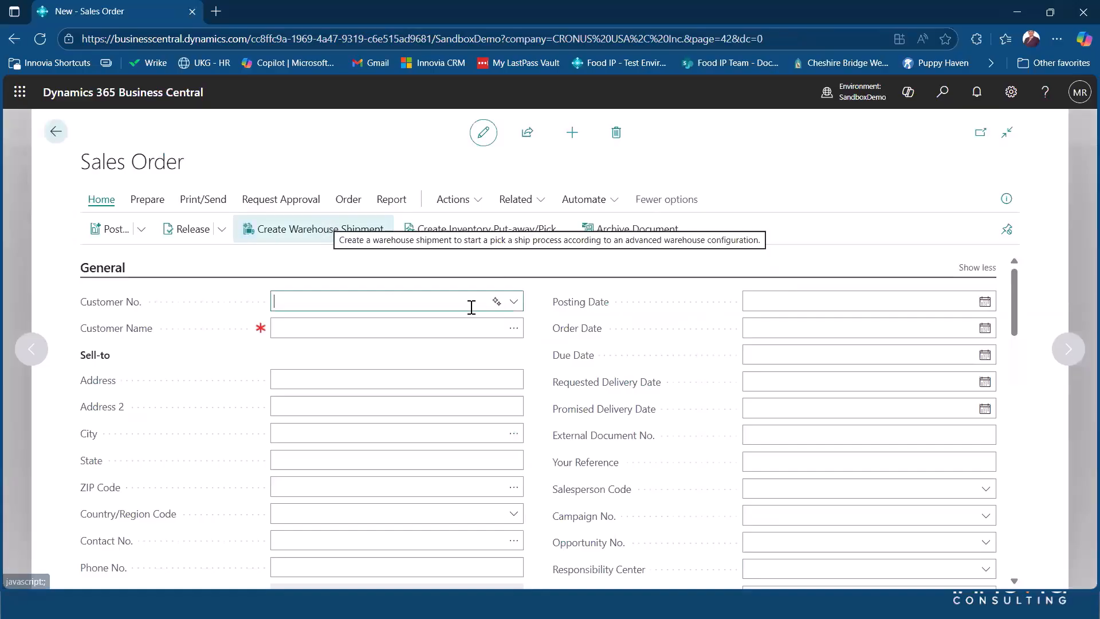
click(514, 302)
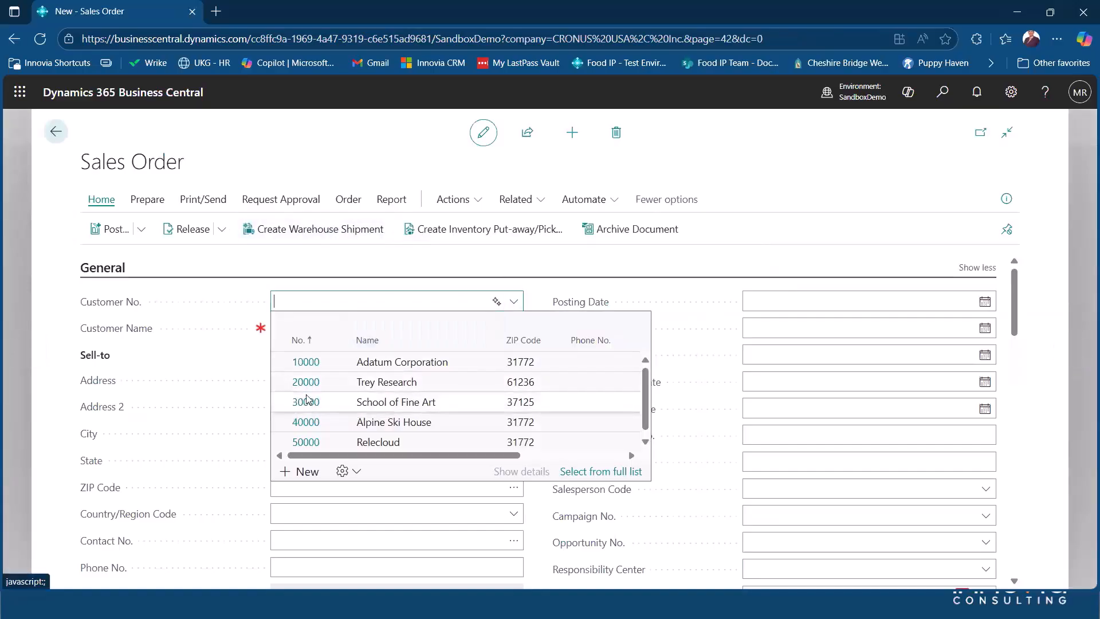
click(304, 423)
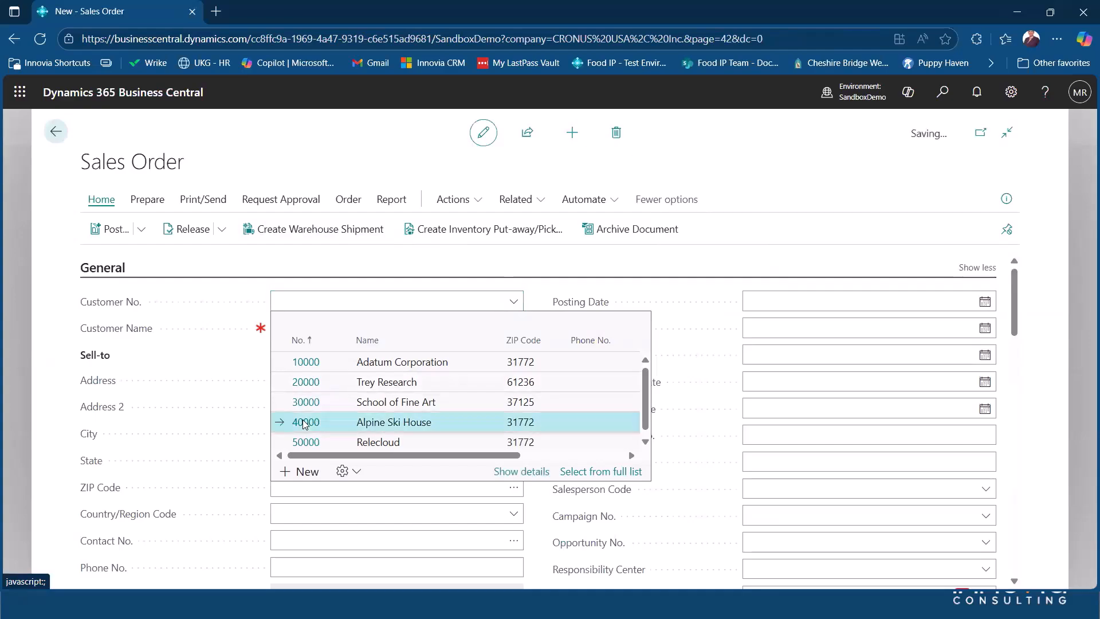
Examine the new order's lines for the automatically inserted recurring sales line, checking its type, account and unit price.
scroll(582, 378, down, 5)
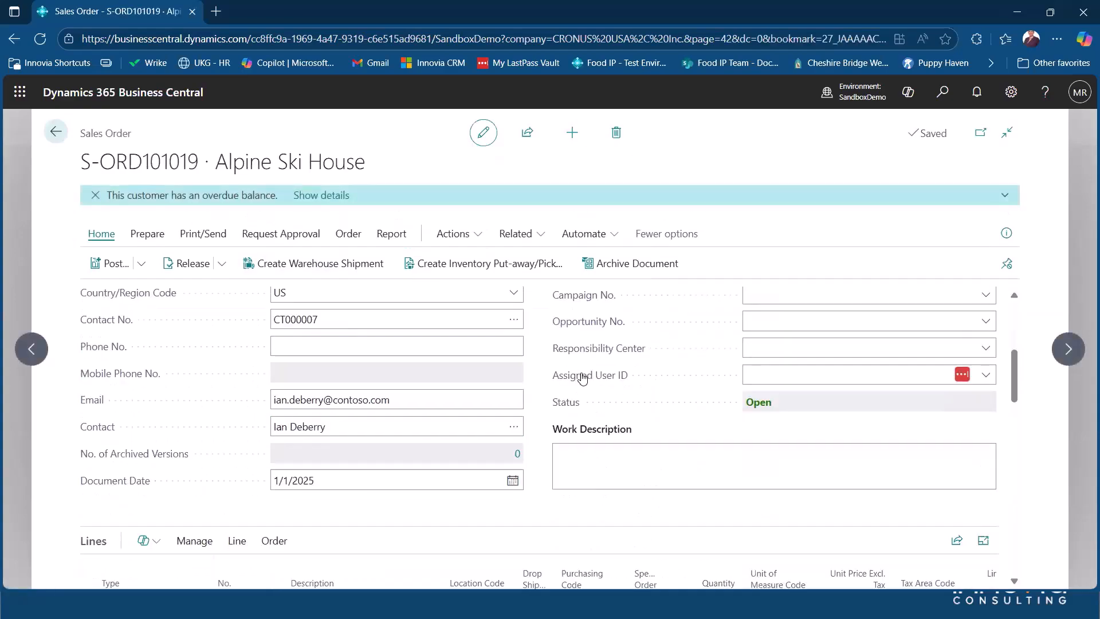
scroll(582, 378, down, 3)
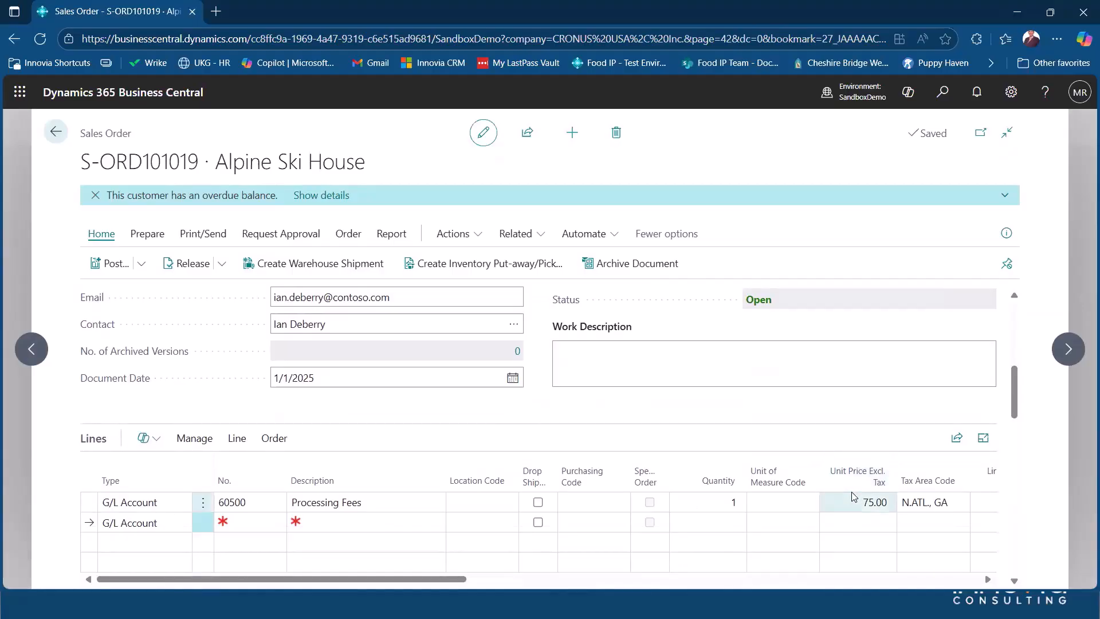
click(851, 503)
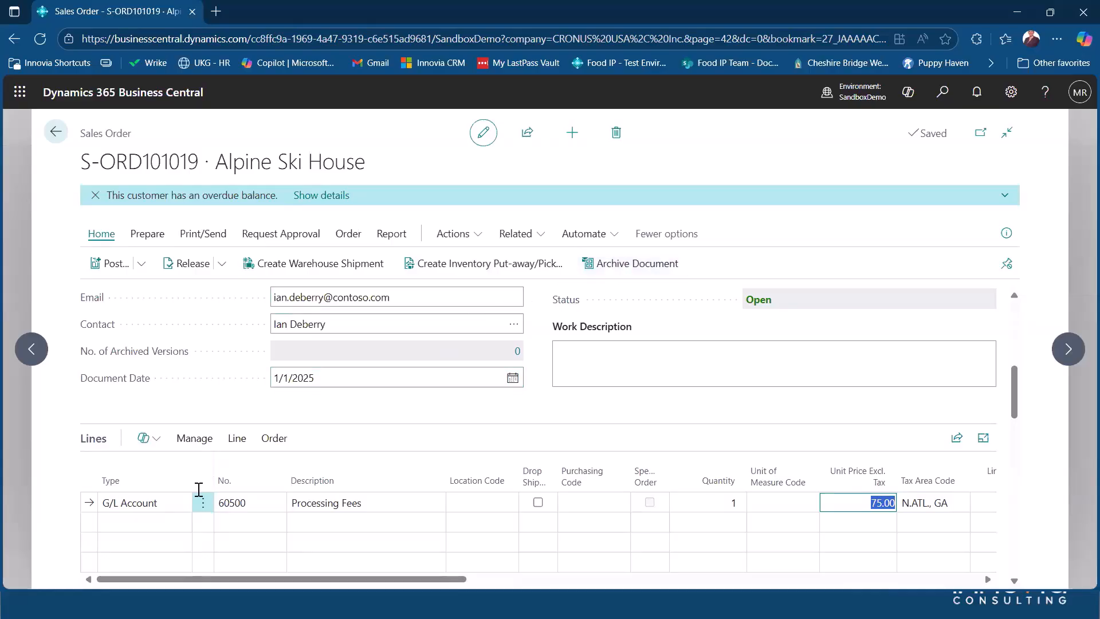
click(170, 524)
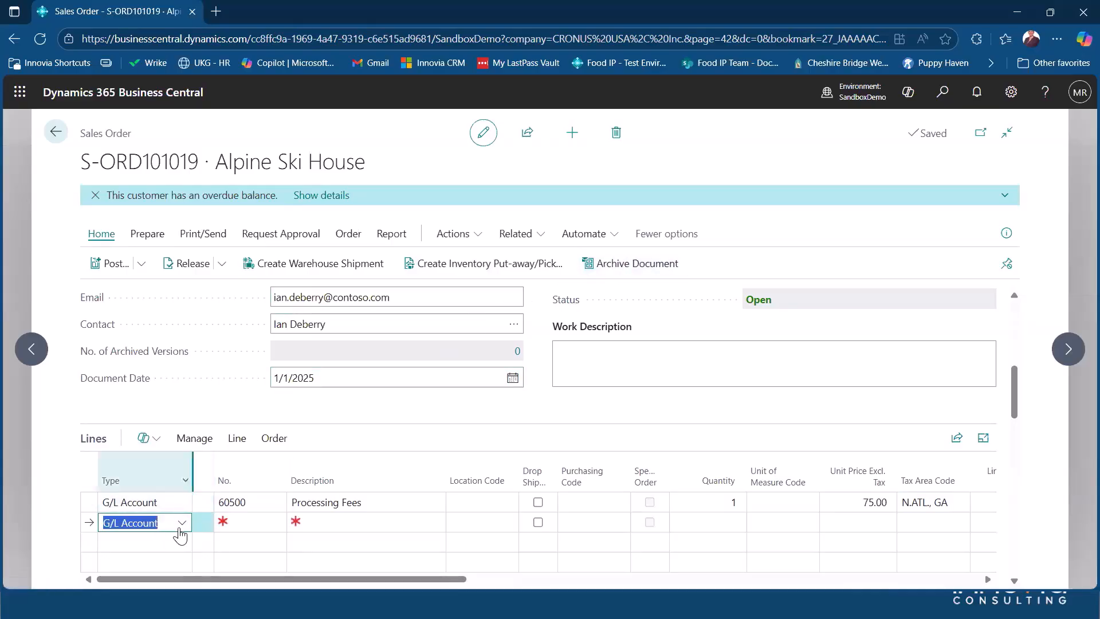
click(181, 525)
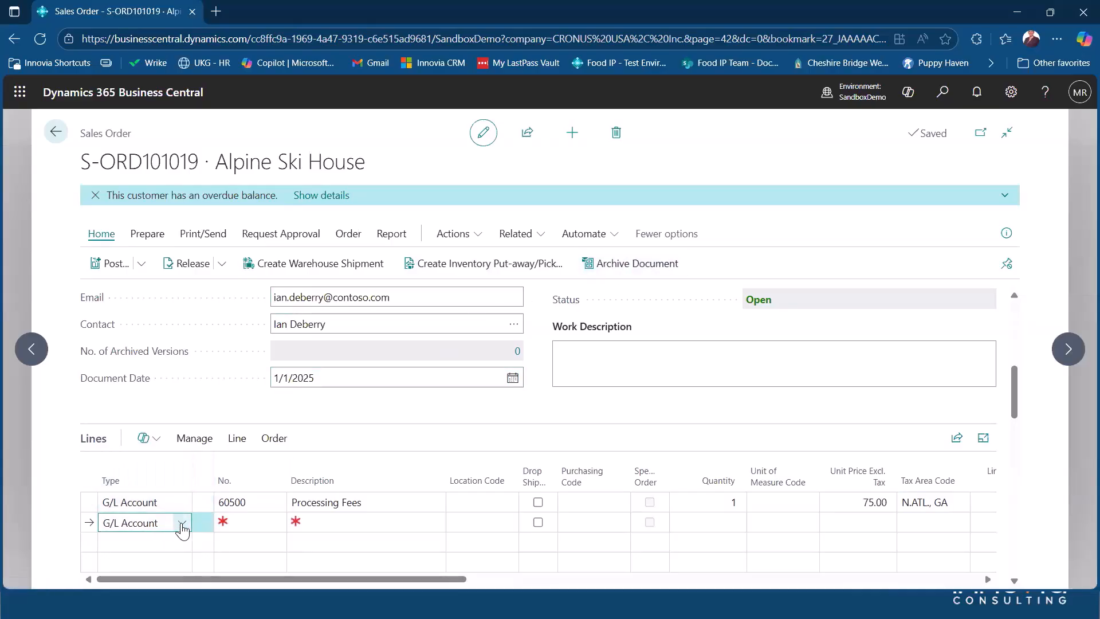
click(168, 299)
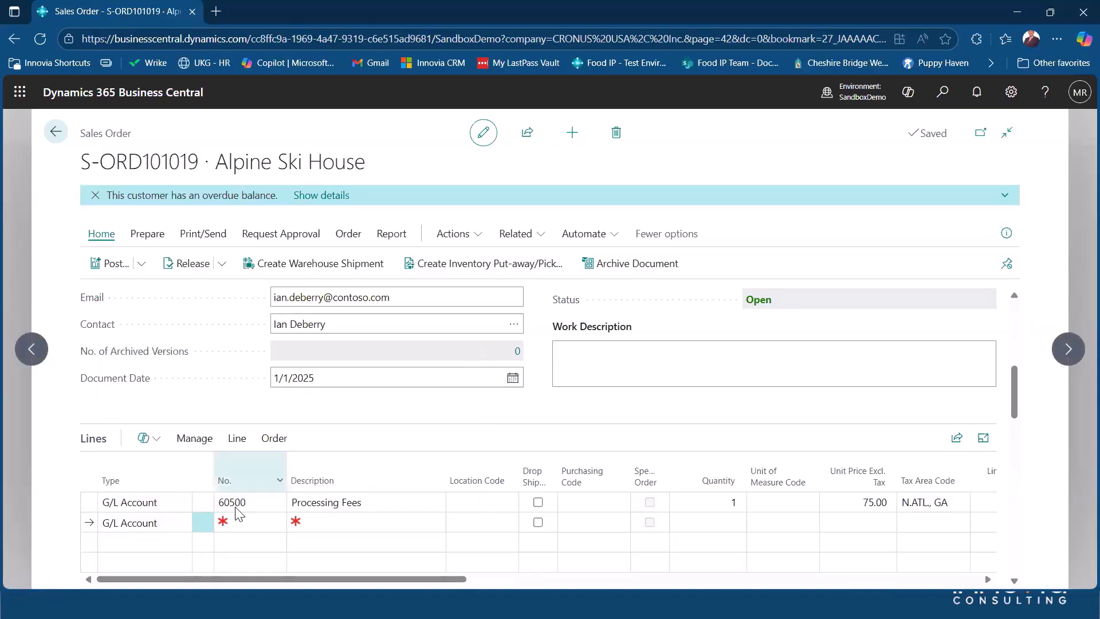
click(154, 502)
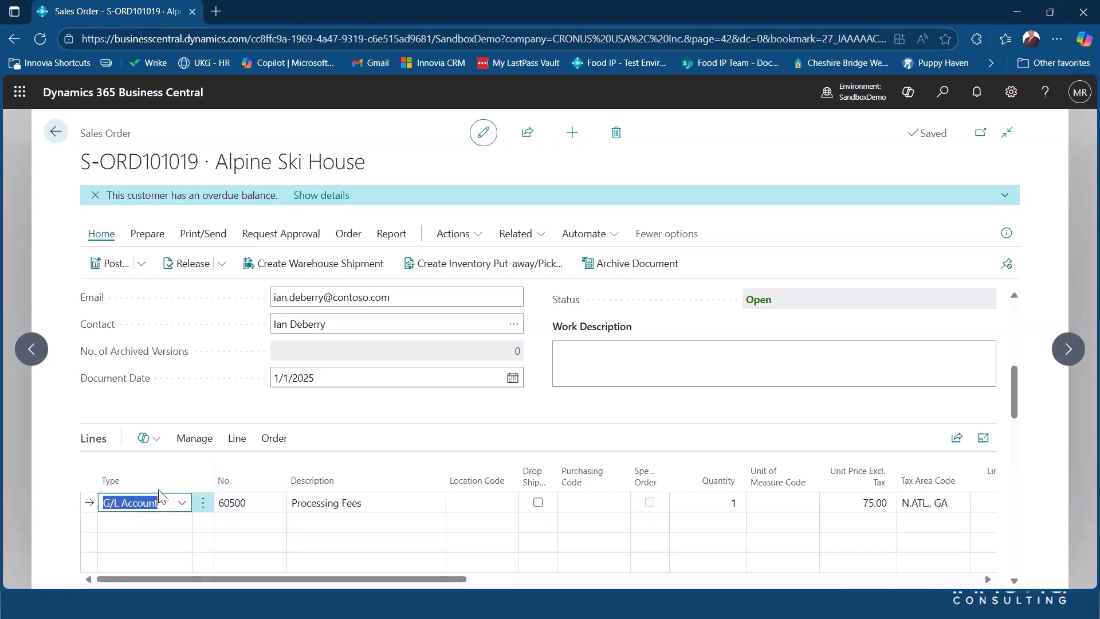
mouse_move(172, 474)
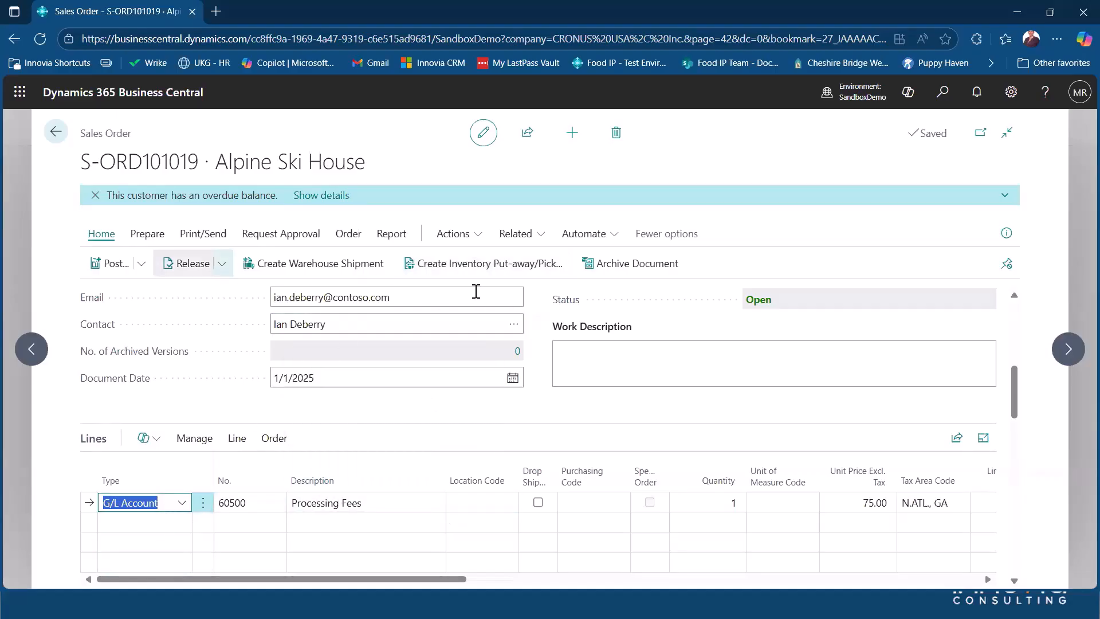
scroll(424, 522, up, 3)
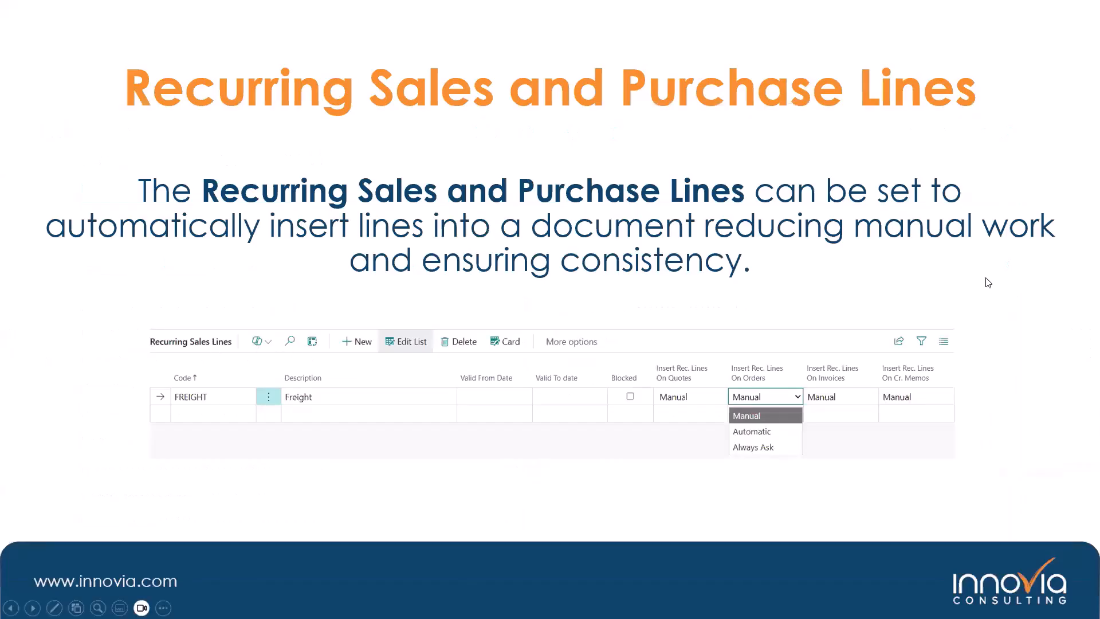
click(1036, 278)
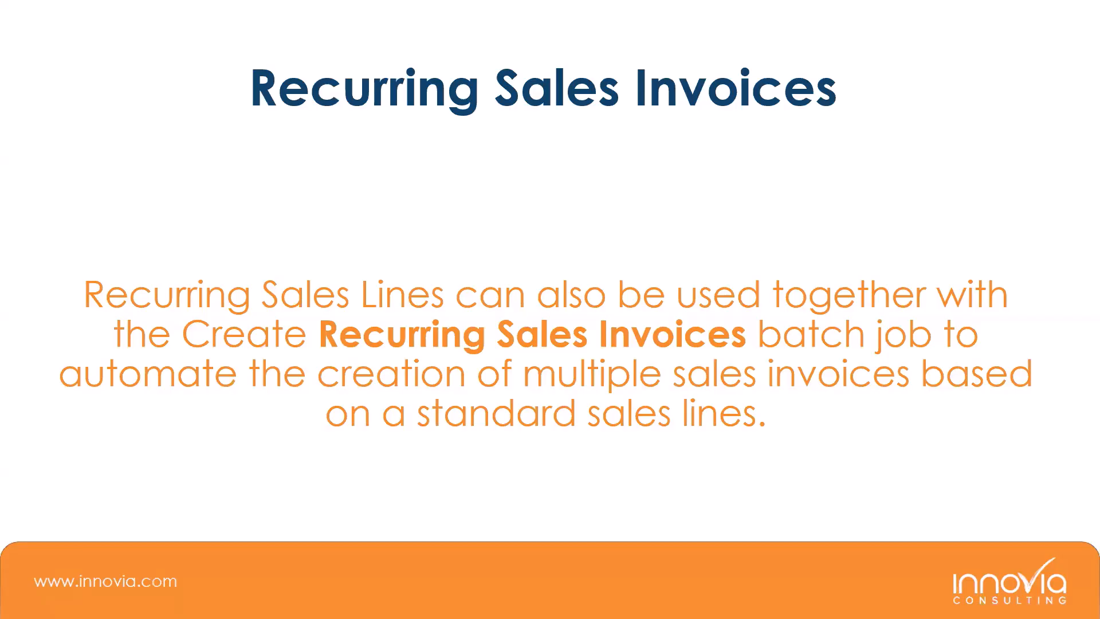
key(alt+Tab)
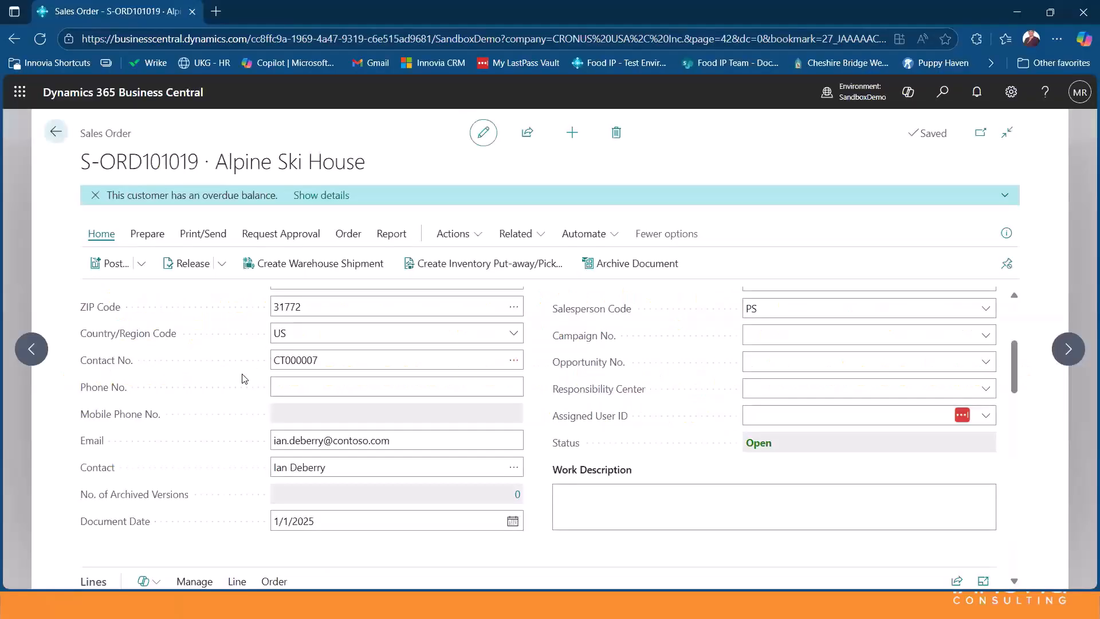
Close the sales order, return to the home page and open Recurring Sales Lines by searching for "rec sales".
click(56, 132)
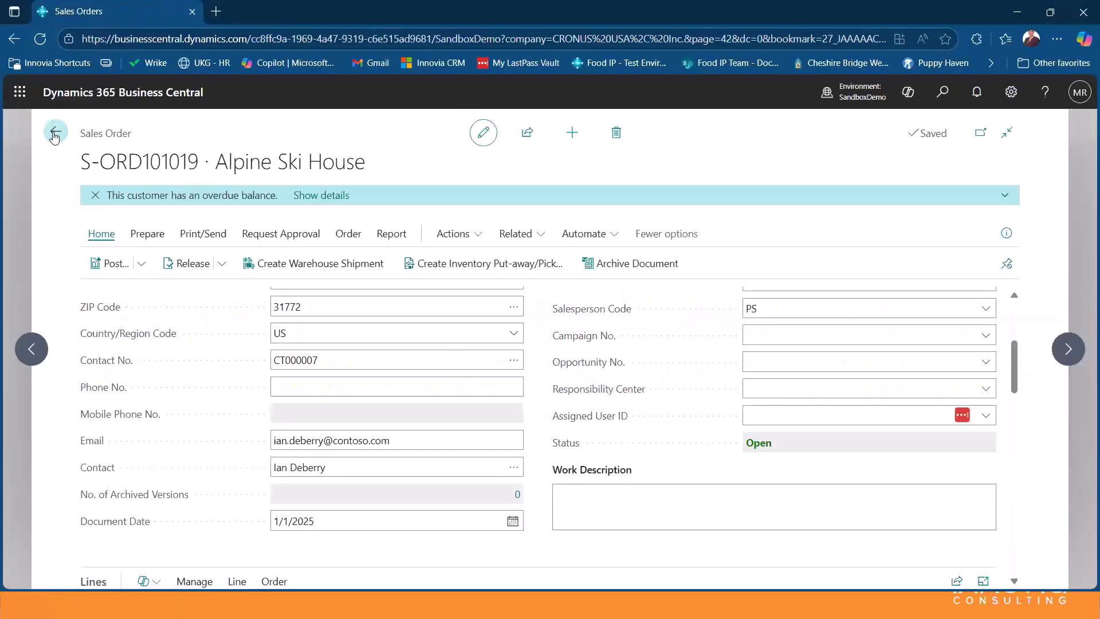
click(133, 133)
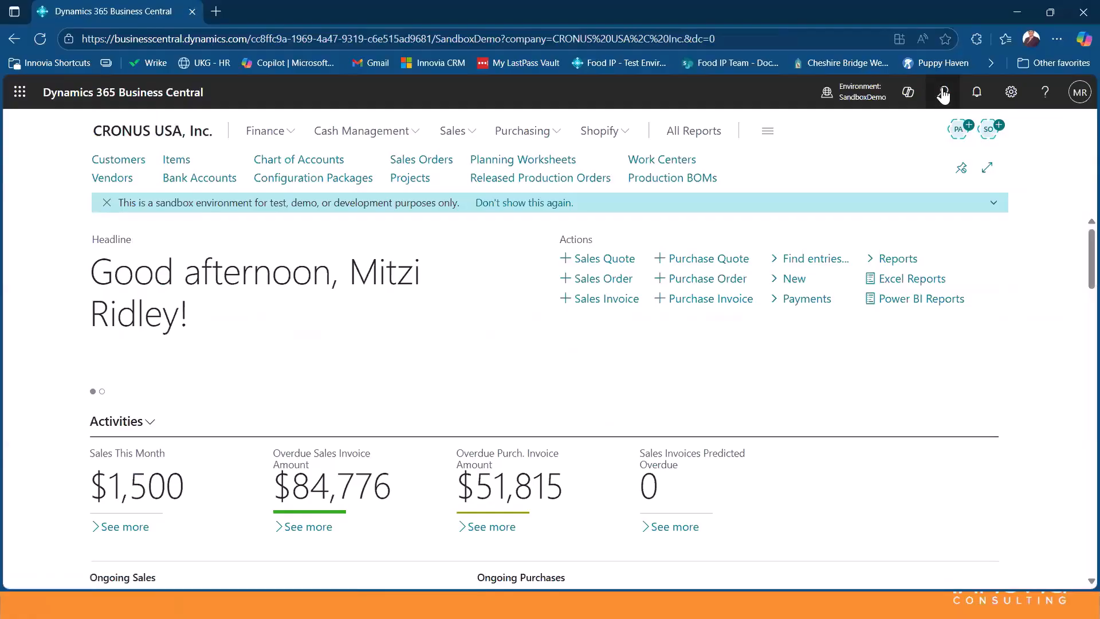
click(943, 92)
text(sales cu)
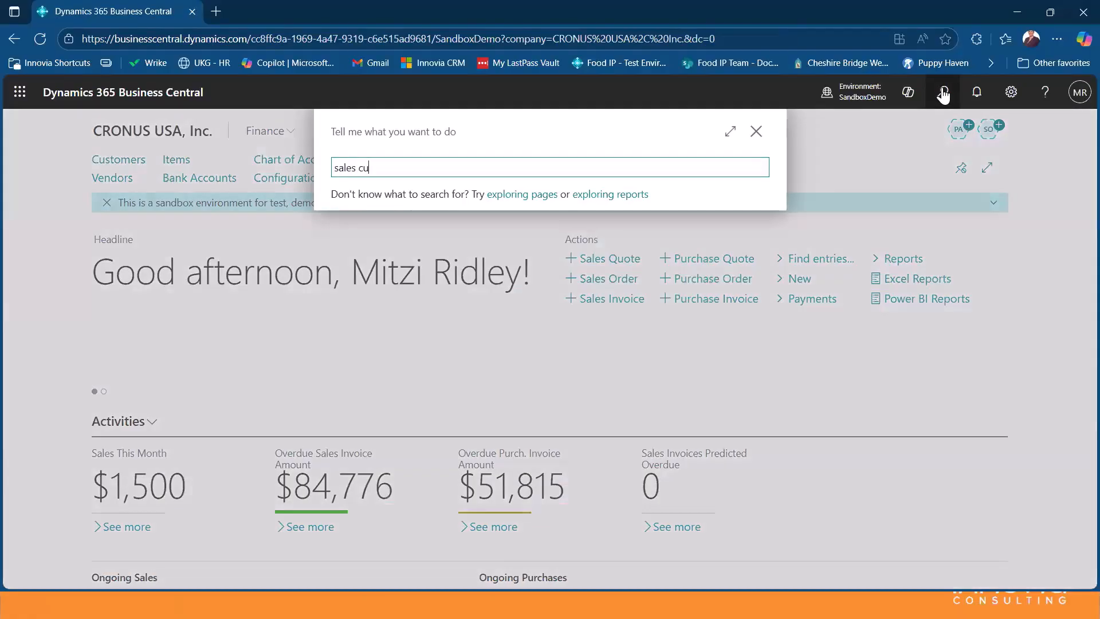
text(sto)
key(BackSpace)
key(BackSpace)
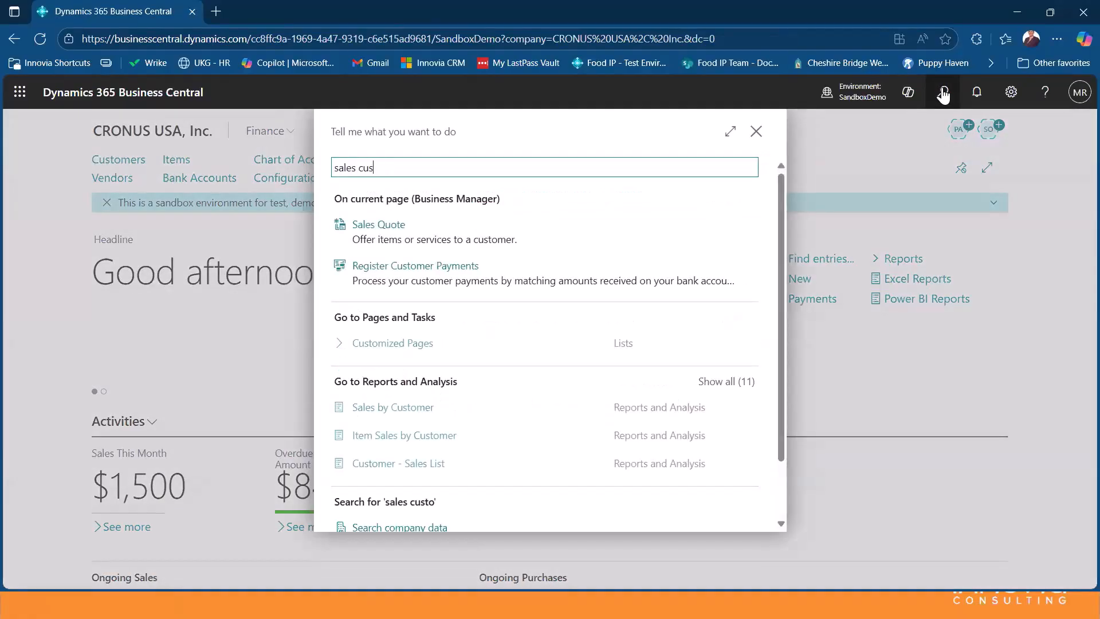
key(BackSpace)
key(BackSpace)
key(BackSpace)
key(Home)
text(rec)
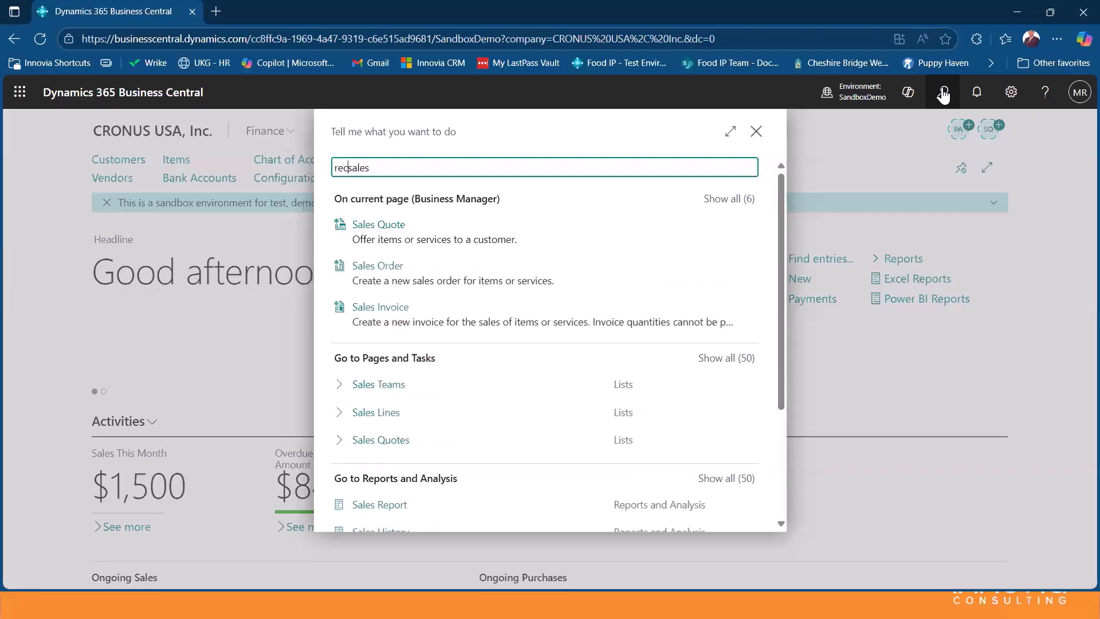
key(End)
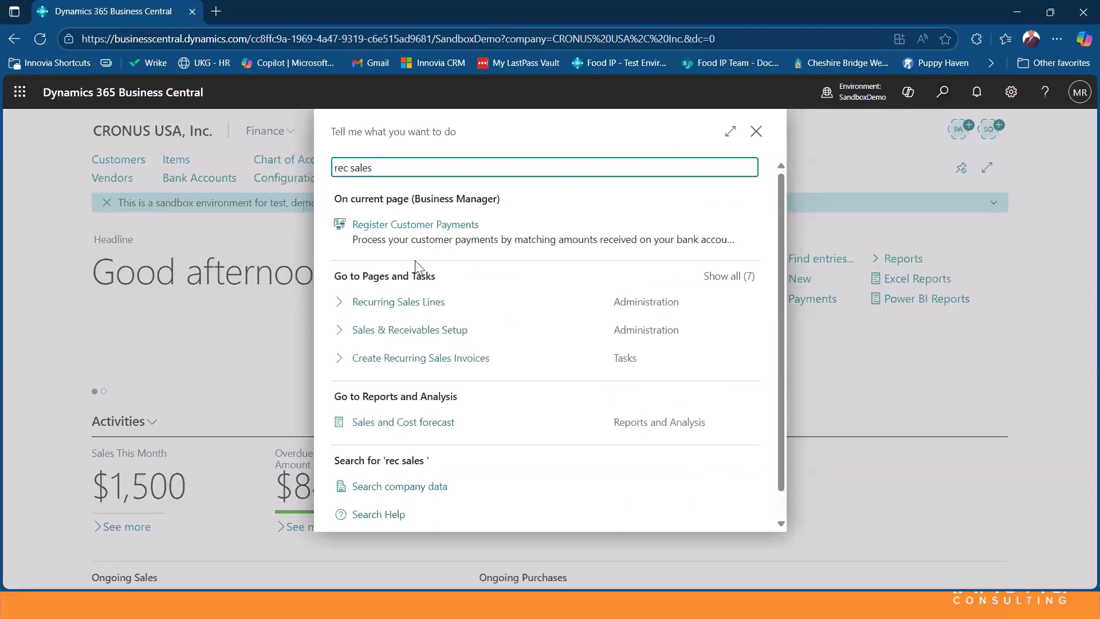
click(384, 302)
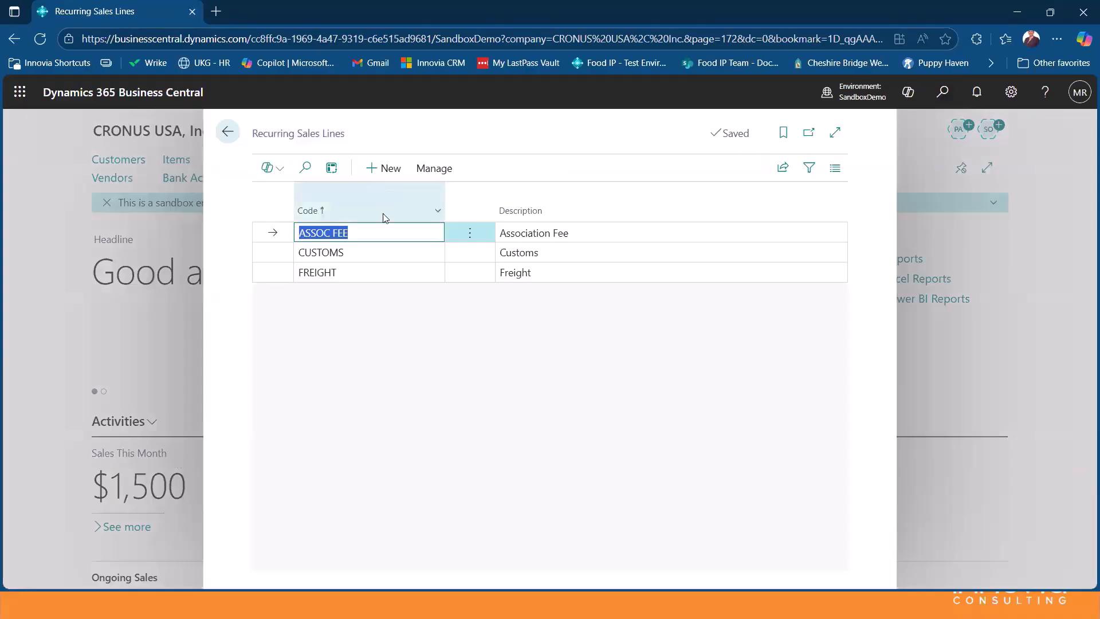
Review the ASSOC FEE card's line and its amount excluding tax, and close the card and the recurring sales lines list.
click(434, 167)
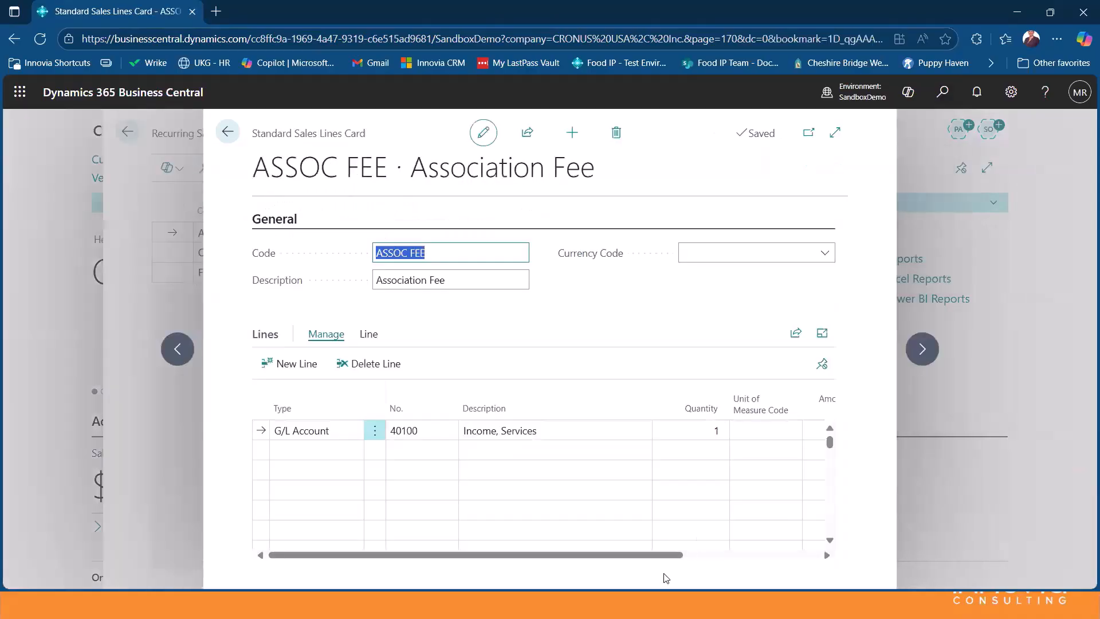
drag(663, 554, 786, 542)
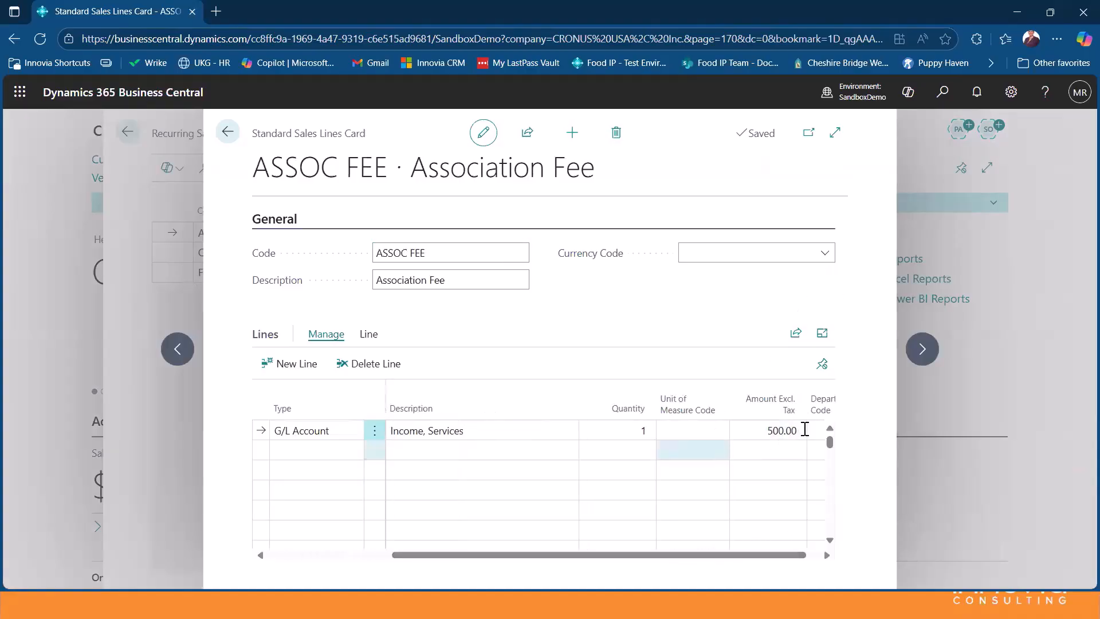
drag(618, 556, 437, 574)
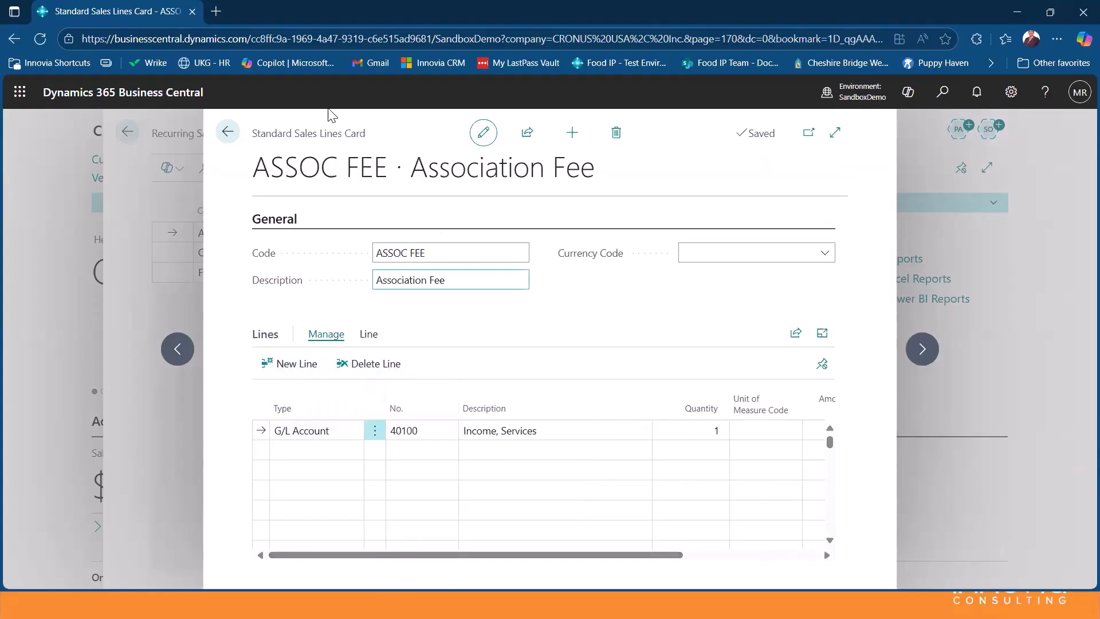
click(228, 132)
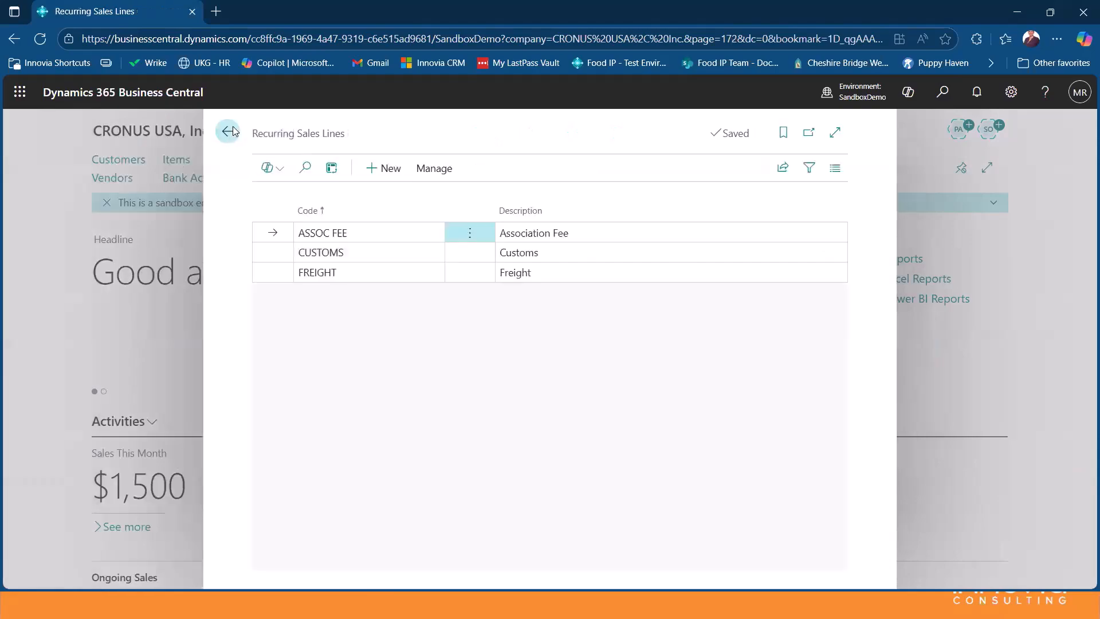
click(228, 132)
Find and run Create Recurring Sales Invoices with order date 10/14/2025, posting date 11/1/2025 and no customer or code filters.
click(941, 93)
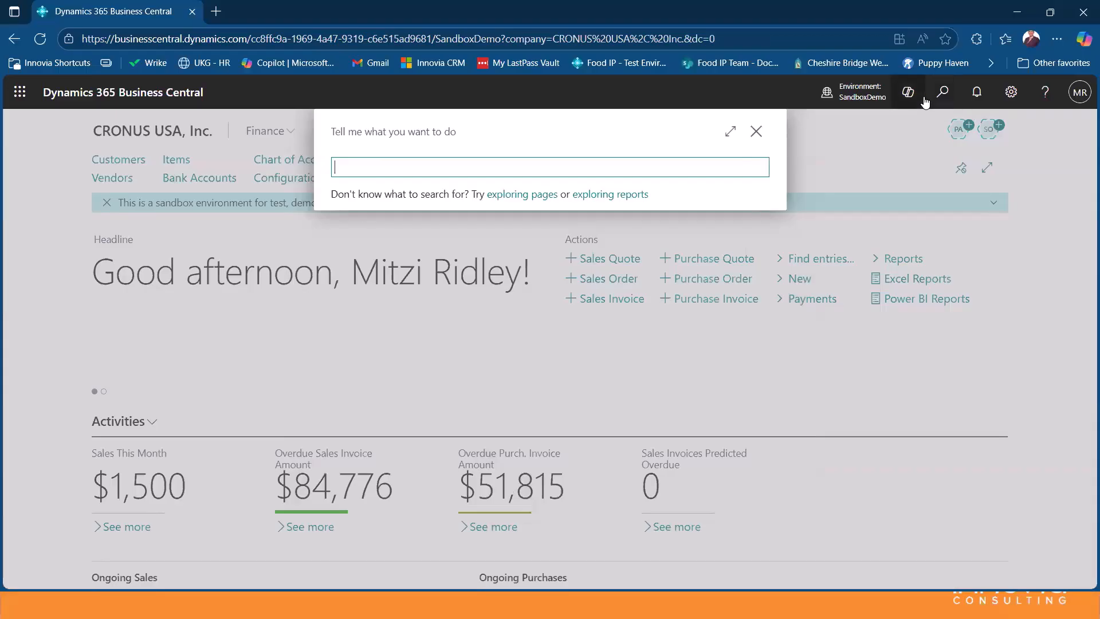
text(create rec)
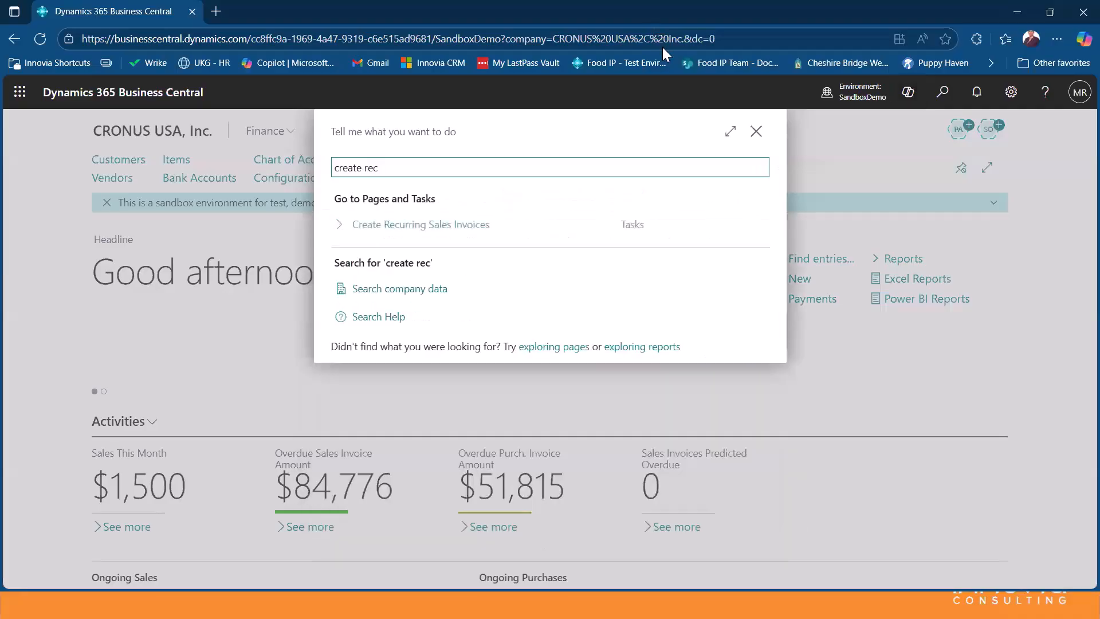
click(459, 222)
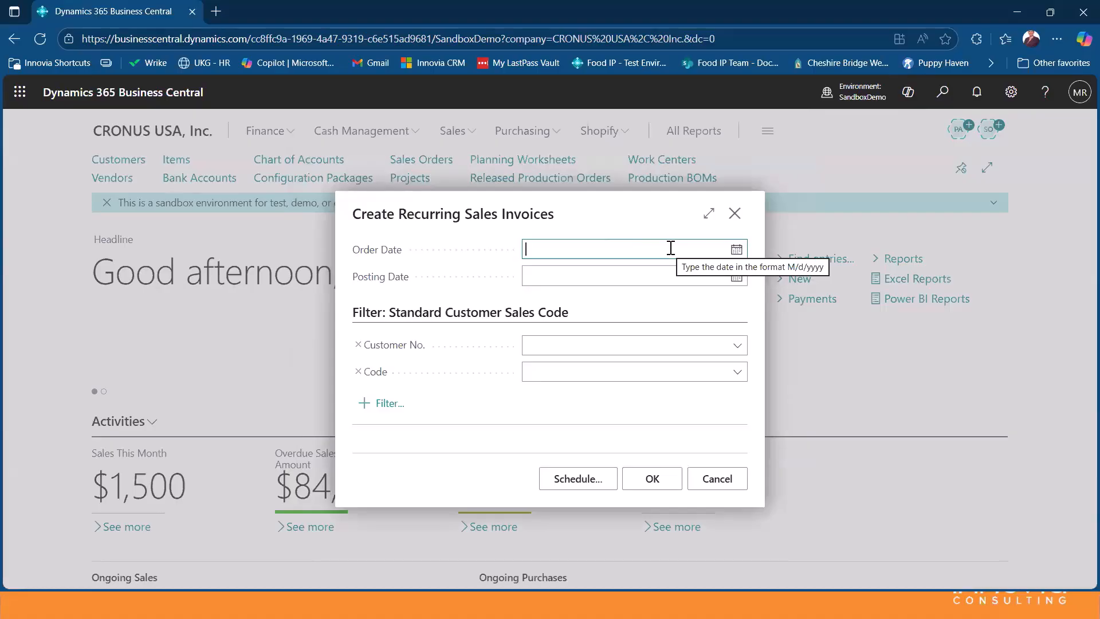
text(t)
key(Tab)
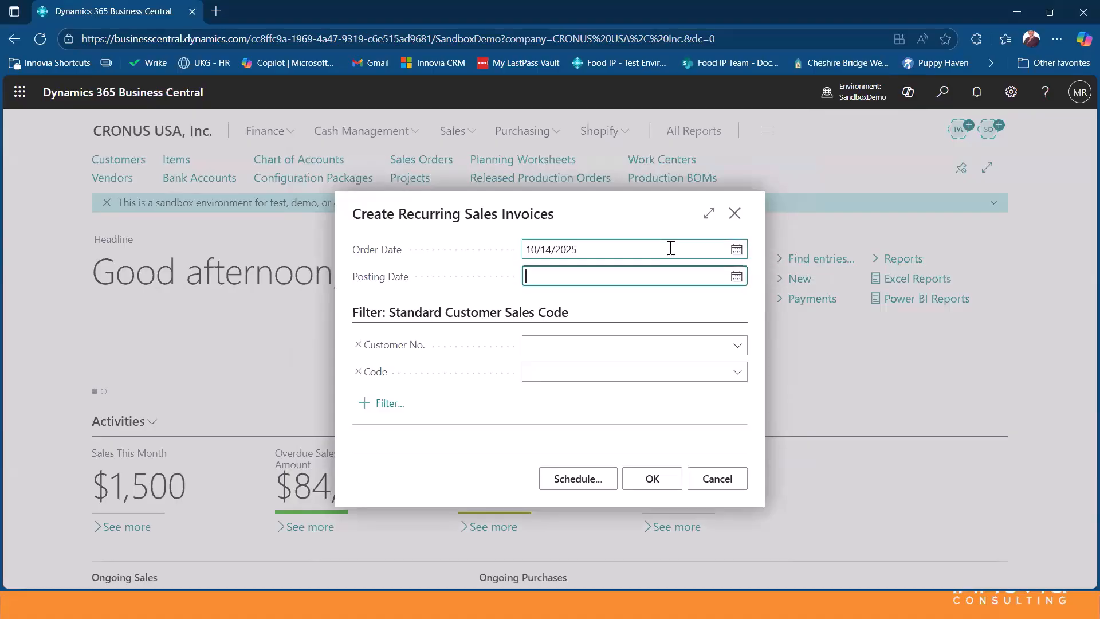
text(11/1/2025)
key(Tab)
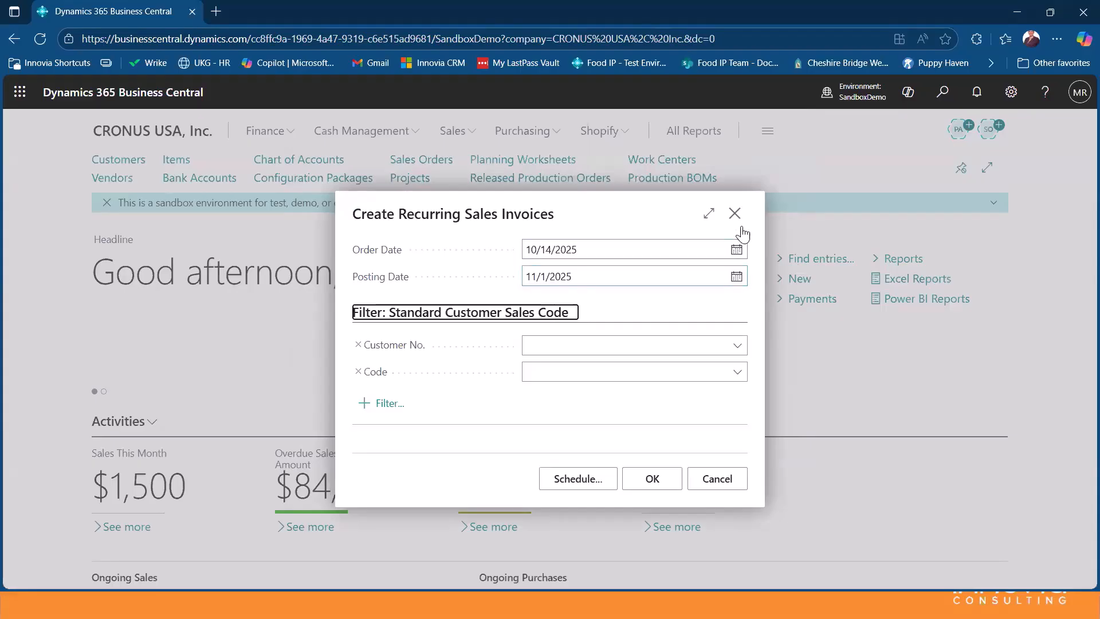
click(659, 479)
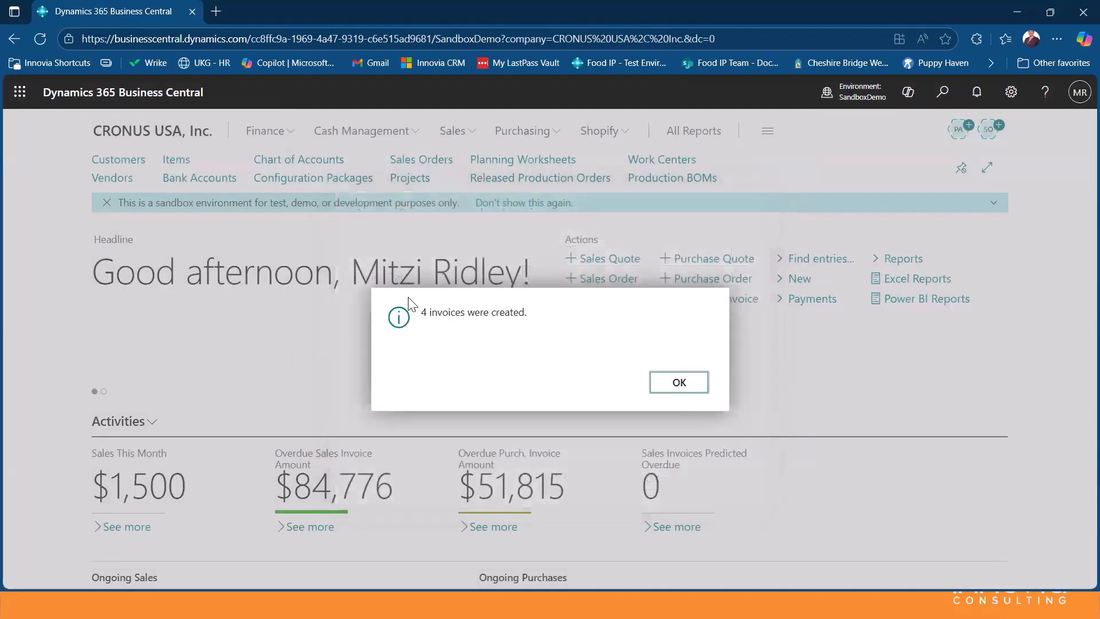
click(679, 383)
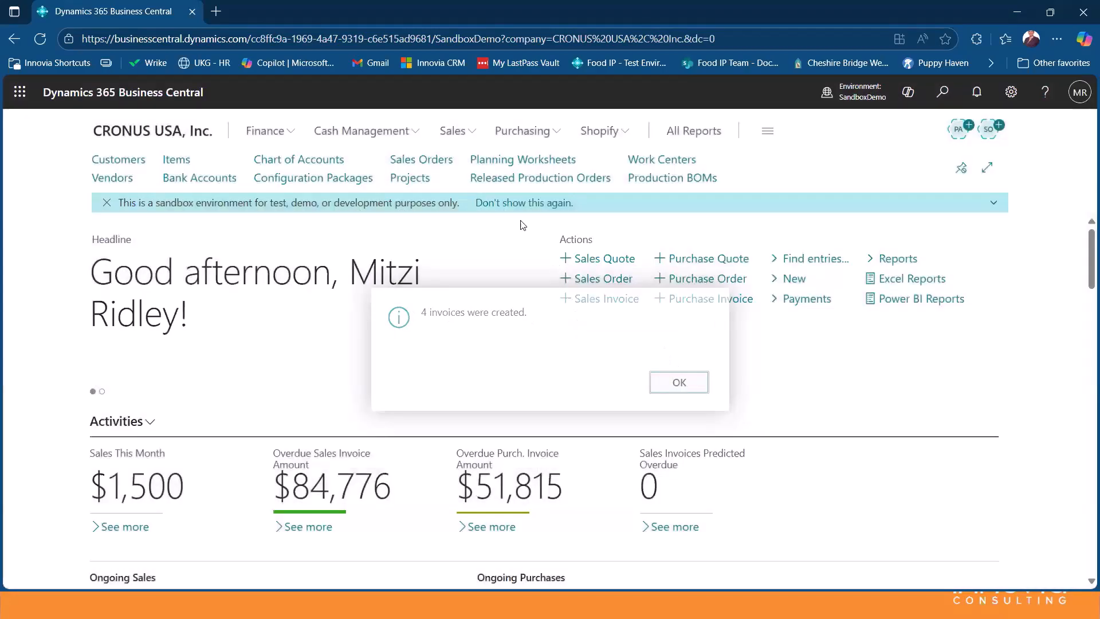
Open the sales invoices list and examine the lines and header dates of Adatum Corporation's new invoice posted for 11/1/2025.
click(453, 130)
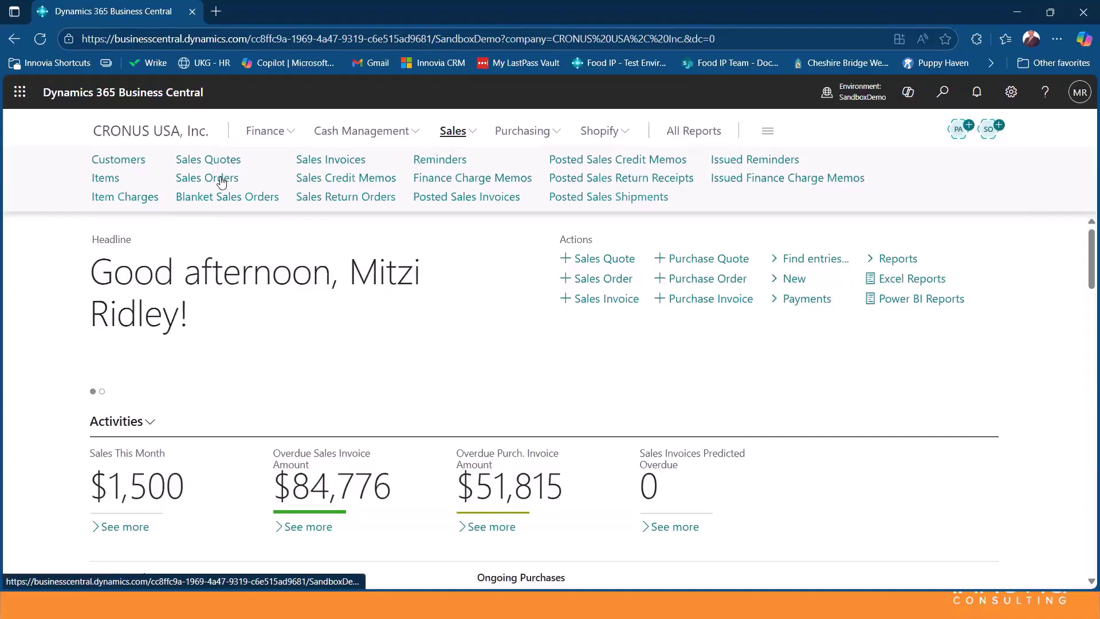
click(321, 162)
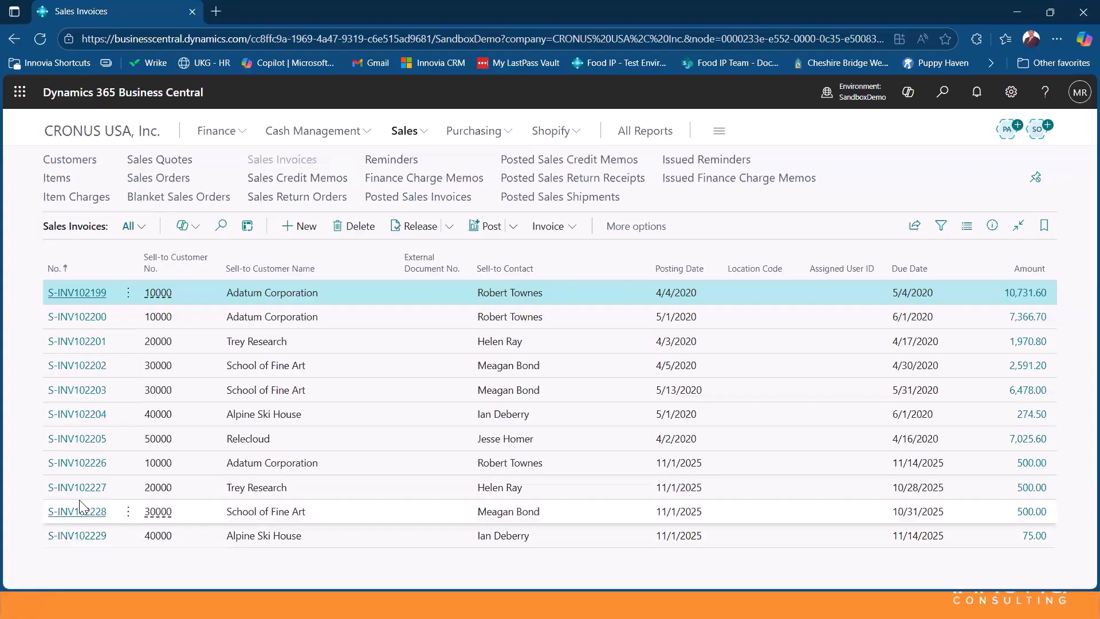
click(71, 463)
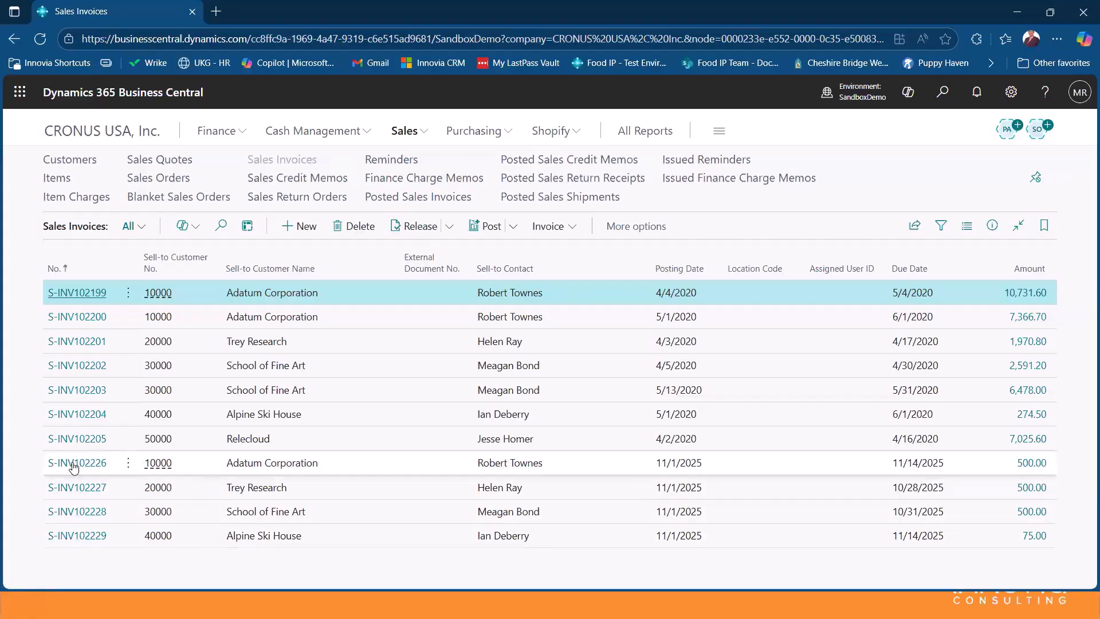
scroll(724, 358, down, 3)
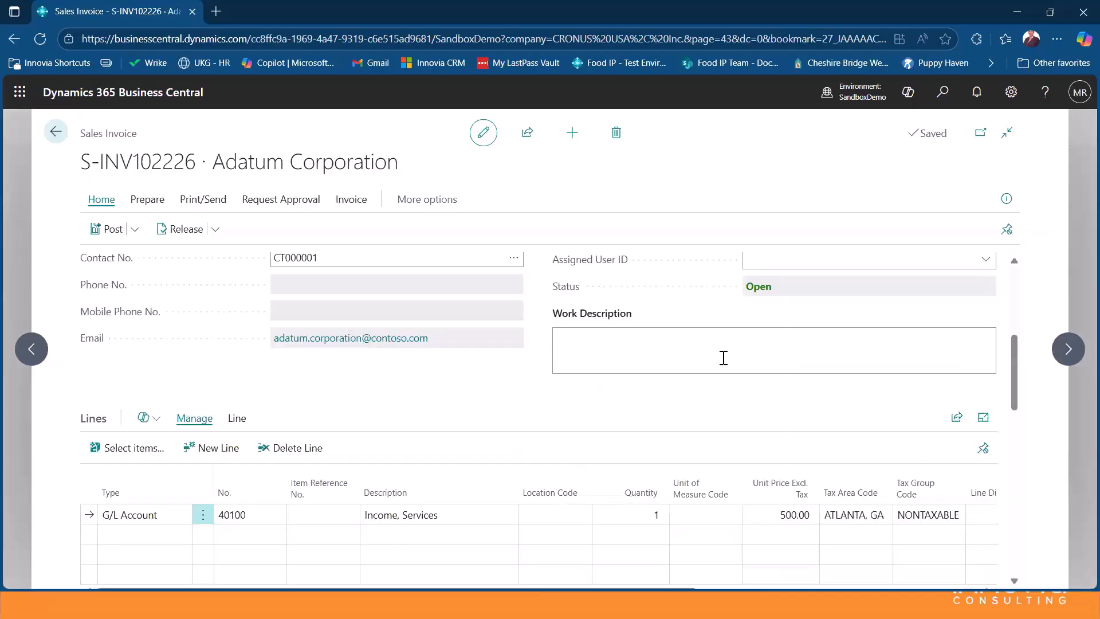
scroll(724, 357, down, 2)
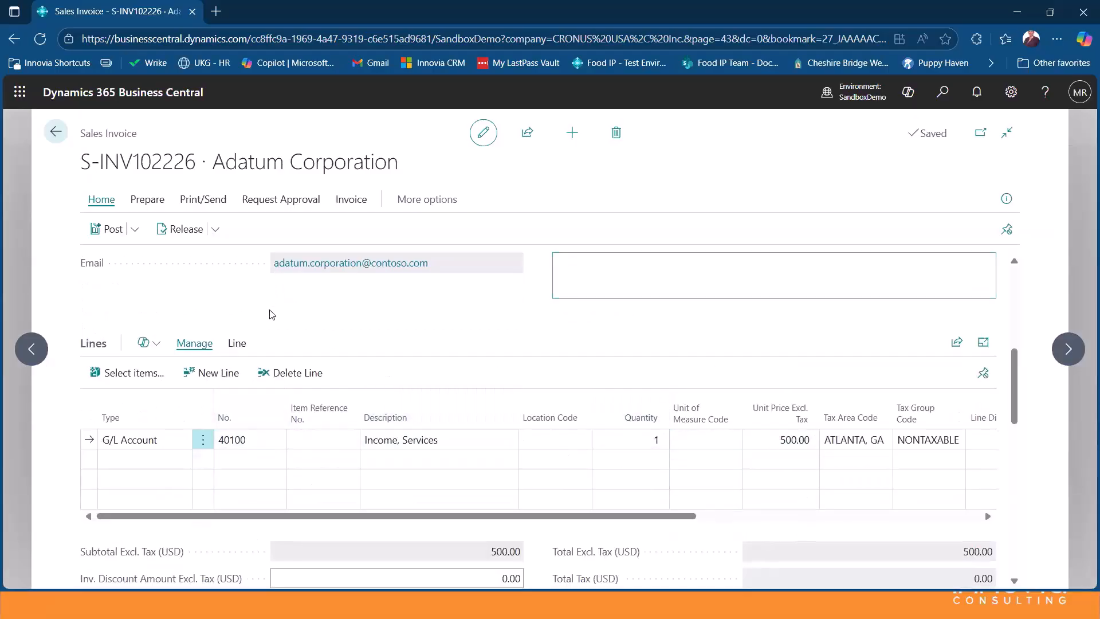
scroll(336, 312, up, 5)
scroll(337, 313, up, 2)
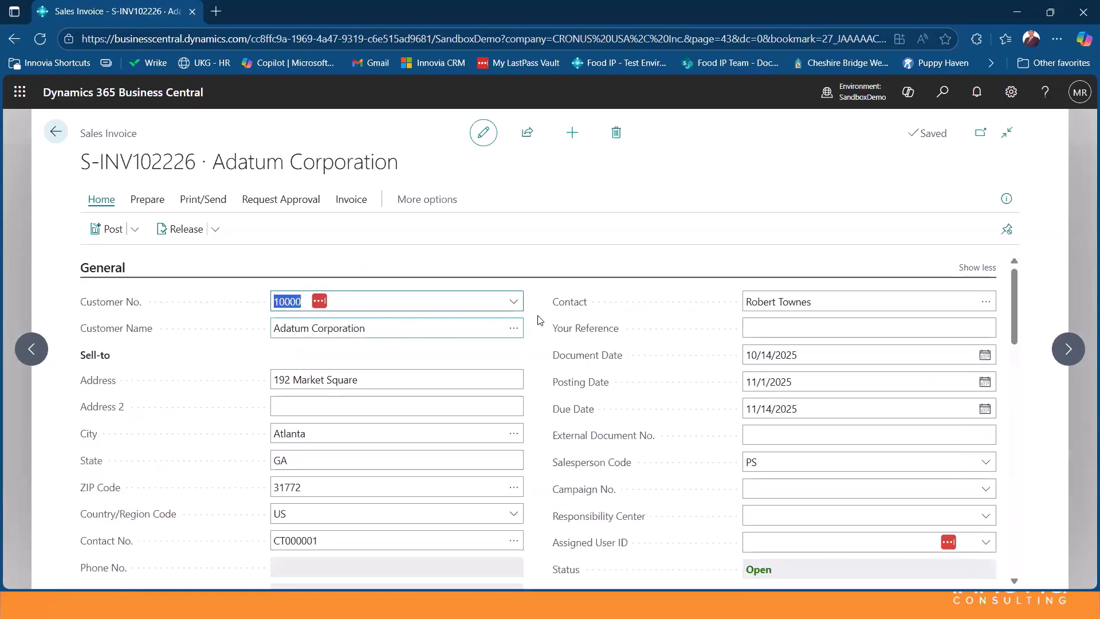
scroll(541, 316, down, 4)
scroll(559, 312, down, 1)
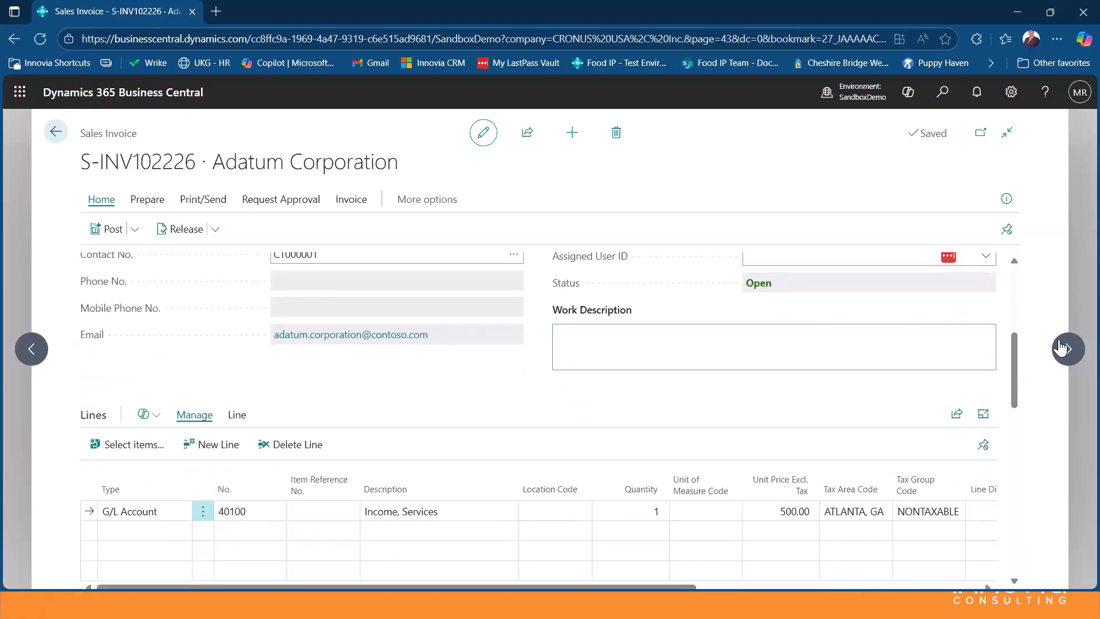
Review the new invoices for Trey Research, School of Fine Art and Alpine Ski House in turn, and return to the invoice list.
click(1068, 349)
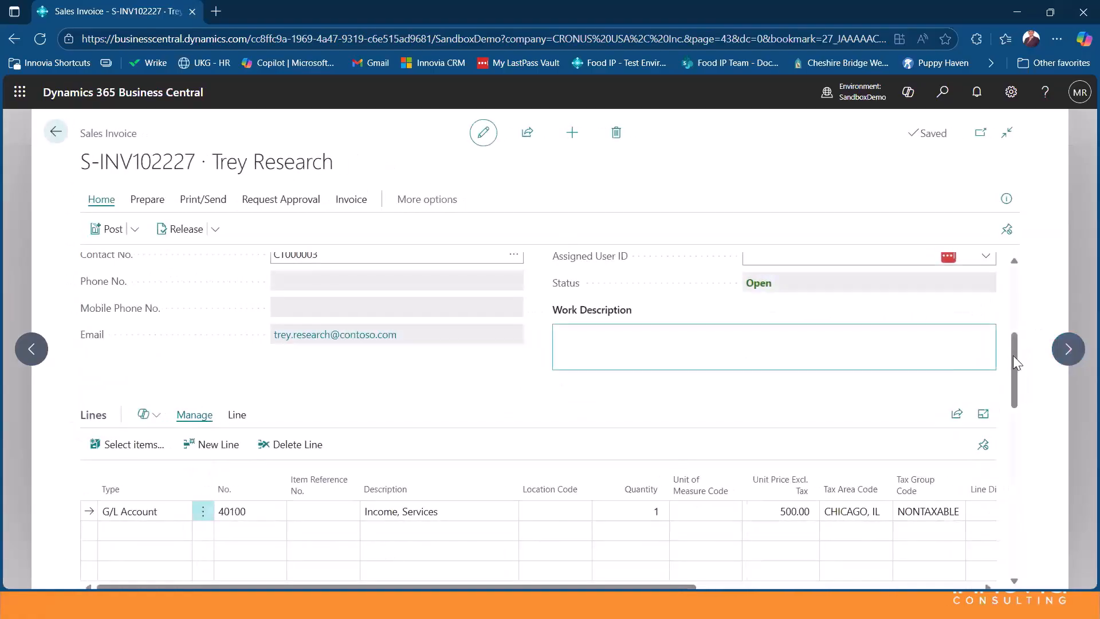
click(1067, 351)
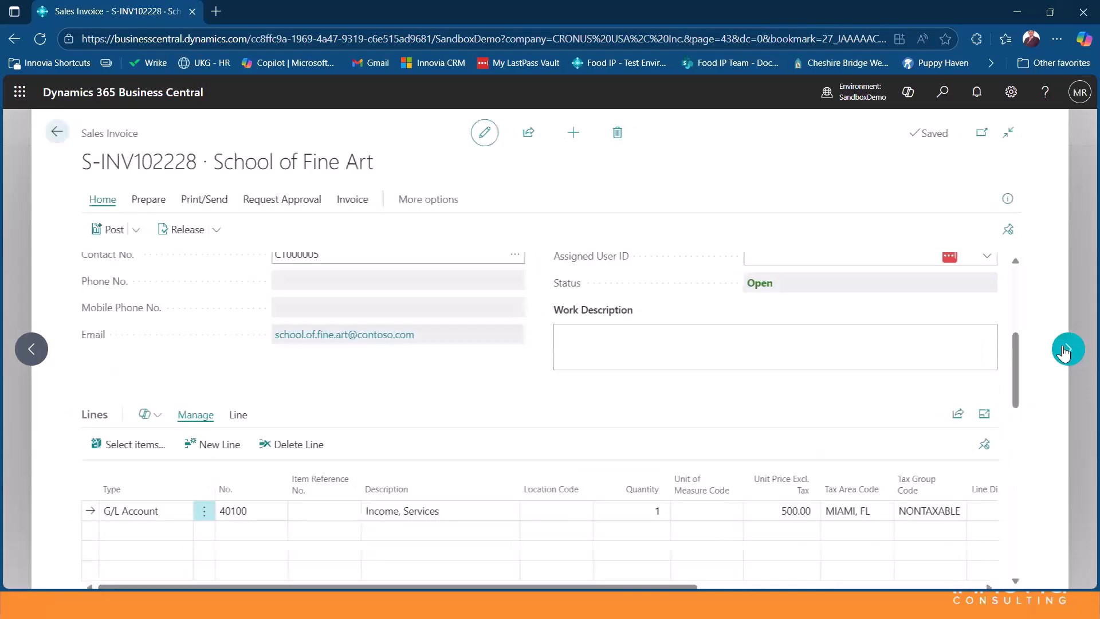
click(1066, 351)
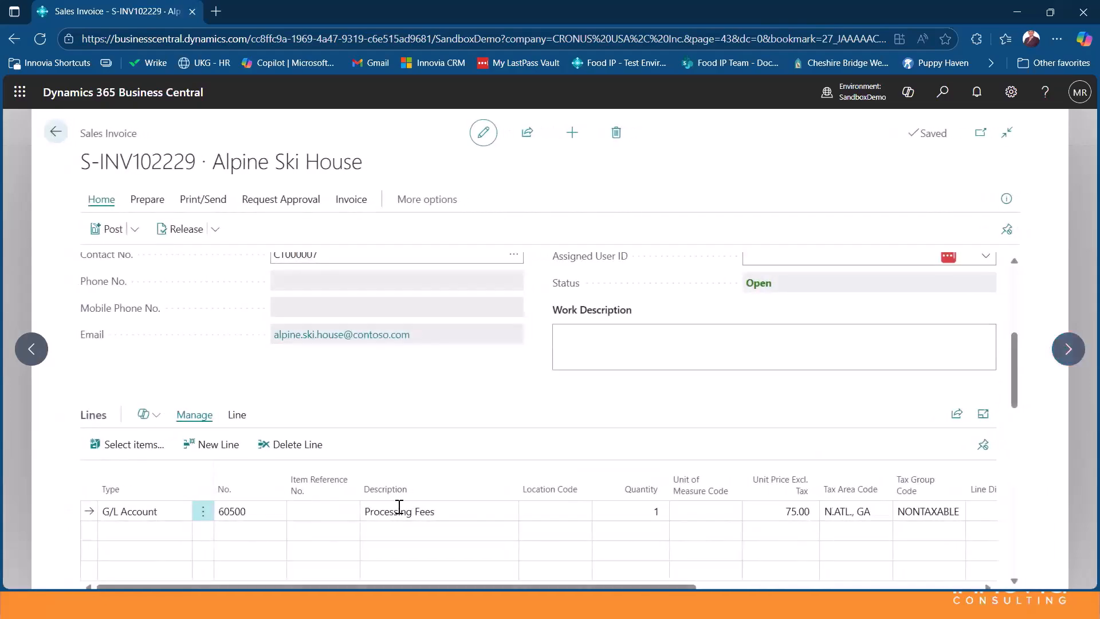
scroll(258, 308, up, 5)
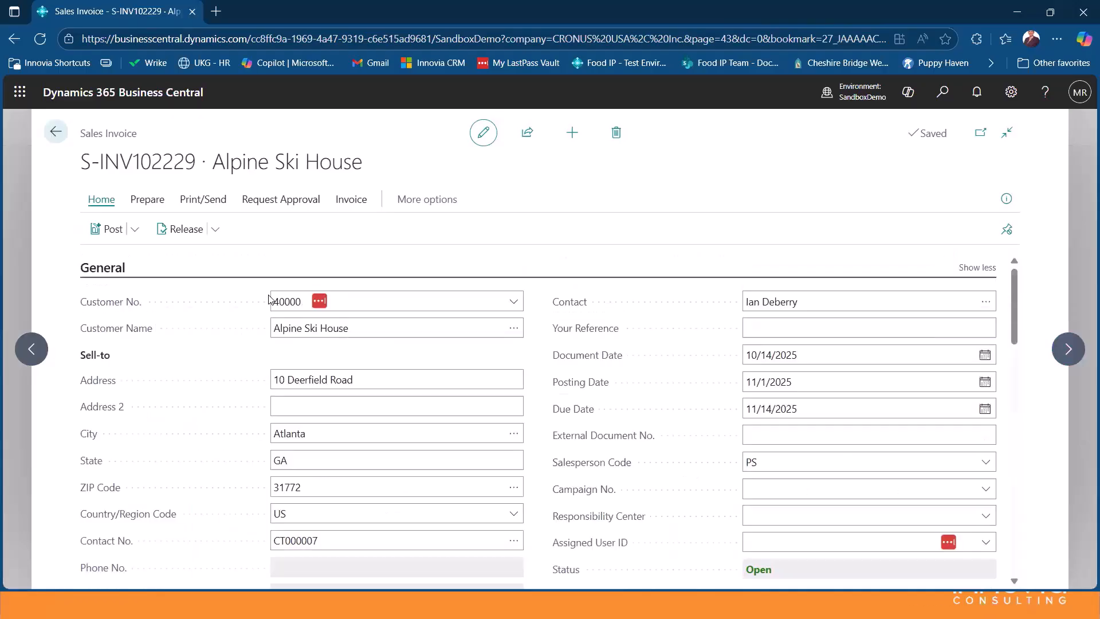
click(54, 133)
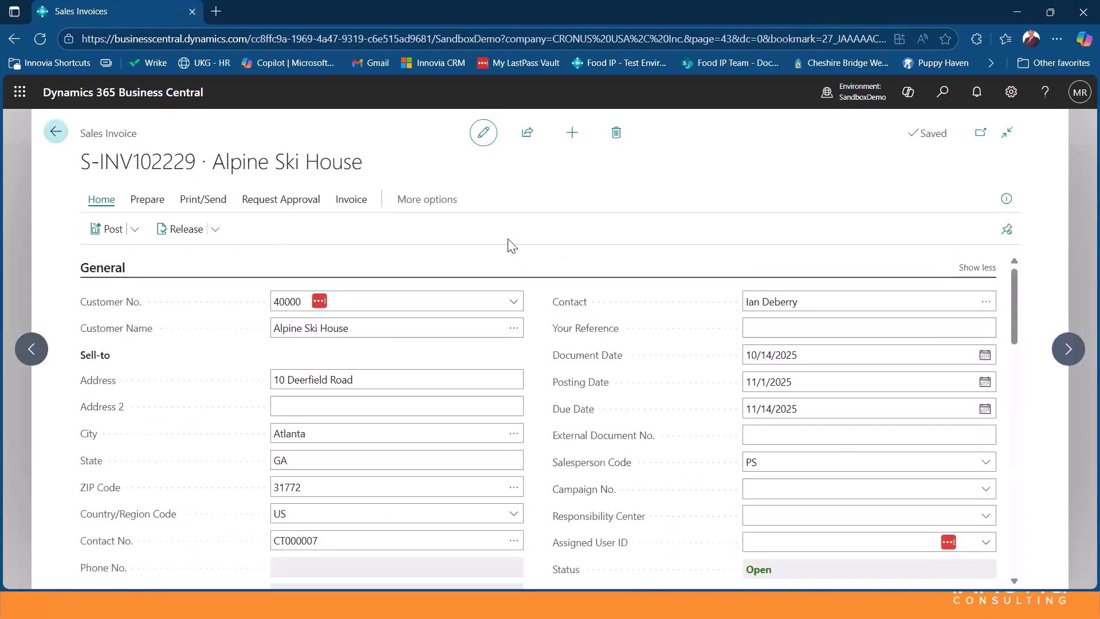
click(605, 385)
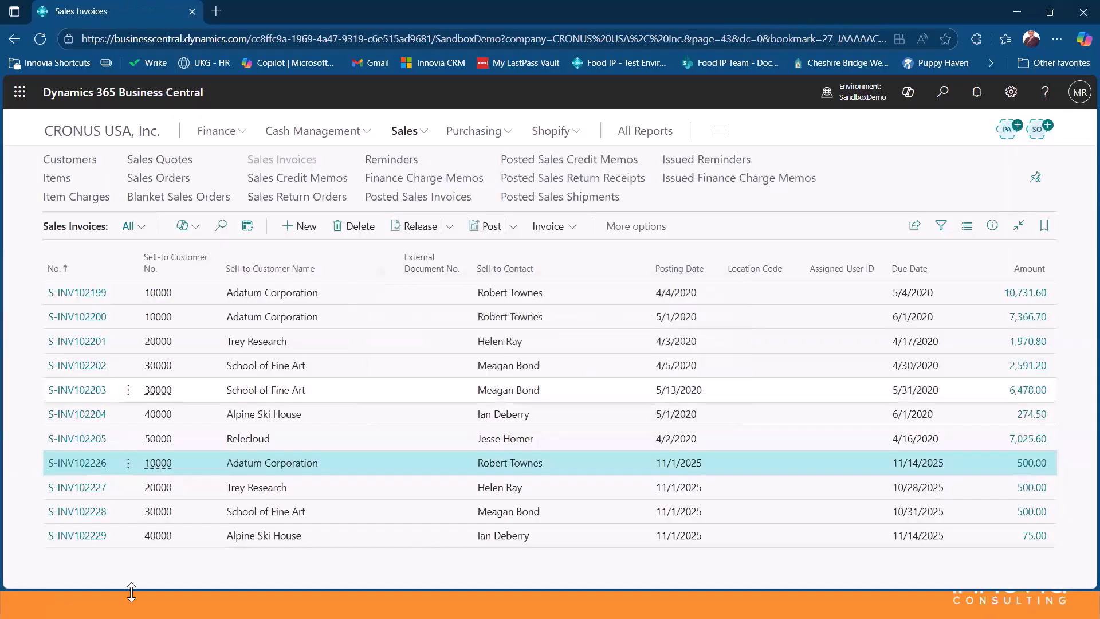
Batch post the 11/1/2025 invoices for Adatum Corporation, Trey Research and School of Fine Art, keeping the preset posting options.
shift+click(122, 516)
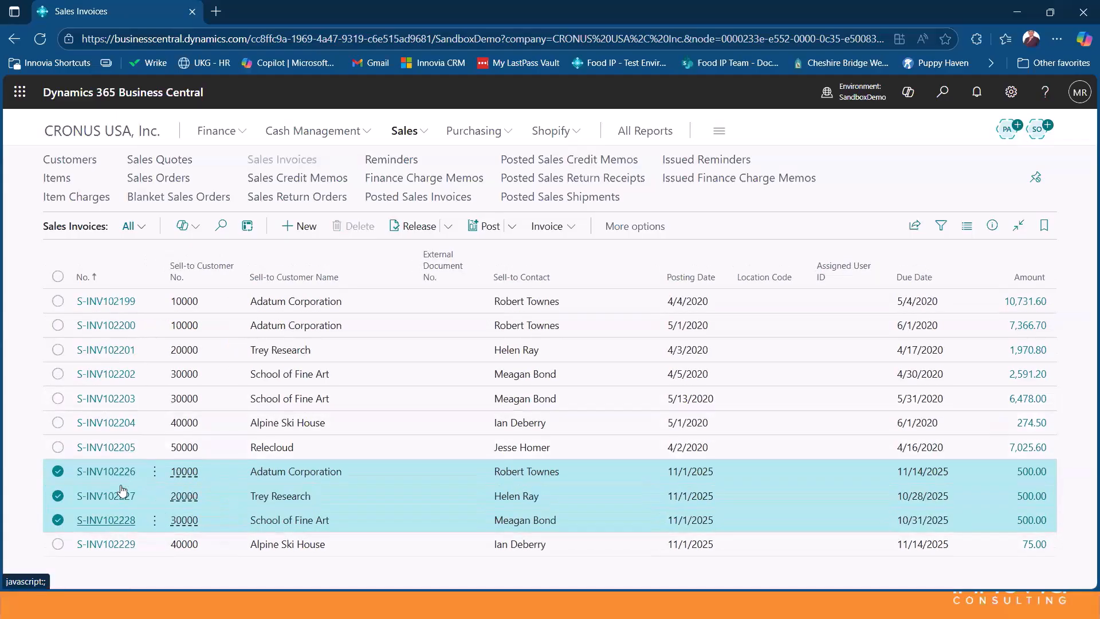
click(513, 227)
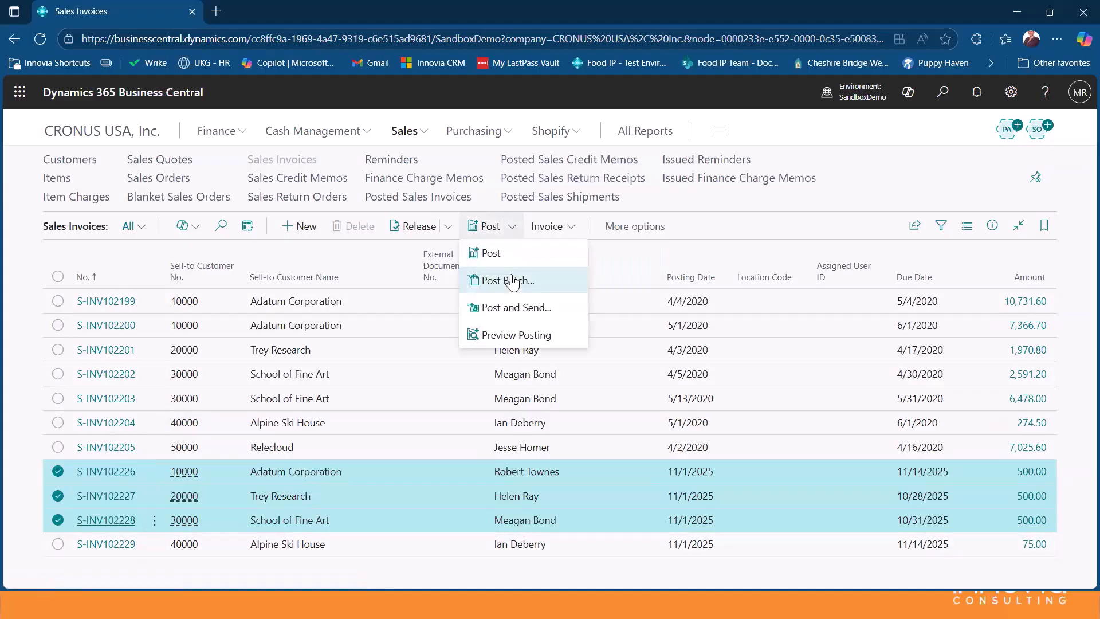
click(512, 280)
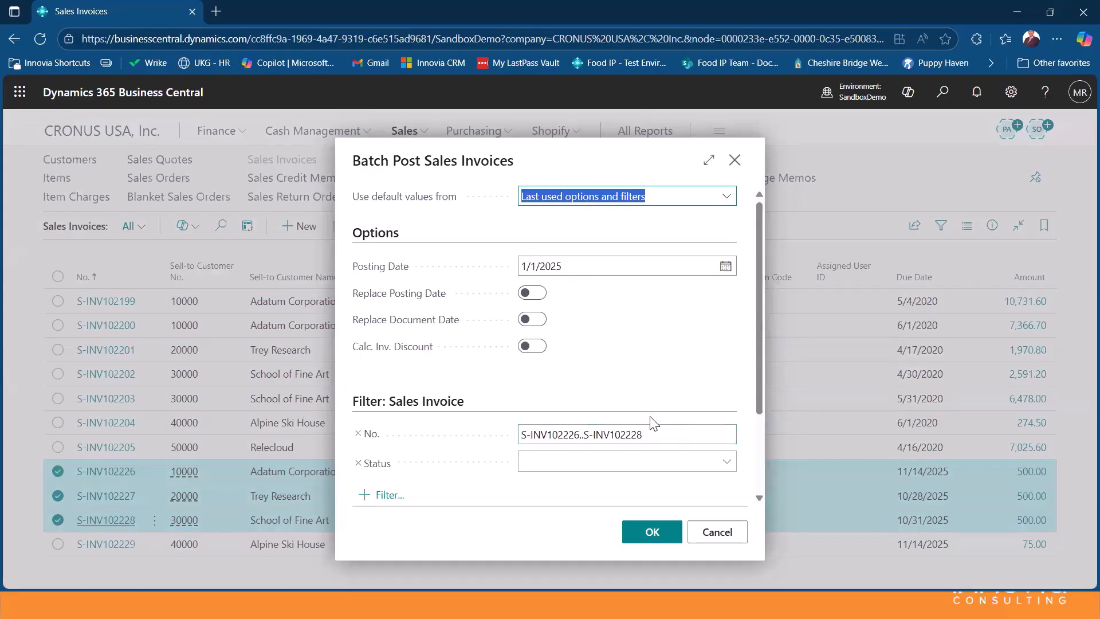
click(653, 532)
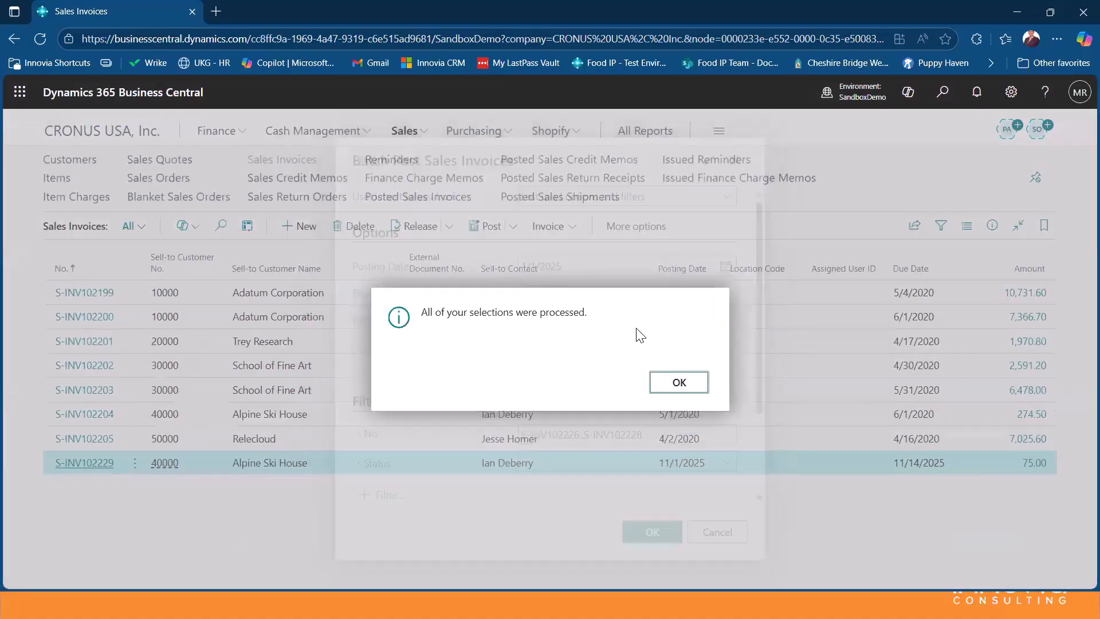
click(679, 382)
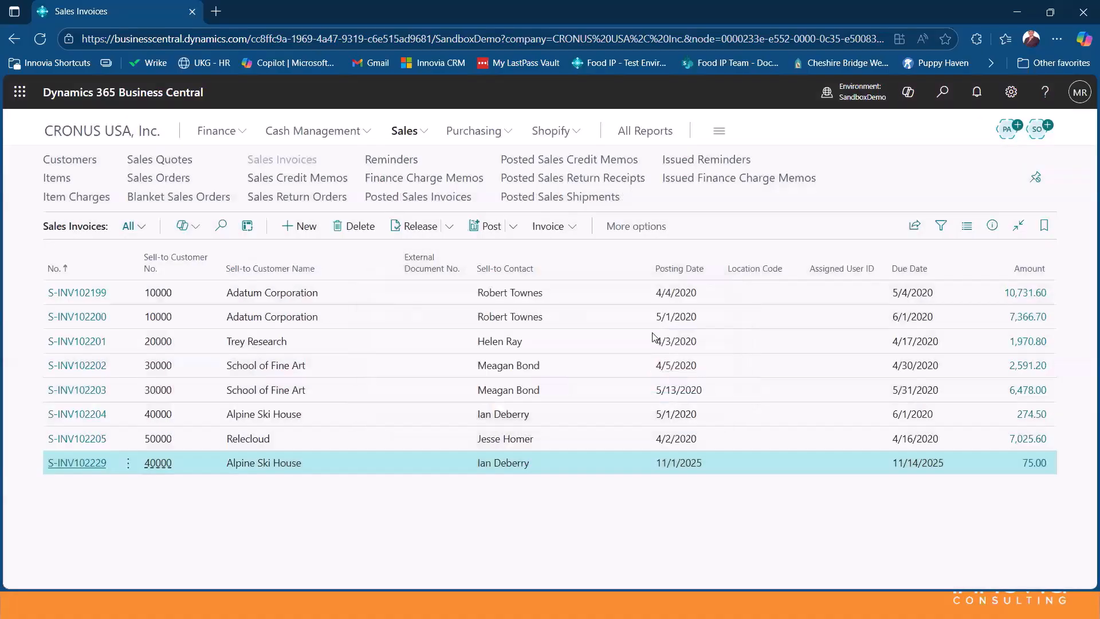
Check the newly posted invoices and their amounts in Posted Sales Invoices, and return to the home page.
click(92, 133)
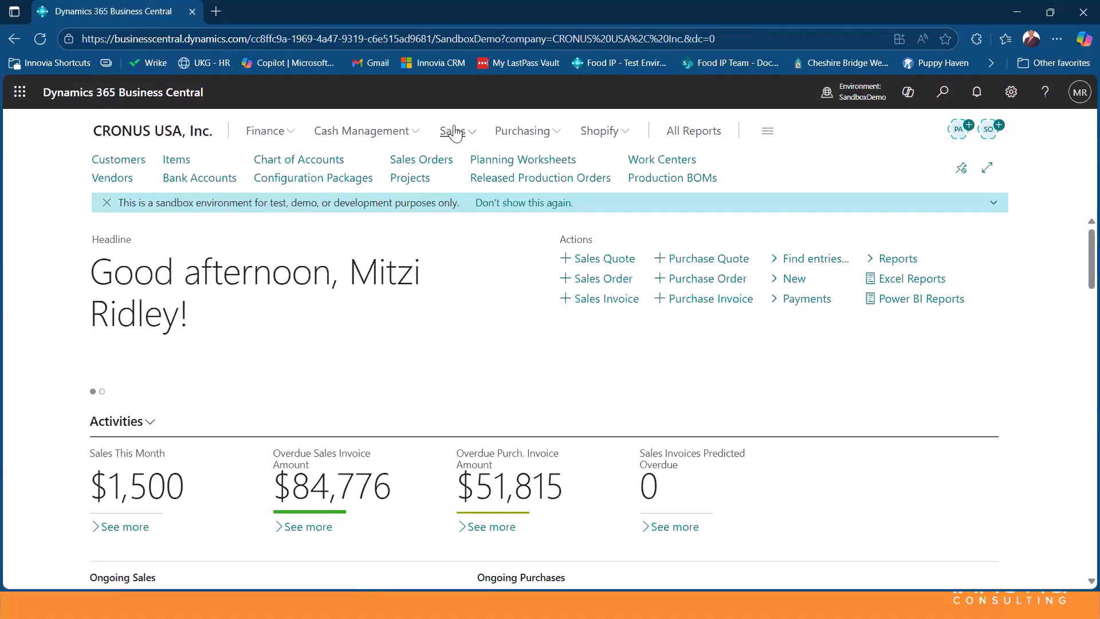
click(451, 132)
click(465, 198)
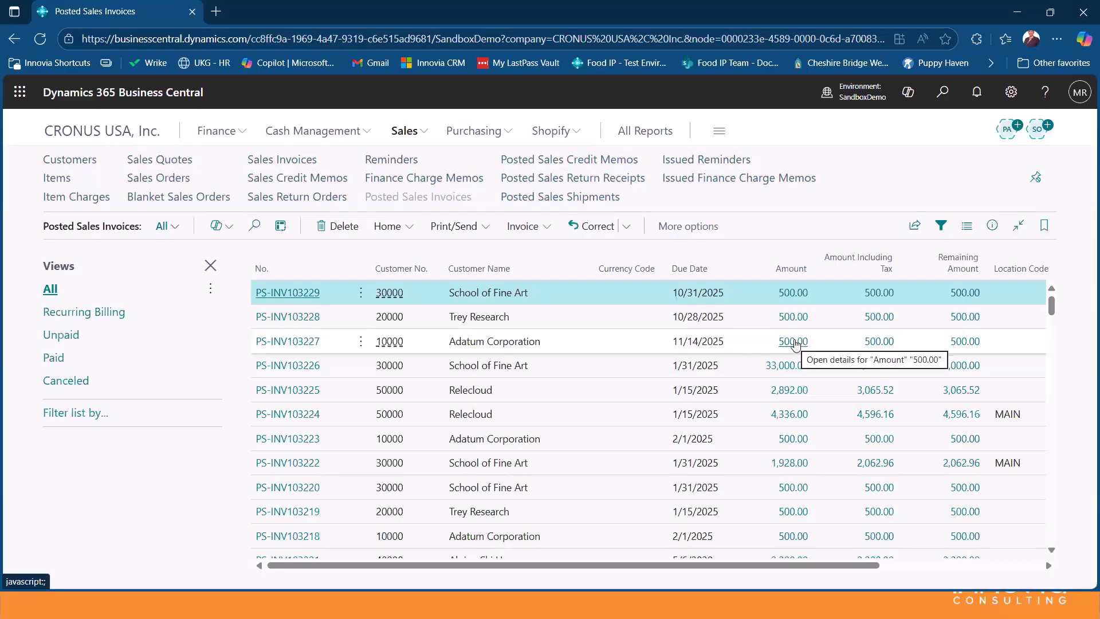
click(91, 130)
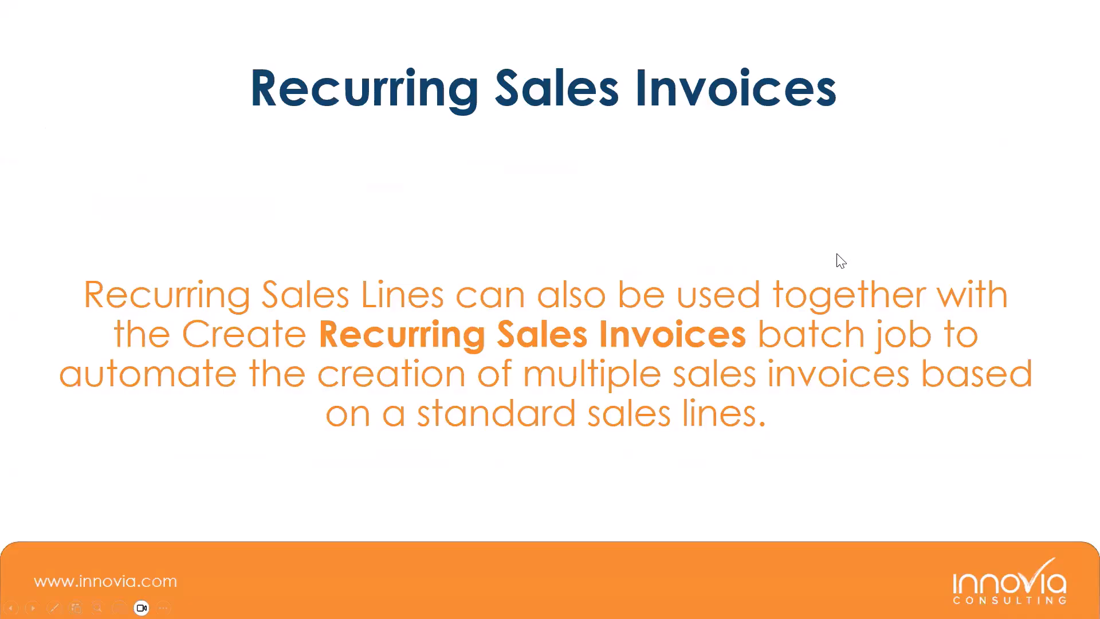
click(947, 274)
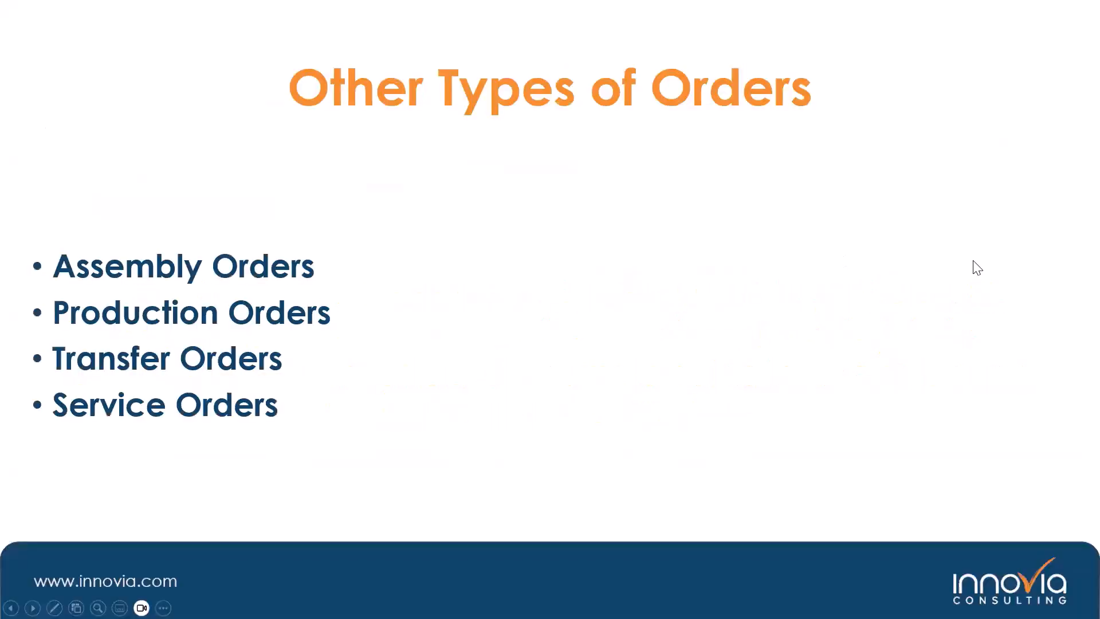